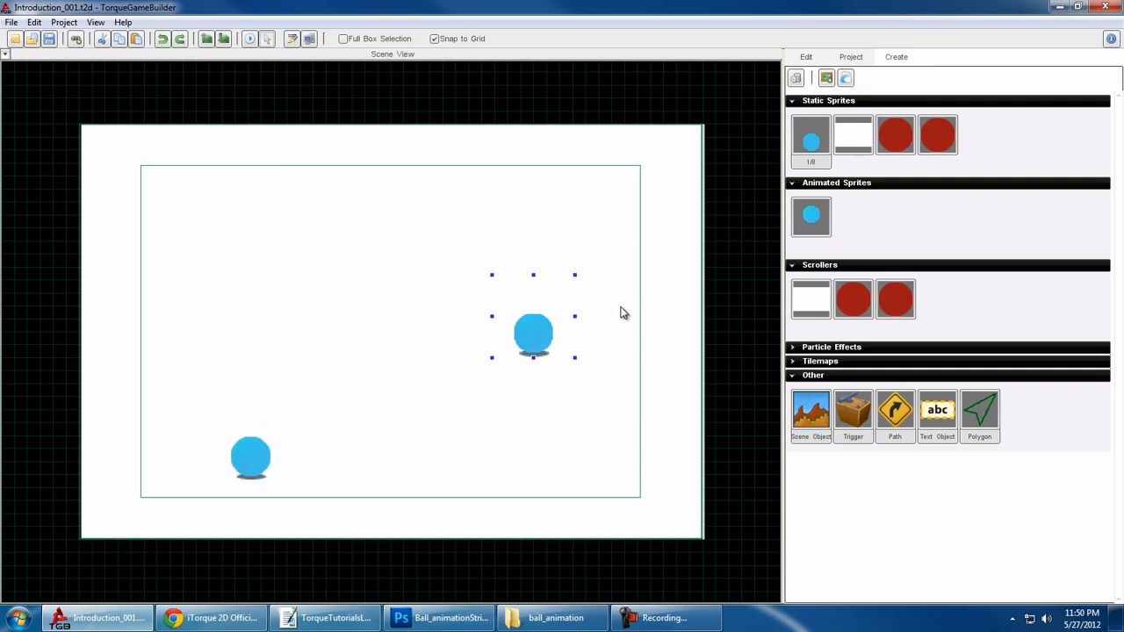
- Open the new project settings to view the template and name options
{"action": "left_click", "coordinate": [12, 23]}
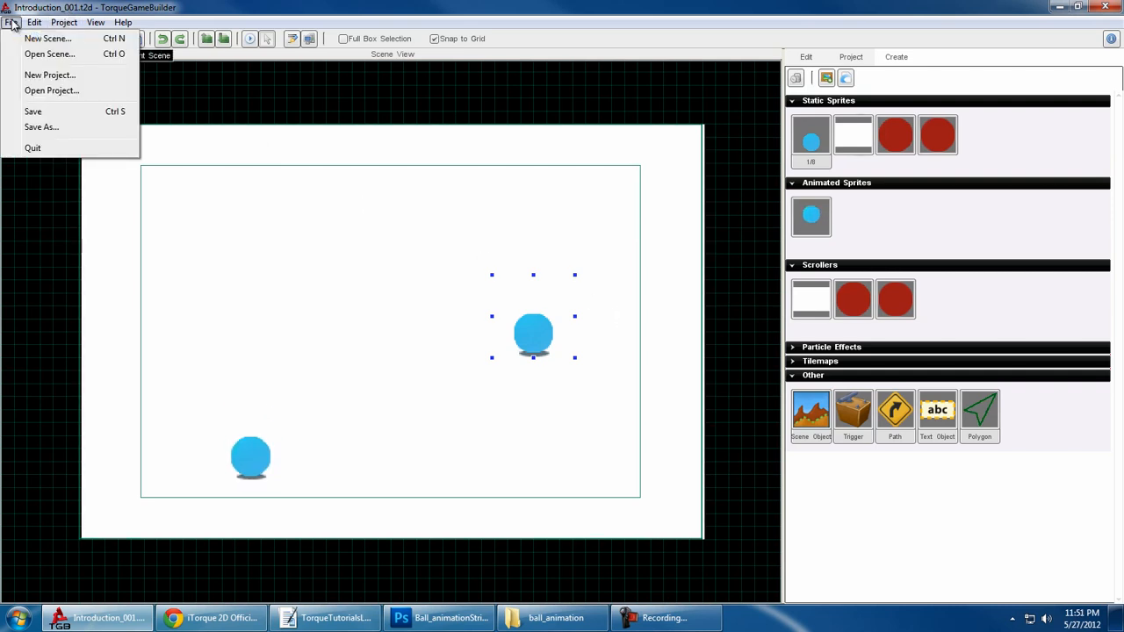
{"action": "left_click", "coordinate": [55, 77]}
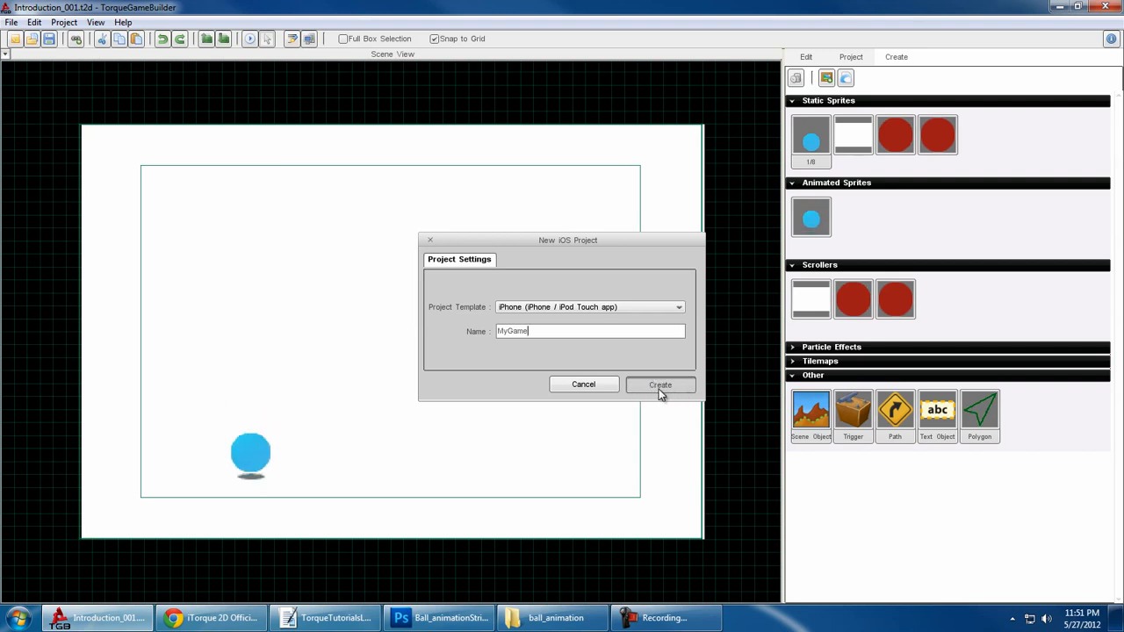
- Check the User Account Control level in the Windows Action Center, accept it at Never notify, and close the Control Panel
{"action": "left_click", "coordinate": [21, 615]}
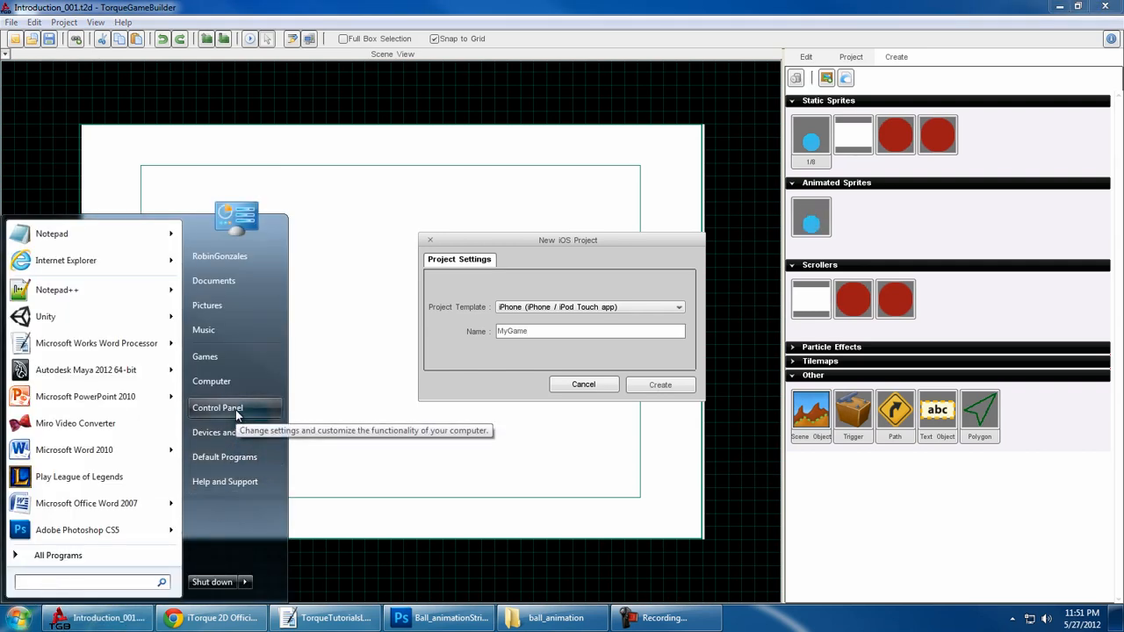
{"action": "left_click", "coordinate": [236, 409]}
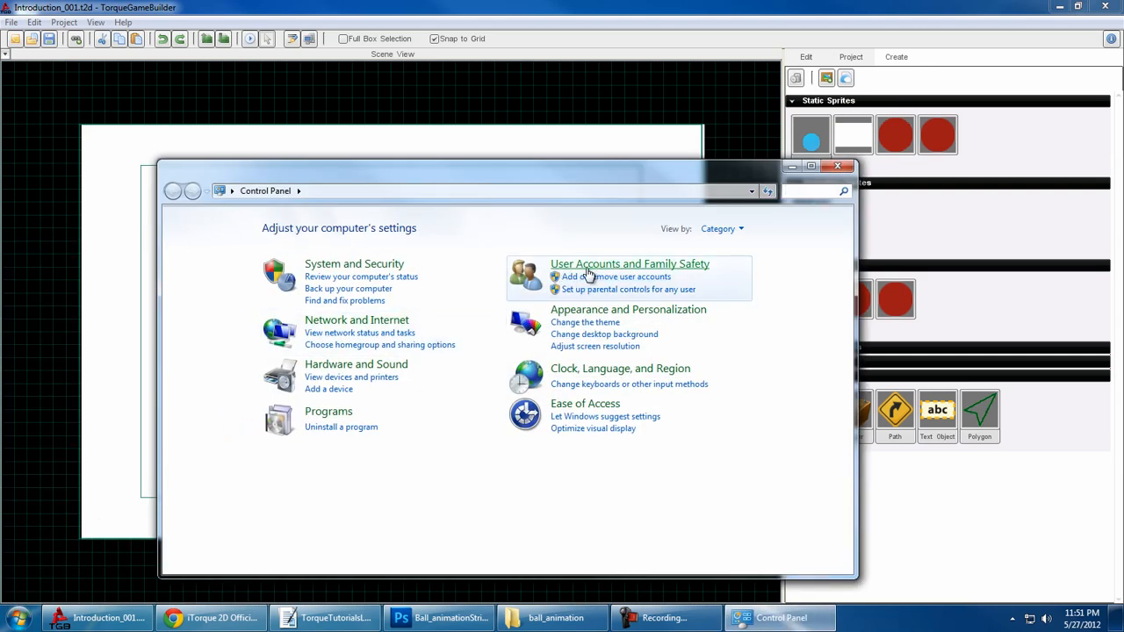
{"action": "left_click", "coordinate": [374, 269]}
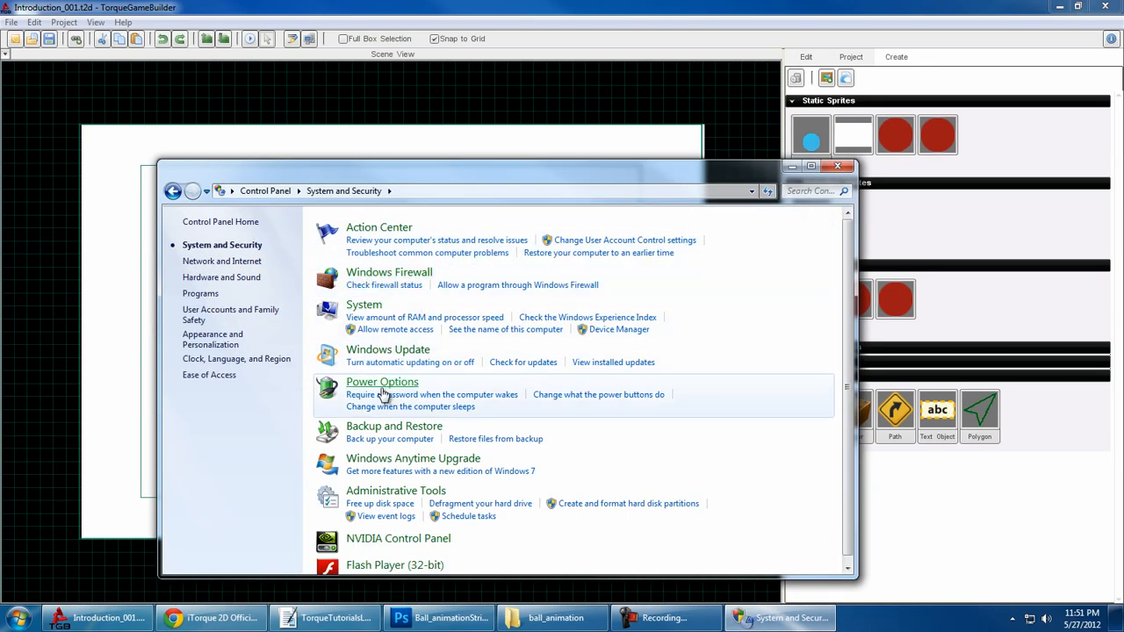
{"action": "left_click", "coordinate": [381, 230]}
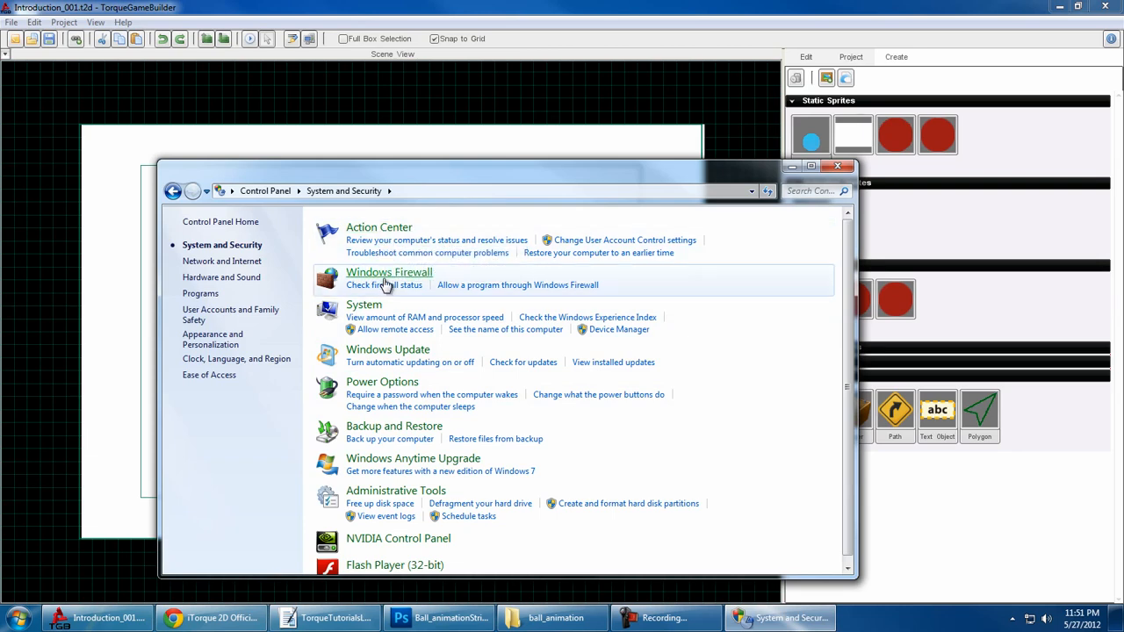
{"action": "left_click", "coordinate": [422, 283]}
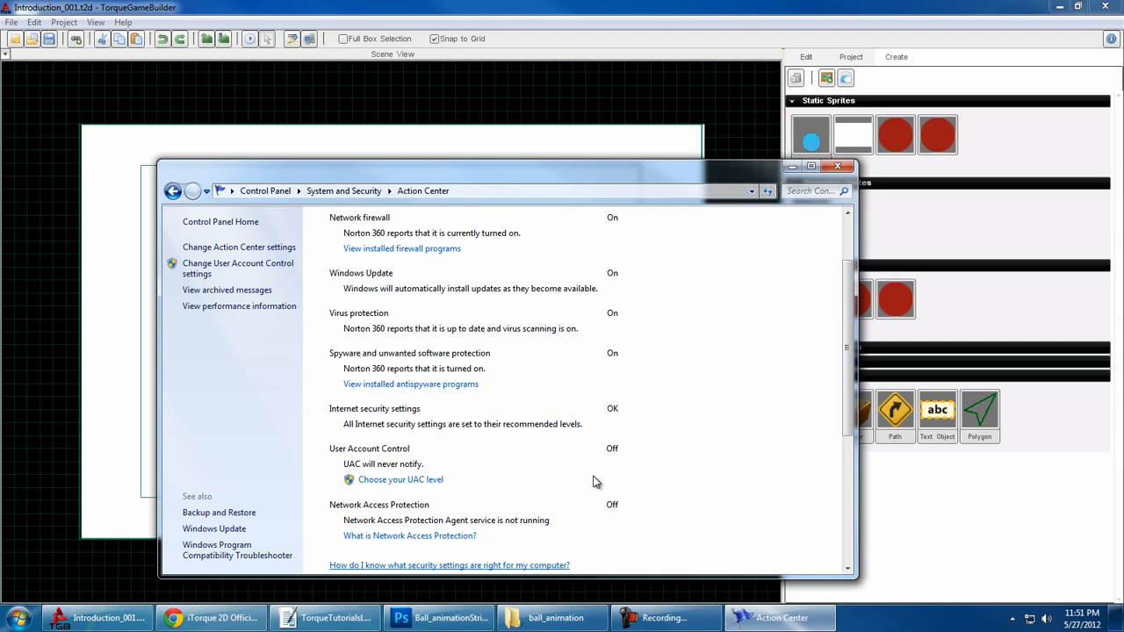
{"action": "left_click", "coordinate": [402, 480]}
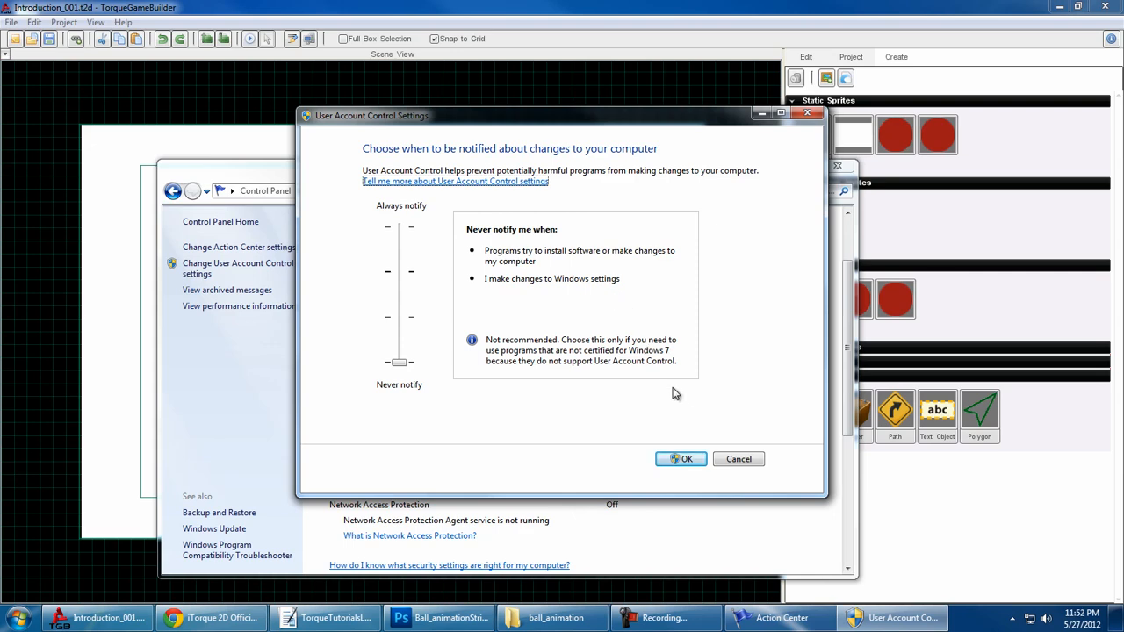
{"action": "left_click", "coordinate": [684, 460]}
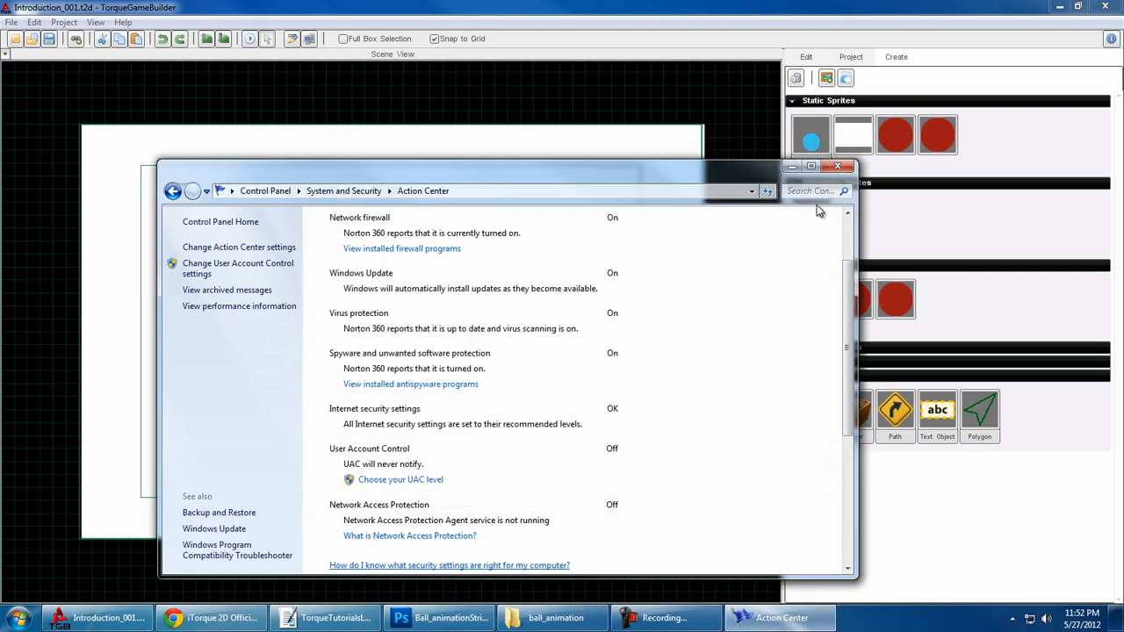
{"action": "left_click", "coordinate": [837, 165]}
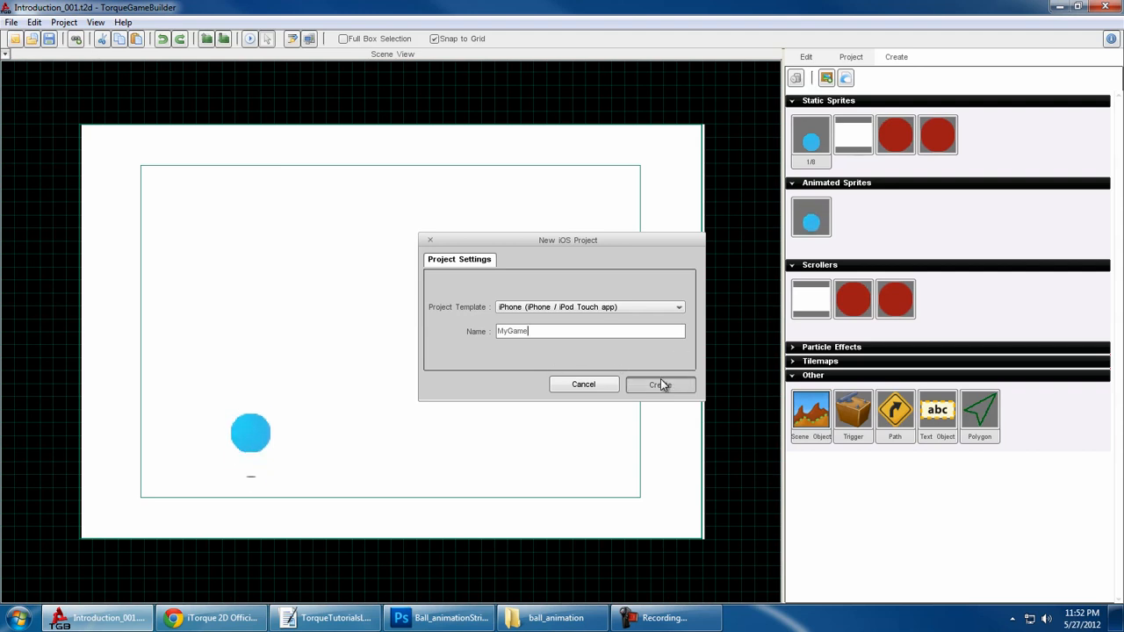
- Cancel the new iOS project and save the current scene
{"action": "left_click", "coordinate": [605, 388]}
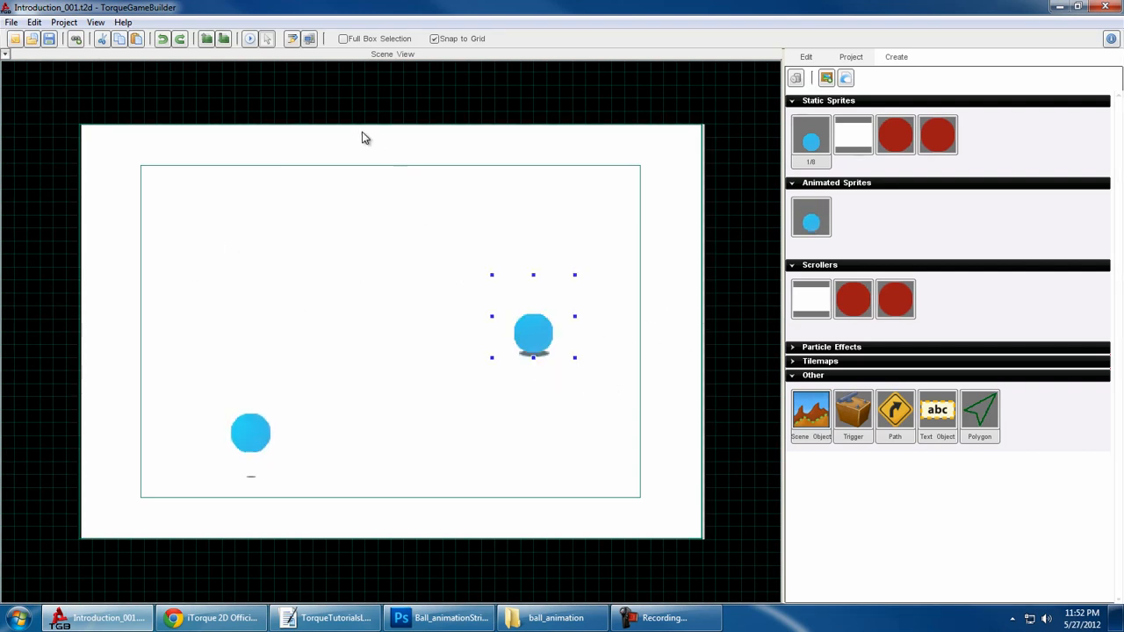
{"action": "left_click", "coordinate": [14, 23]}
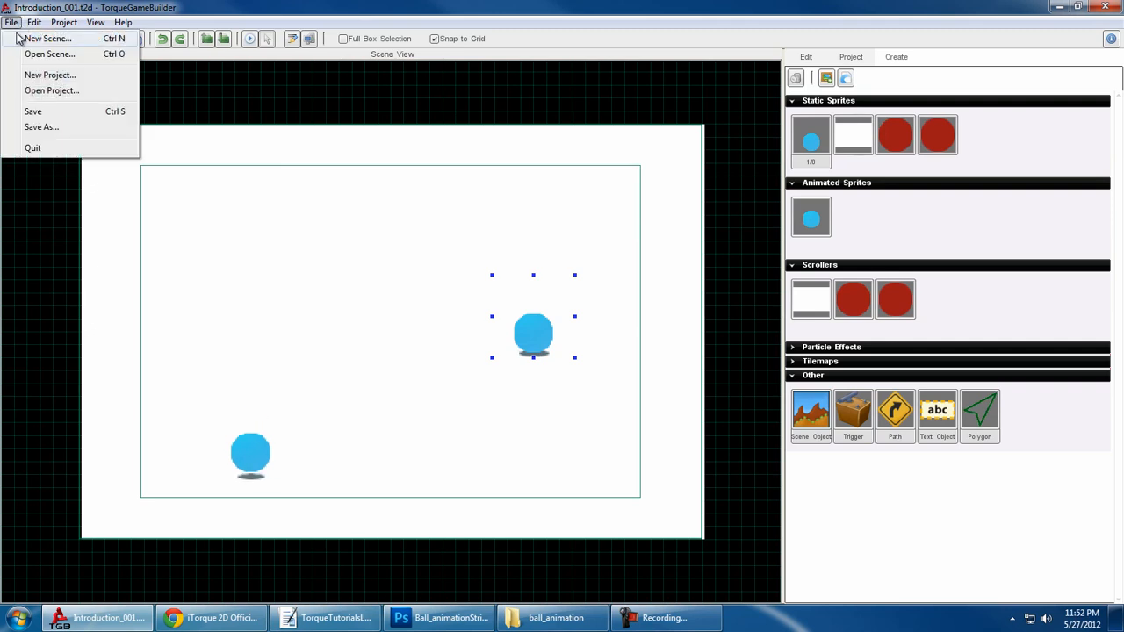
{"action": "left_click", "coordinate": [36, 111]}
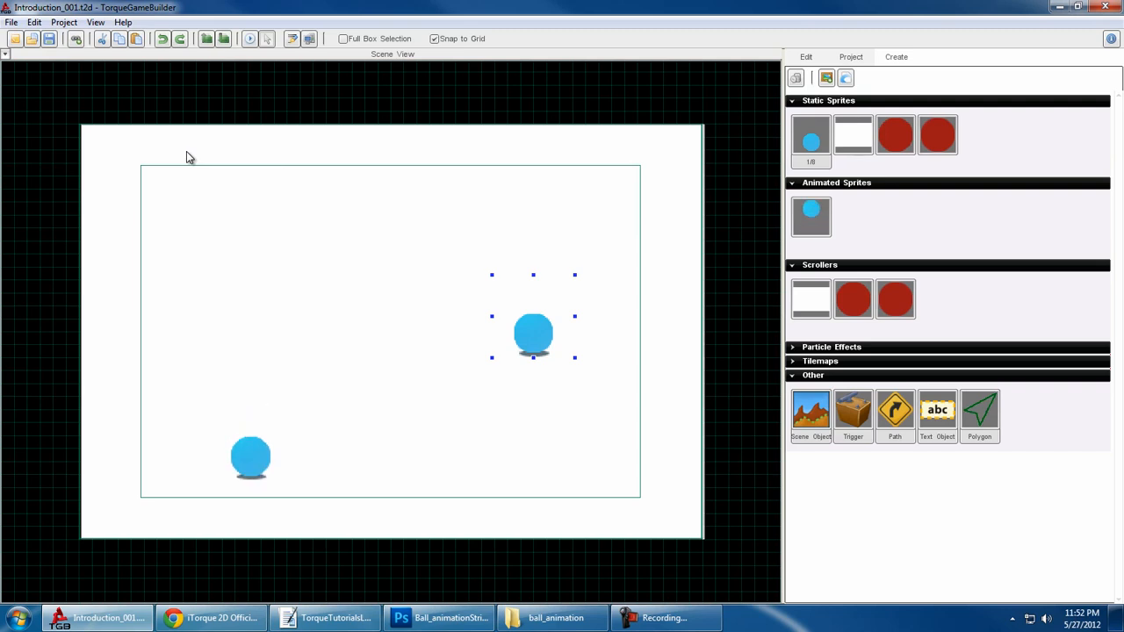
- Try saving the scene as emptyLevel.t2d in the levels folder, overwriting the existing file
{"action": "left_click", "coordinate": [11, 22]}
{"action": "left_click", "coordinate": [40, 126]}
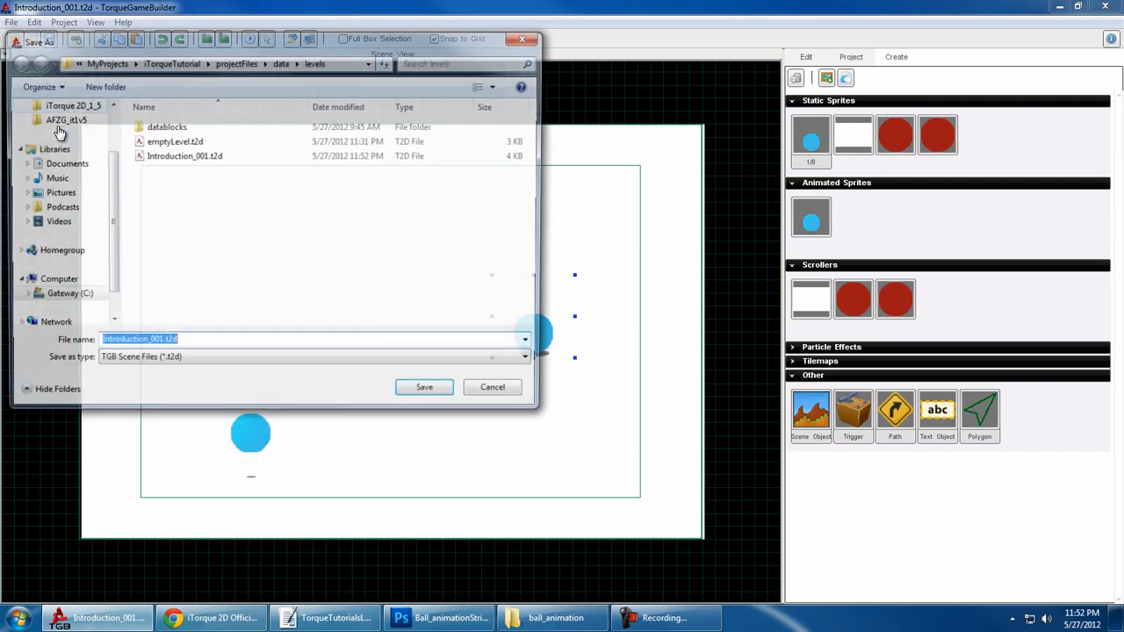
{"action": "left_click_drag", "start_coordinate": [264, 39], "coordinate": [449, 40]}
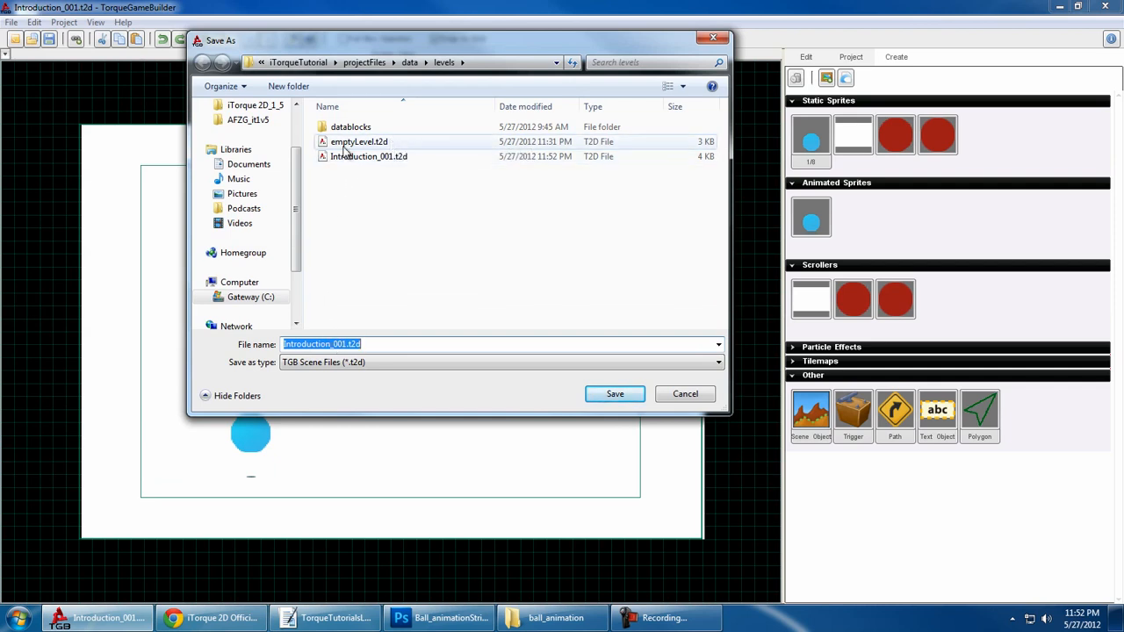
{"action": "left_click", "coordinate": [444, 146]}
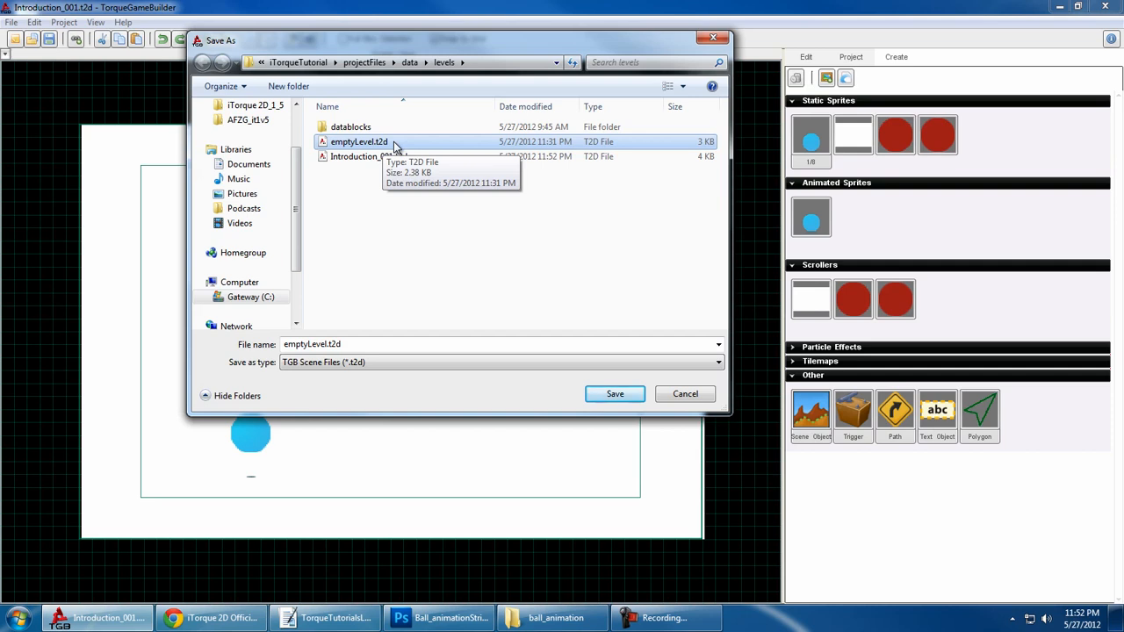
{"action": "double_click", "coordinate": [373, 346]}
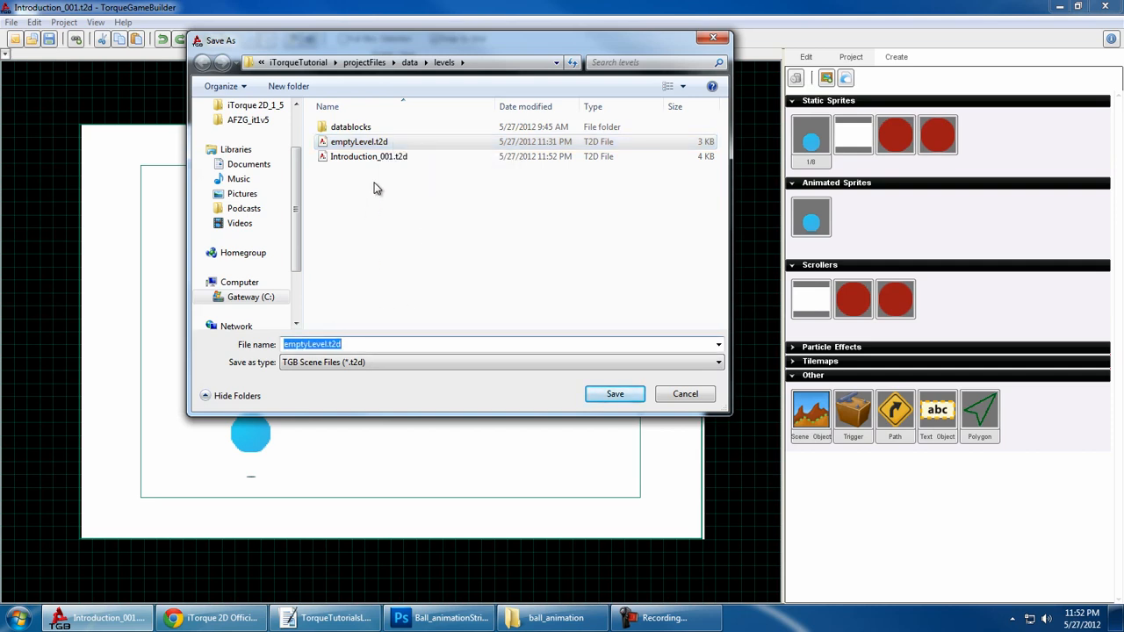
{"action": "left_click", "coordinate": [358, 158]}
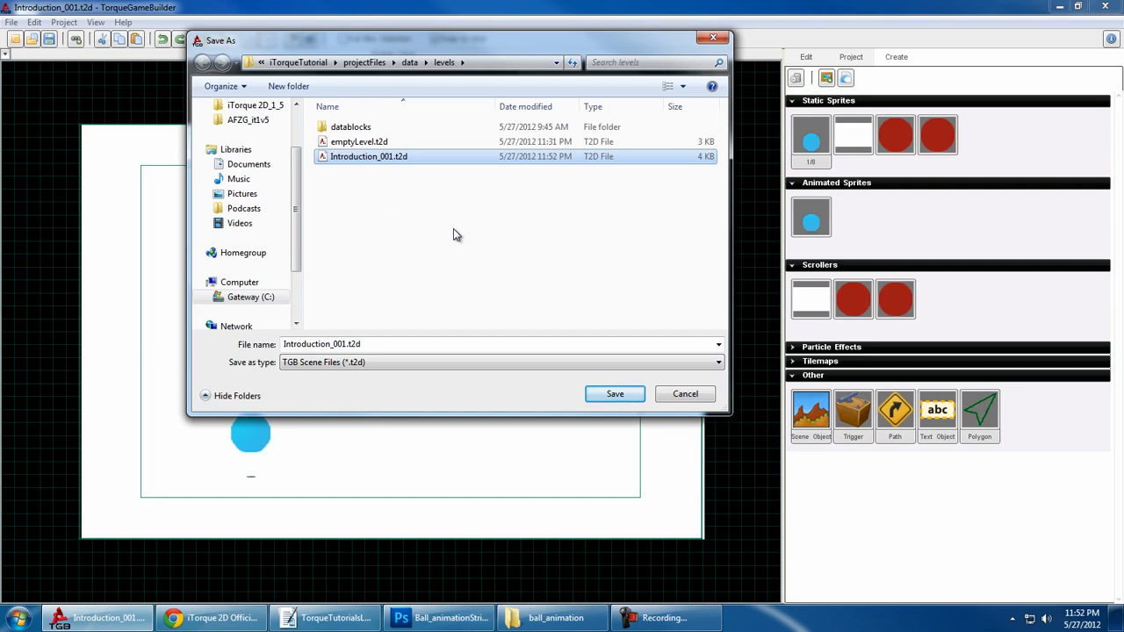
{"action": "left_click", "coordinate": [393, 144]}
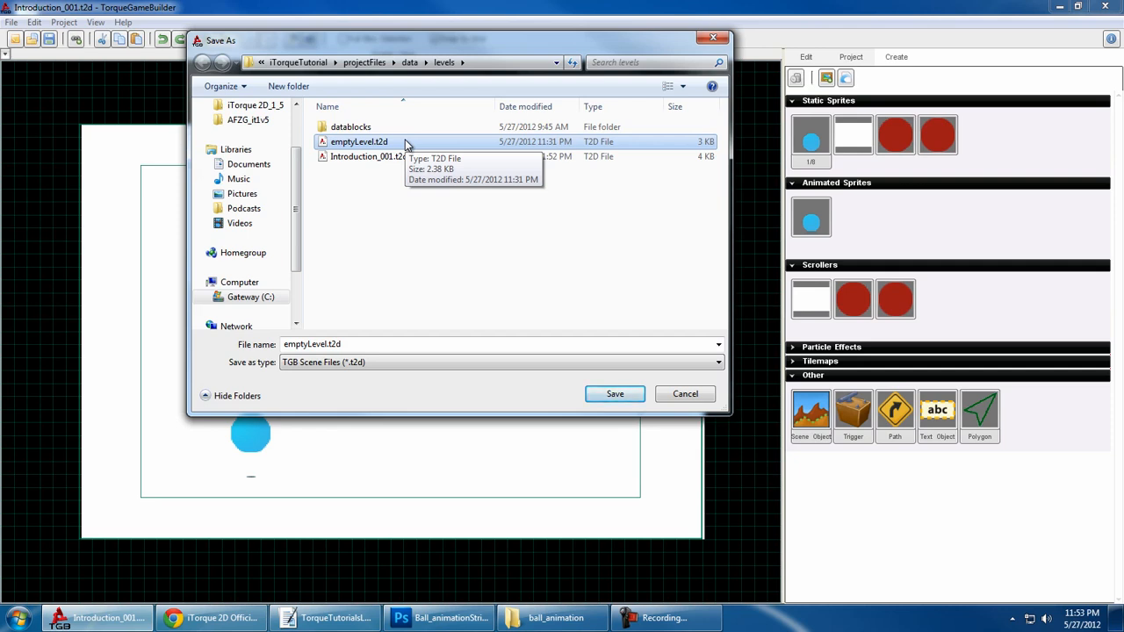
{"action": "left_click", "coordinate": [614, 393]}
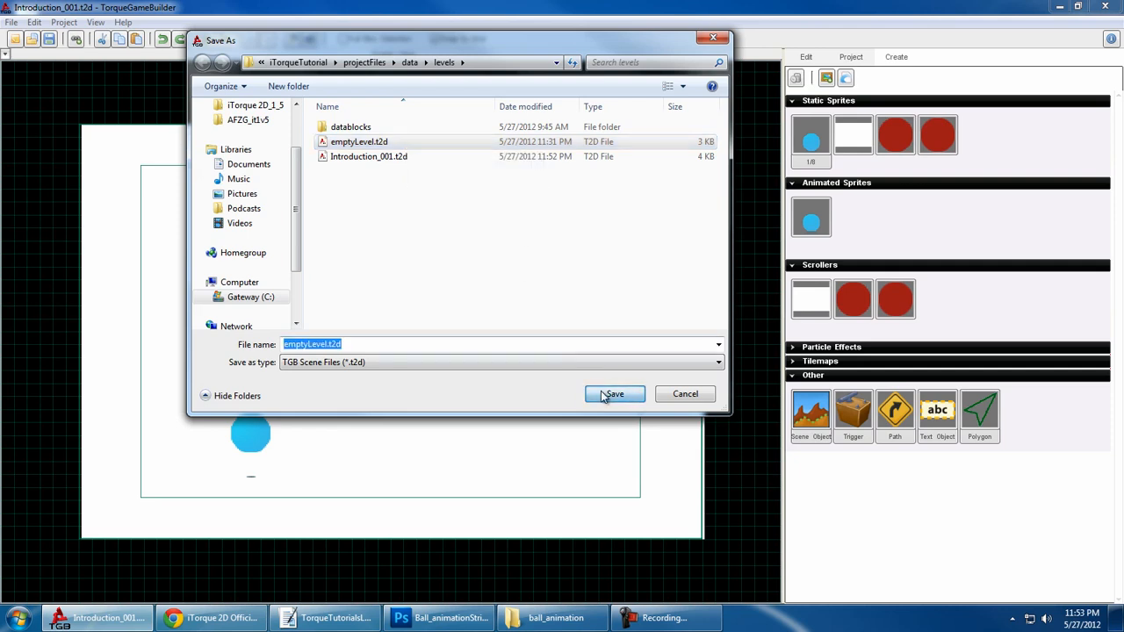
{"action": "left_click", "coordinate": [655, 312]}
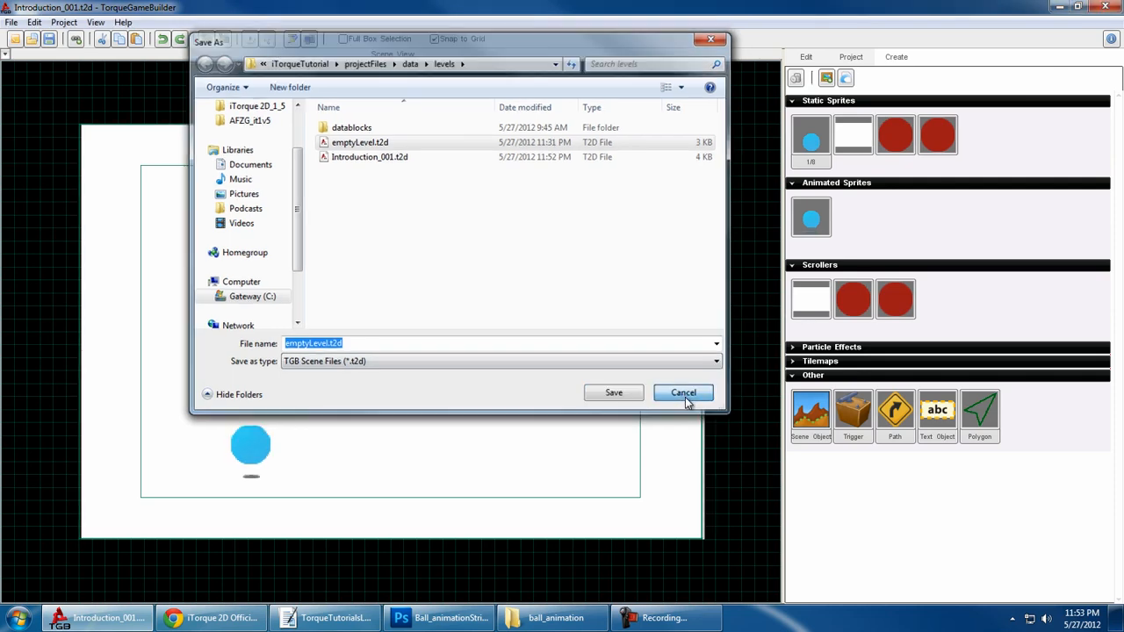
{"action": "left_click", "coordinate": [685, 394]}
- Review the General, Keybindings and Scene Editor preferences, and close the options
{"action": "left_click", "coordinate": [34, 22]}
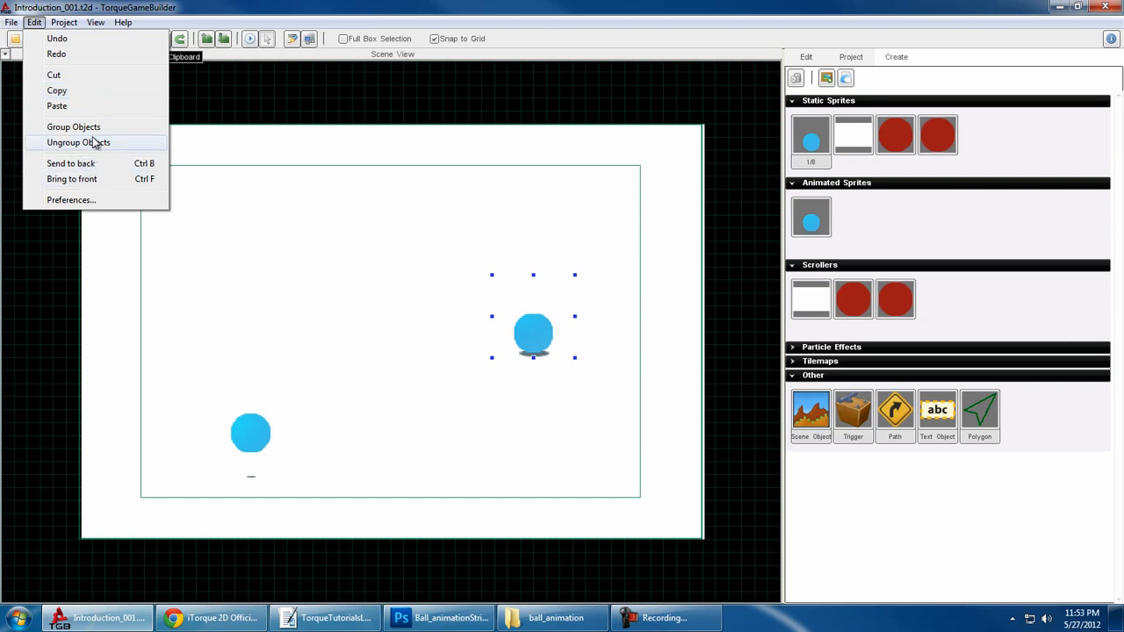
{"action": "left_click", "coordinate": [97, 202]}
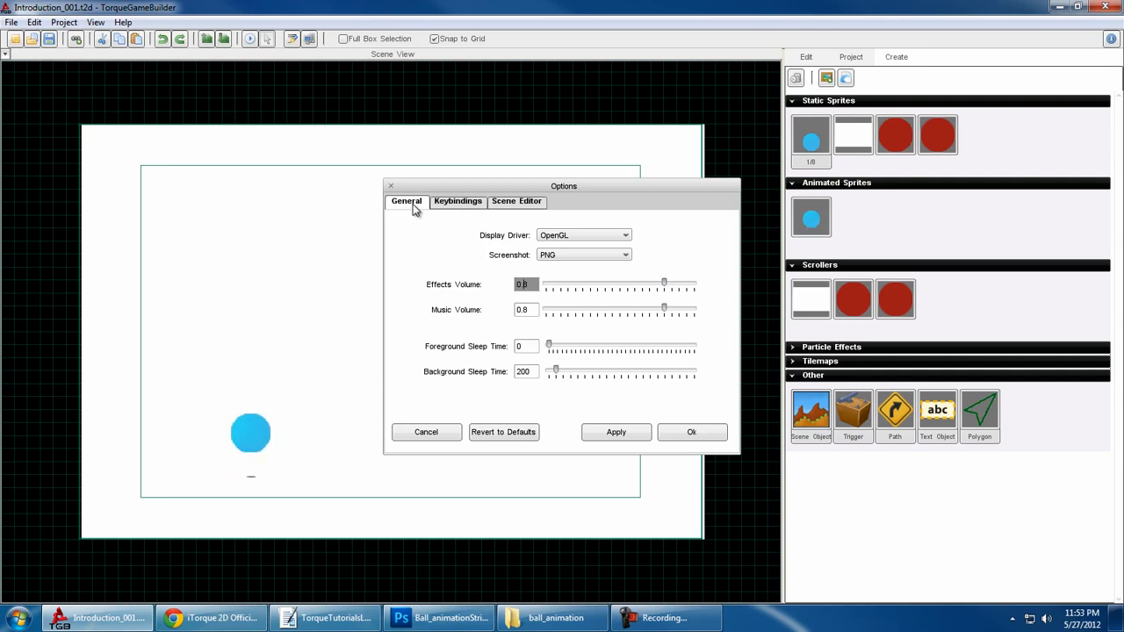
{"action": "left_click", "coordinate": [475, 206]}
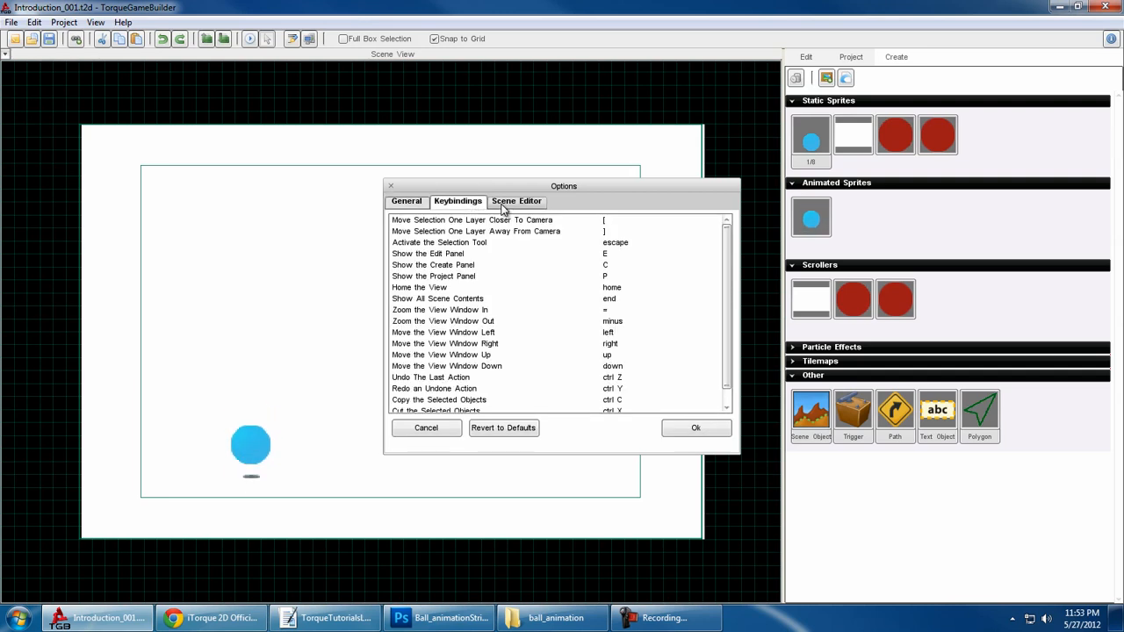
{"action": "left_click", "coordinate": [514, 206]}
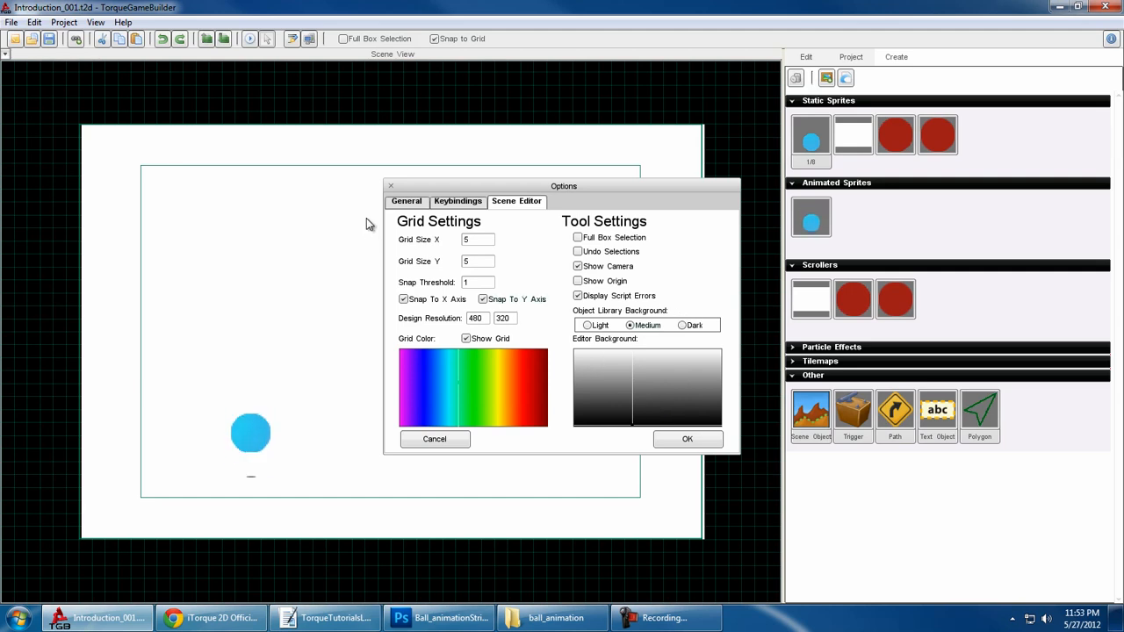
{"action": "left_click", "coordinate": [456, 201]}
{"action": "scroll", "coordinate": [542, 285], "scroll_direction": "down", "scroll_amount": 1}
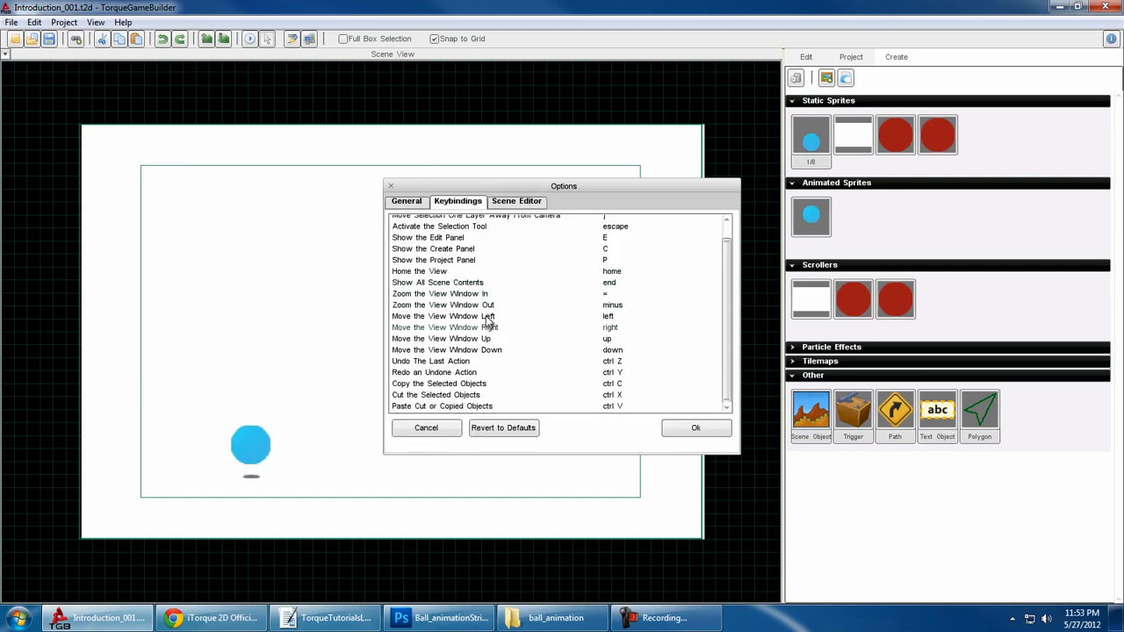
{"action": "scroll", "coordinate": [540, 268], "scroll_direction": "up", "scroll_amount": 1}
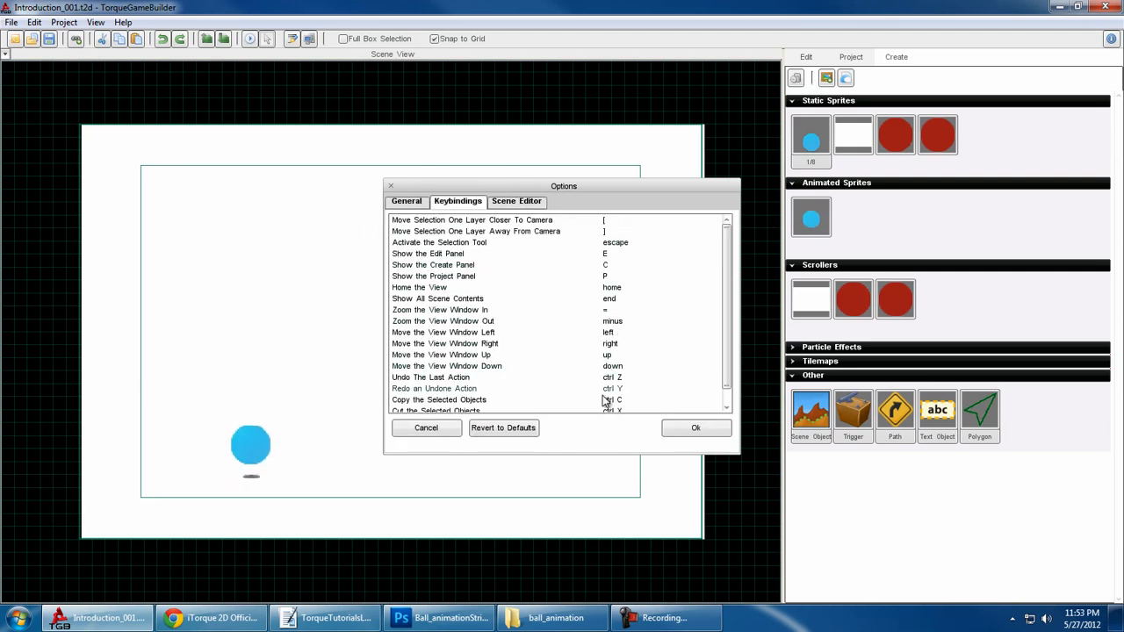
{"action": "left_click", "coordinate": [407, 200]}
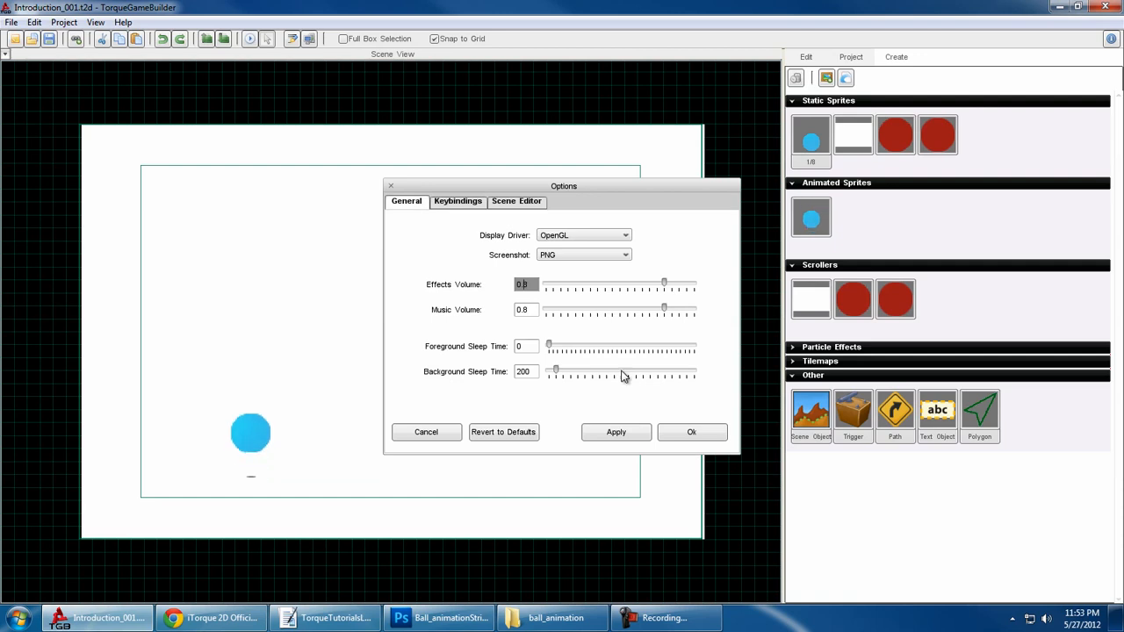
{"action": "left_click", "coordinate": [693, 433]}
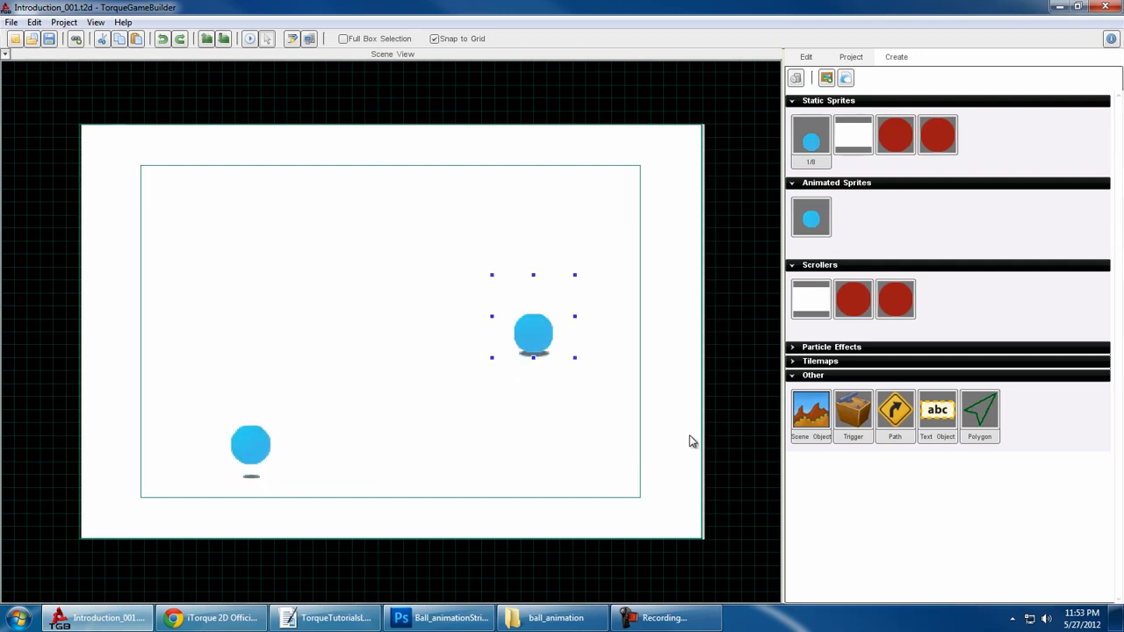
- Show the start page, view the New iOS Project settings, and cancel without creating a project
{"action": "left_click", "coordinate": [67, 22]}
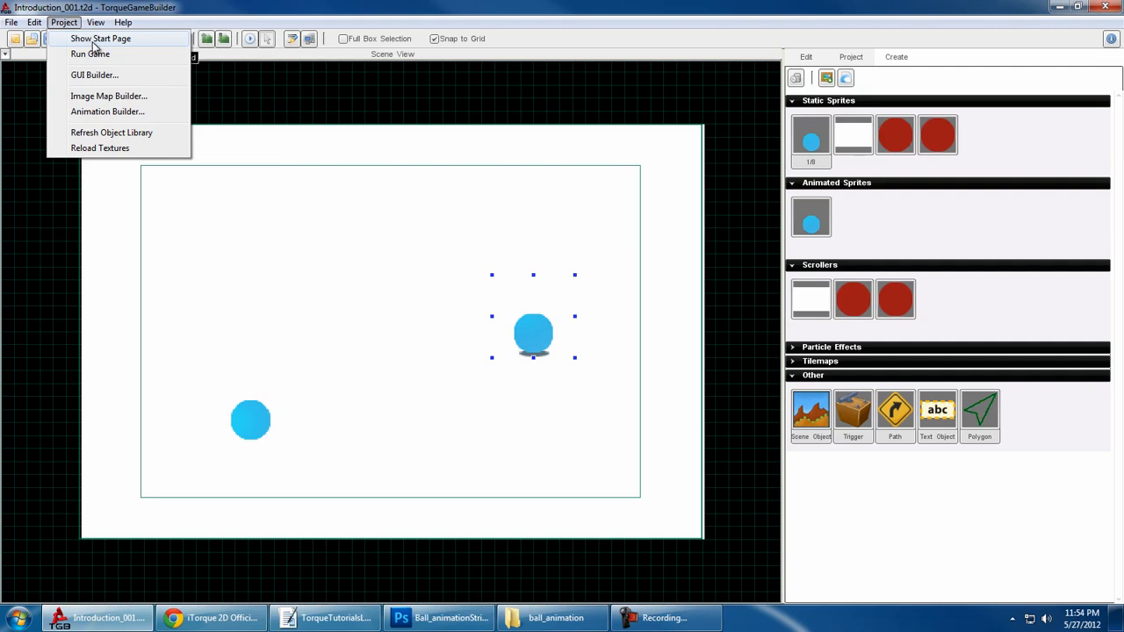
{"action": "left_click", "coordinate": [93, 40]}
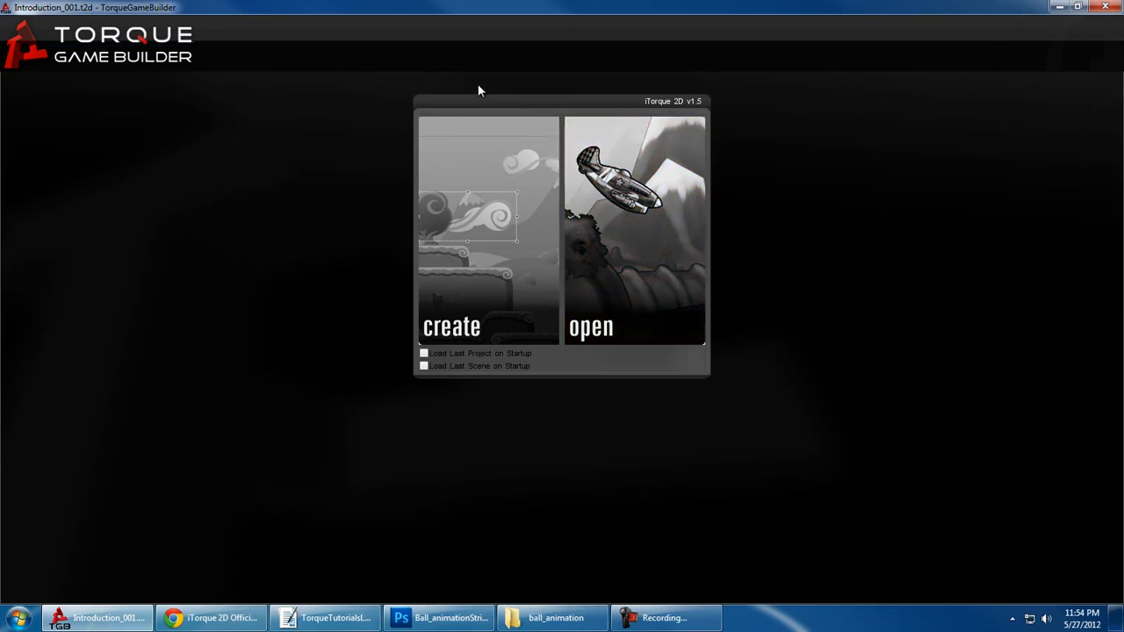
{"action": "left_click", "coordinate": [483, 197]}
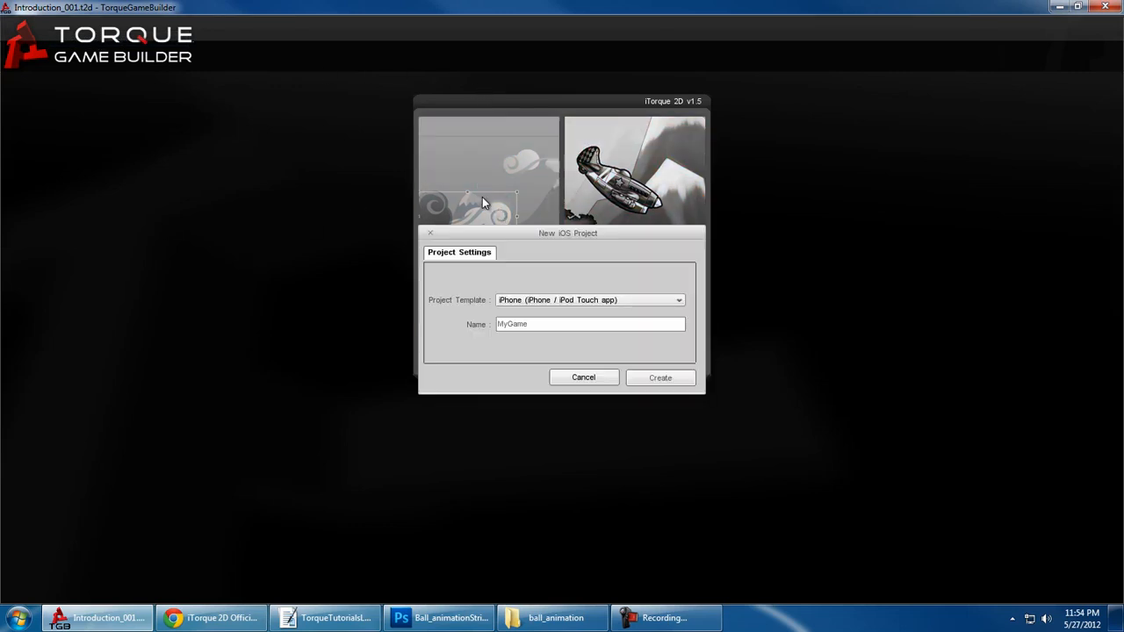
{"action": "left_click", "coordinate": [584, 378]}
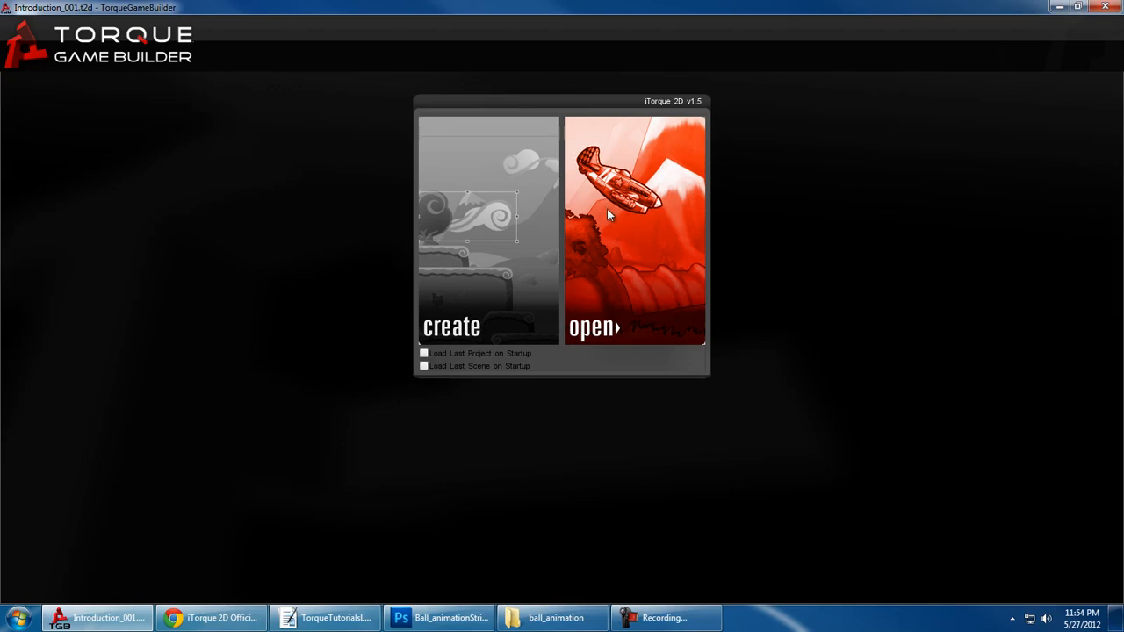
- Open project.it2dProj from the projectFiles folder, saving the changes to Introduction_001.t2d, and maximize the reloaded editor window
{"action": "left_click", "coordinate": [613, 247]}
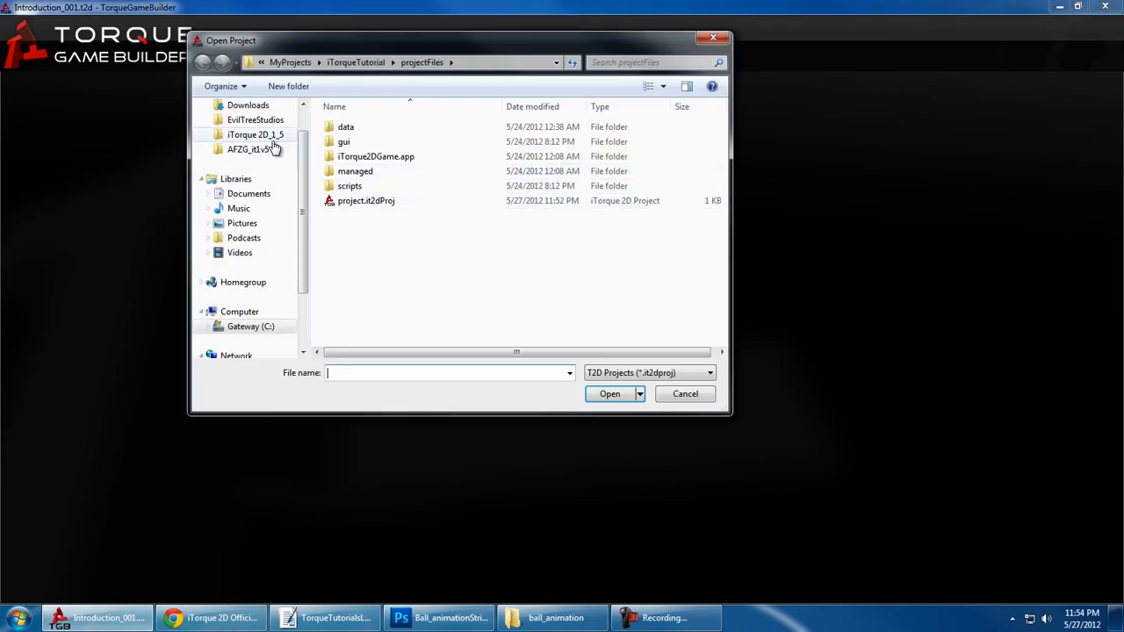
{"action": "double_click", "coordinate": [384, 204]}
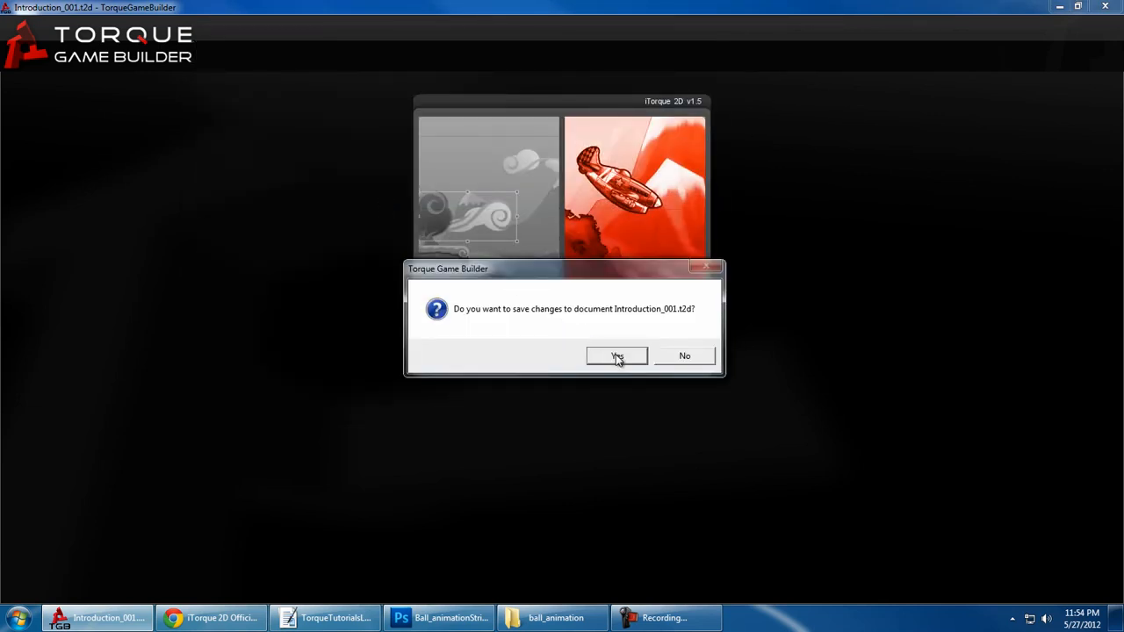
{"action": "left_click", "coordinate": [618, 357]}
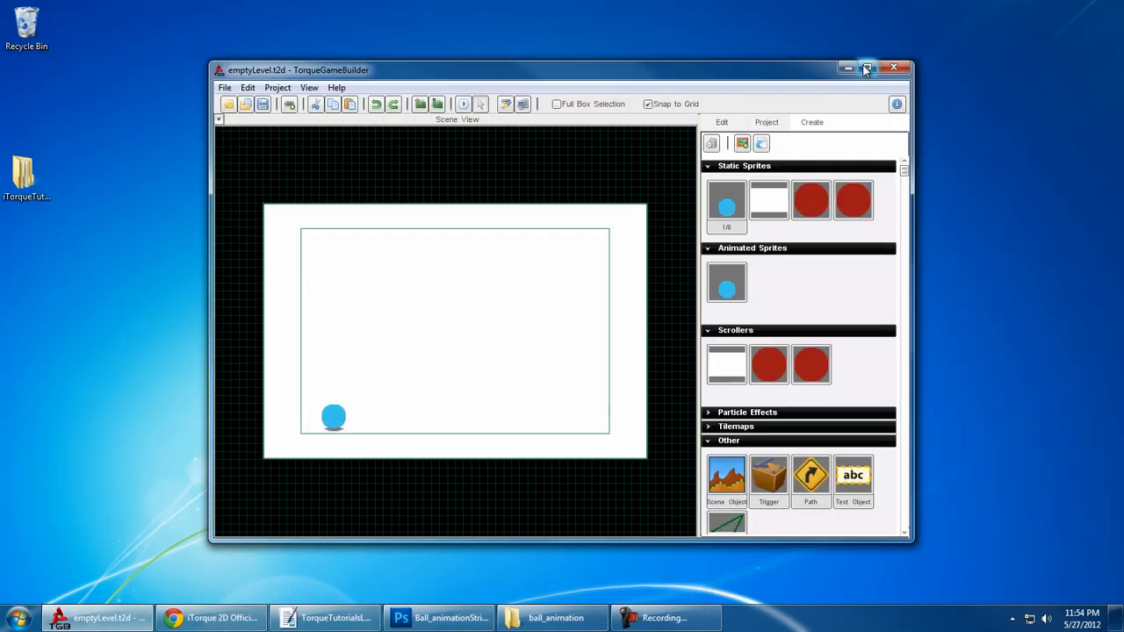
{"action": "left_click", "coordinate": [866, 70]}
- Open the Introduction_001.t2d scene from the project's levels folder
{"action": "left_click", "coordinate": [12, 21]}
{"action": "left_click", "coordinate": [36, 53]}
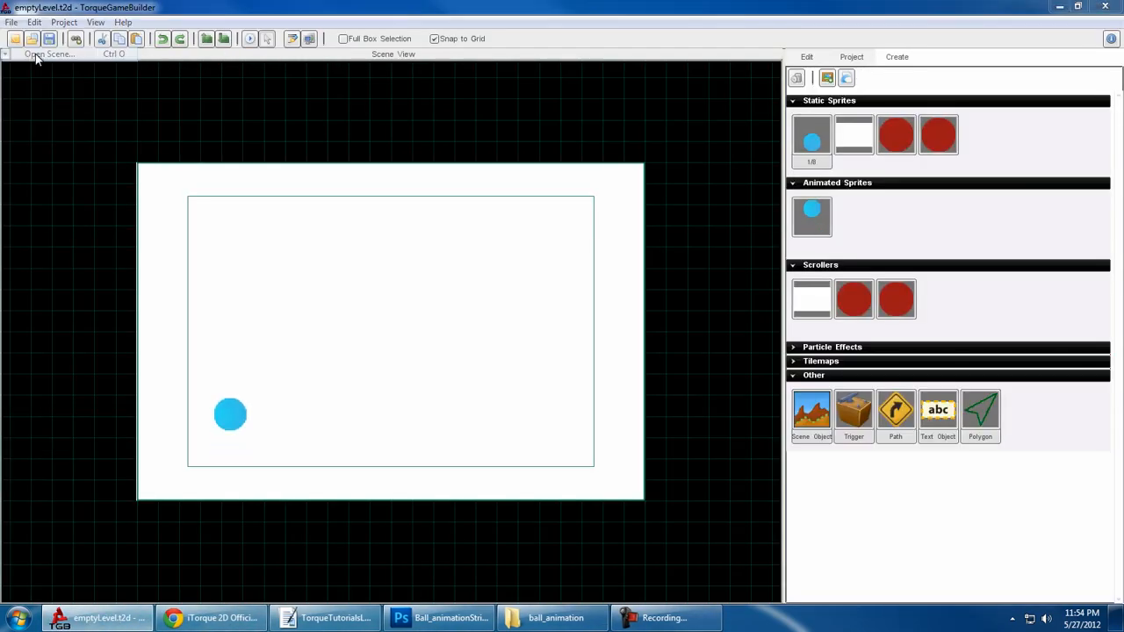
{"action": "double_click", "coordinate": [372, 155]}
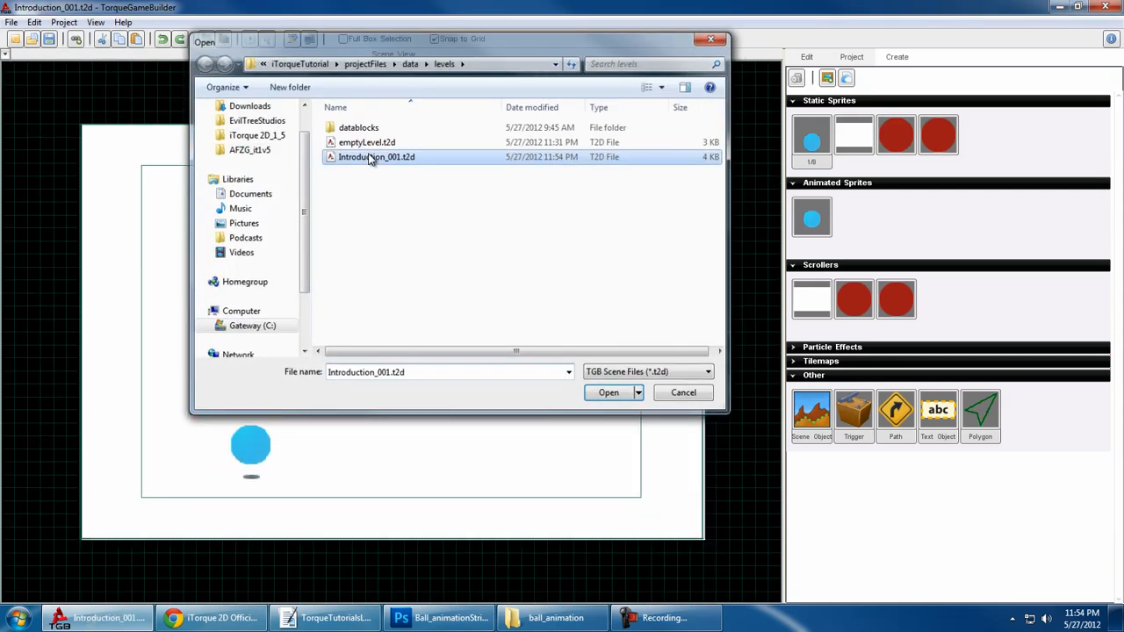
{"action": "left_click", "coordinate": [551, 354]}
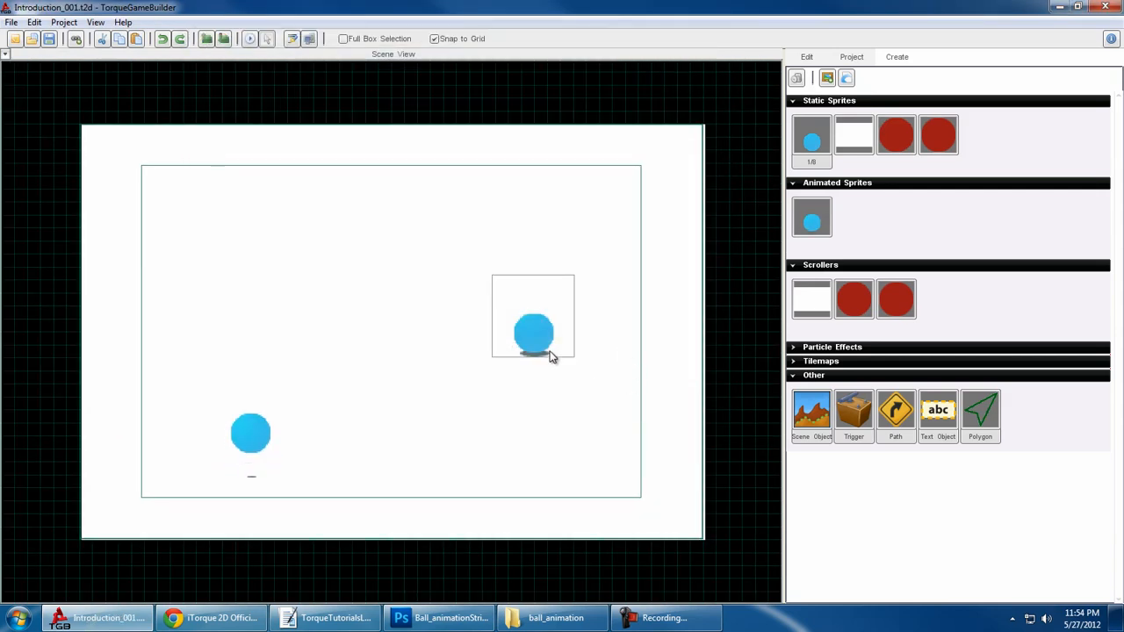
- Run the game to preview the two animated balls, and close the game window
{"action": "left_click", "coordinate": [95, 25]}
{"action": "mouse_move", "coordinate": [68, 25]}
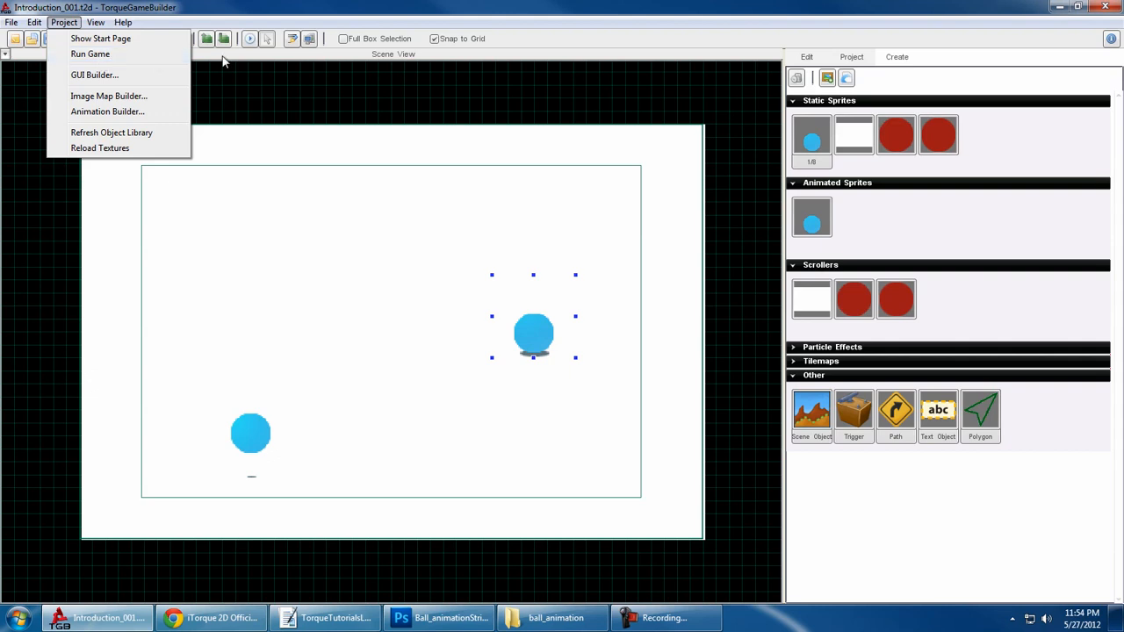
{"action": "left_click", "coordinate": [251, 44]}
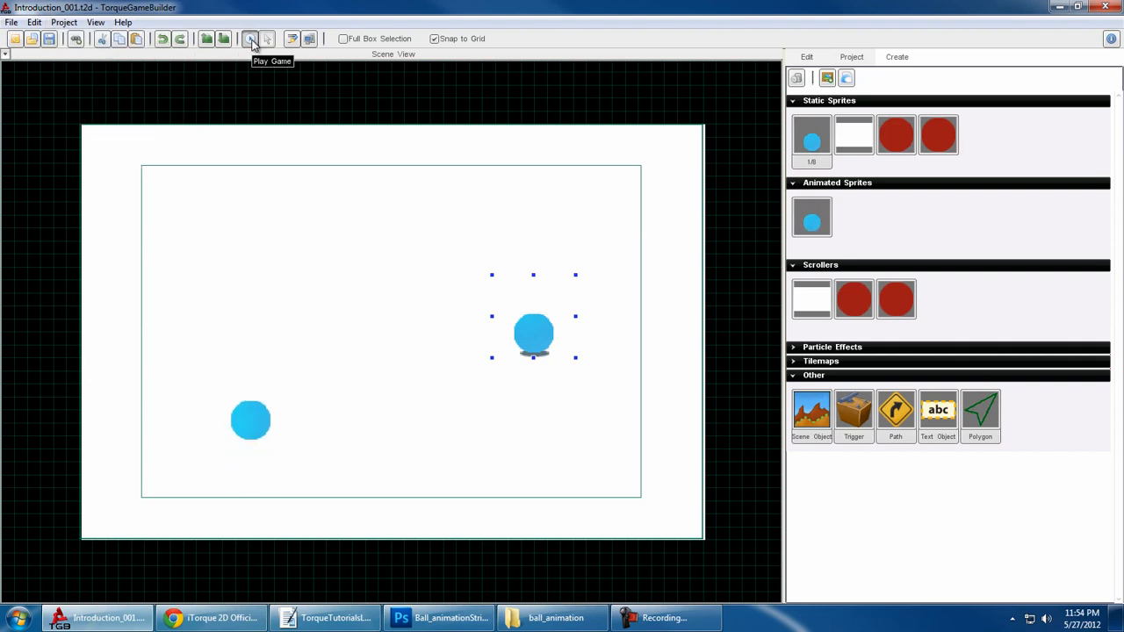
{"action": "left_click", "coordinate": [251, 41]}
{"action": "left_click", "coordinate": [634, 353]}
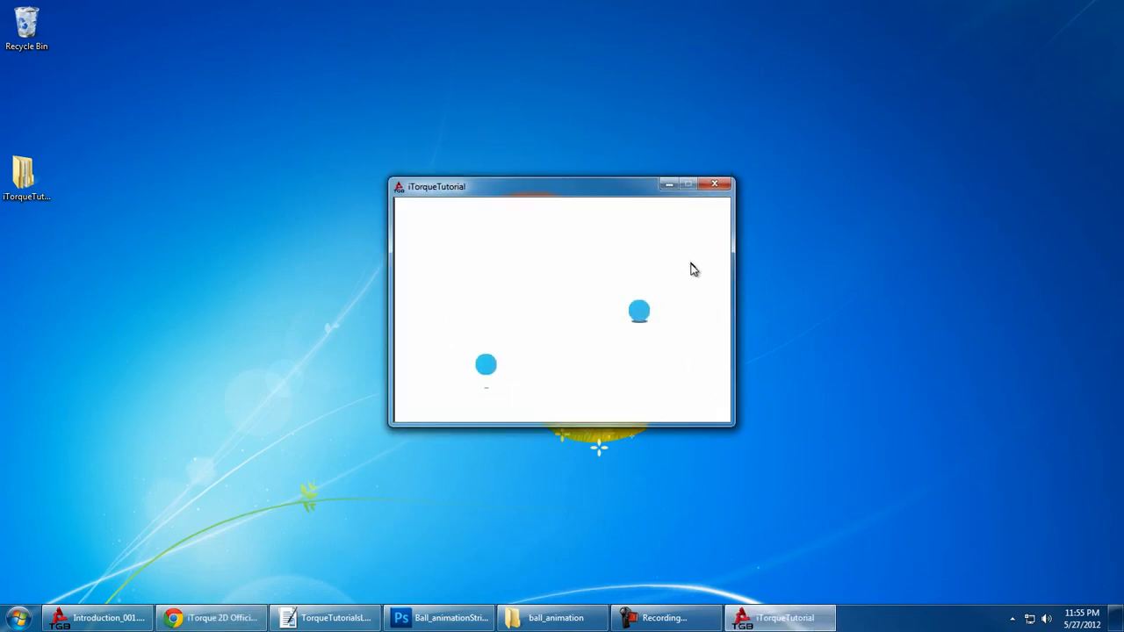
{"action": "left_click", "coordinate": [712, 187]}
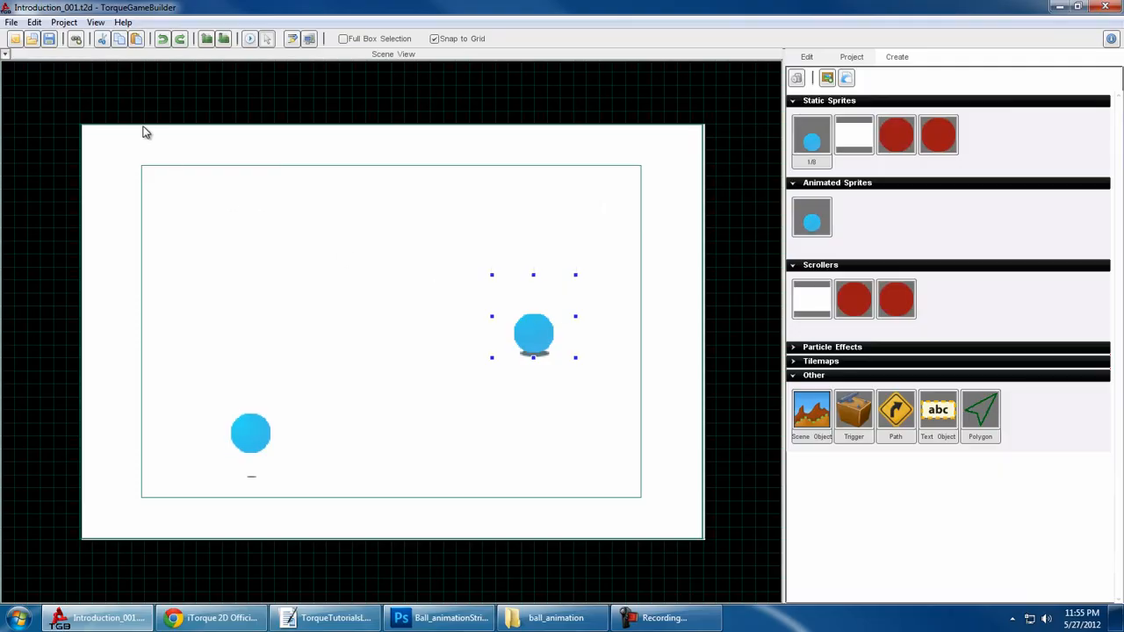
- Load mainScreenGui in the GUI Builder and view the properties of its sceneWindow2D control
{"action": "left_click", "coordinate": [65, 23]}
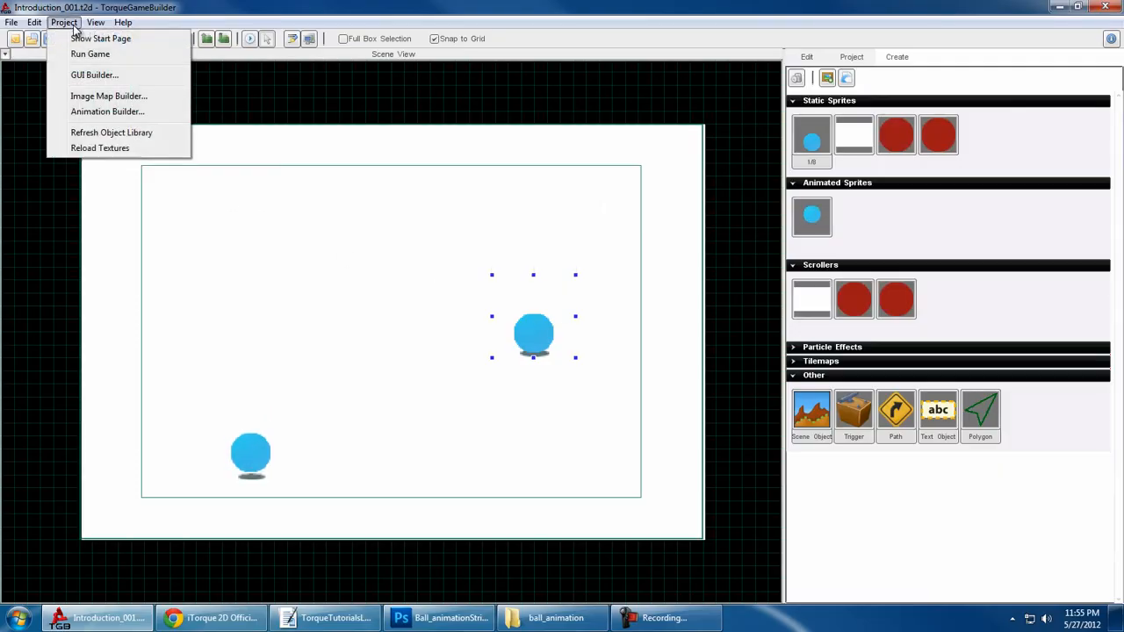
{"action": "left_click", "coordinate": [90, 76]}
{"action": "left_click", "coordinate": [86, 36]}
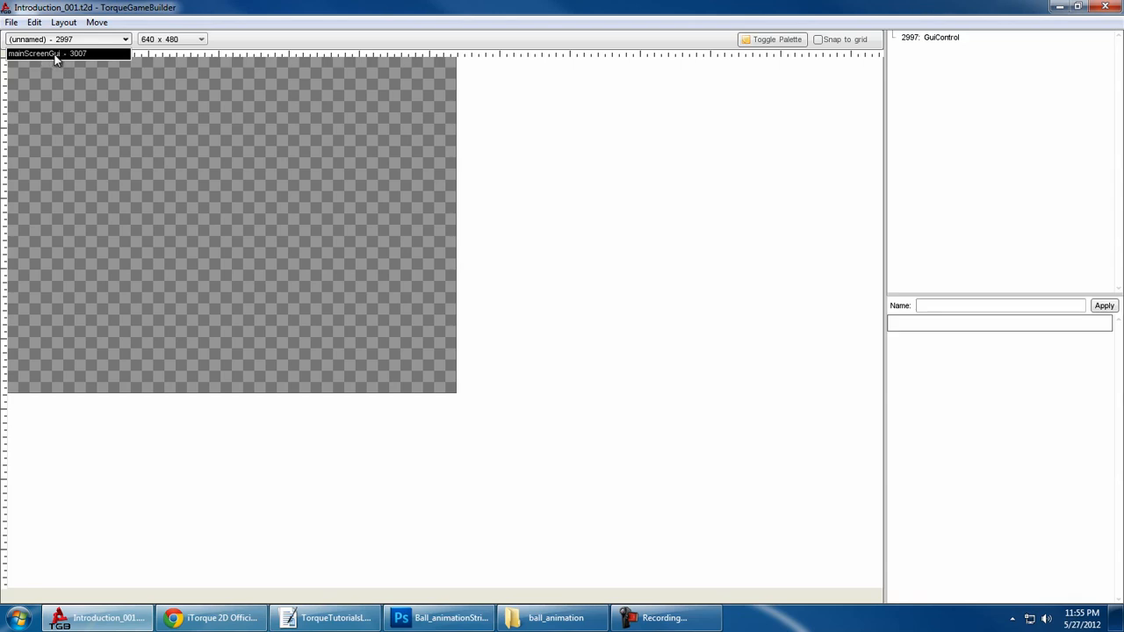
{"action": "left_click", "coordinate": [54, 55]}
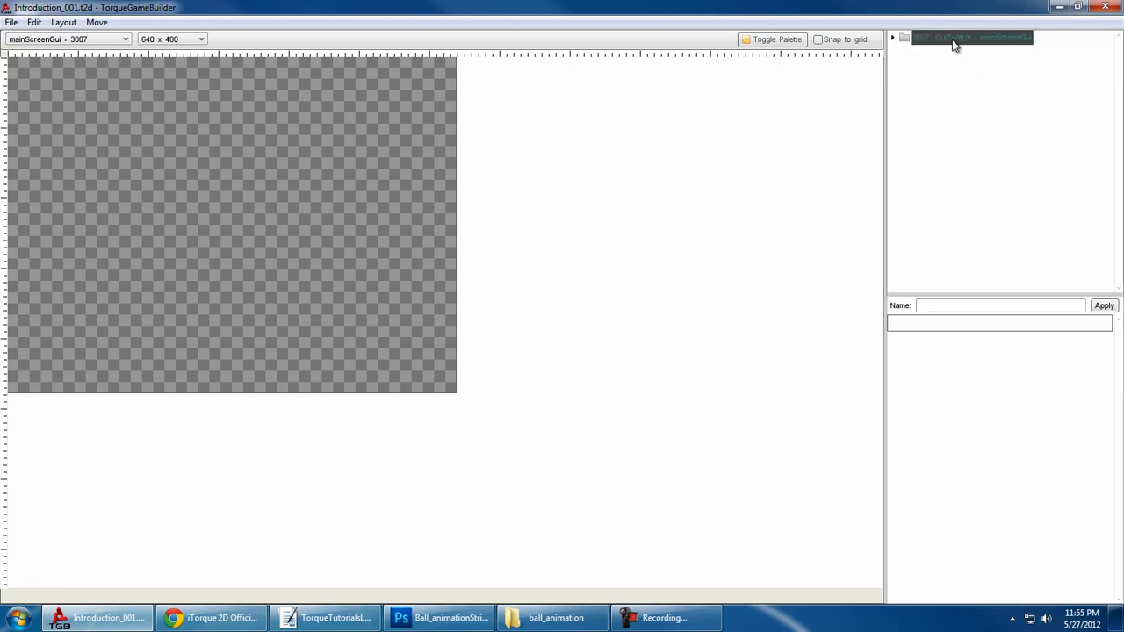
{"action": "left_click", "coordinate": [995, 54]}
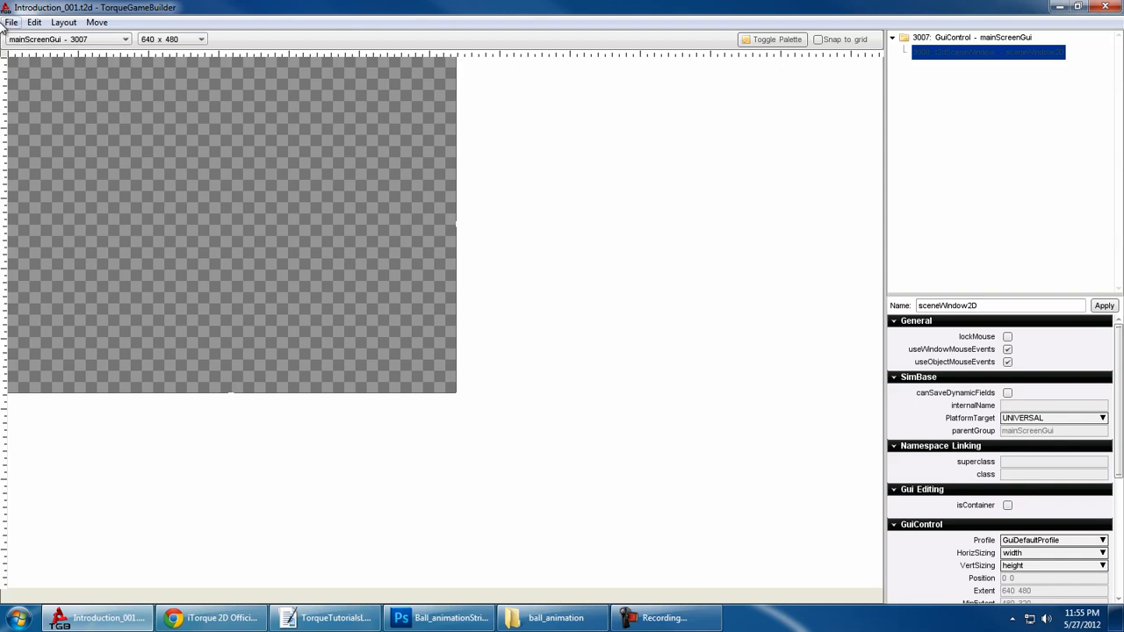
- Close mainScreenGui and leave the GUI editor to return to the scene
{"action": "left_click", "coordinate": [11, 23]}
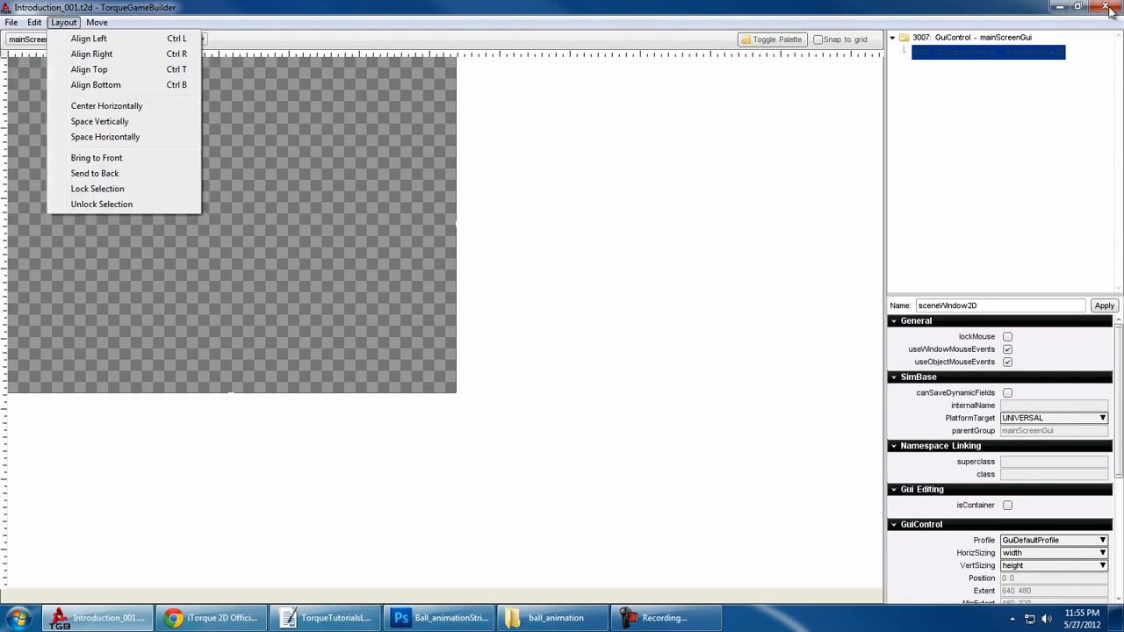
{"action": "left_click", "coordinate": [10, 23]}
{"action": "left_click", "coordinate": [47, 92]}
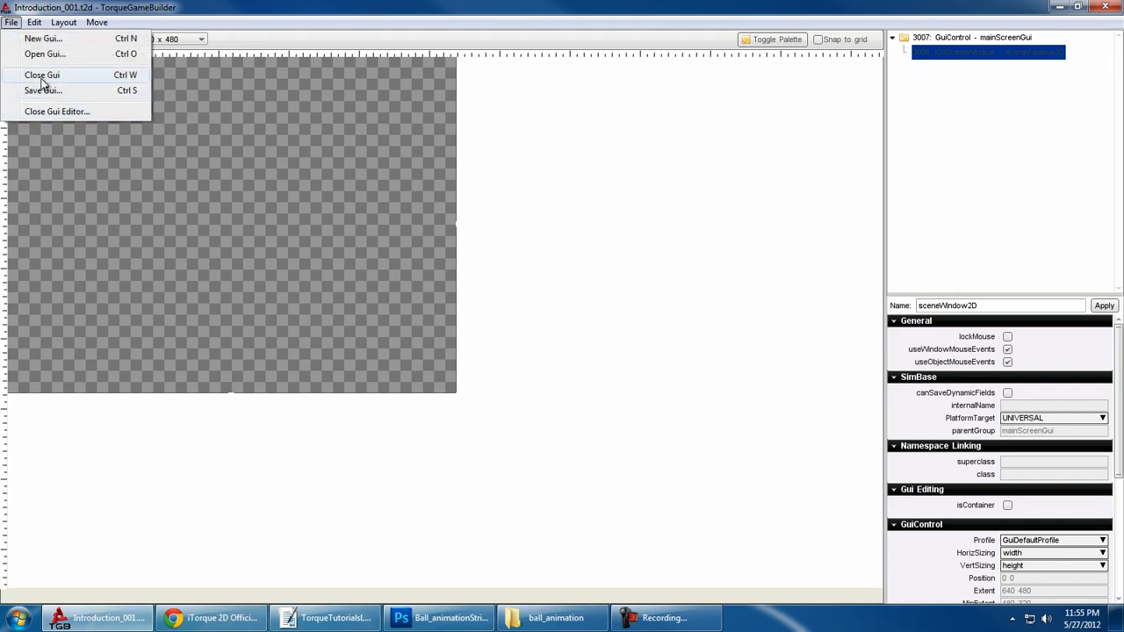
{"action": "left_click", "coordinate": [42, 77]}
{"action": "left_click", "coordinate": [11, 23]}
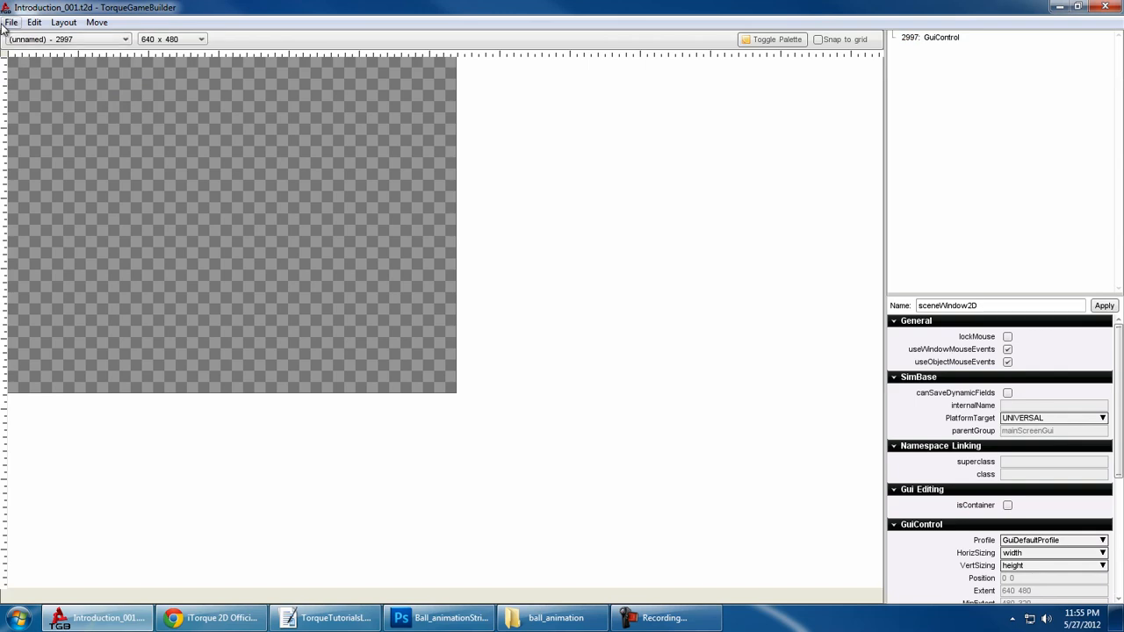
{"action": "left_click", "coordinate": [56, 111]}
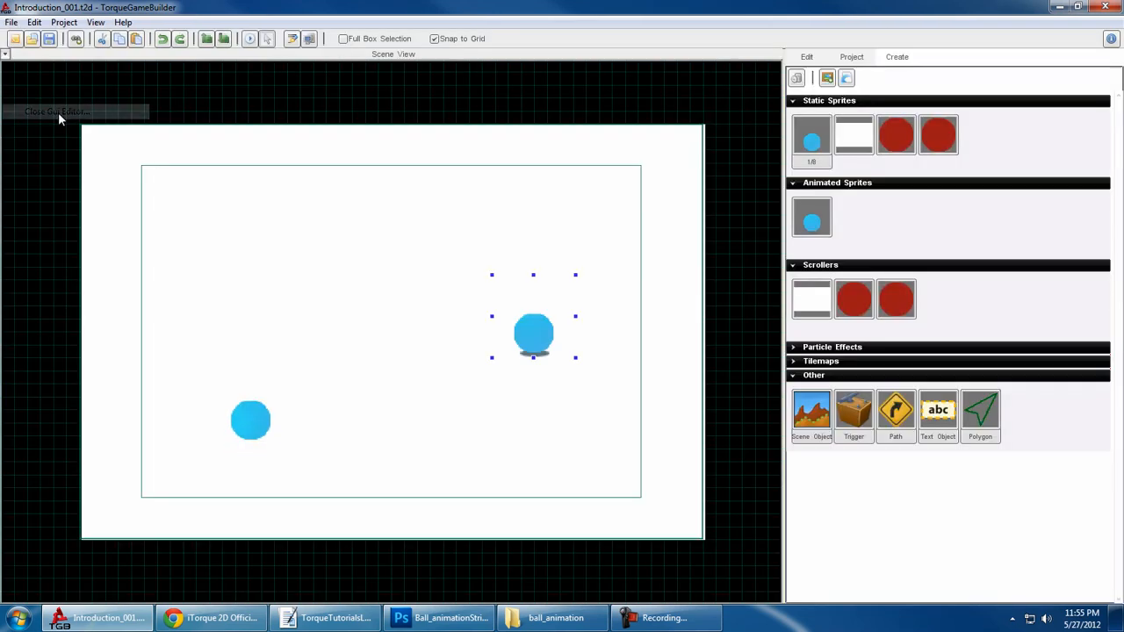
- Review the object ordering, Image Map Builder, Animation Builder, library refresh, texture reload and view zoom commands
{"action": "left_click", "coordinate": [35, 22]}
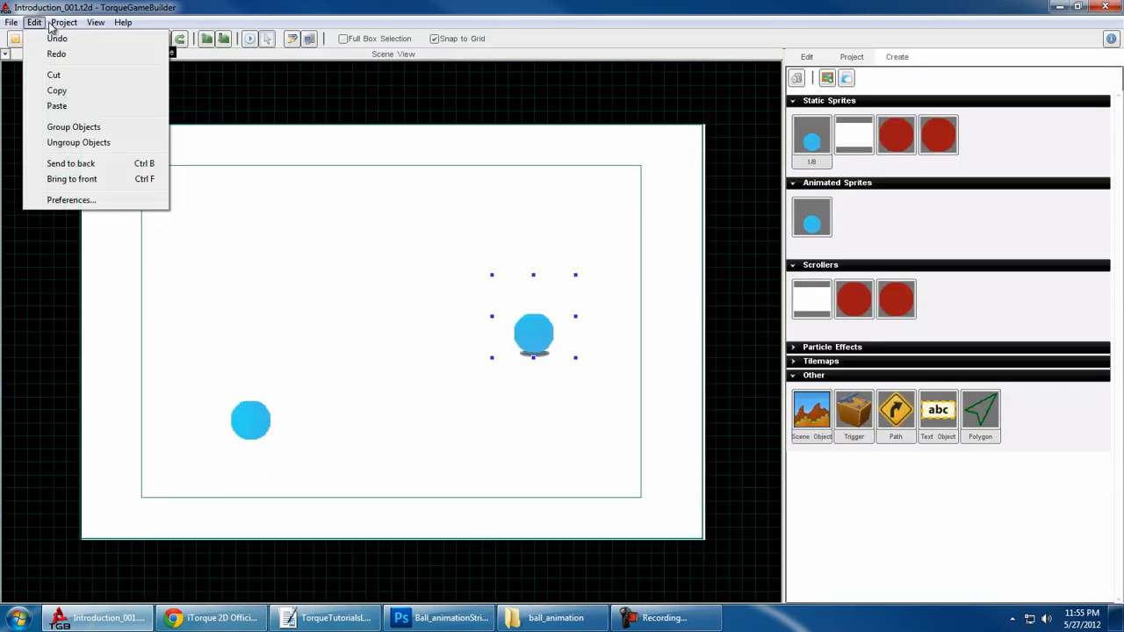
{"action": "mouse_move", "coordinate": [66, 24]}
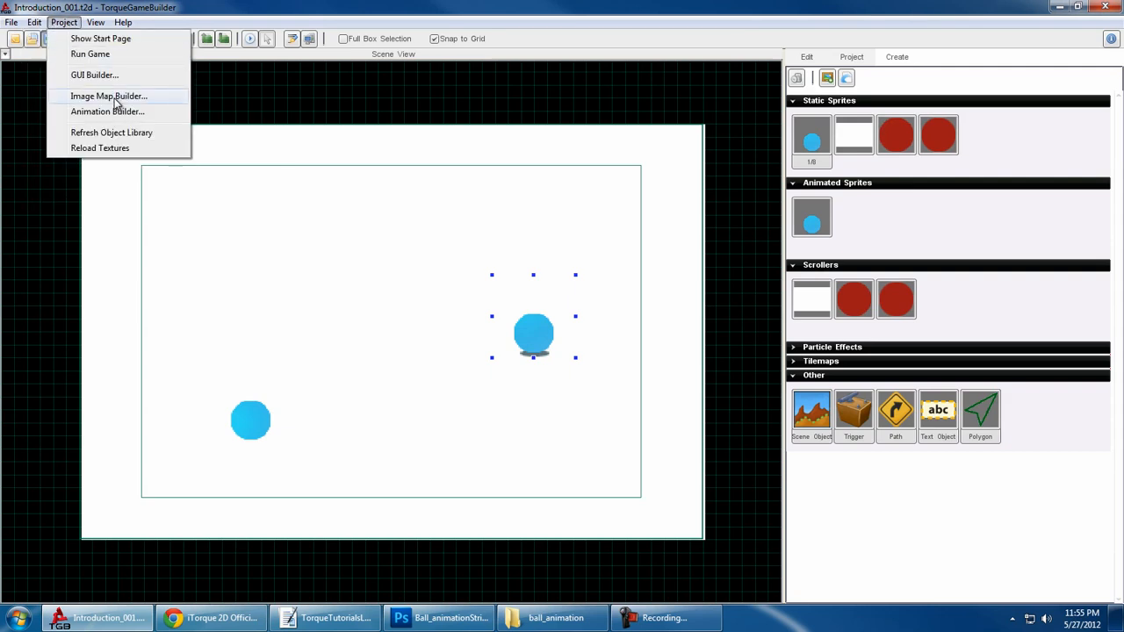
{"action": "left_click", "coordinate": [890, 62]}
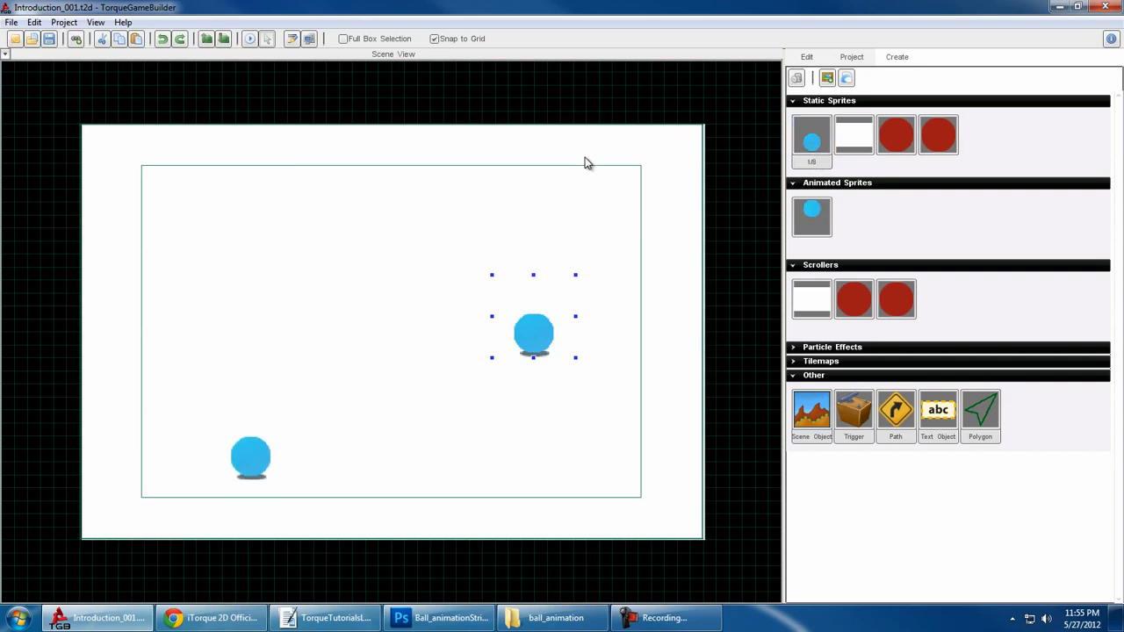
{"action": "left_click", "coordinate": [36, 23]}
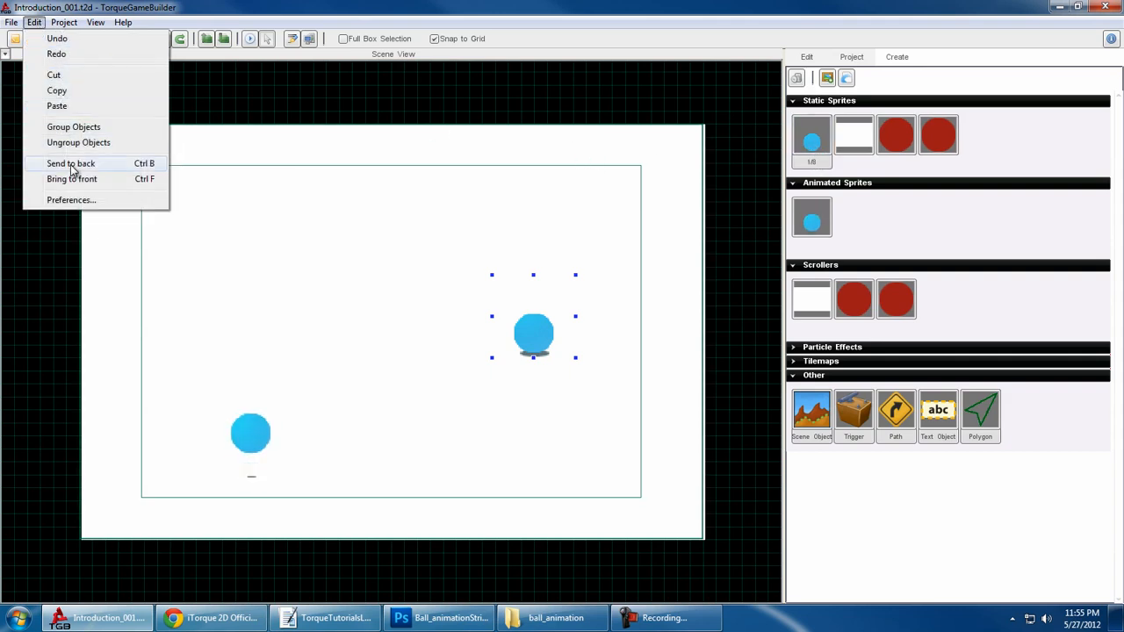
{"action": "mouse_move", "coordinate": [63, 22]}
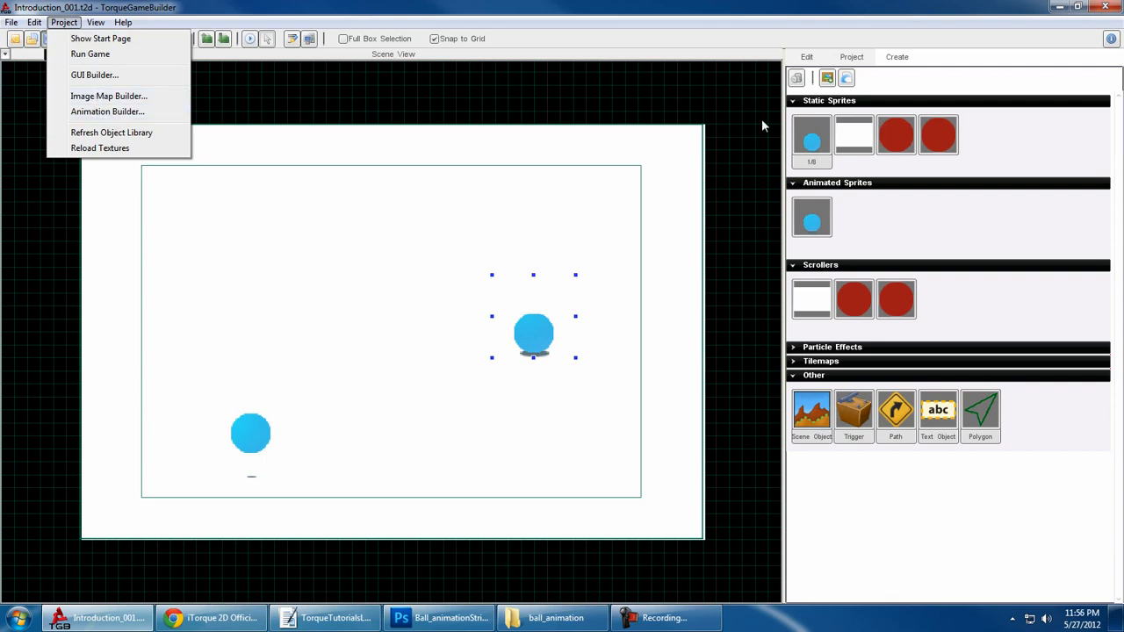
{"action": "left_click", "coordinate": [848, 79]}
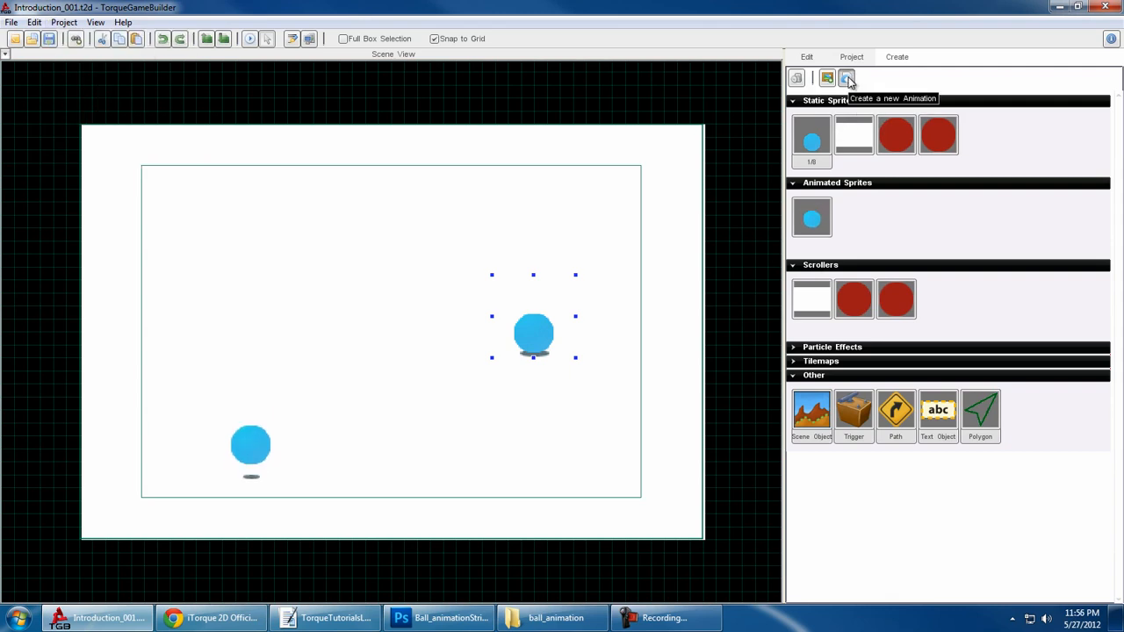
{"action": "left_click", "coordinate": [63, 22]}
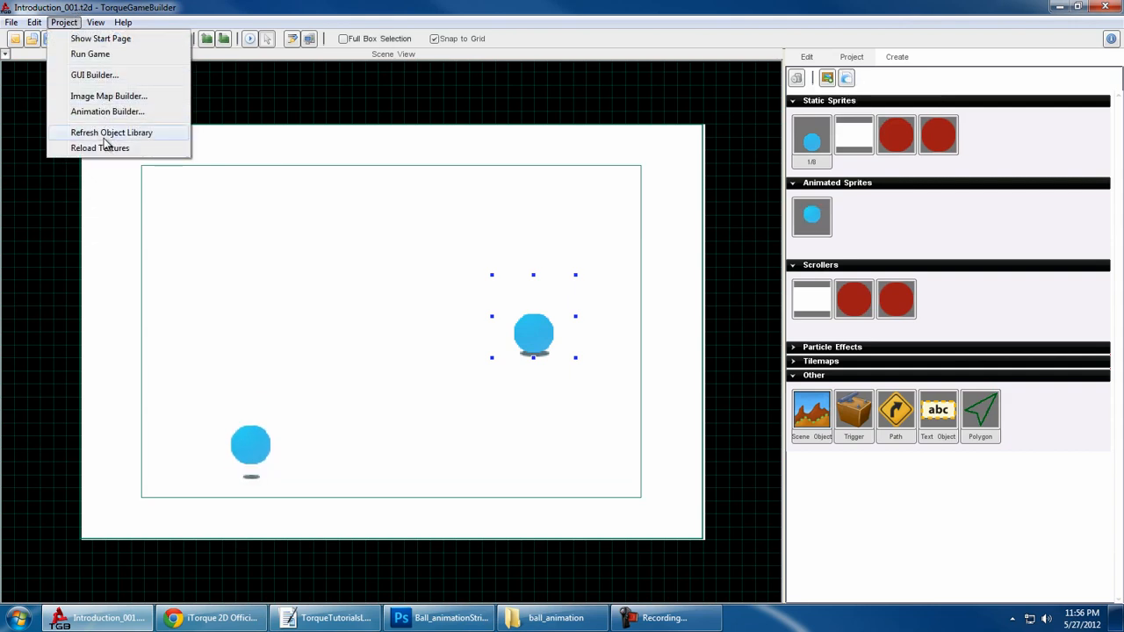
{"action": "mouse_move", "coordinate": [96, 23]}
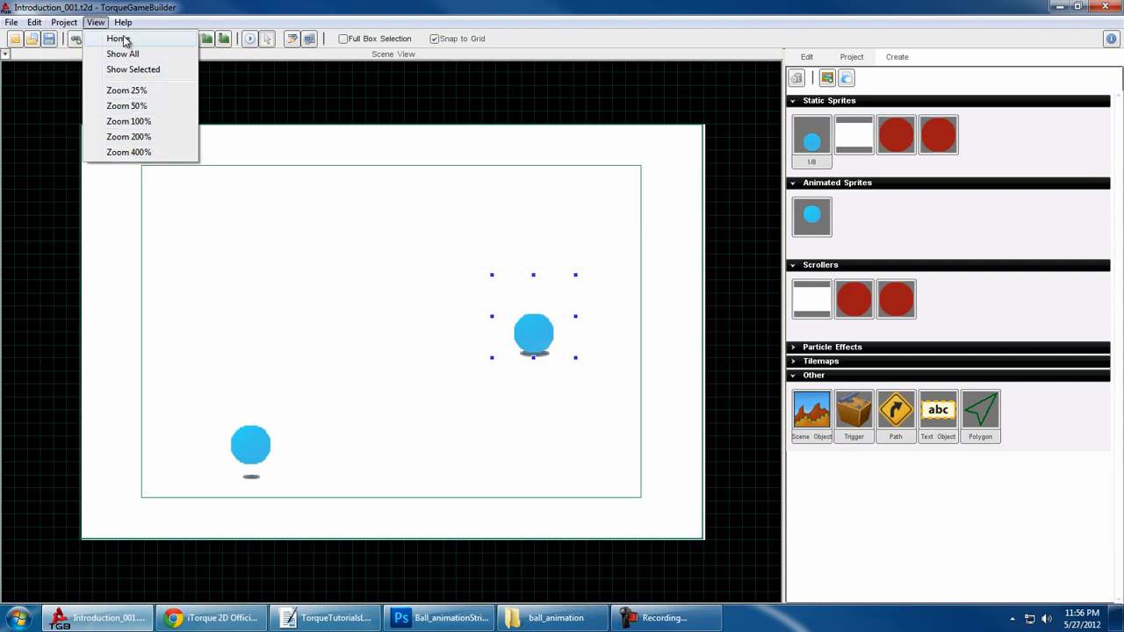
- Review the help commands, view the iTorque 2D credits, and close them
{"action": "left_click", "coordinate": [124, 23]}
{"action": "left_click", "coordinate": [124, 23]}
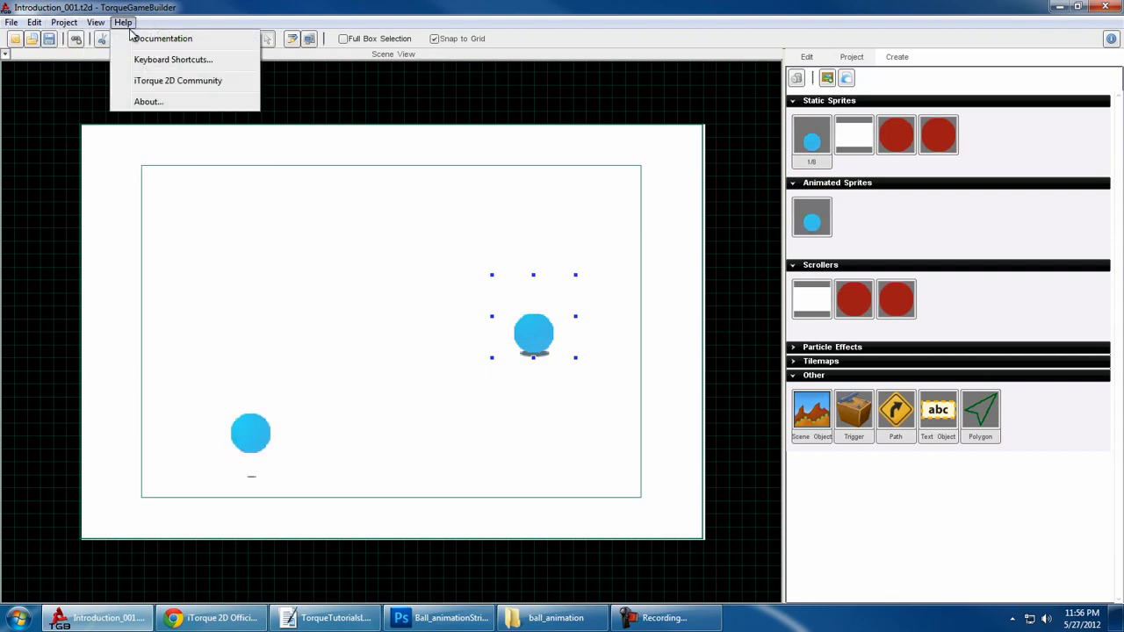
{"action": "left_click", "coordinate": [150, 102]}
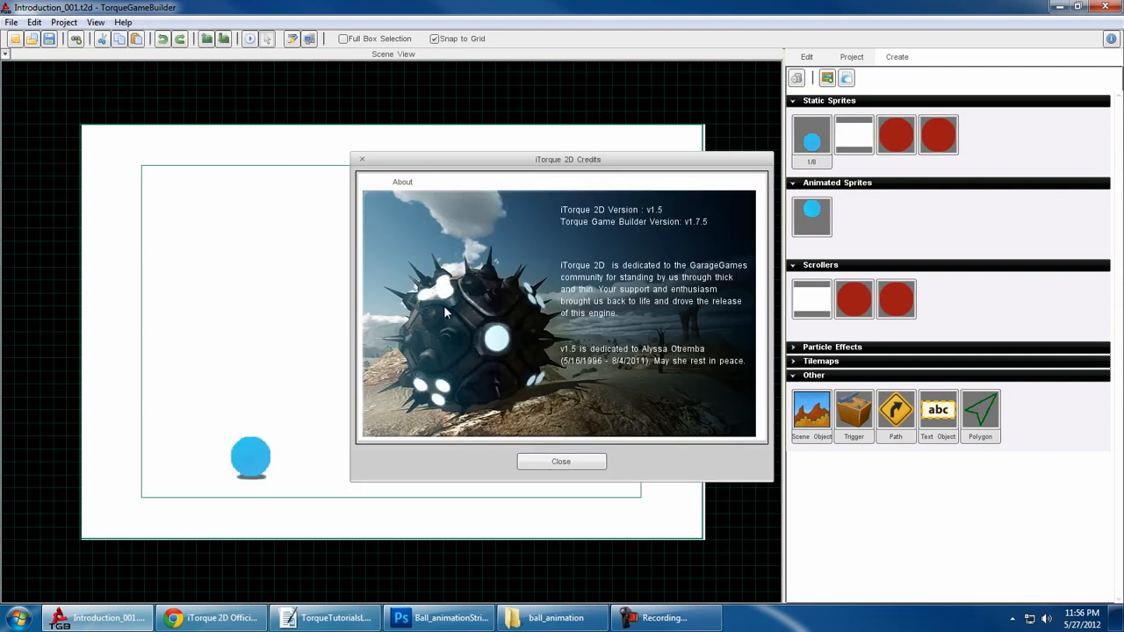
{"action": "left_click", "coordinate": [580, 466]}
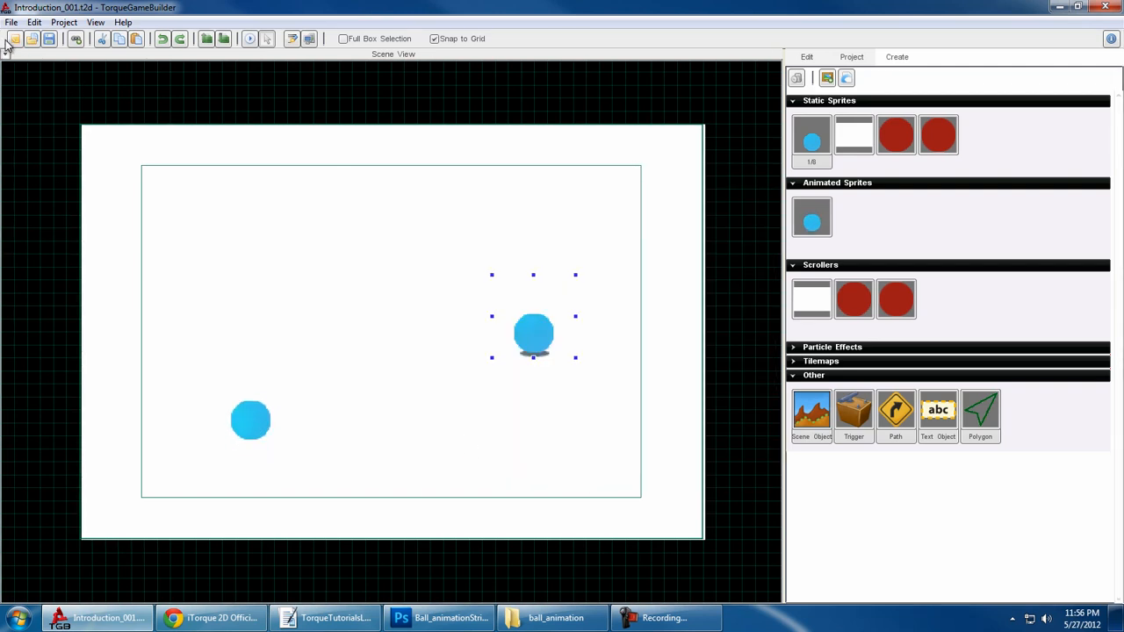
- Open the Level Datablock Editor for Introduction_001 and reposition its window over the scene to view both datablock lists
{"action": "left_click", "coordinate": [76, 39]}
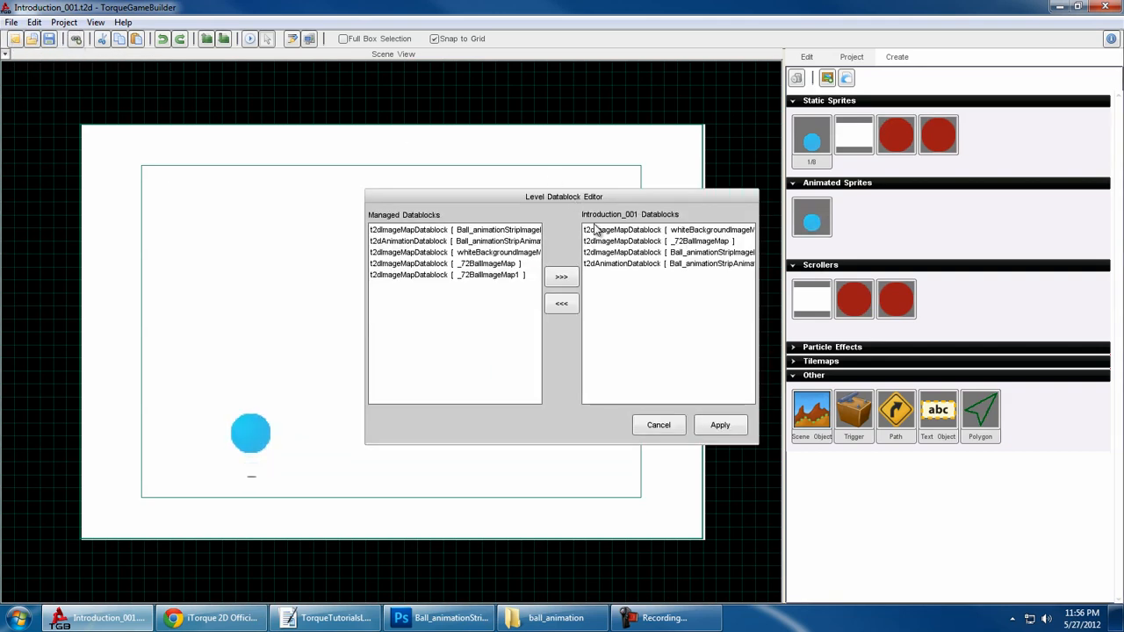
{"action": "left_click_drag", "start_coordinate": [581, 201], "coordinate": [438, 190]}
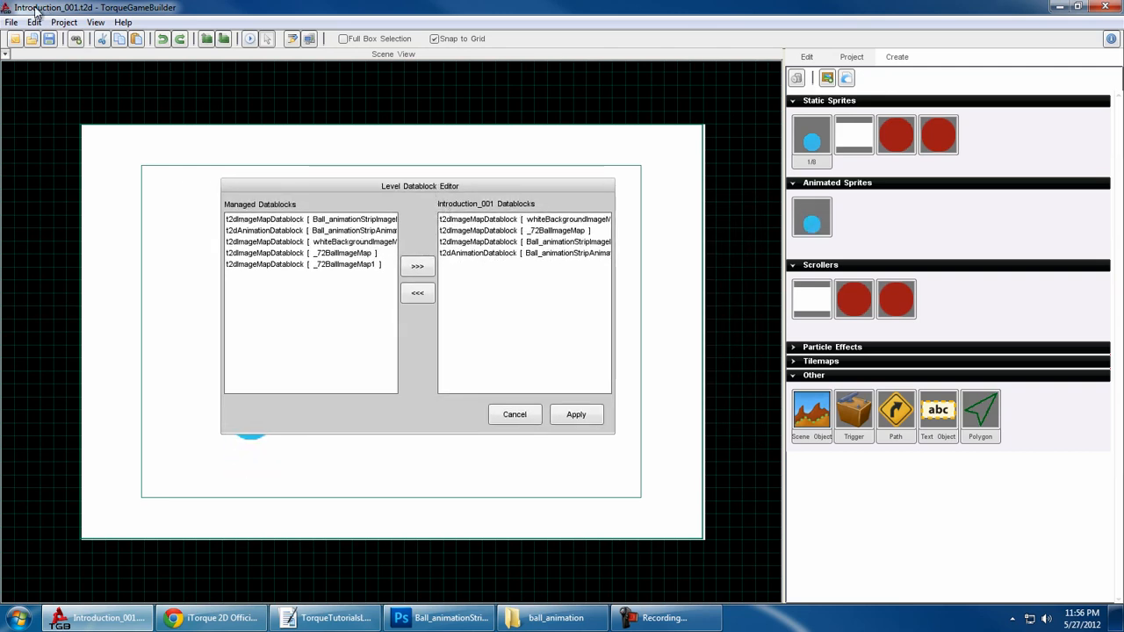
{"action": "left_click_drag", "start_coordinate": [437, 186], "coordinate": [390, 165]}
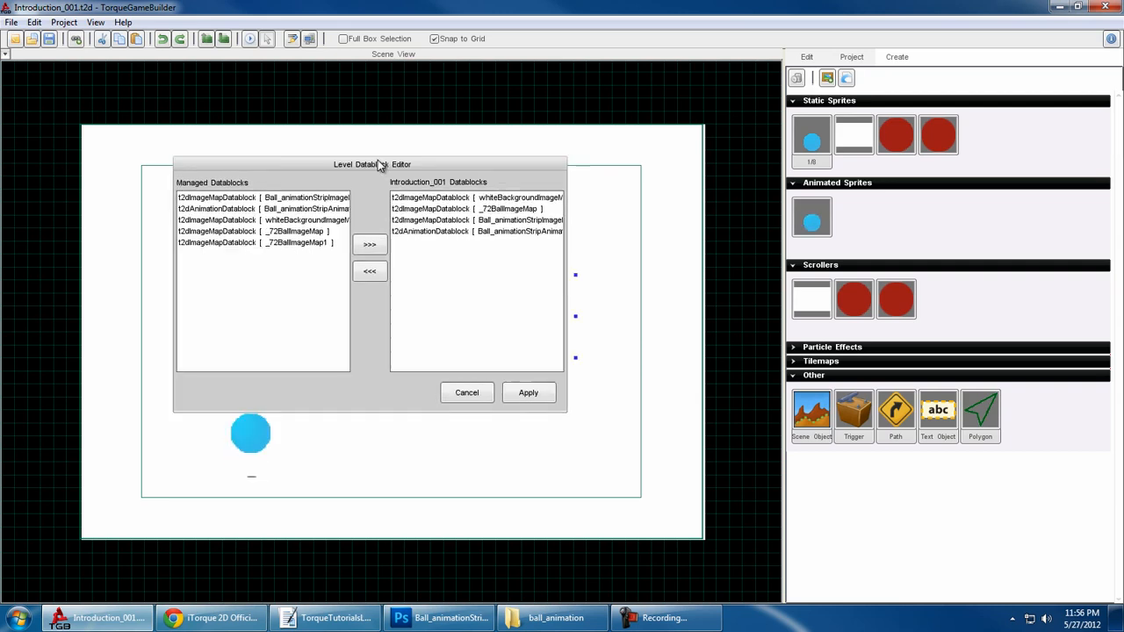
- Remove all datablocks from the Introduction_001 level list and apply the change
{"action": "left_click", "coordinate": [436, 234]}
{"action": "left_click", "coordinate": [443, 200], "text": "shift"}
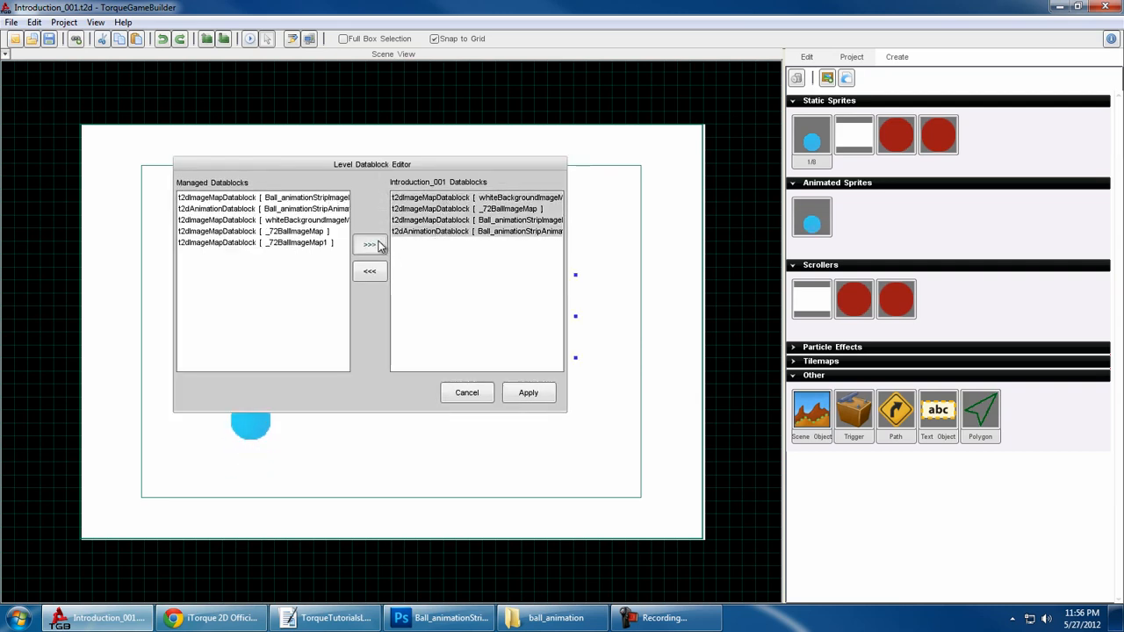
{"action": "left_click", "coordinate": [373, 274]}
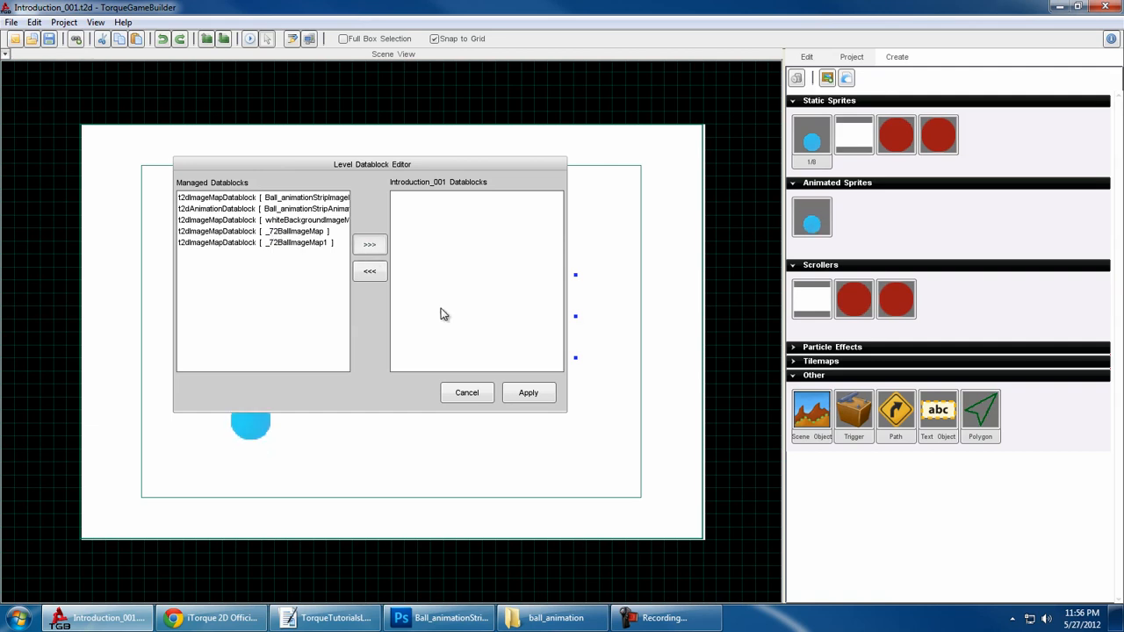
{"action": "left_click", "coordinate": [531, 391]}
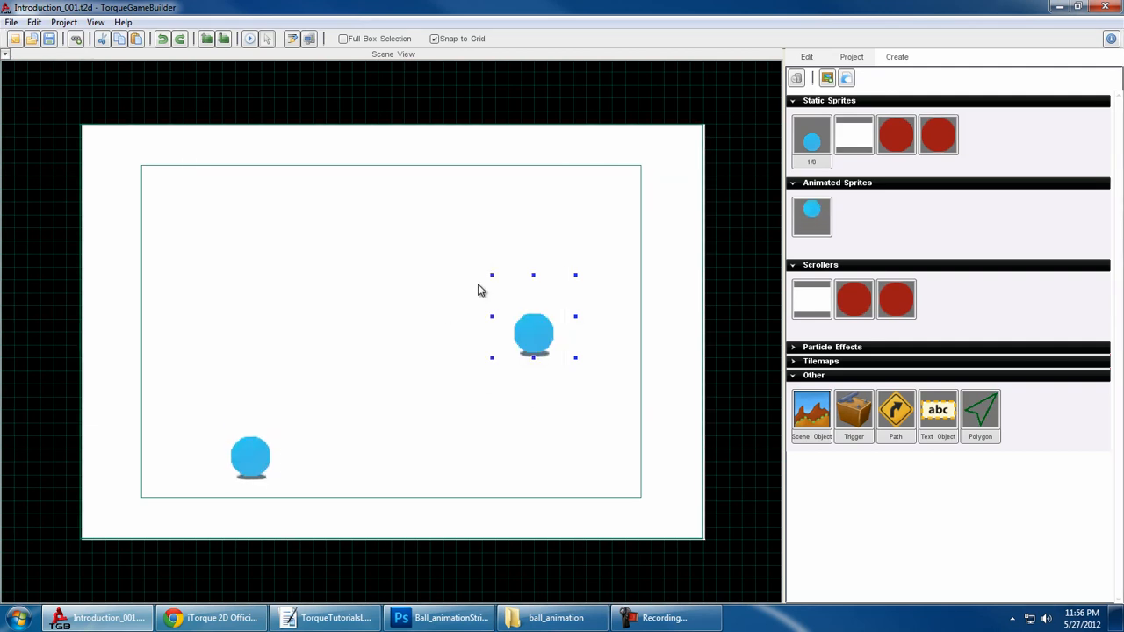
- Run the game to test the level with its datablock list emptied, and close the game window
{"action": "left_click", "coordinate": [249, 39]}
{"action": "left_click", "coordinate": [647, 354]}
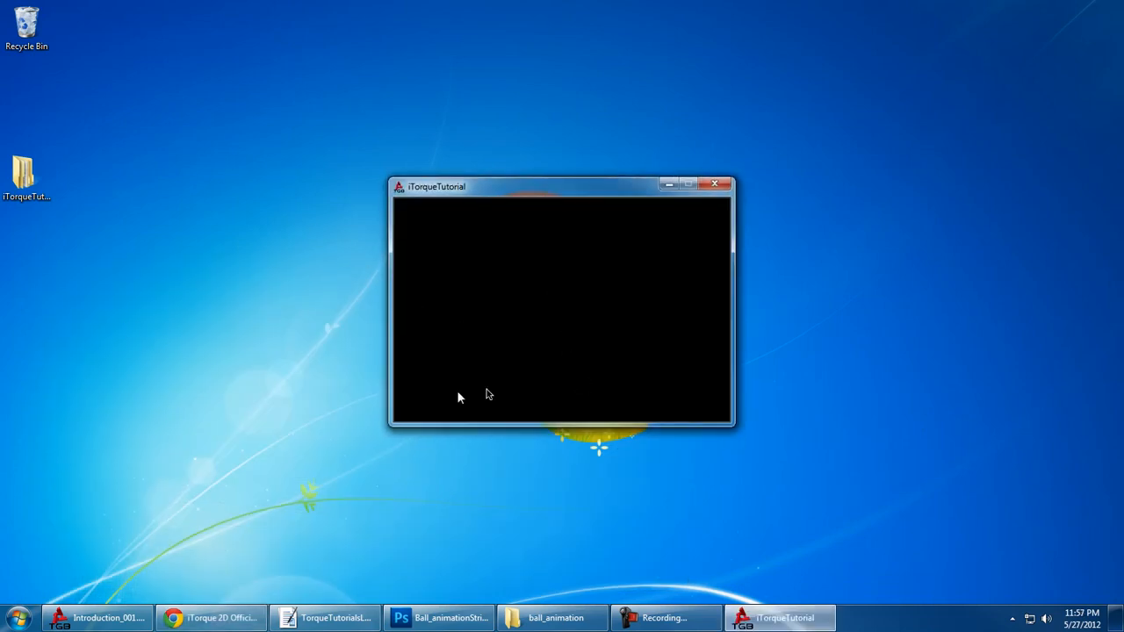
{"action": "left_click", "coordinate": [726, 188]}
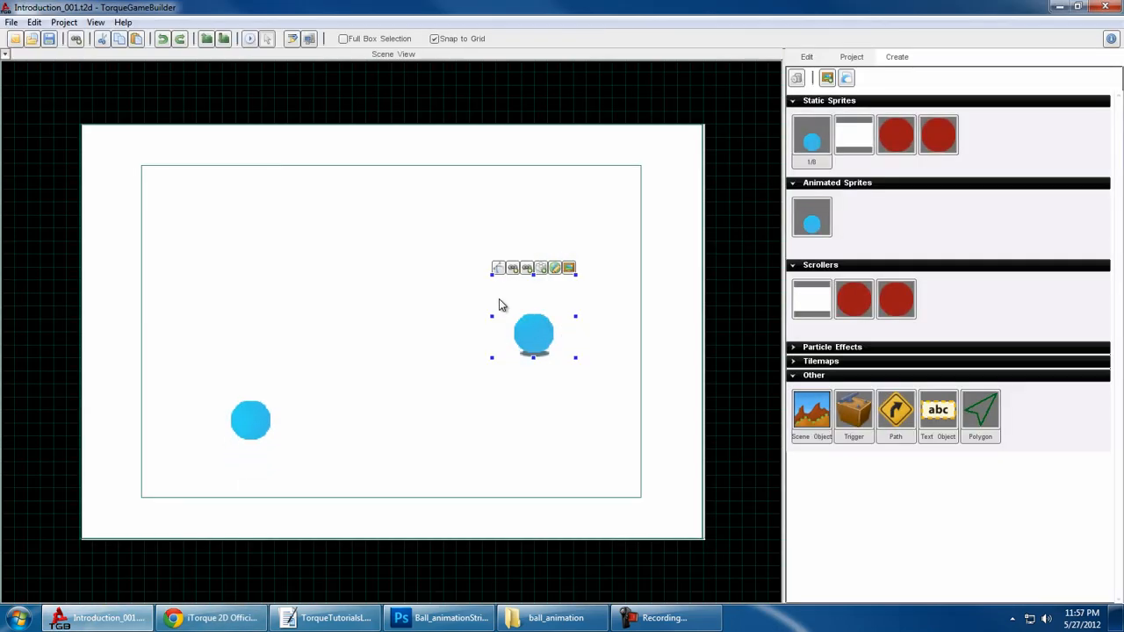
- Add both Ball_animationStrip datablocks and the white background image map to the Introduction_001 datablocks and apply
{"action": "left_click", "coordinate": [77, 40]}
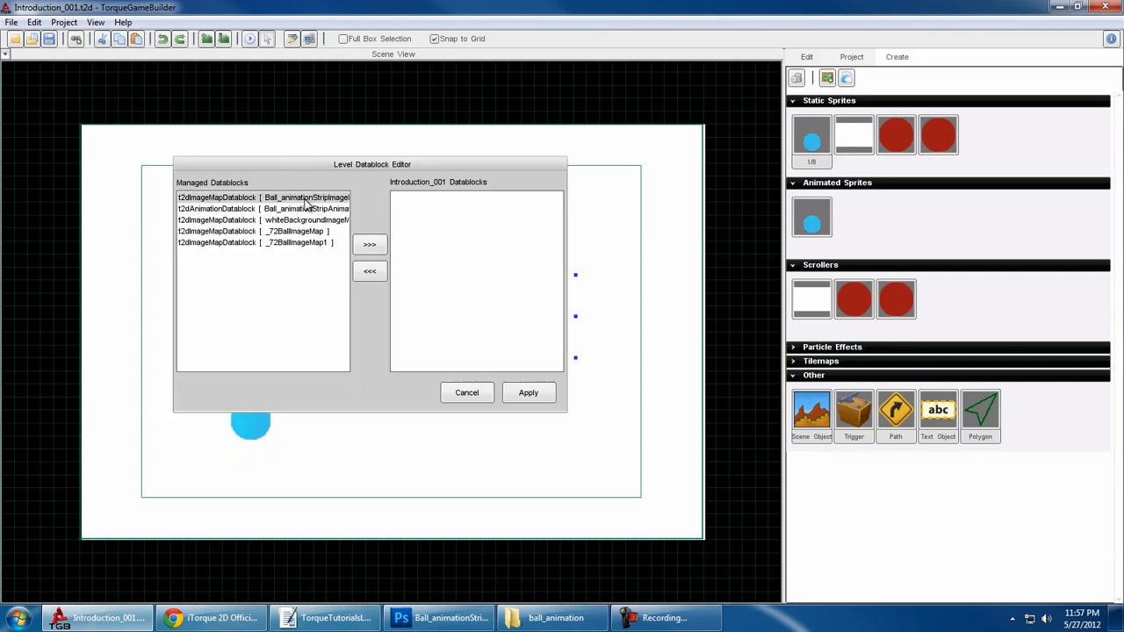
{"action": "left_click", "coordinate": [369, 246]}
{"action": "left_click", "coordinate": [528, 392]}
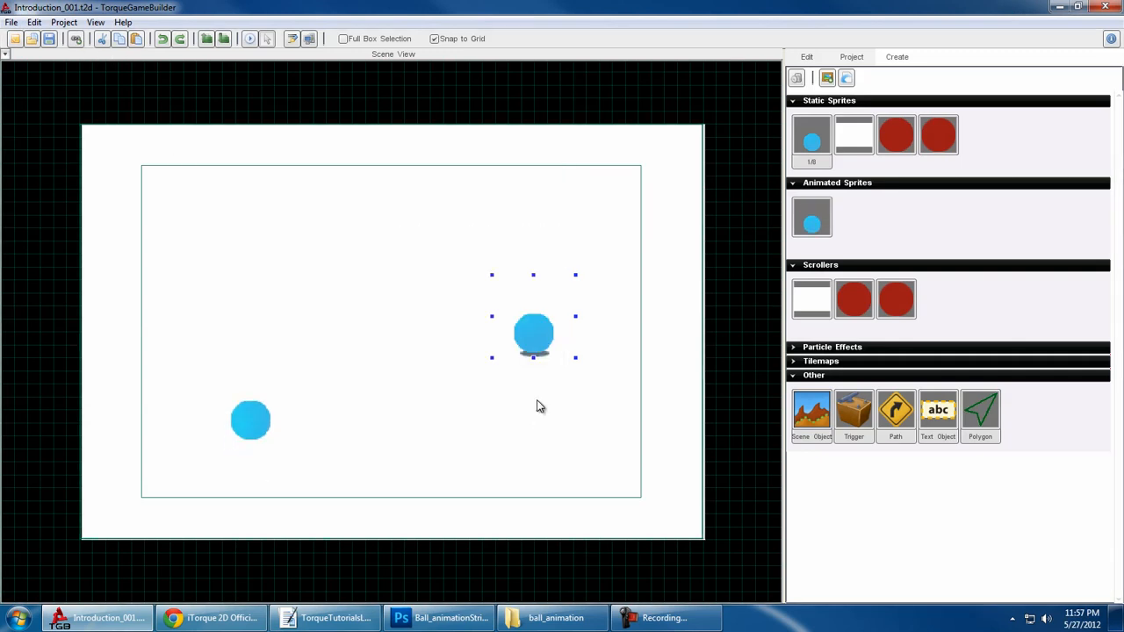
- Reopen the Level Datablock Editor and demonstrate selecting one, several and all of the managed datablocks
{"action": "left_click", "coordinate": [77, 39]}
{"action": "left_click", "coordinate": [256, 198]}
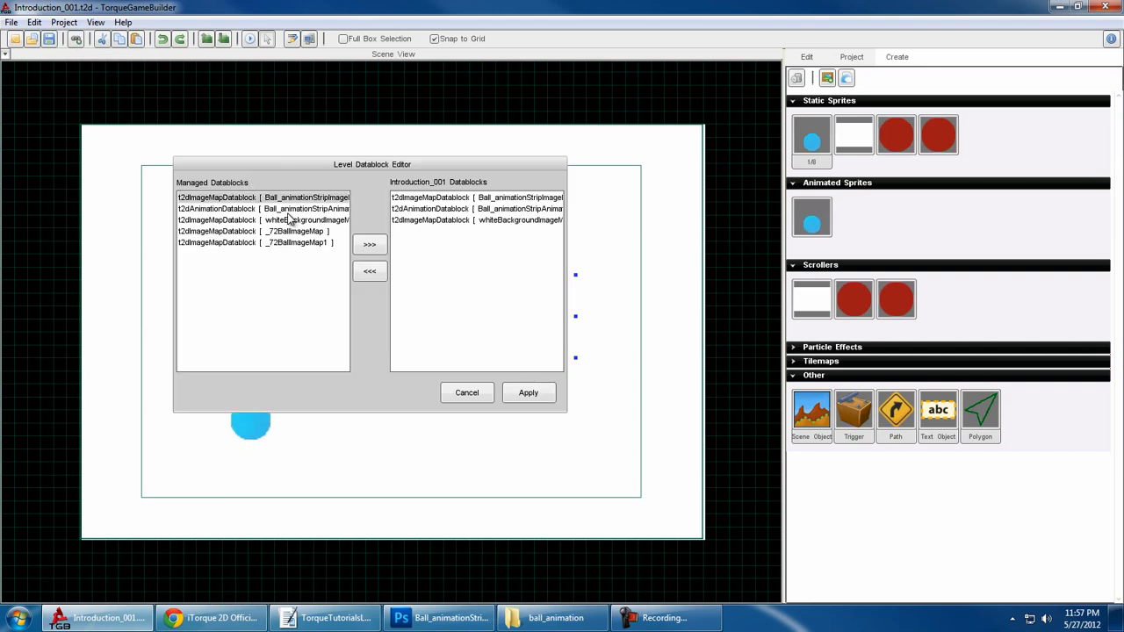
{"action": "left_click", "coordinate": [294, 221], "text": "shift"}
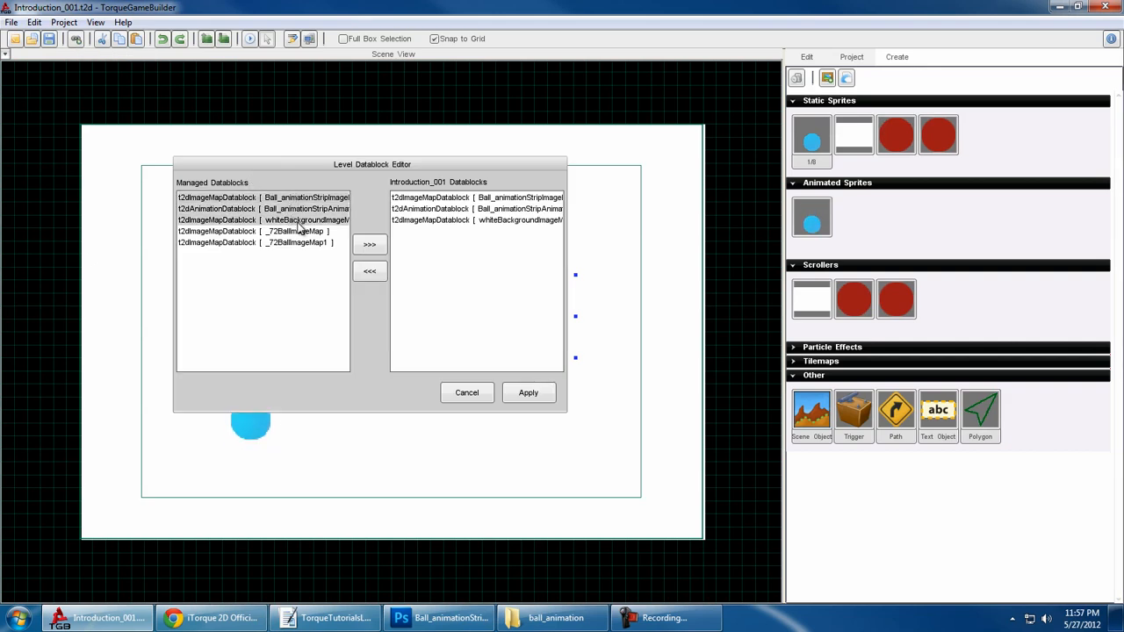
{"action": "left_click", "coordinate": [289, 243]}
{"action": "left_click", "coordinate": [284, 199]}
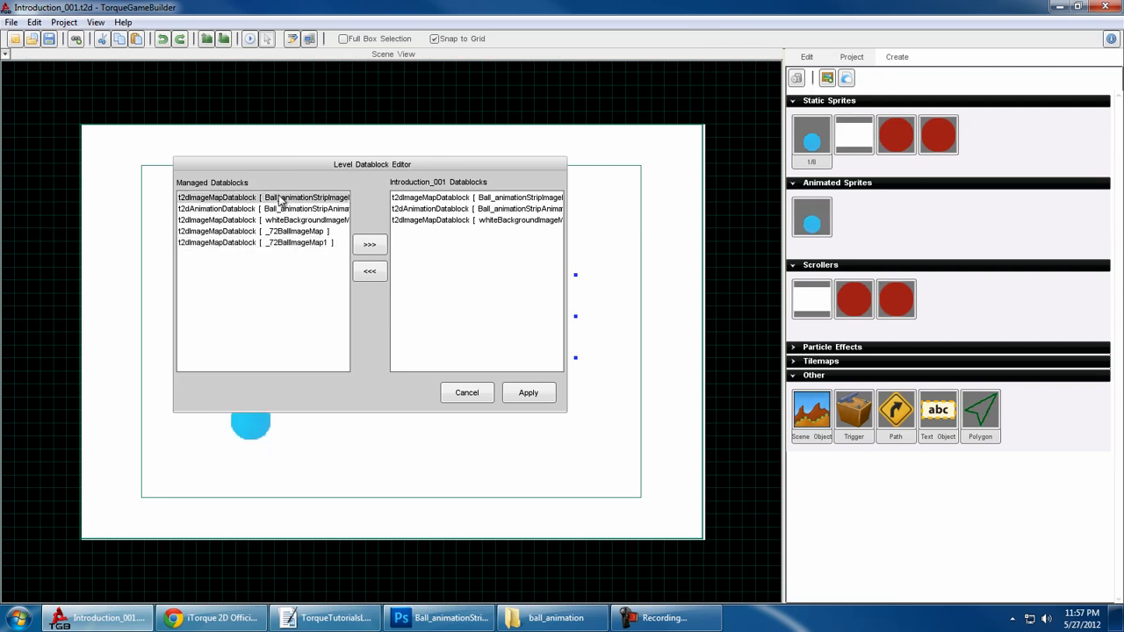
{"action": "left_click", "coordinate": [289, 209], "text": "shift"}
{"action": "left_click", "coordinate": [299, 231], "text": "shift"}
{"action": "left_click", "coordinate": [302, 243], "text": "shift"}
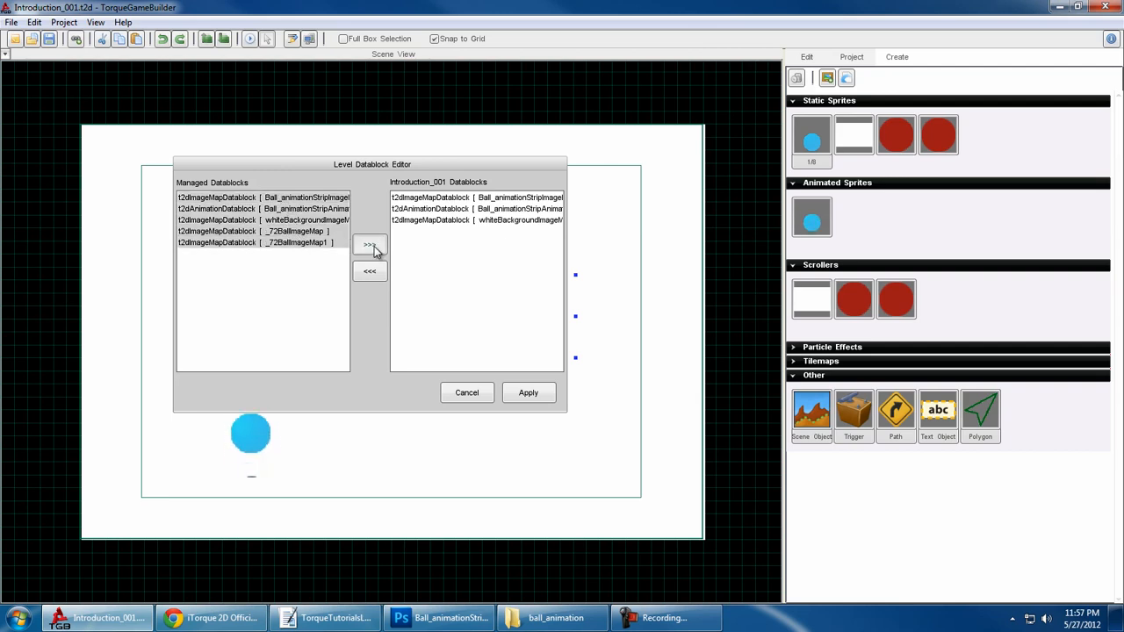
- Remove the white background image map from the level's datablocks, add it back from the managed datablocks, and apply
{"action": "left_click", "coordinate": [273, 231]}
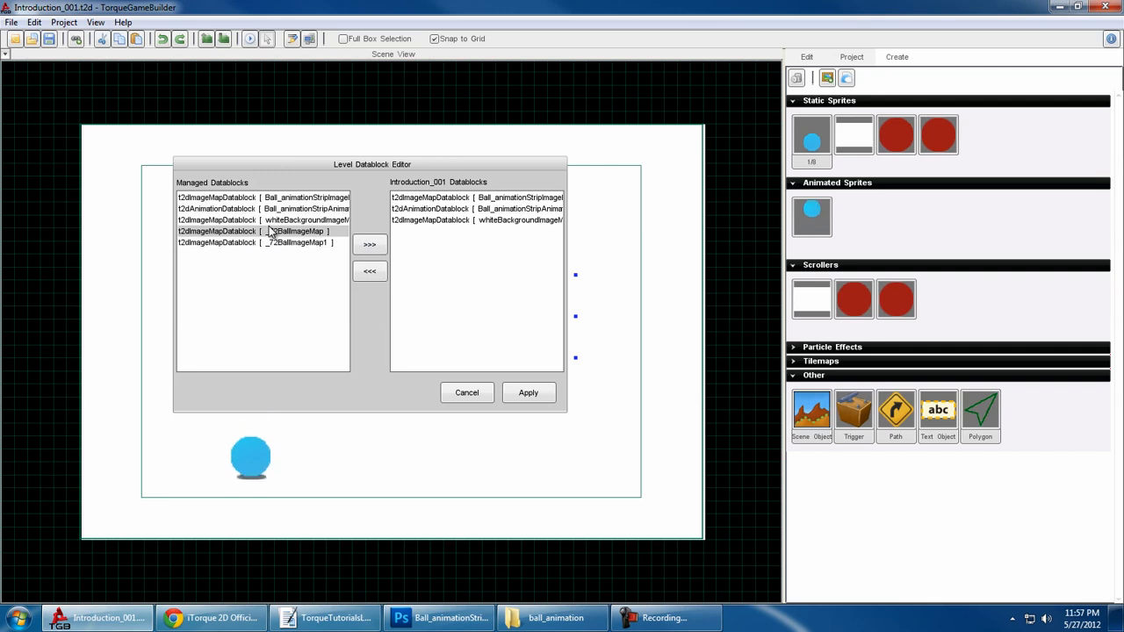
{"action": "left_click", "coordinate": [415, 221]}
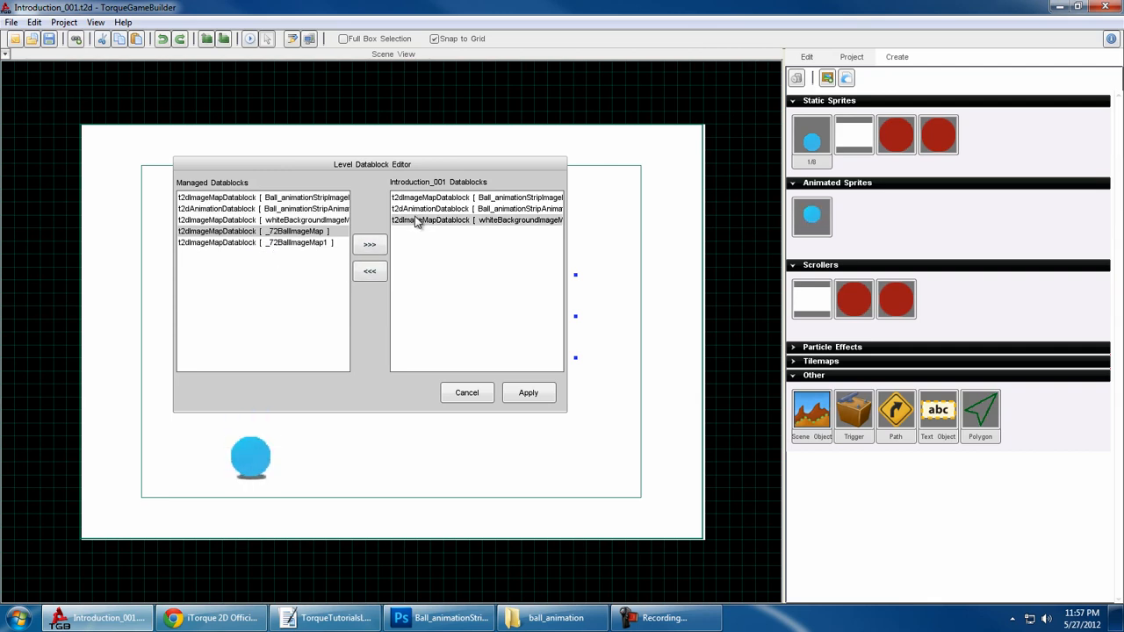
{"action": "left_click", "coordinate": [369, 274]}
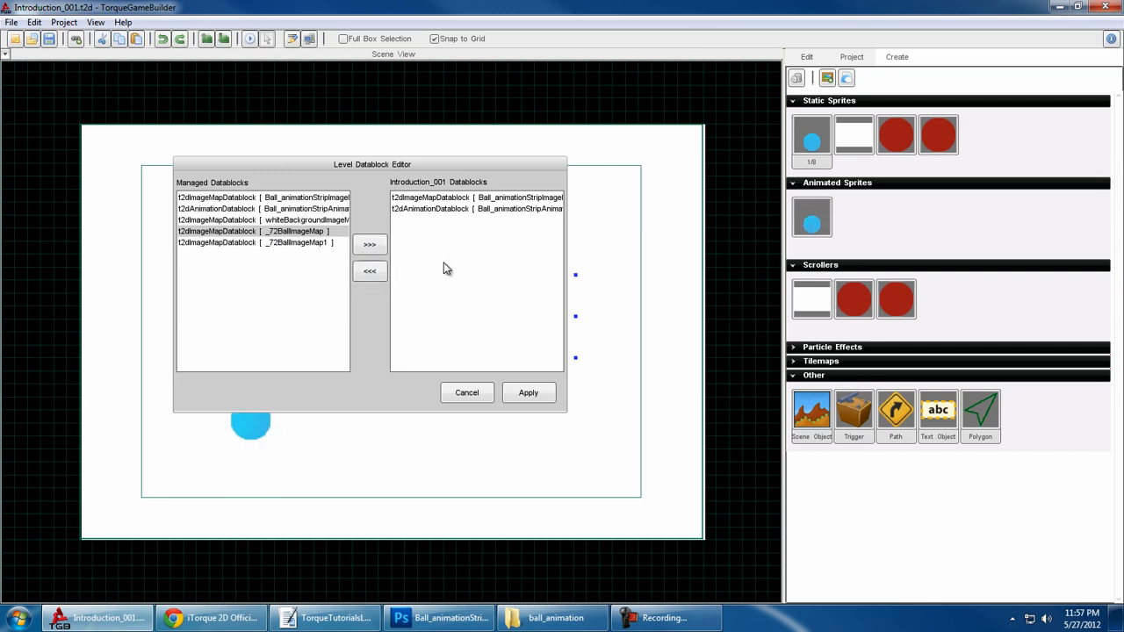
{"action": "left_click", "coordinate": [322, 222]}
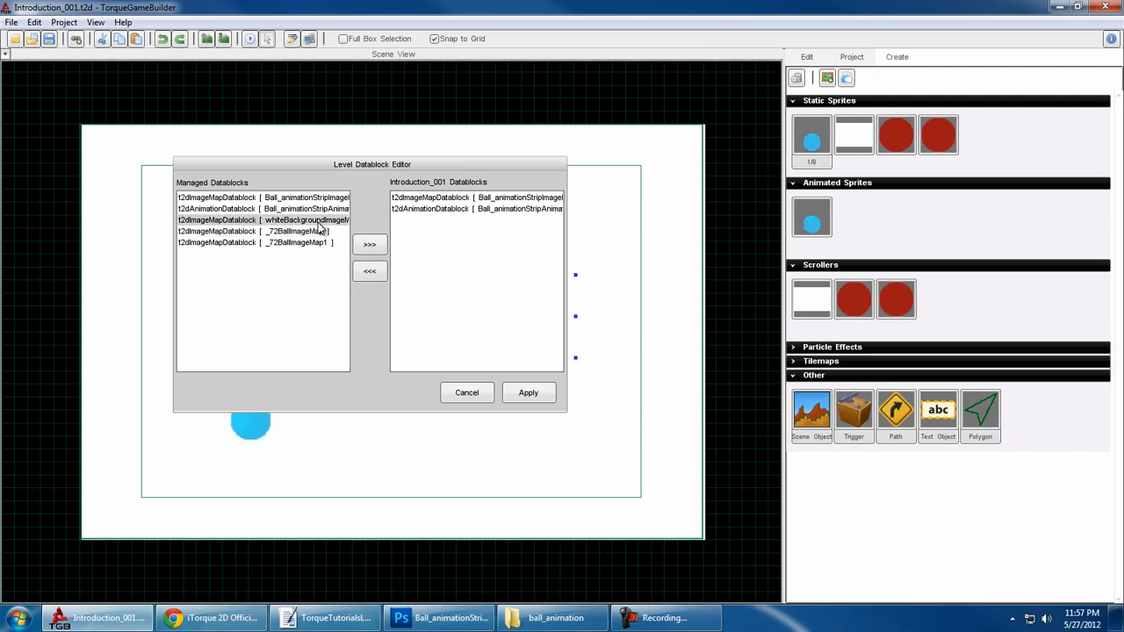
{"action": "left_click", "coordinate": [373, 246]}
{"action": "left_click", "coordinate": [527, 394]}
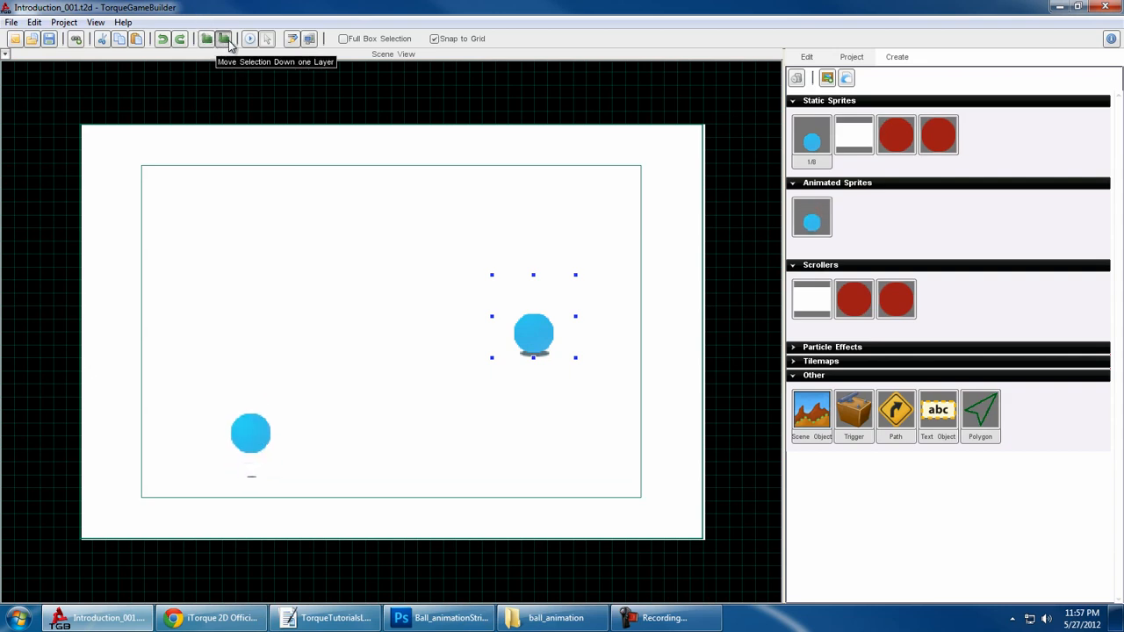
- Move the static ball onto the animated ball and shift it down and back up one layer
{"action": "left_click_drag", "start_coordinate": [531, 341], "coordinate": [234, 447]}
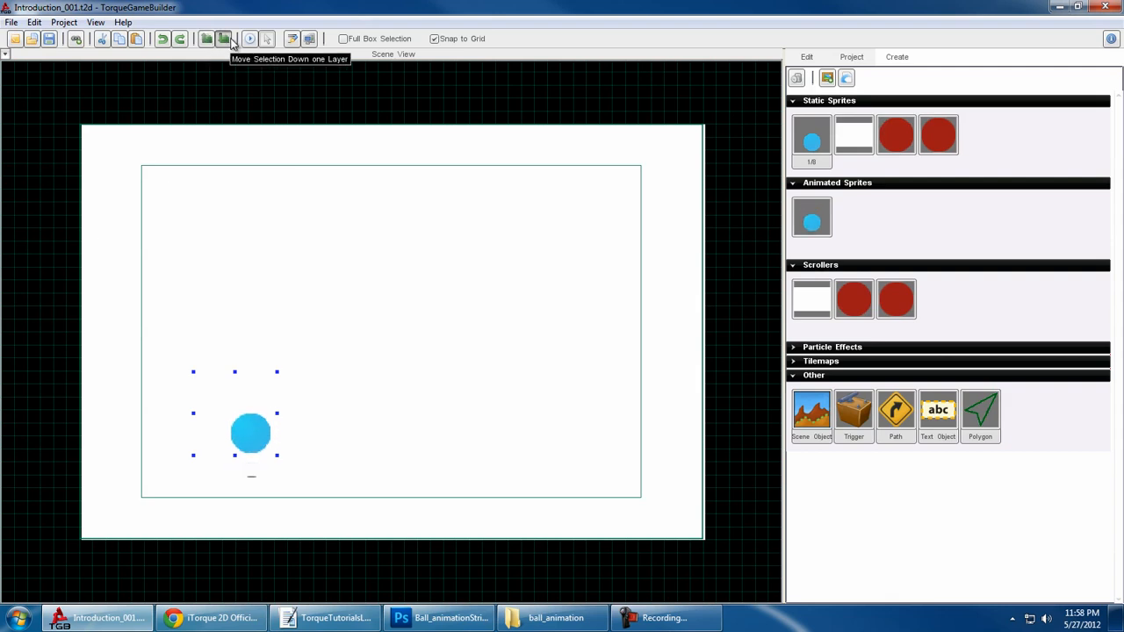
{"action": "left_click", "coordinate": [224, 41]}
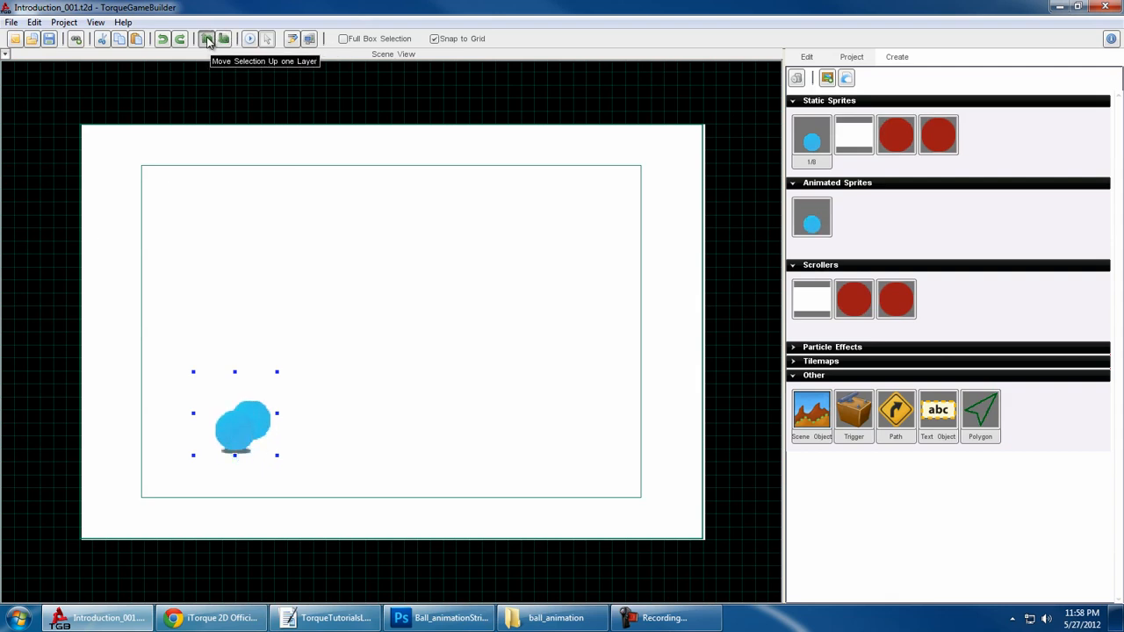
{"action": "left_click", "coordinate": [208, 41]}
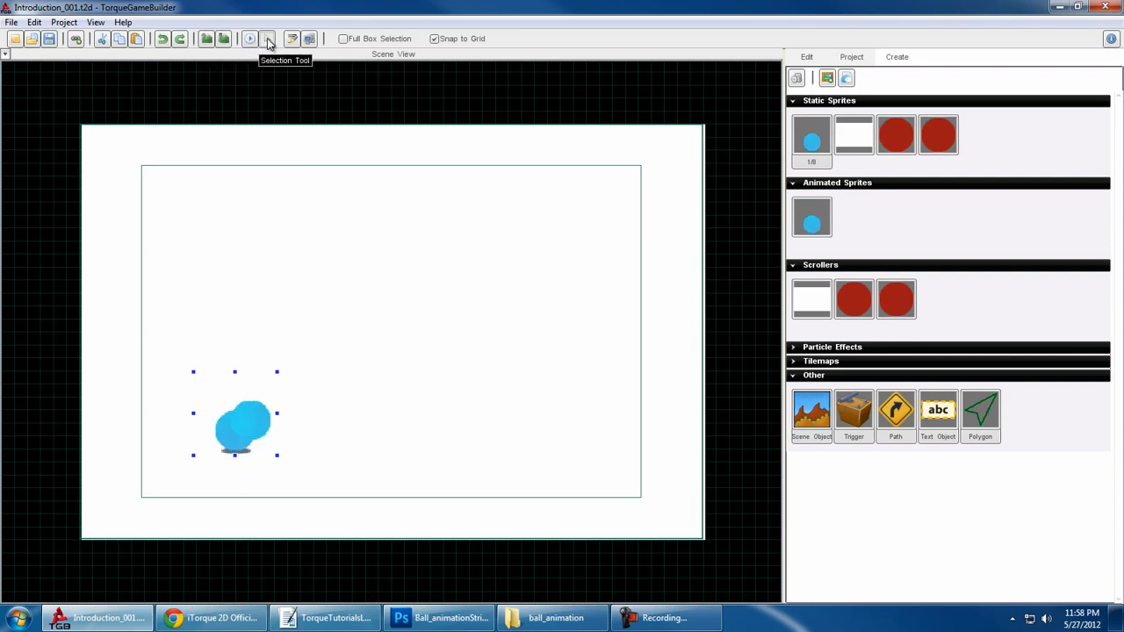
- Move the static ball near the scene centre at X 3, Y -32, and view the camera bounds with the Camera tool
{"action": "mouse_move", "coordinate": [267, 379]}
{"action": "left_click_drag", "start_coordinate": [221, 407], "coordinate": [381, 284]}
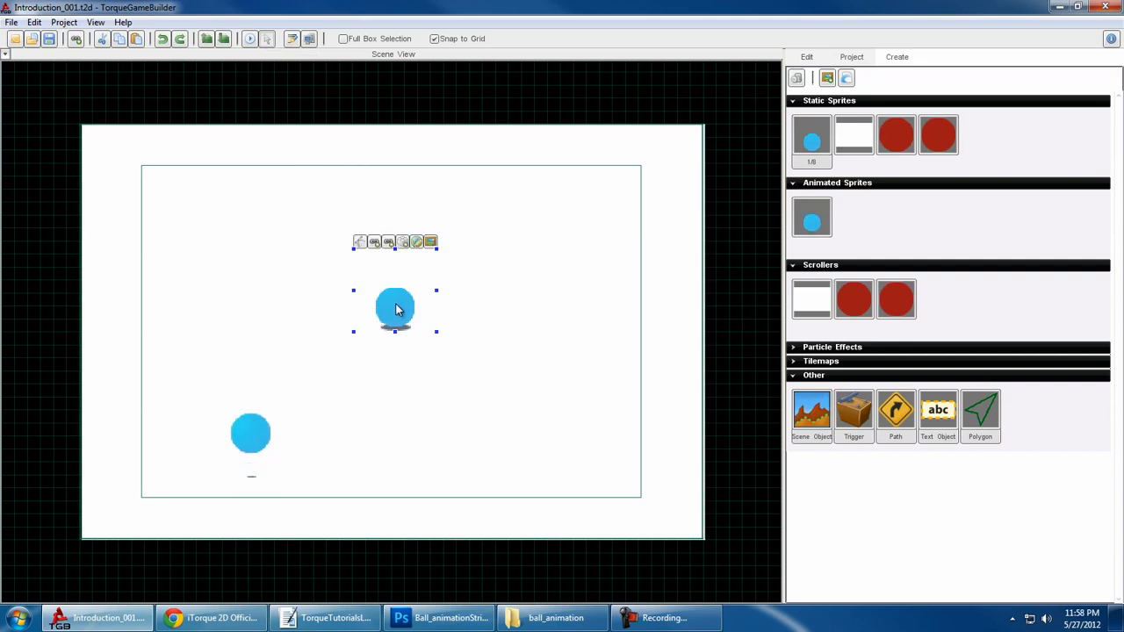
{"action": "left_click", "coordinate": [309, 38]}
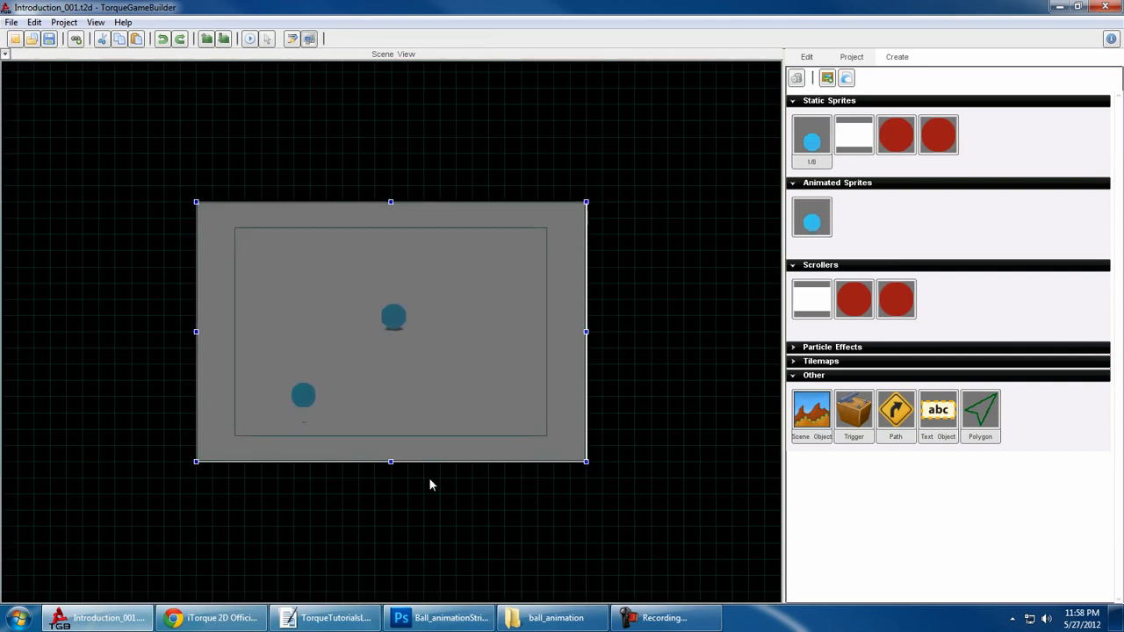
{"action": "left_click", "coordinate": [807, 56]}
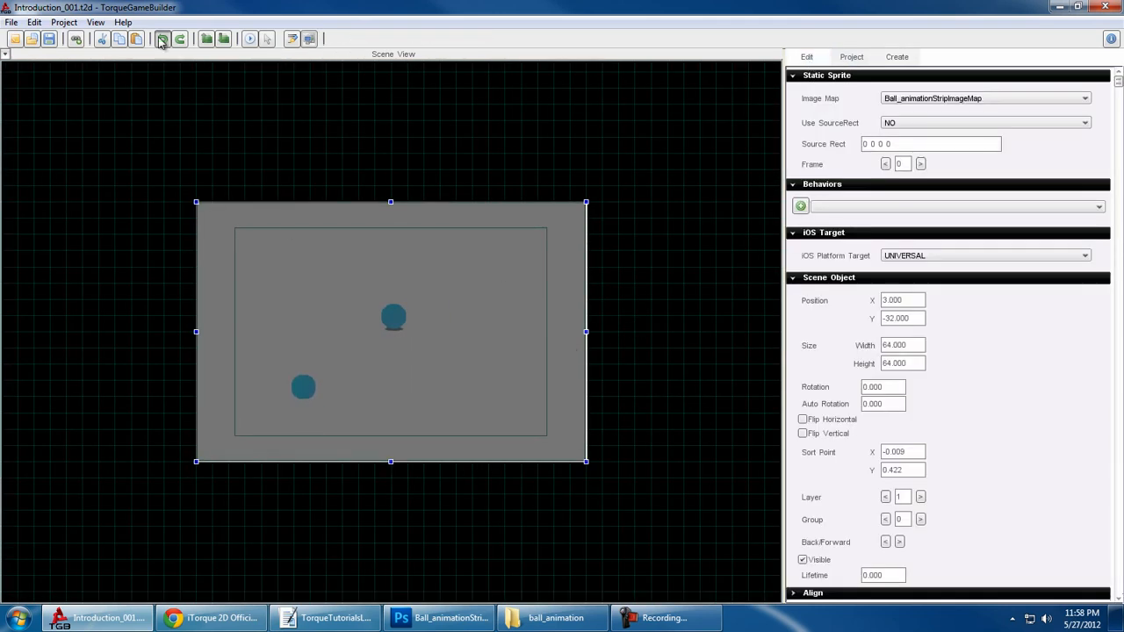
{"action": "left_click", "coordinate": [266, 40]}
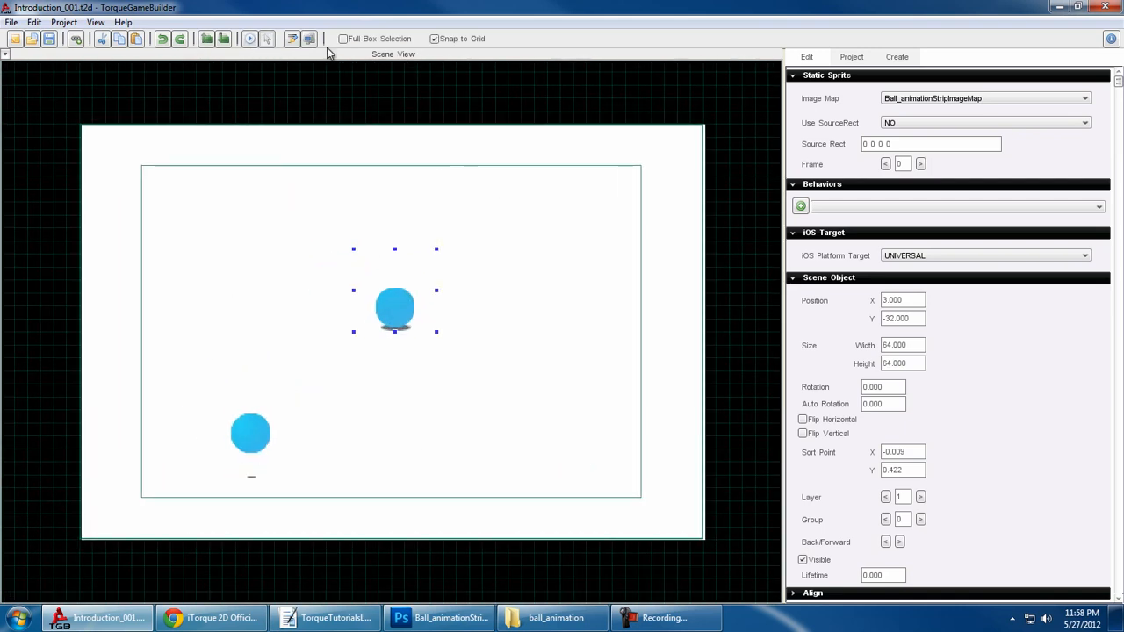
- Add a text object about 217 wide reading "asdfasd" above the white background, and return to the Selection tool
{"action": "left_click", "coordinate": [292, 40]}
{"action": "left_click_drag", "start_coordinate": [319, 72], "coordinate": [601, 116]}
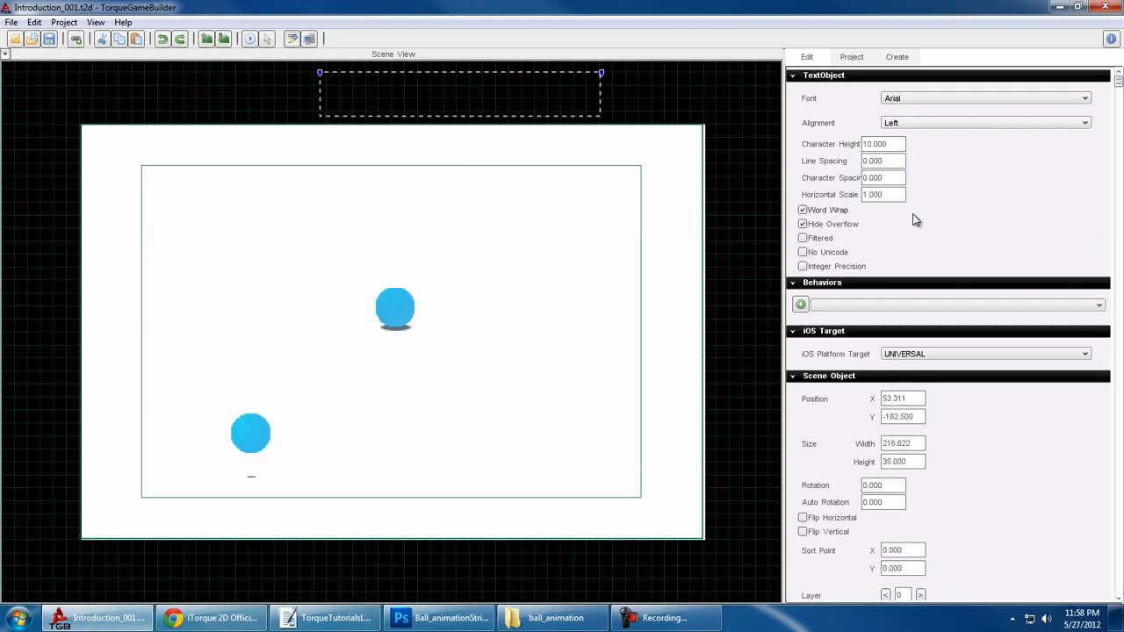
{"action": "type", "text": "asdasd"}
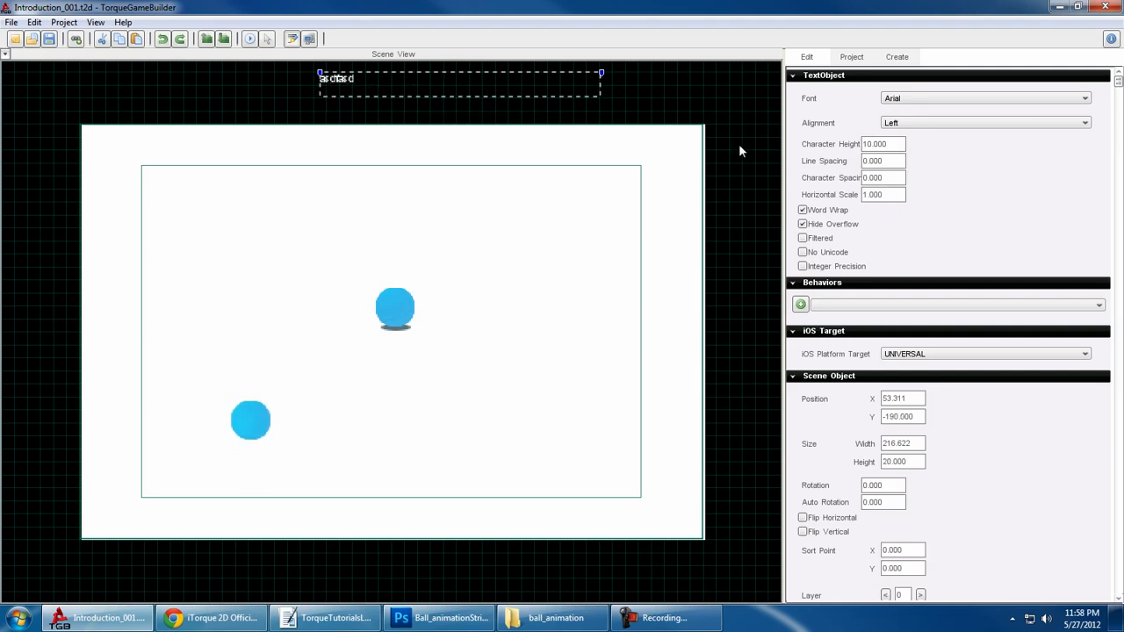
{"action": "left_click", "coordinate": [268, 39]}
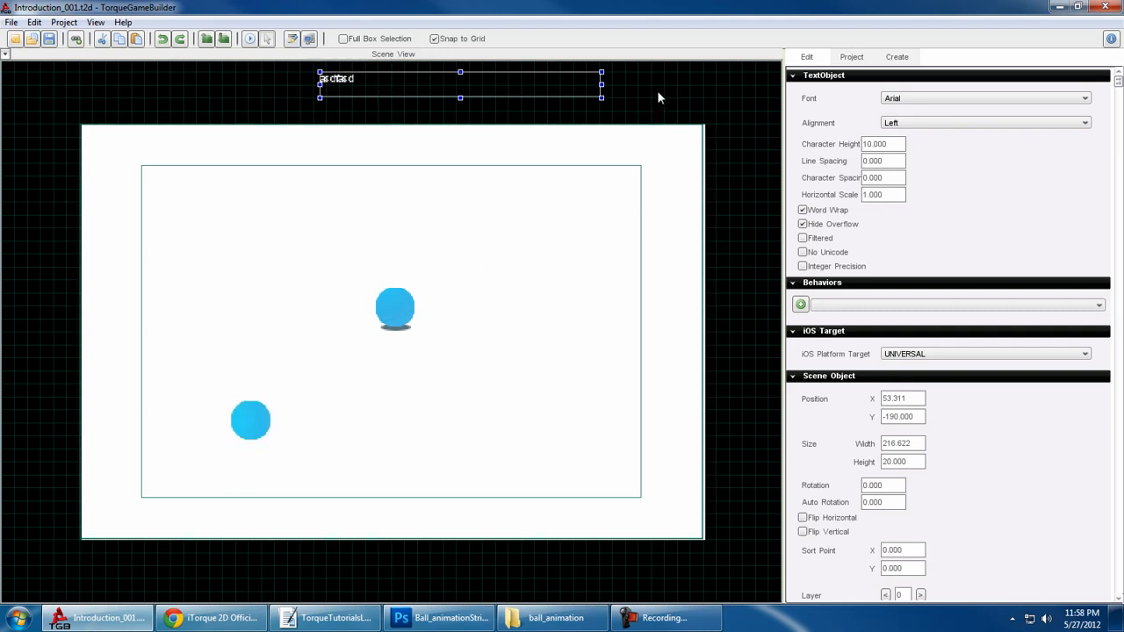
{"action": "mouse_move", "coordinate": [657, 91]}
{"action": "right_mouse_down"}
{"action": "mouse_move", "coordinate": [644, 167]}
{"action": "mouse_move", "coordinate": [668, 108]}
{"action": "right_mouse_up"}
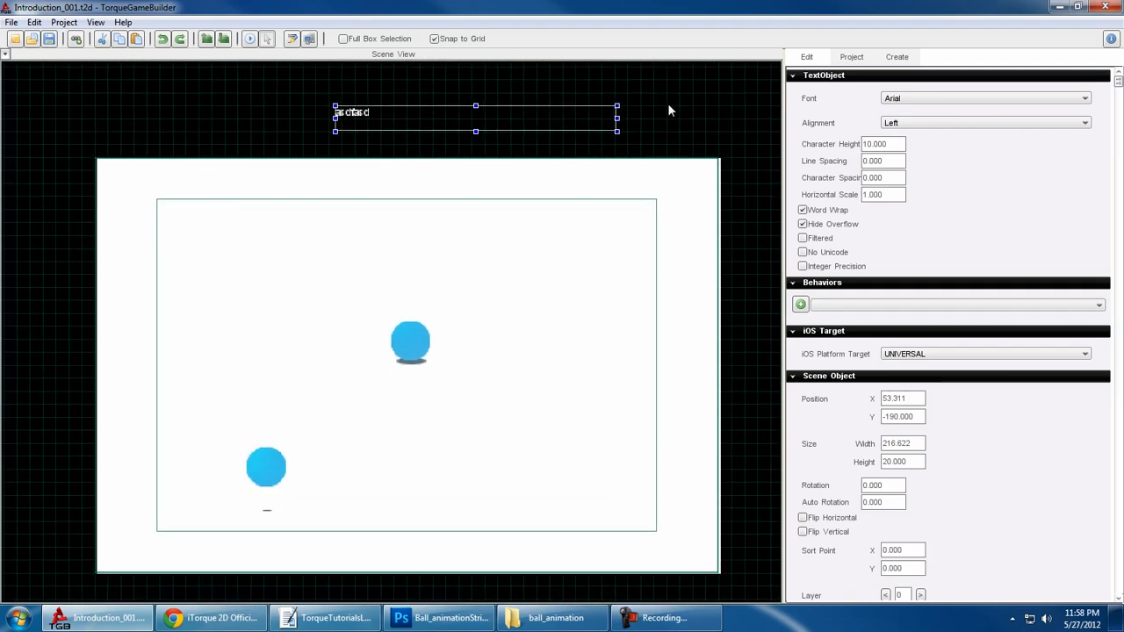
- Open the static ball's collision polygon for editing and delete seven of its points, keeping the two lowest ones
{"action": "left_click", "coordinate": [413, 342]}
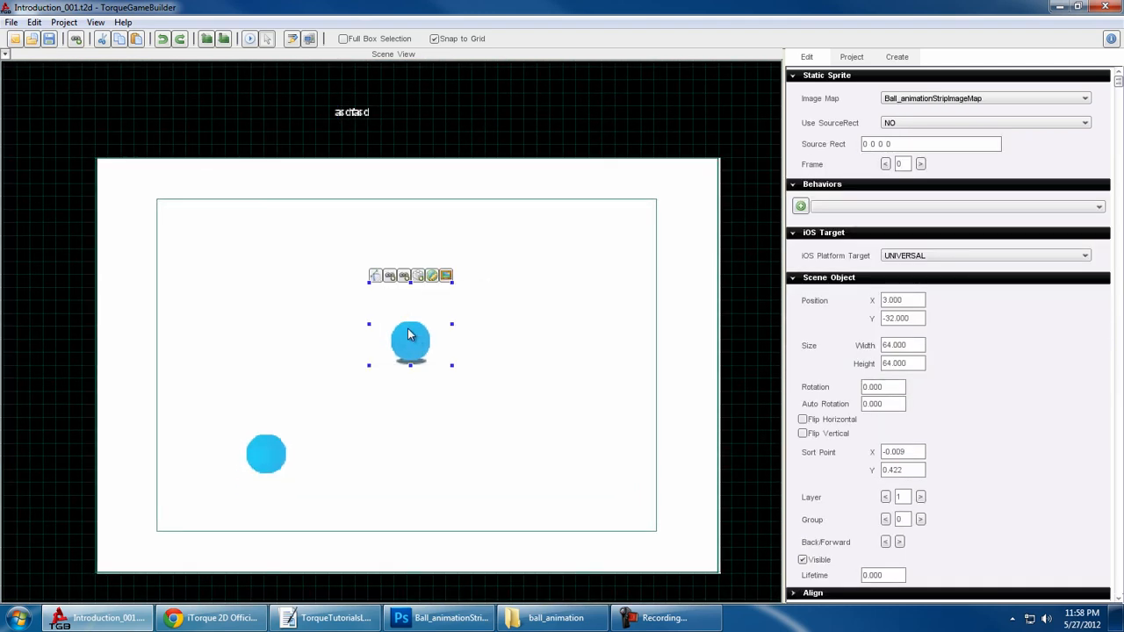
{"action": "left_click", "coordinate": [375, 277]}
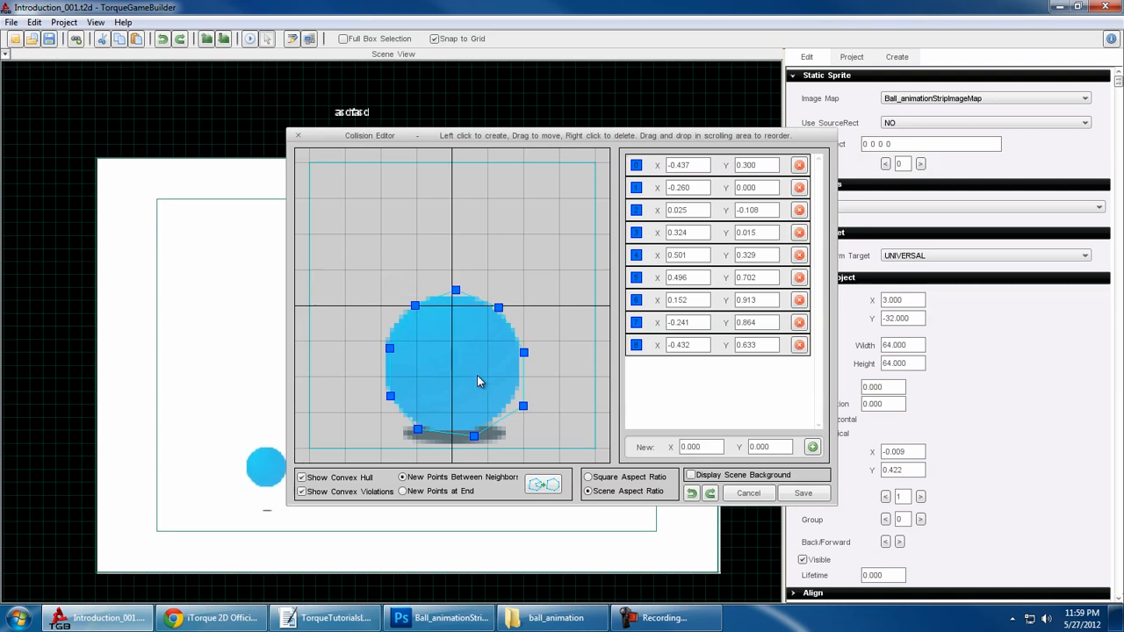
{"action": "right_click", "coordinate": [523, 409]}
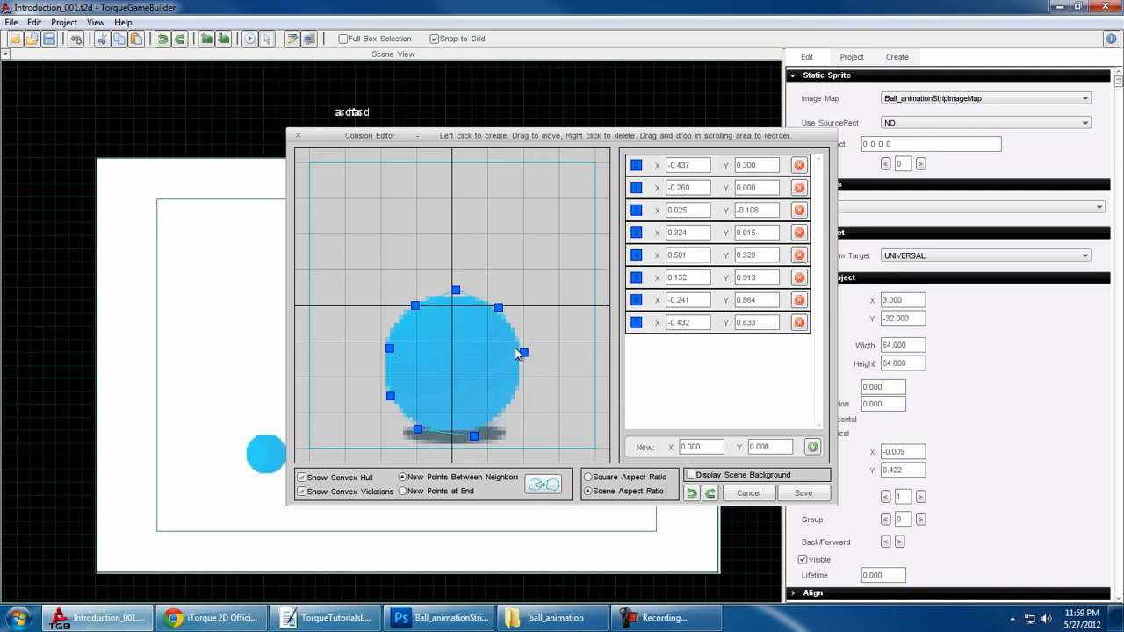
{"action": "right_click", "coordinate": [524, 352]}
{"action": "right_click", "coordinate": [499, 309]}
{"action": "right_click", "coordinate": [456, 290]}
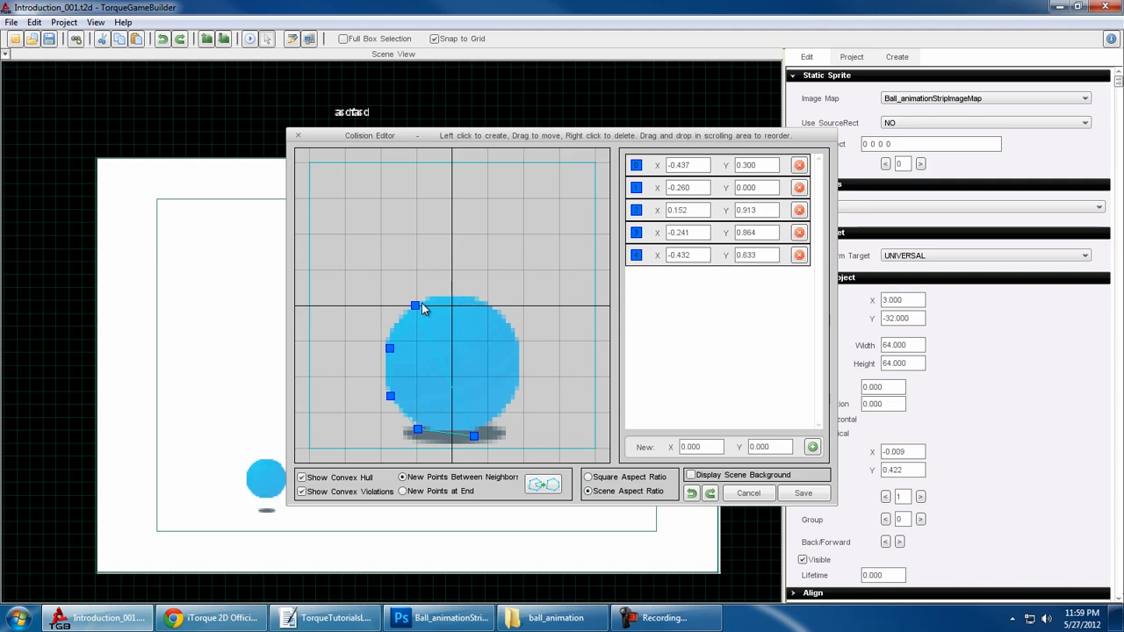
{"action": "right_click", "coordinate": [415, 306]}
{"action": "right_click", "coordinate": [390, 348]}
{"action": "right_click", "coordinate": [392, 397]}
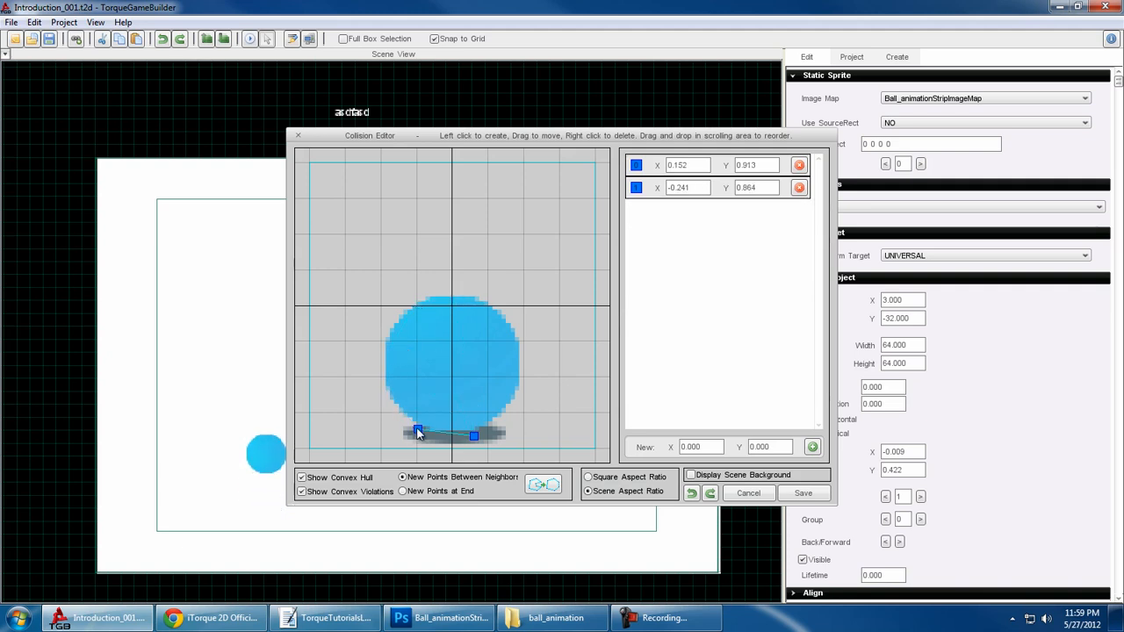
- Add three collision points around the ball's upper corners and lower-left side, and move the lower-right point to about X 0.452, Y 0.766
{"action": "left_click_drag", "start_coordinate": [411, 404], "coordinate": [396, 304]}
{"action": "left_click_drag", "start_coordinate": [527, 308], "coordinate": [509, 312]}
{"action": "left_click_drag", "start_coordinate": [476, 437], "coordinate": [517, 414]}
{"action": "left_click_drag", "start_coordinate": [378, 391], "coordinate": [367, 395]}
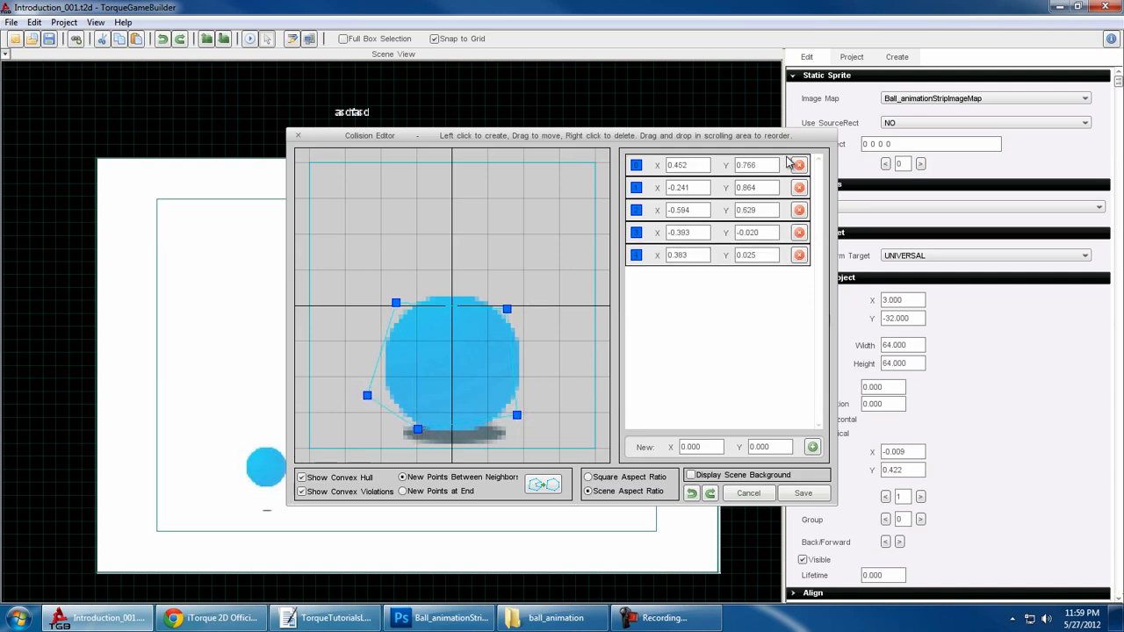
- Delete the upper-right collision point and place a new one at about X 0.285, Y -0.044
{"action": "left_click", "coordinate": [799, 255]}
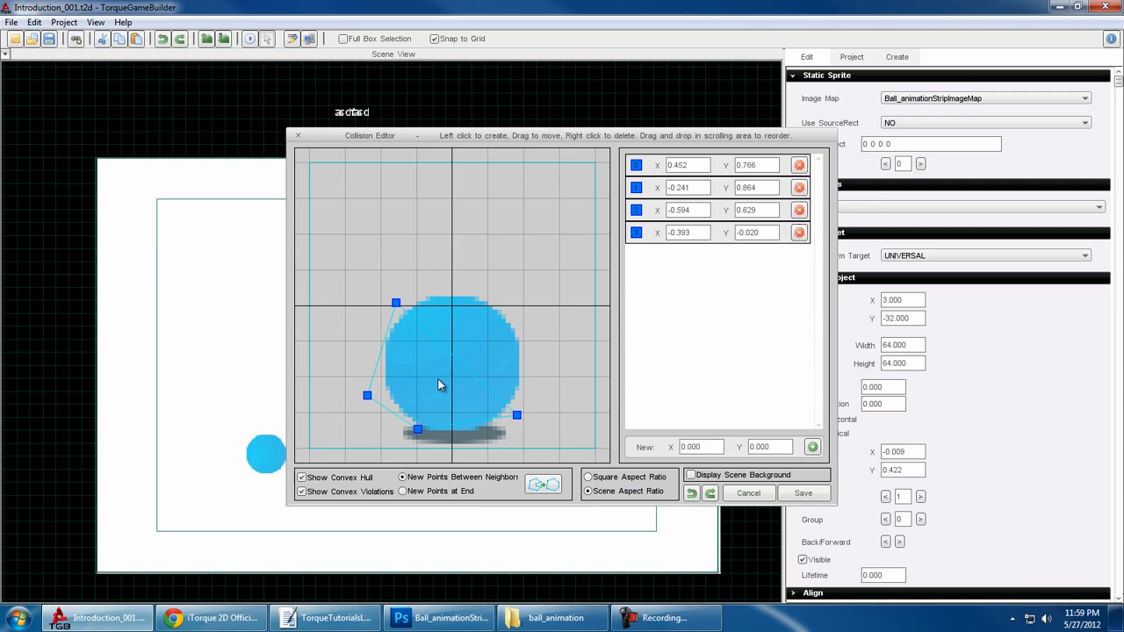
{"action": "left_click_drag", "start_coordinate": [471, 334], "coordinate": [493, 301]}
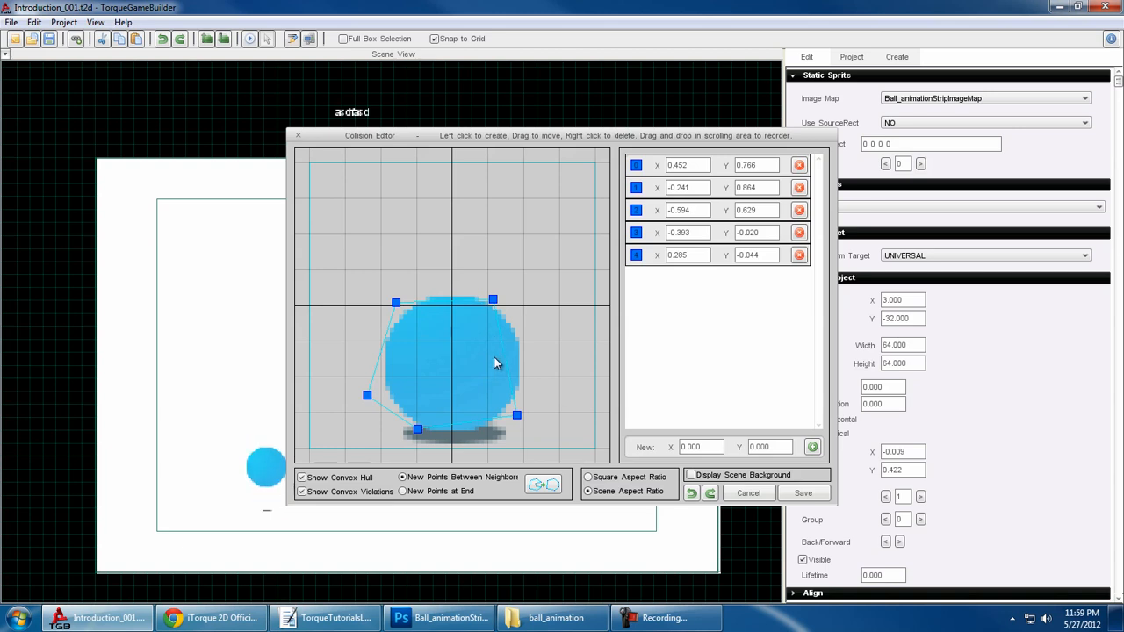
- Place a trial collision point inside the ball, replace the points with their convex hull, and add a right-side point at about X 0.604, Y 0.324
{"action": "left_click_drag", "start_coordinate": [455, 351], "coordinate": [438, 363]}
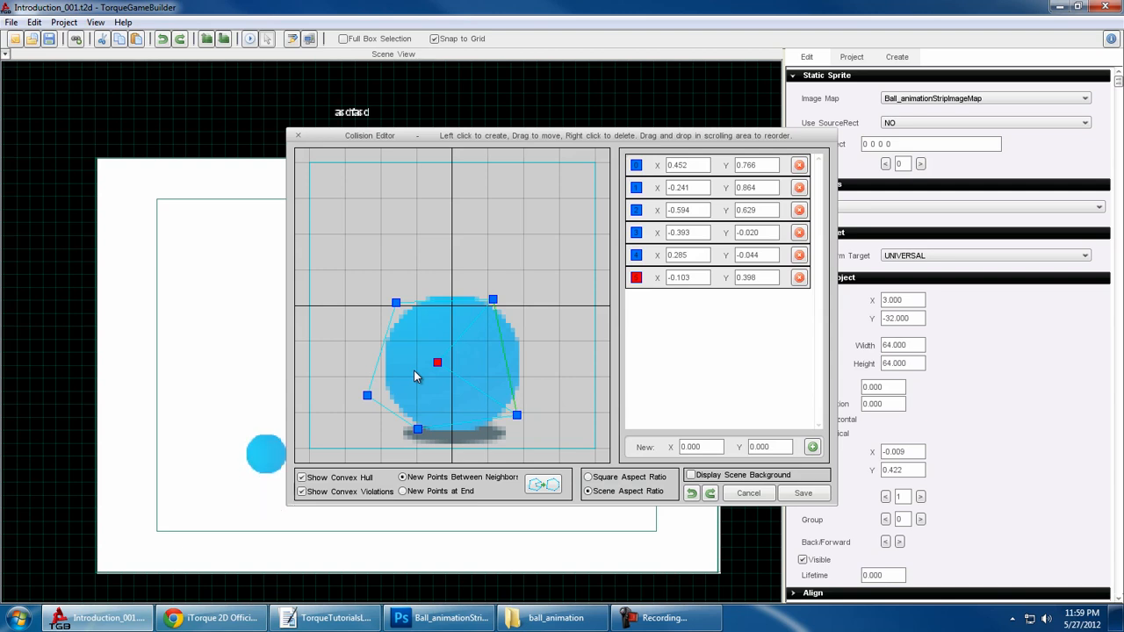
{"action": "left_click", "coordinate": [540, 484]}
{"action": "left_click", "coordinate": [508, 357]}
{"action": "left_click_drag", "start_coordinate": [519, 357], "coordinate": [540, 353]}
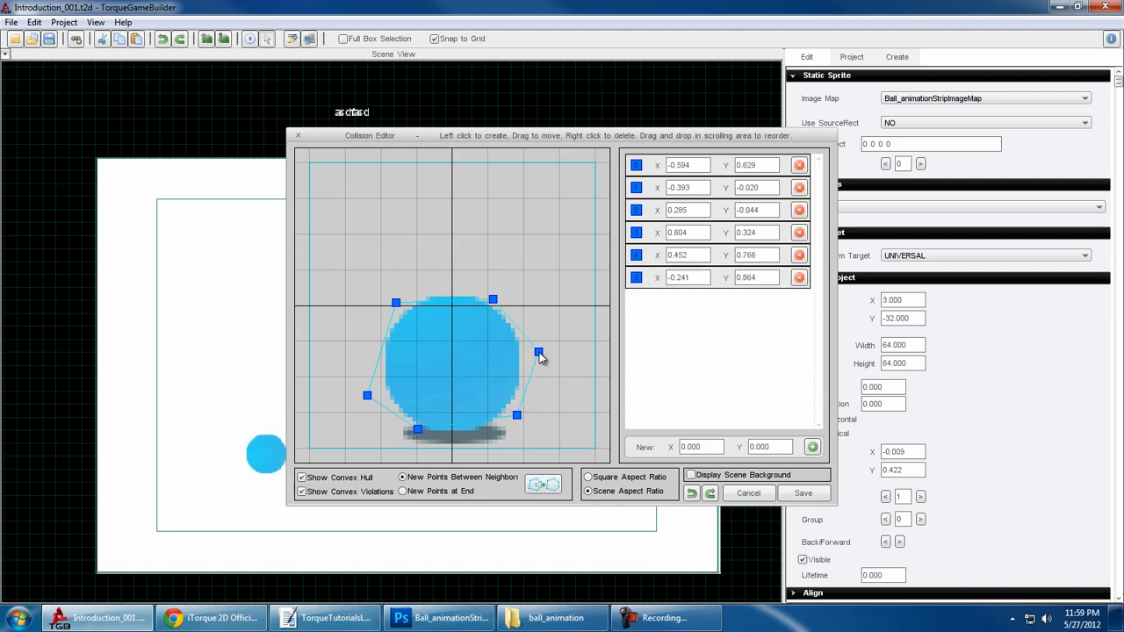
- Place two trial collision points inside the ball, delete them again, and save the collision polygon
{"action": "left_click", "coordinate": [447, 347]}
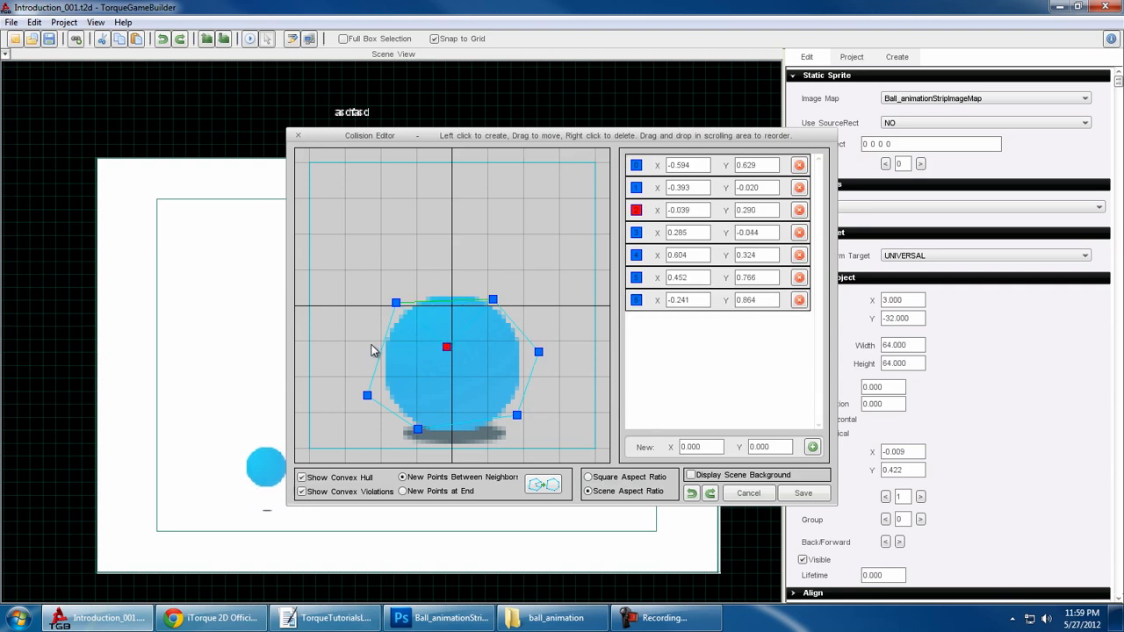
{"action": "left_click", "coordinate": [427, 372]}
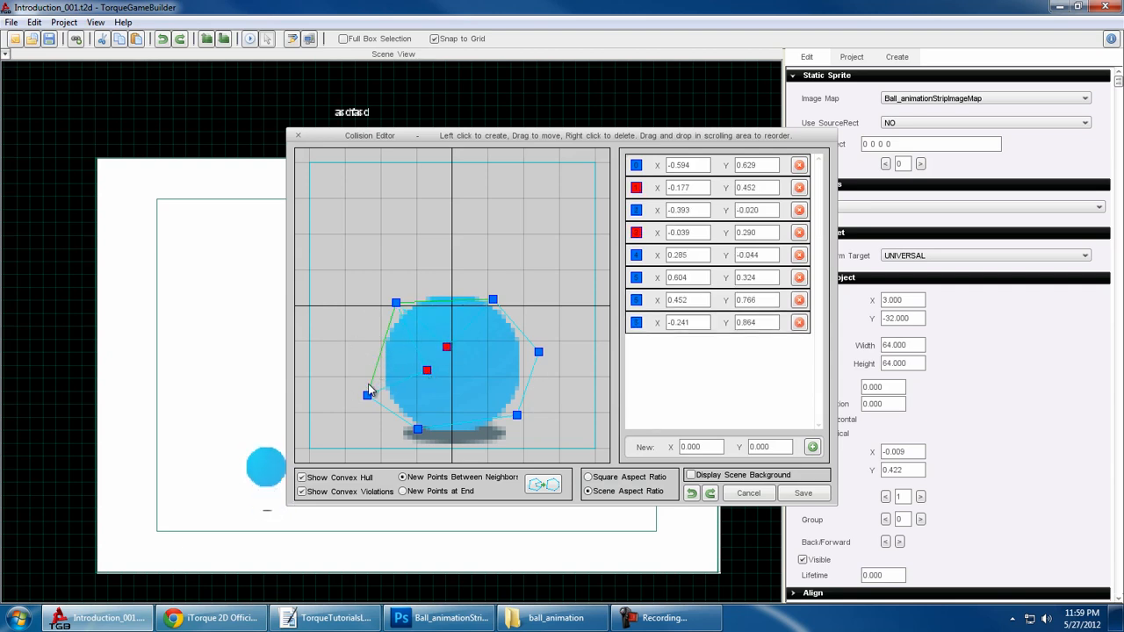
{"action": "right_click", "coordinate": [427, 370]}
{"action": "right_click", "coordinate": [446, 348]}
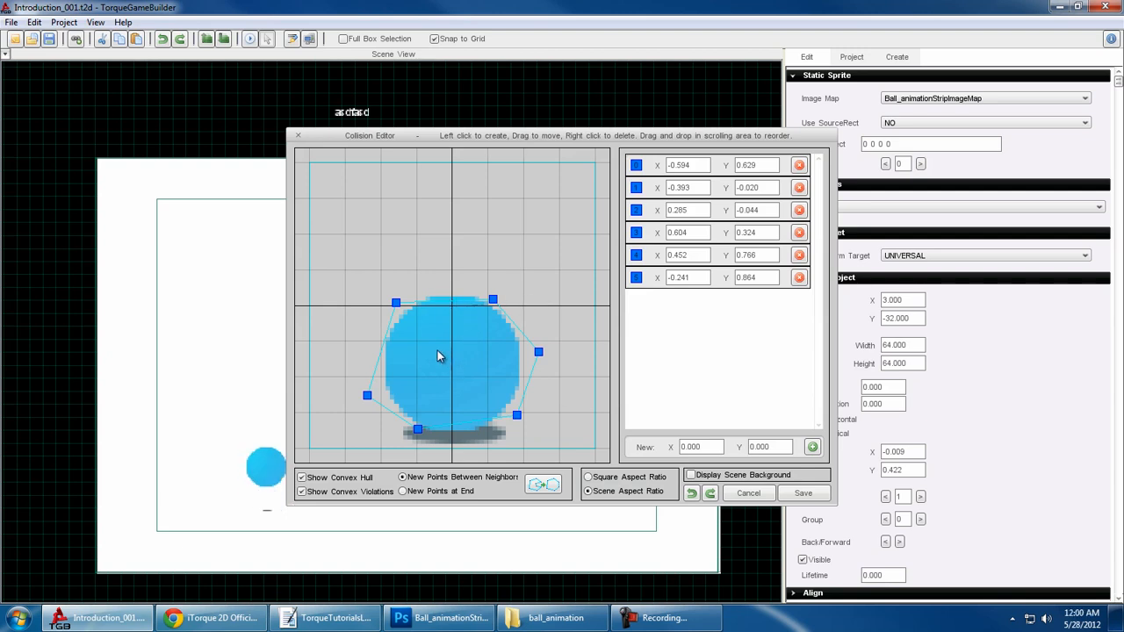
{"action": "left_click", "coordinate": [791, 495]}
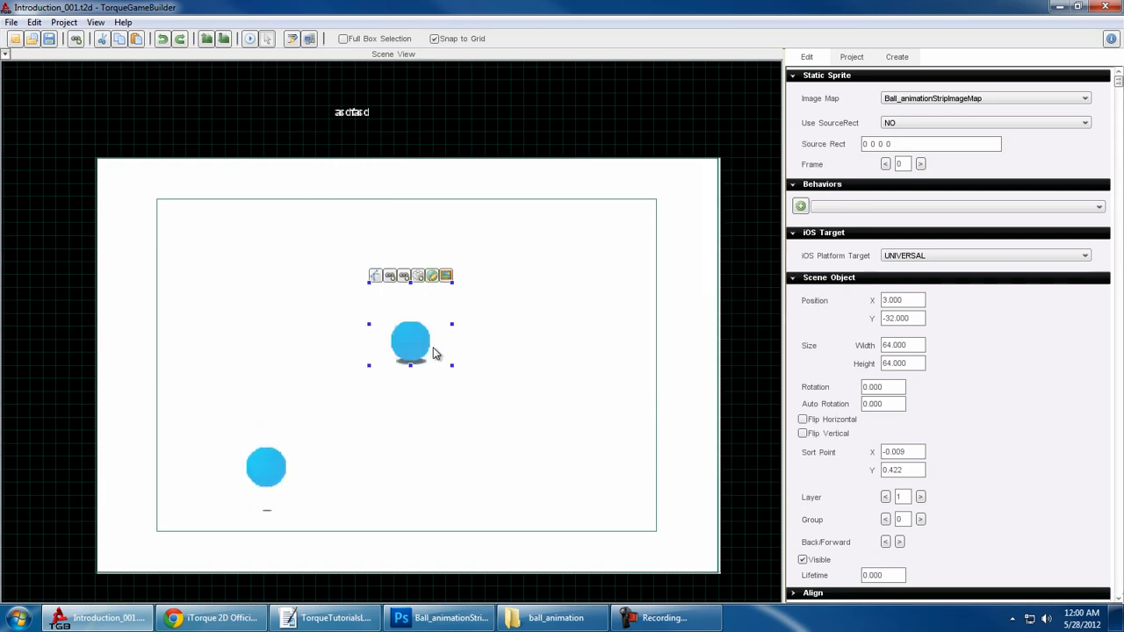
- In the ball's link points, delete the upper point, add one at about X 0.462, Y 0.393 on the right edge, and save
{"action": "mouse_move", "coordinate": [395, 298]}
{"action": "left_click", "coordinate": [390, 276]}
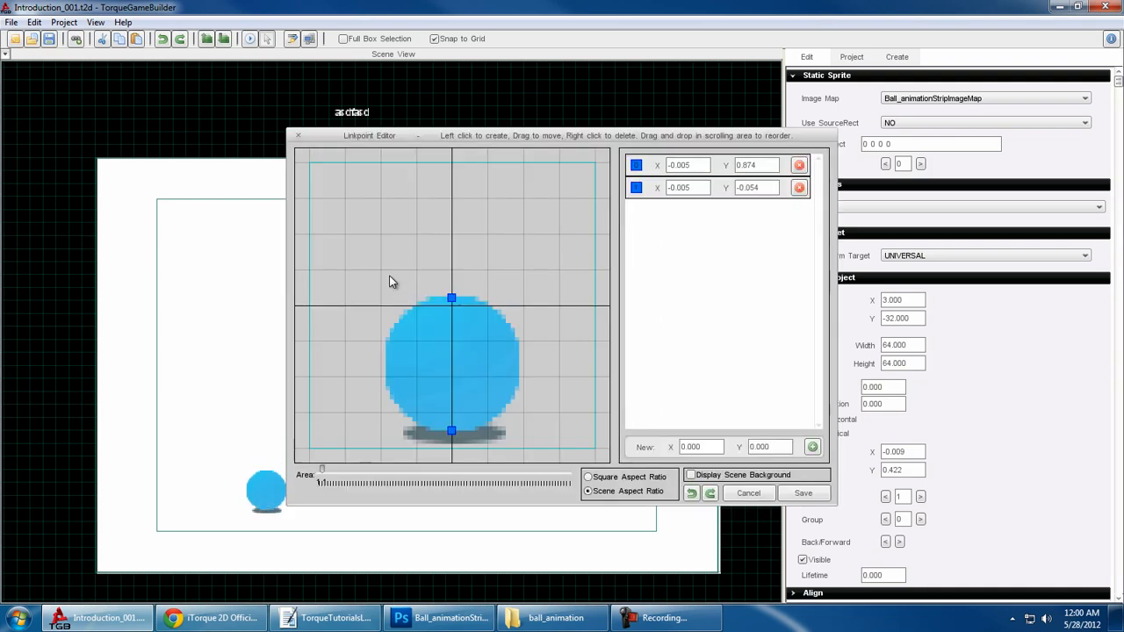
{"action": "right_click", "coordinate": [450, 300]}
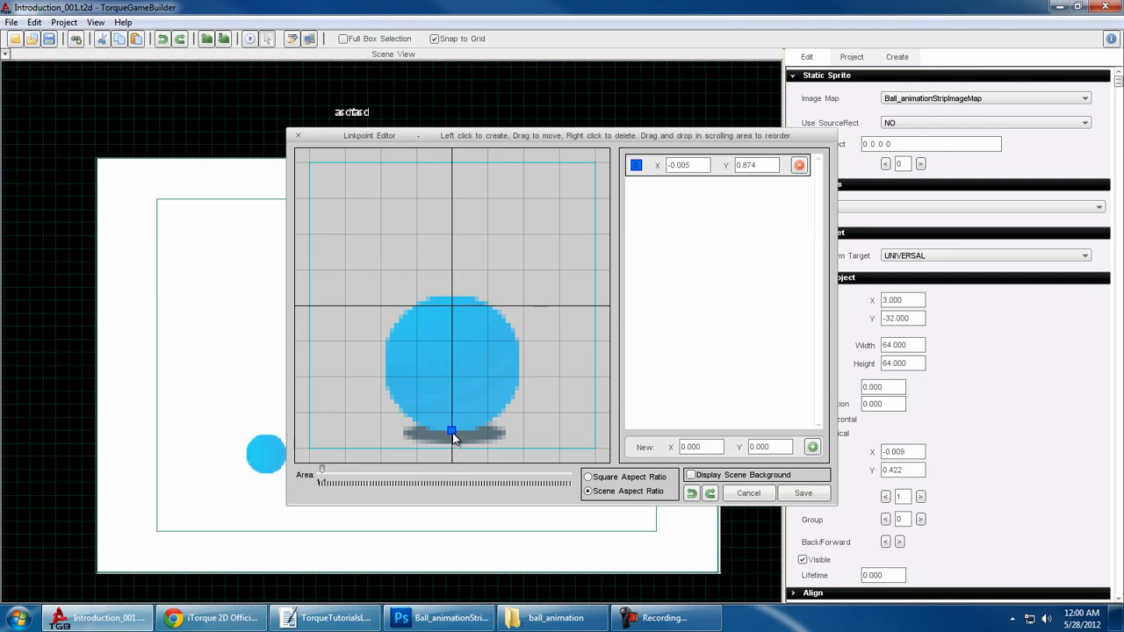
{"action": "left_click", "coordinate": [479, 315]}
{"action": "left_click_drag", "start_coordinate": [479, 315], "coordinate": [518, 363]}
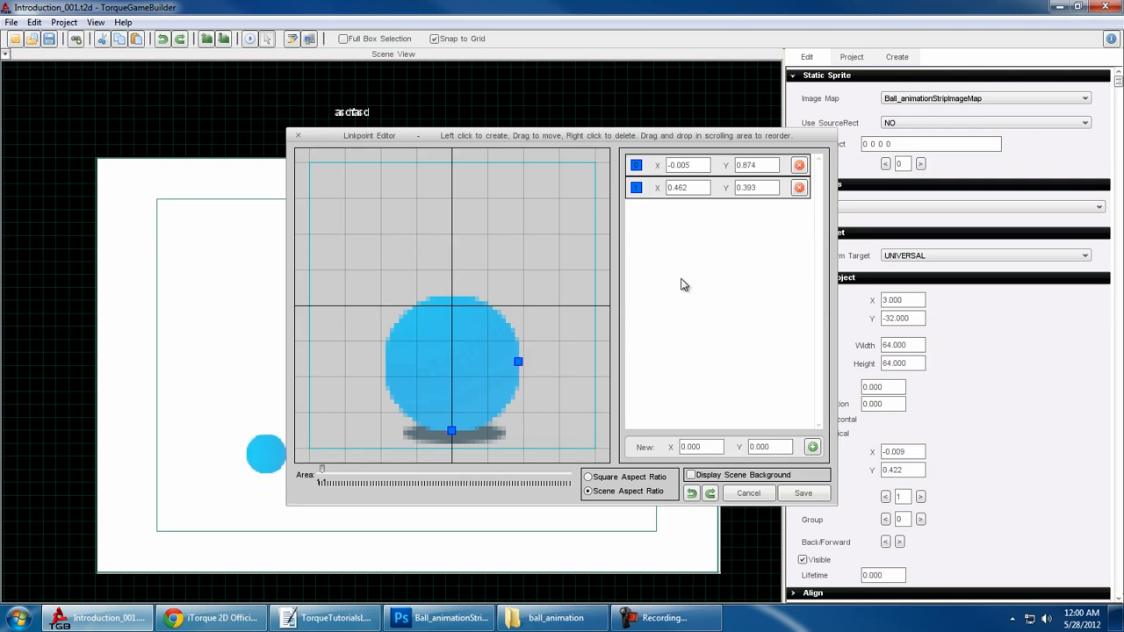
{"action": "left_click", "coordinate": [803, 493]}
- Mount the static ball to the white background near its upper-right corner, at about X 200, Y -125.7
{"action": "mouse_move", "coordinate": [410, 336]}
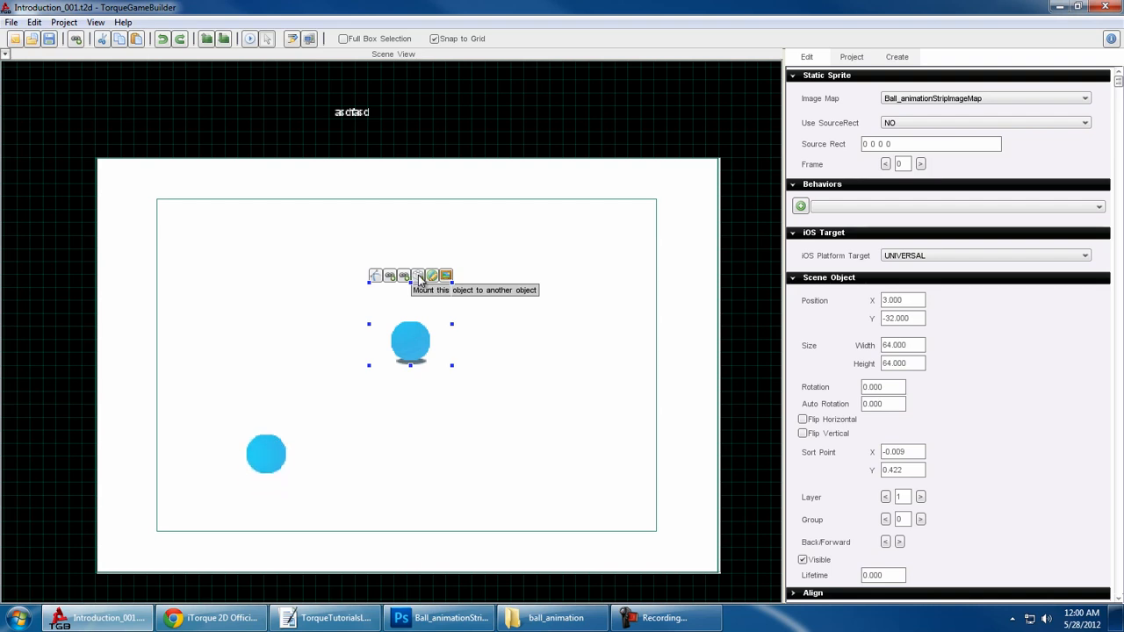
{"action": "left_click_drag", "start_coordinate": [418, 276], "coordinate": [672, 213]}
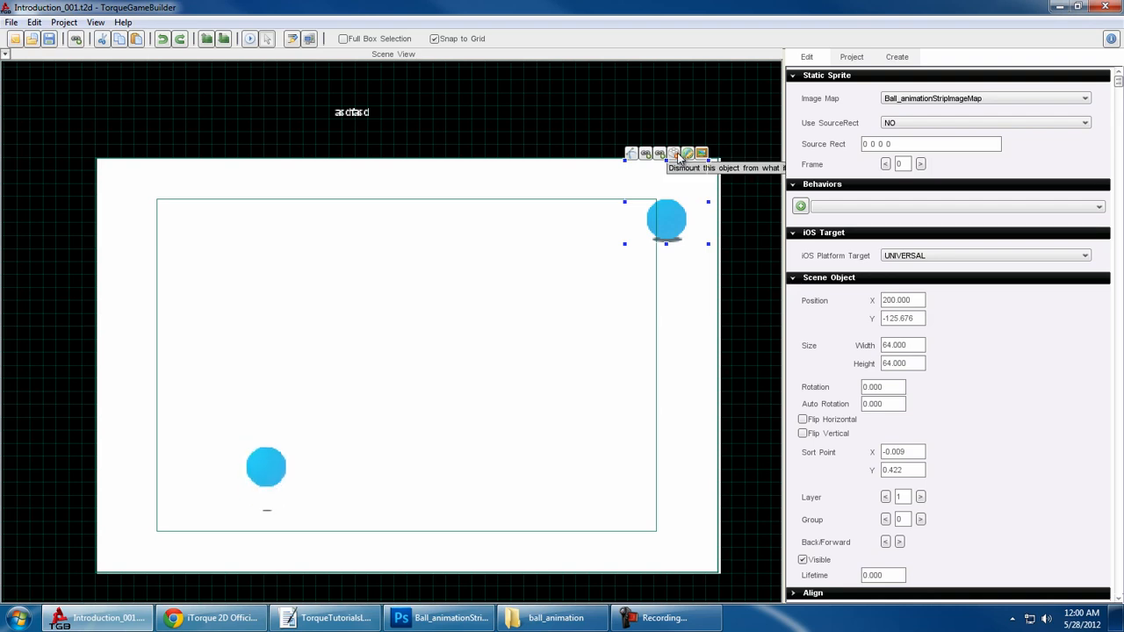
{"action": "left_click", "coordinate": [673, 456]}
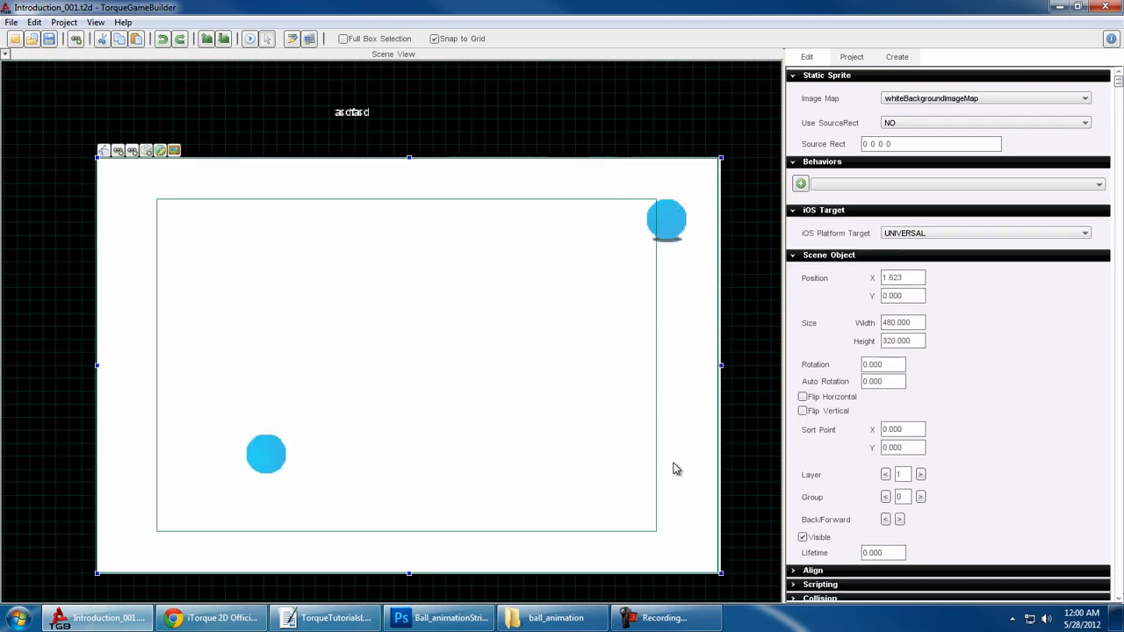
{"action": "mouse_move", "coordinate": [661, 447]}
{"action": "left_mouse_down"}
{"action": "mouse_move", "coordinate": [605, 422]}
{"action": "mouse_move", "coordinate": [656, 427]}
{"action": "mouse_move", "coordinate": [585, 422]}
{"action": "mouse_move", "coordinate": [656, 439]}
{"action": "left_mouse_up"}
- Dismount the static ball from the background and move it to about X 107, Y -49.2
{"action": "left_click", "coordinate": [668, 220]}
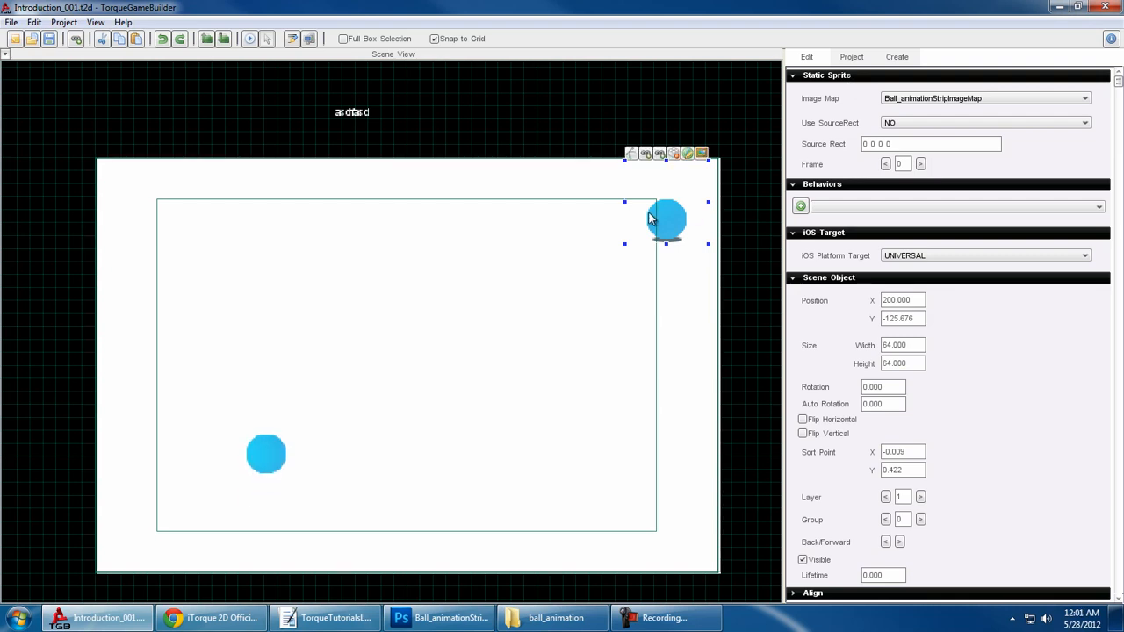
{"action": "left_click_drag", "start_coordinate": [691, 226], "coordinate": [568, 326]}
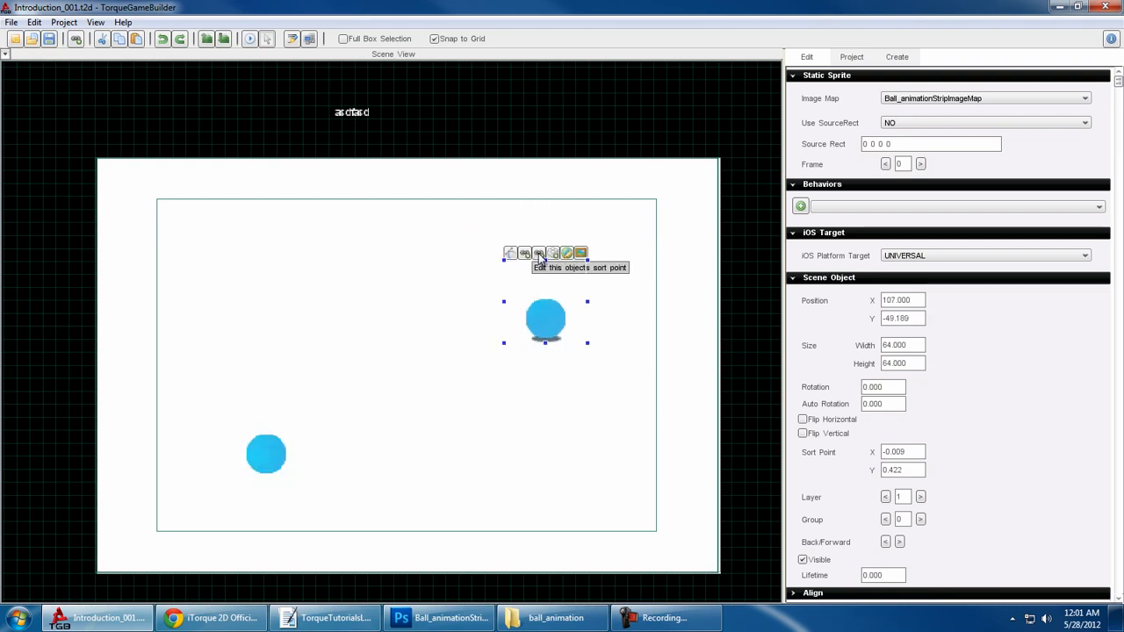
- View the ball's sort point, and extend its world limits downward and to the right before returning to the Selection tool
{"action": "left_click", "coordinate": [545, 255]}
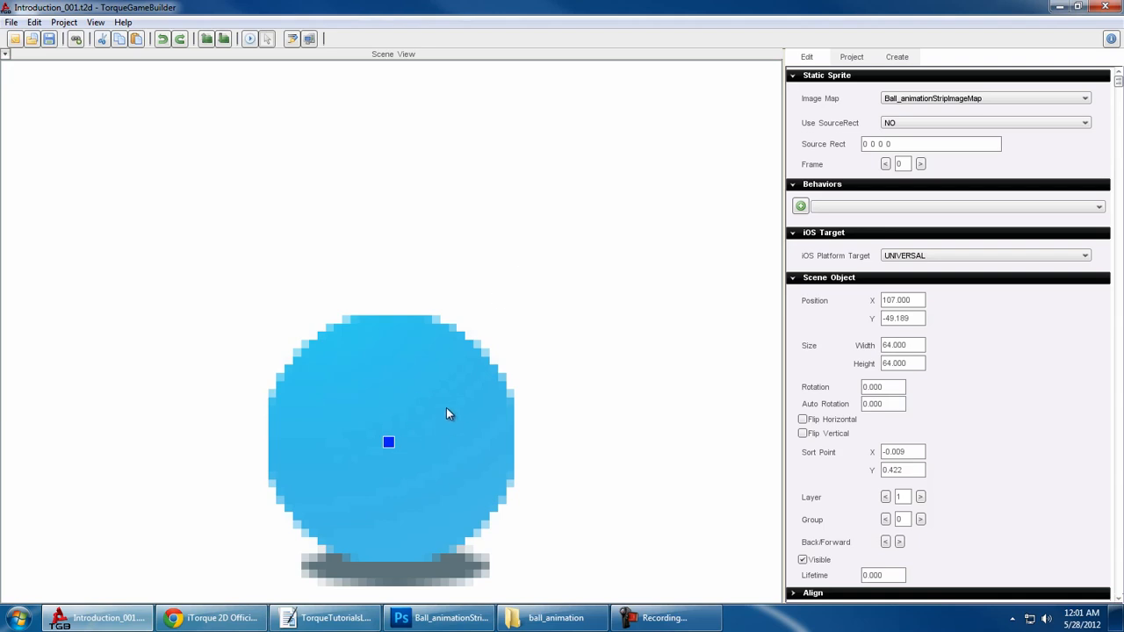
{"action": "left_click", "coordinate": [268, 39]}
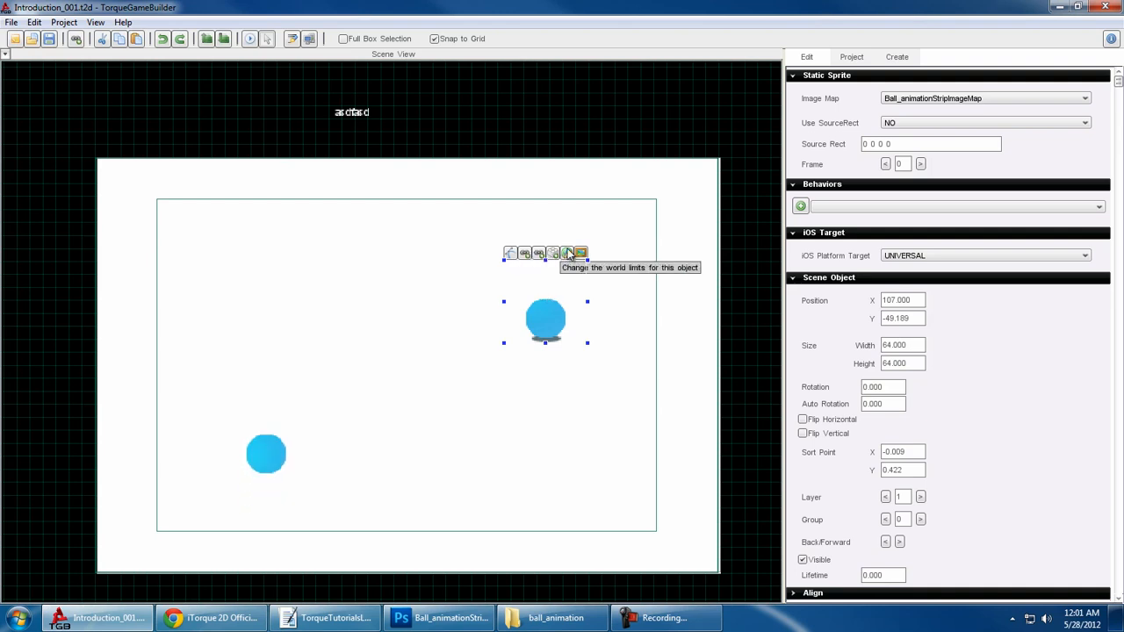
{"action": "left_click", "coordinate": [568, 254]}
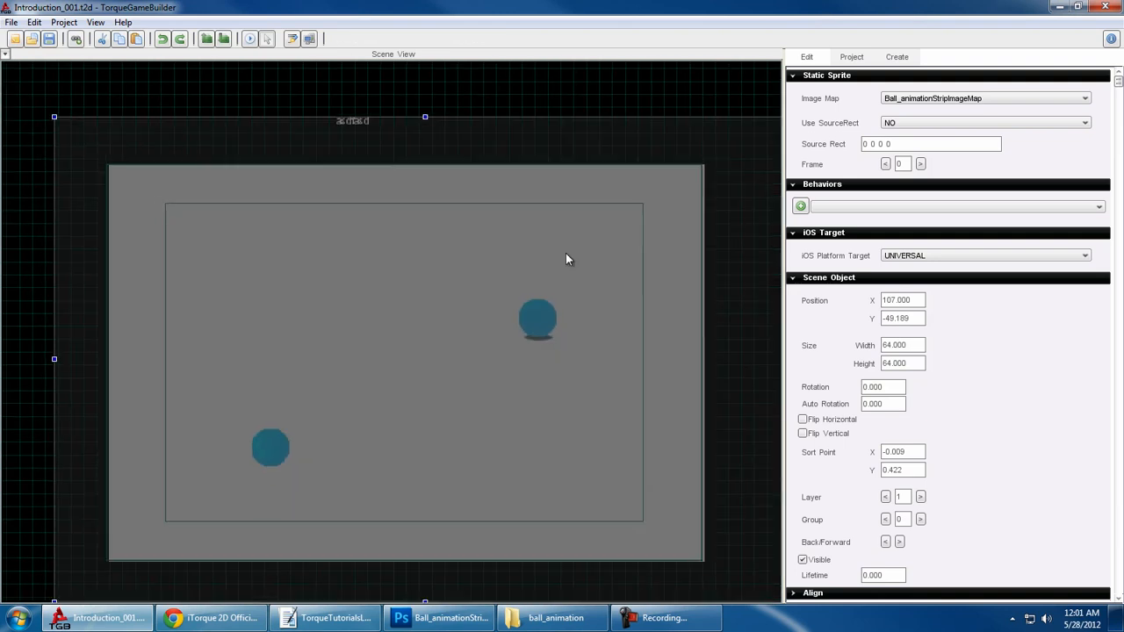
{"action": "scroll", "coordinate": [527, 298], "scroll_direction": "down", "scroll_amount": 3}
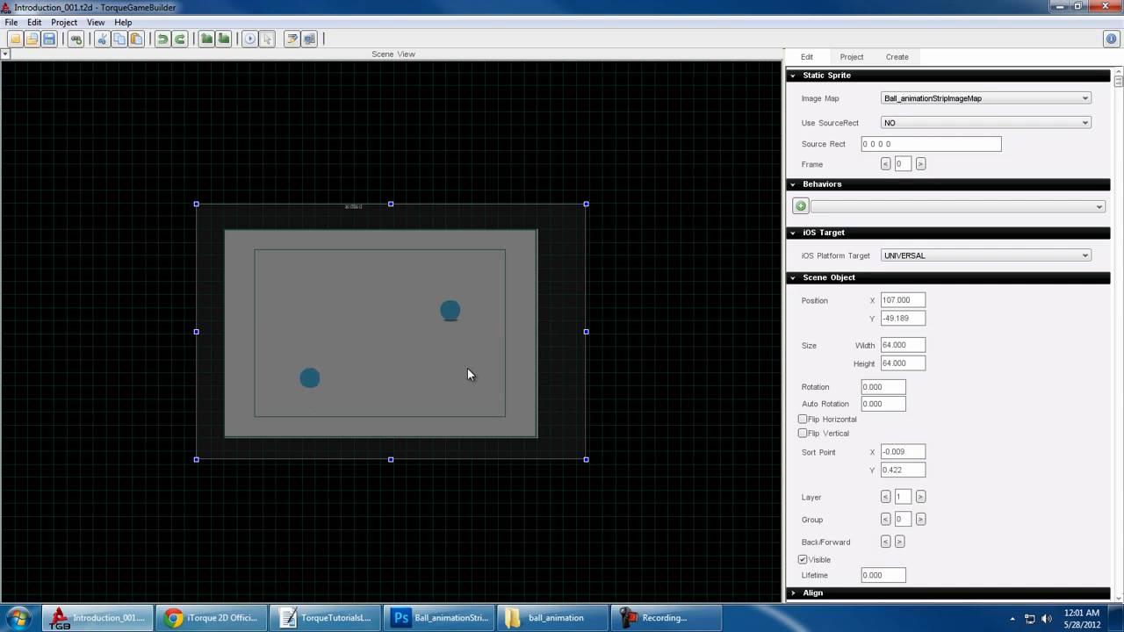
{"action": "left_click_drag", "start_coordinate": [586, 459], "coordinate": [604, 492]}
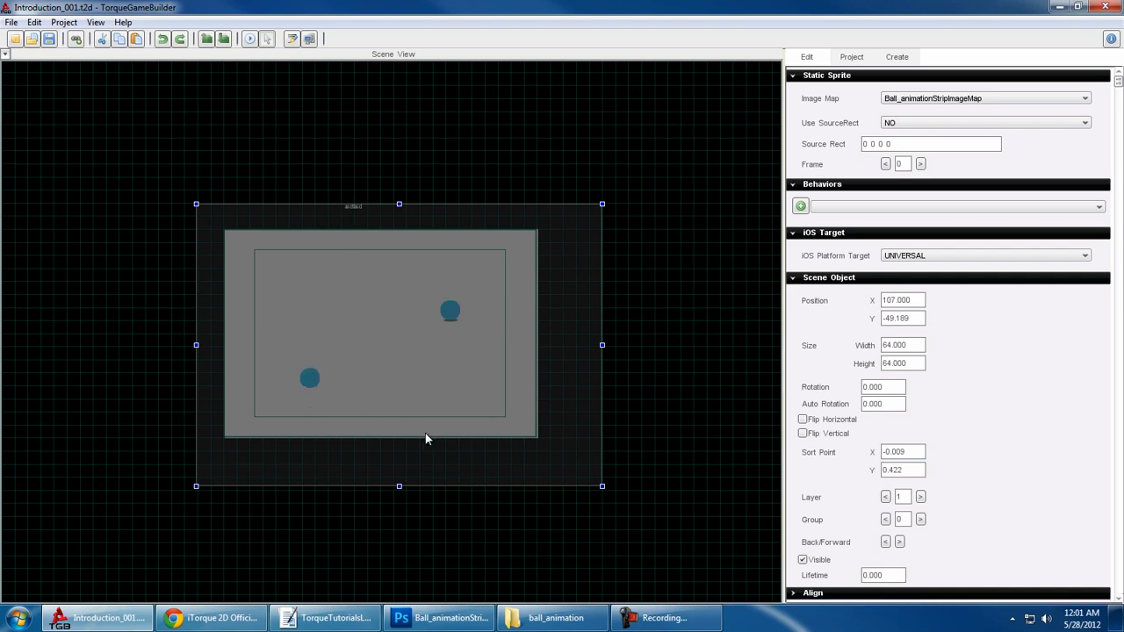
{"action": "mouse_move", "coordinate": [602, 345]}
{"action": "left_mouse_down"}
{"action": "mouse_move", "coordinate": [536, 348]}
{"action": "mouse_move", "coordinate": [623, 351]}
{"action": "left_mouse_up"}
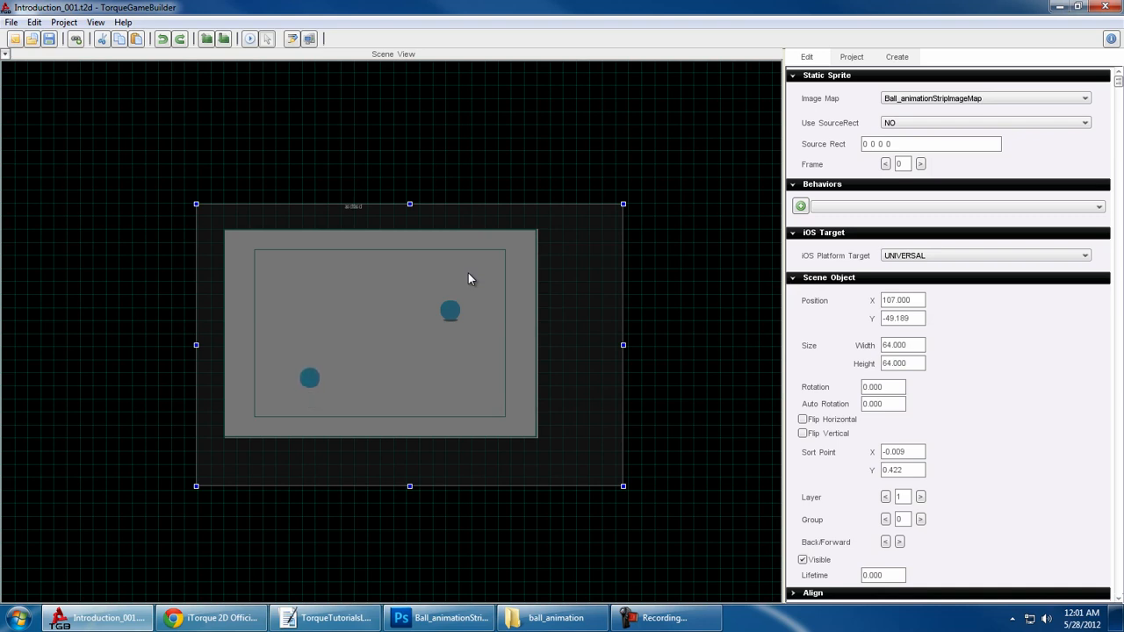
{"action": "left_click", "coordinate": [267, 41]}
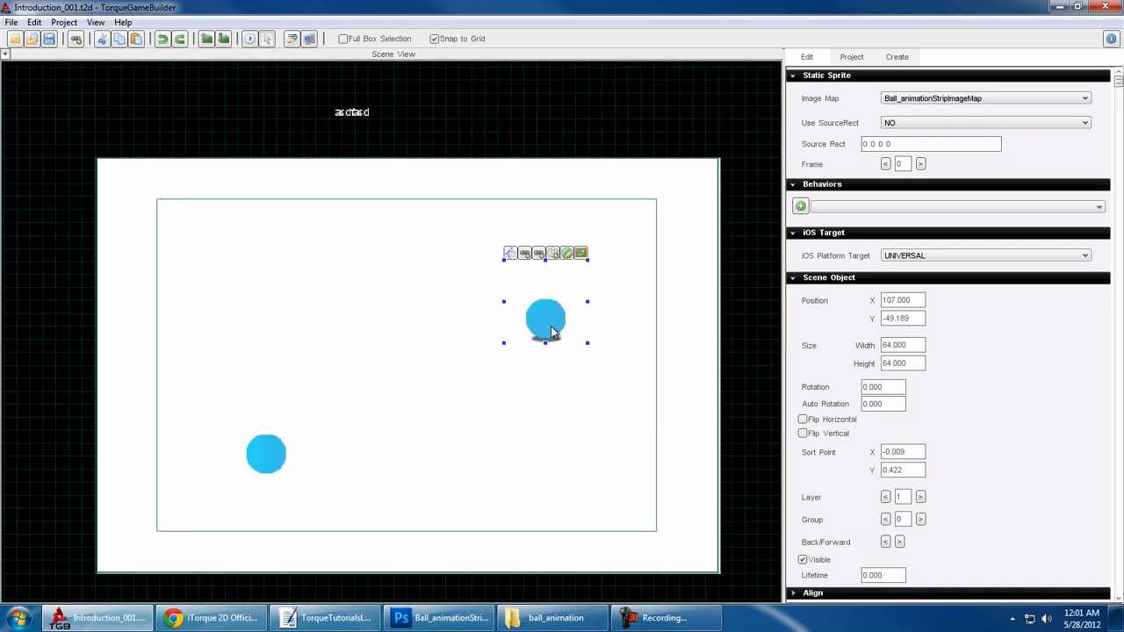
- Review the static ball's image map settings in Image Builder and save them as they are
{"action": "left_click", "coordinate": [581, 254]}
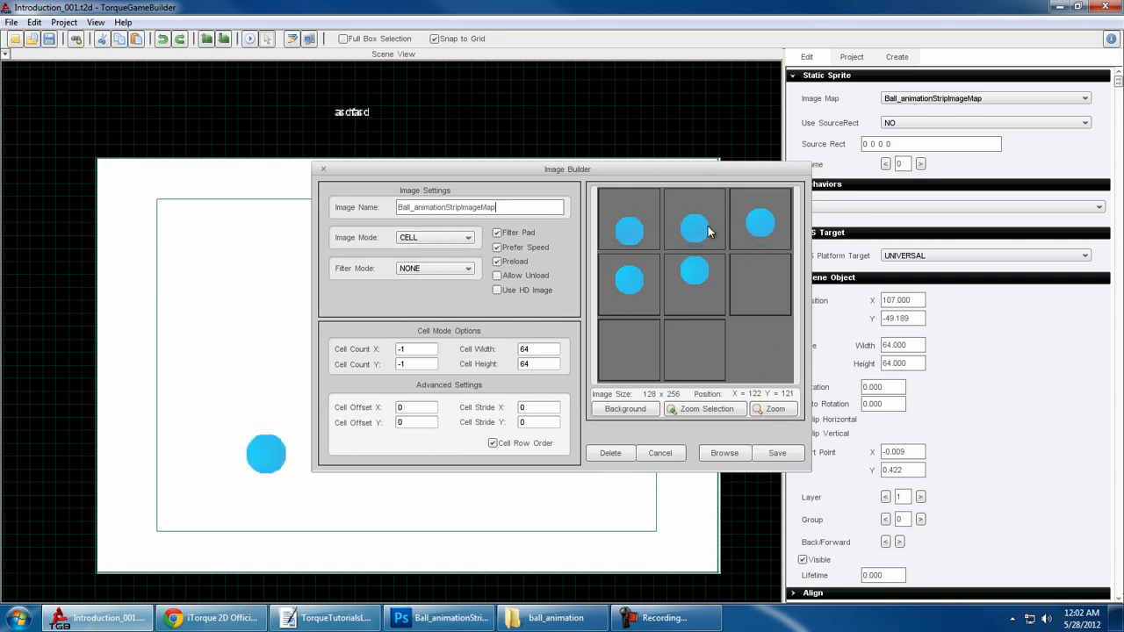
{"action": "left_click", "coordinate": [771, 454]}
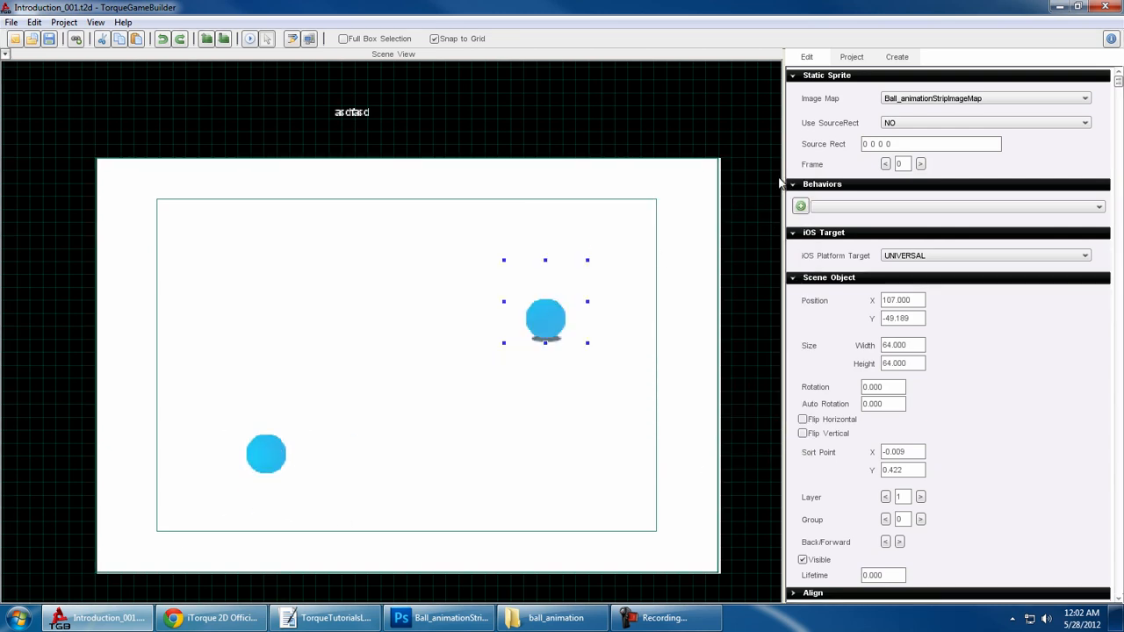
- Open the first red ball's image map, set its filter mode to SMOOTH, and try the Filter Pad option on and off
{"action": "left_click", "coordinate": [897, 56]}
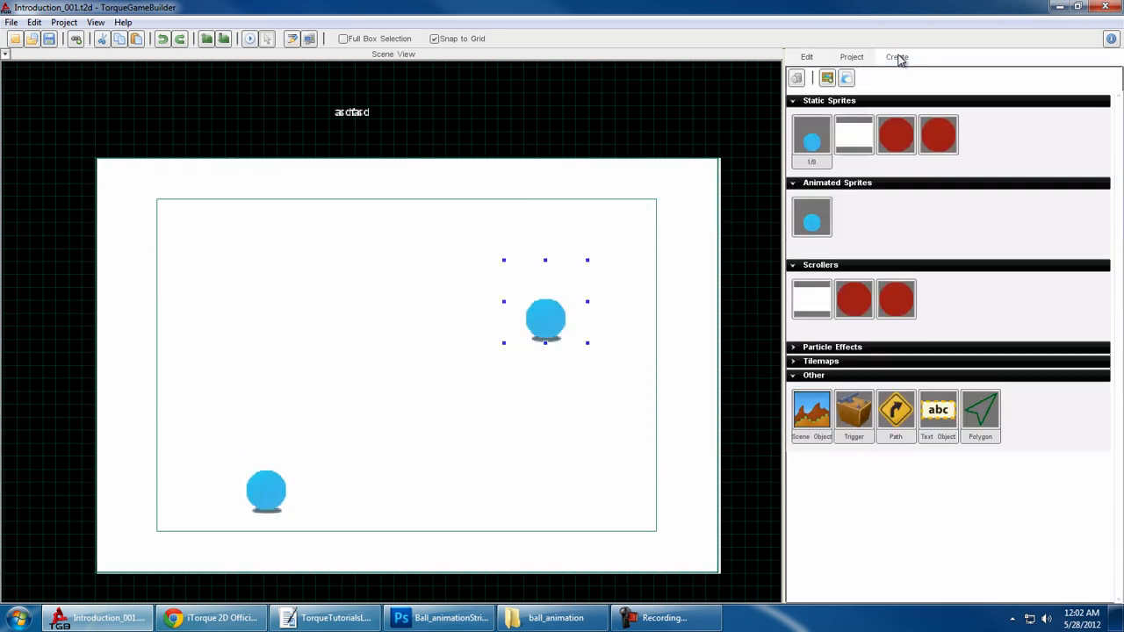
{"action": "double_click", "coordinate": [891, 144]}
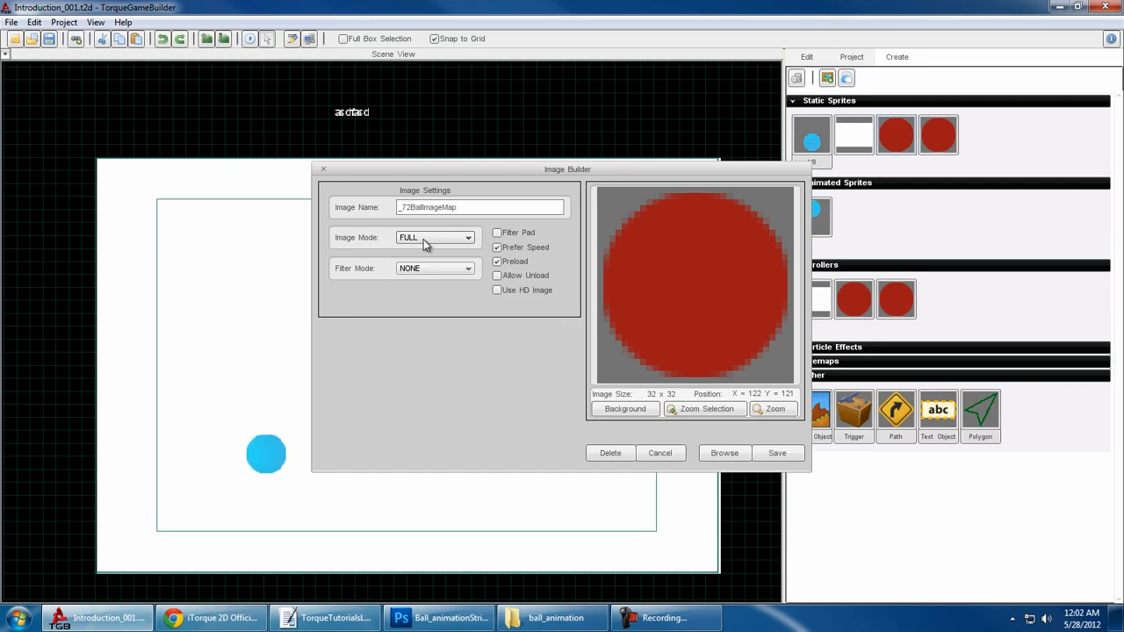
{"action": "left_click", "coordinate": [470, 269]}
{"action": "left_click", "coordinate": [455, 284]}
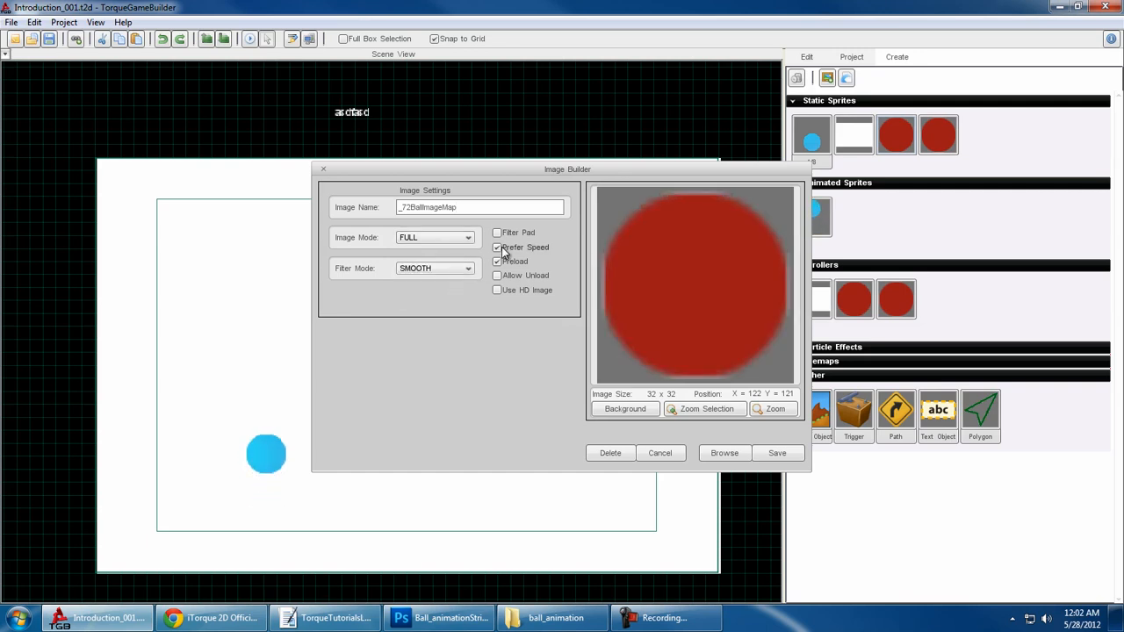
{"action": "left_click", "coordinate": [497, 232]}
{"action": "left_click", "coordinate": [522, 232]}
{"action": "left_click", "coordinate": [466, 269]}
{"action": "left_click", "coordinate": [439, 283]}
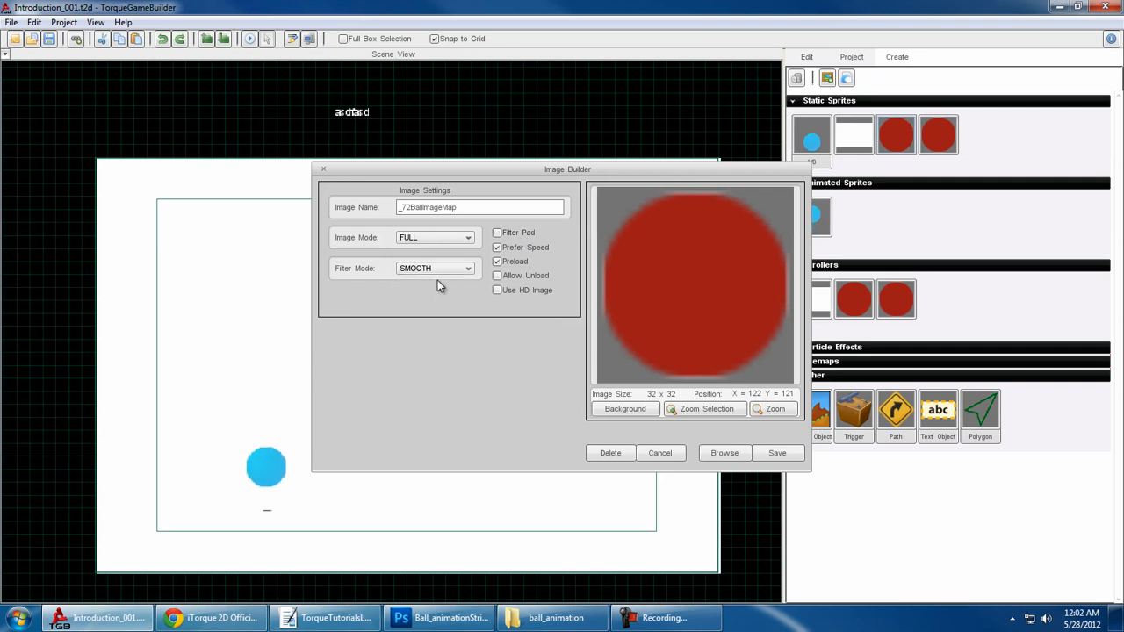
- Set the red ball image map's filter mode to NONE and save the image settings
{"action": "left_click", "coordinate": [436, 271]}
{"action": "left_click", "coordinate": [423, 291]}
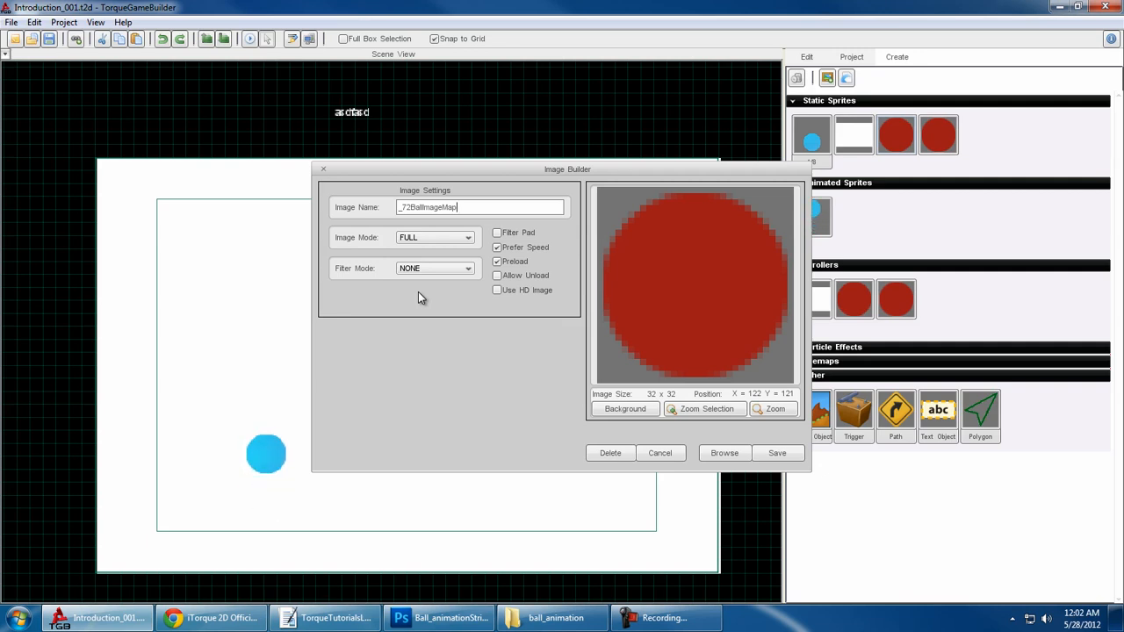
{"action": "left_click_drag", "start_coordinate": [537, 170], "coordinate": [489, 224]}
{"action": "left_click", "coordinate": [416, 288]}
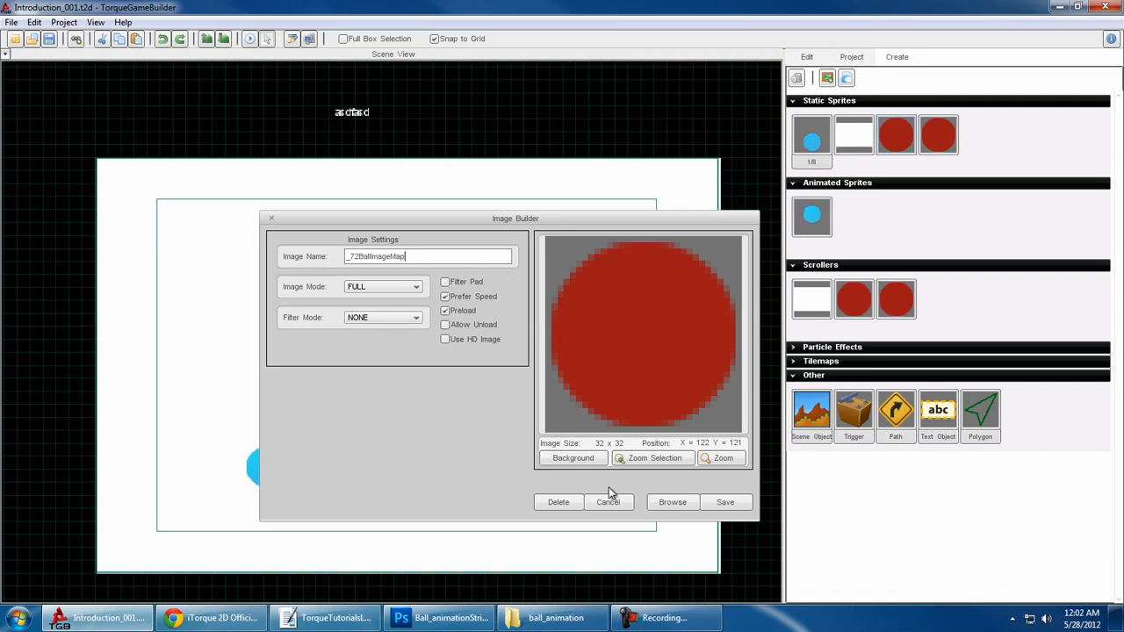
{"action": "left_click", "coordinate": [726, 502]}
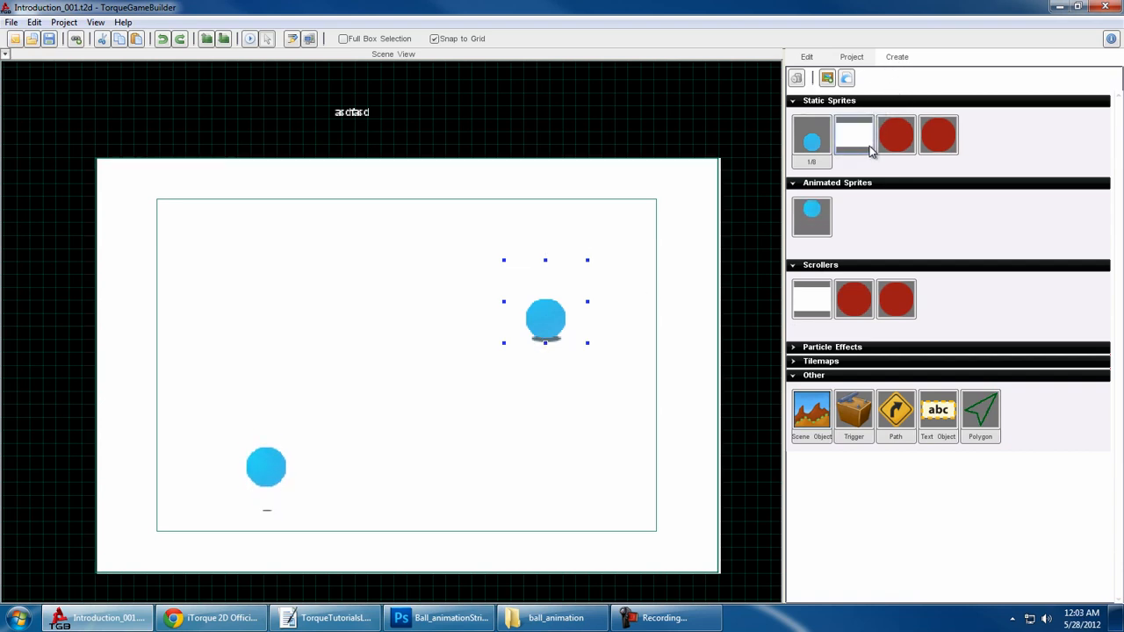
- Examine the Particle Effects, Tilemaps and Other object categories, and collapse every category from Scrollers down
{"action": "left_click", "coordinate": [876, 350]}
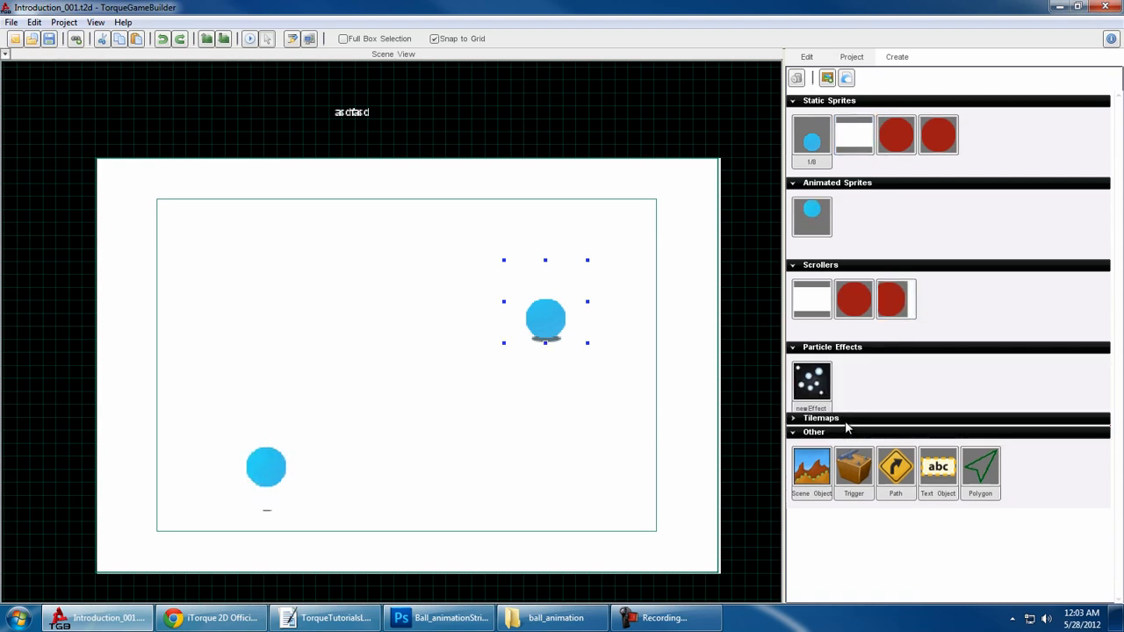
{"action": "left_click", "coordinate": [847, 420]}
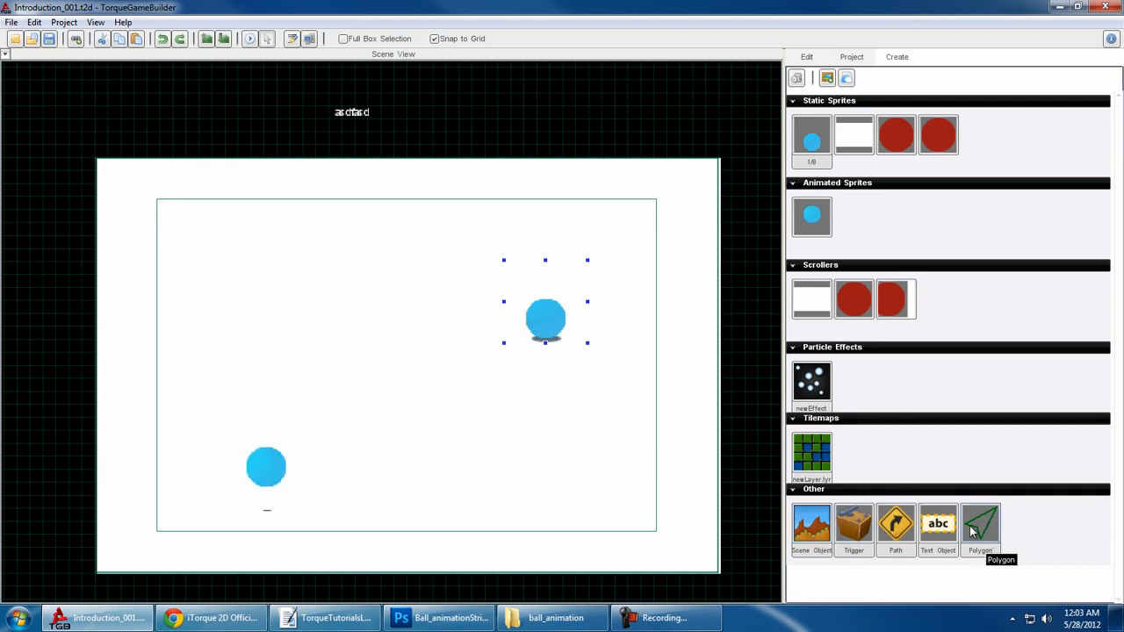
{"action": "left_click", "coordinate": [849, 490]}
{"action": "left_click", "coordinate": [847, 418]}
{"action": "left_click", "coordinate": [844, 347]}
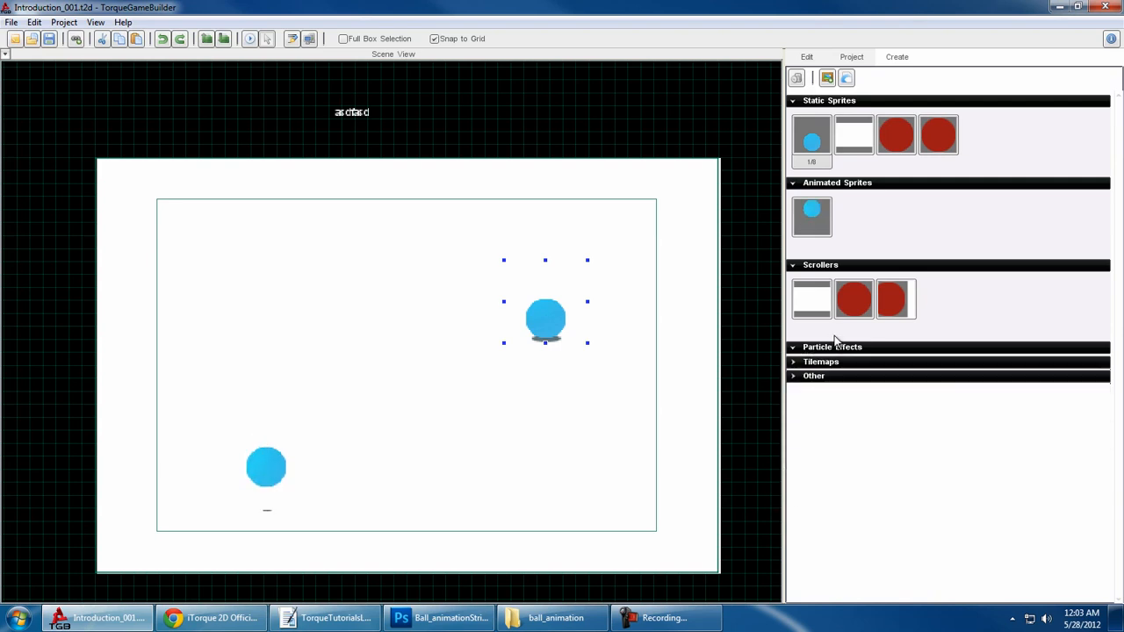
{"action": "left_click", "coordinate": [839, 265]}
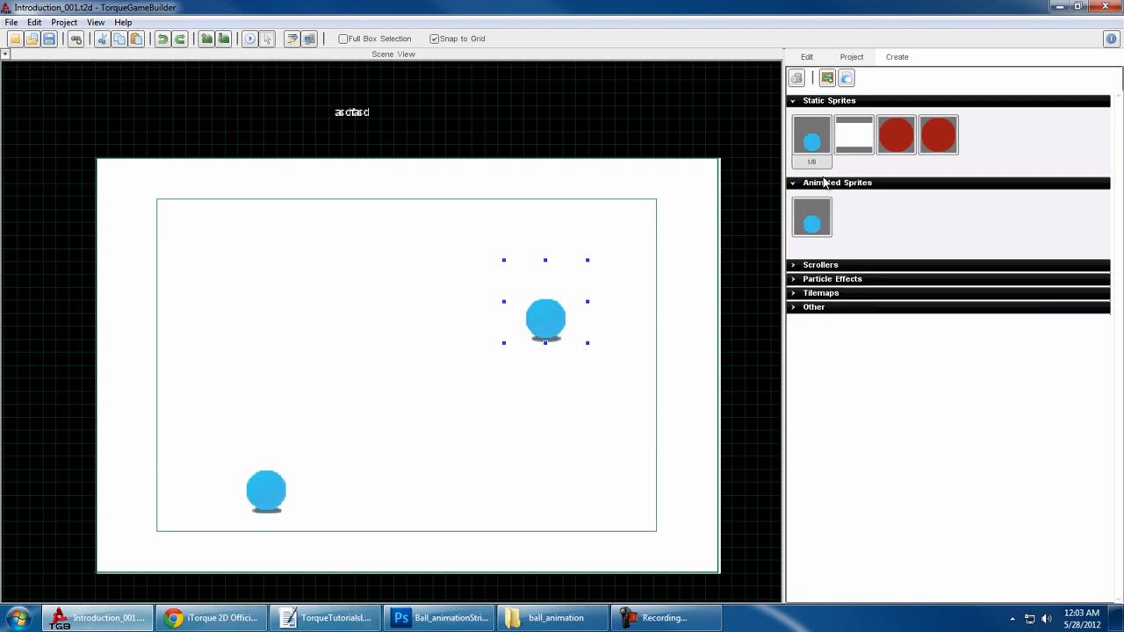
- Collapse the Static Sprites category and examine the project manager, iOS Settings and iOS Feature Builder sections of the project settings
{"action": "left_click", "coordinate": [831, 102]}
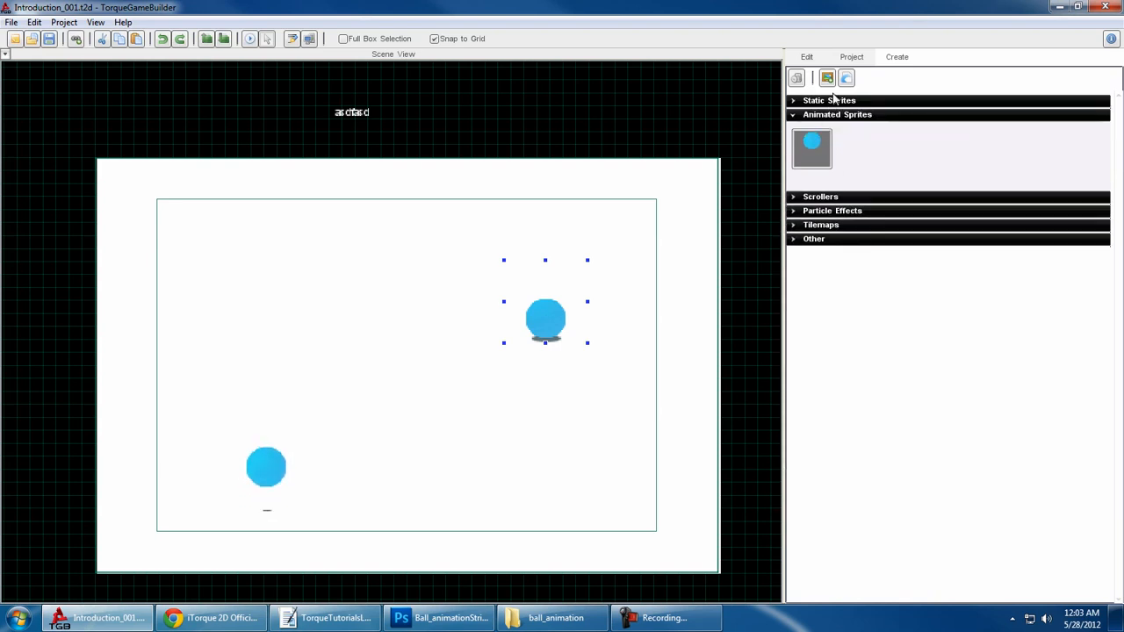
{"action": "left_click", "coordinate": [852, 57]}
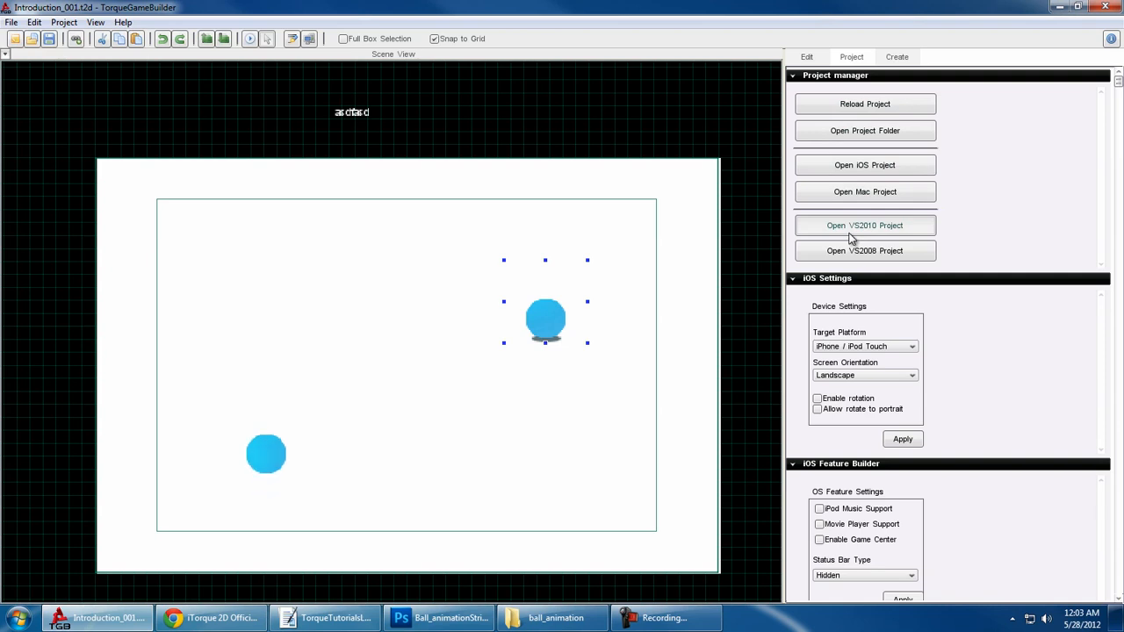
{"action": "scroll", "coordinate": [853, 281], "scroll_direction": "down", "scroll_amount": 3}
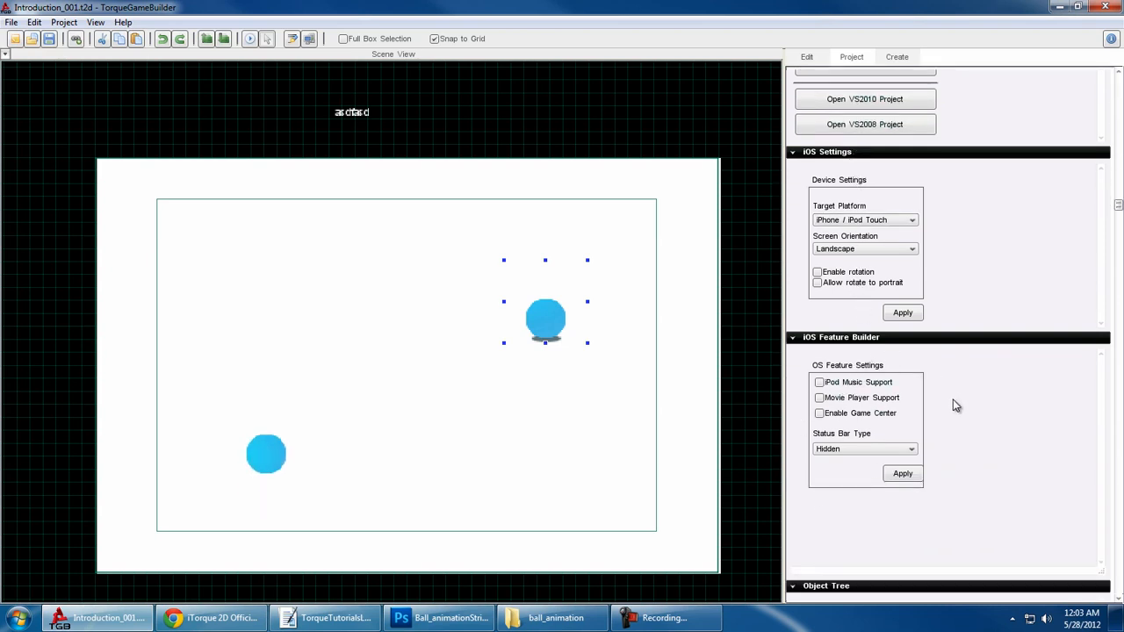
{"action": "scroll", "coordinate": [957, 406], "scroll_direction": "down", "scroll_amount": 1}
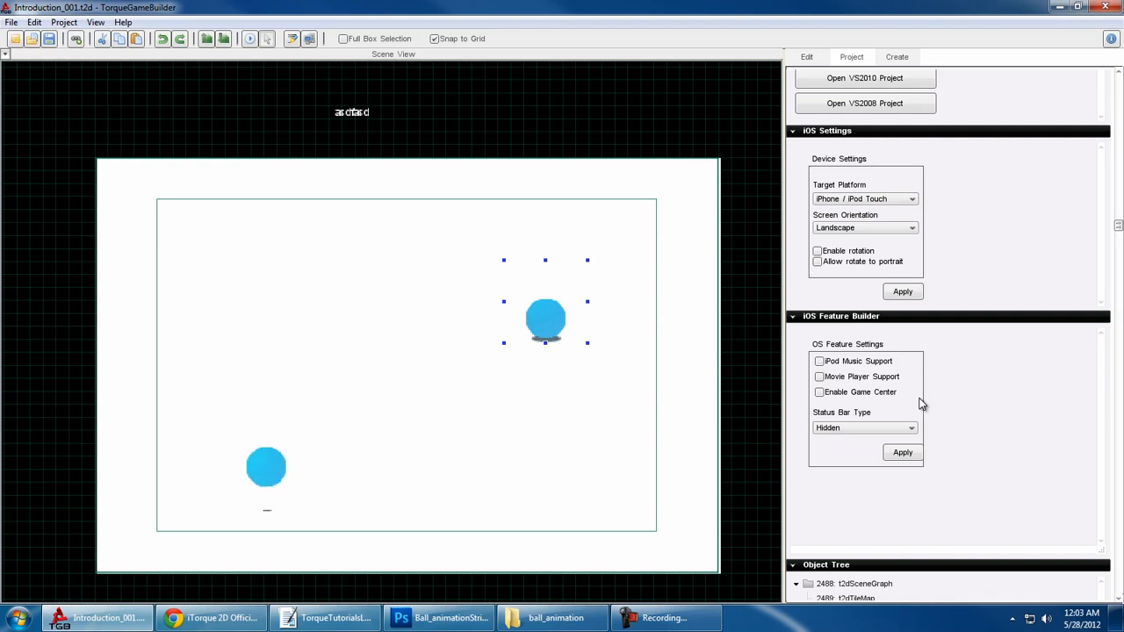
{"action": "scroll", "coordinate": [921, 404], "scroll_direction": "down", "scroll_amount": 5}
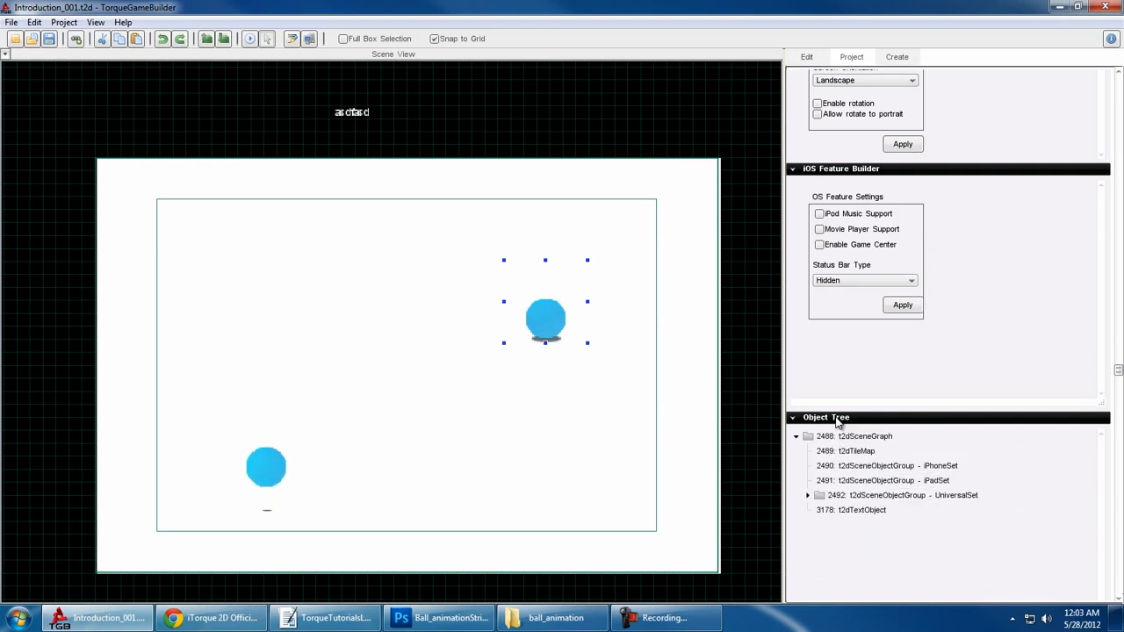
{"action": "scroll", "coordinate": [839, 430], "scroll_direction": "down", "scroll_amount": 2}
- Collapse and re-expand the t2dSceneGraph node in the object tree, and pick the iPhoneSet and iPadSet groups
{"action": "left_click", "coordinate": [856, 373]}
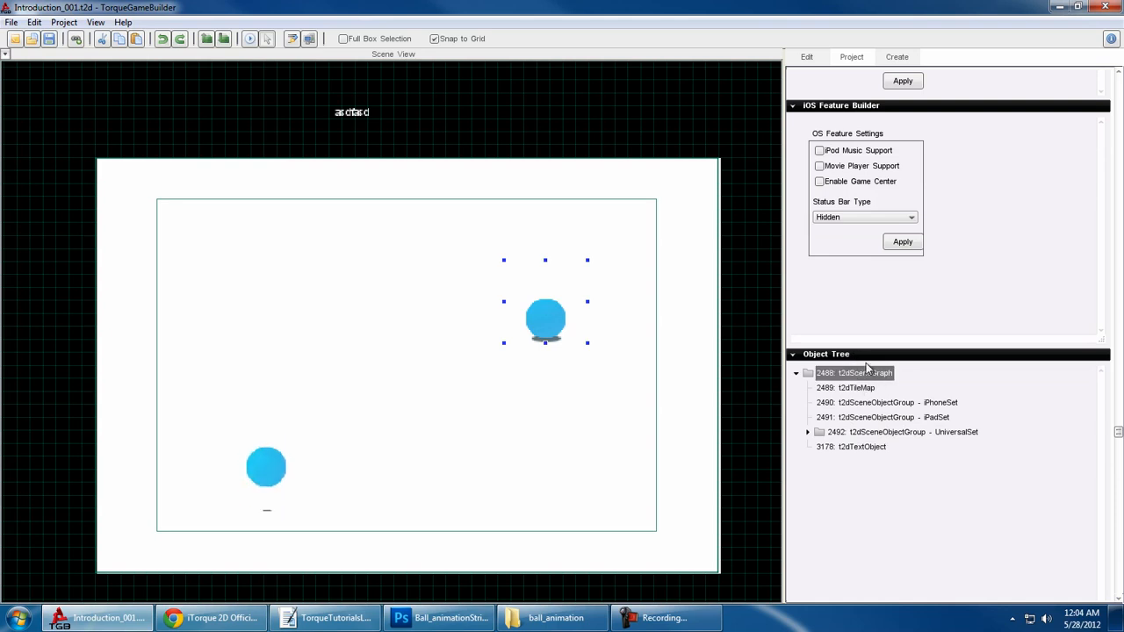
{"action": "double_click", "coordinate": [866, 374]}
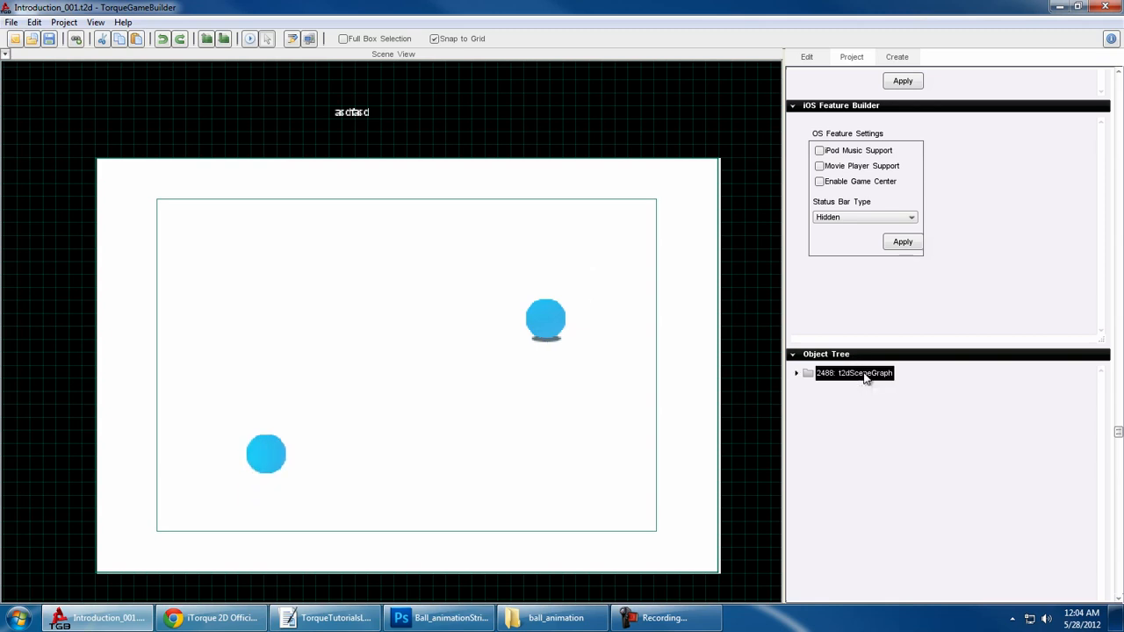
{"action": "left_click", "coordinate": [797, 376]}
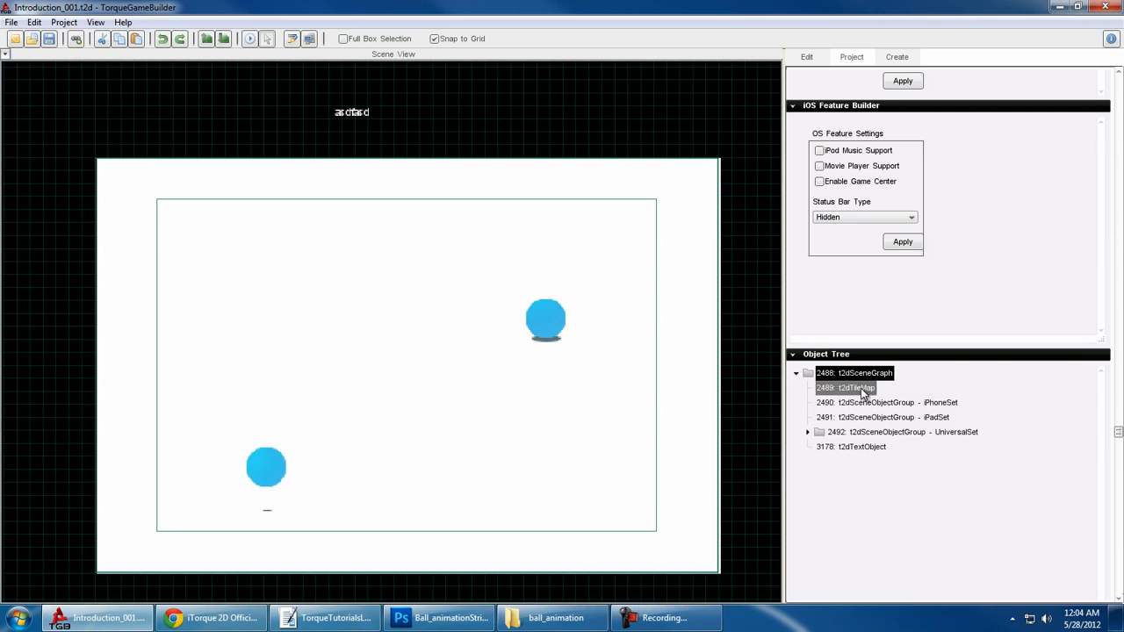
{"action": "left_click", "coordinate": [861, 403]}
{"action": "left_click", "coordinate": [848, 417]}
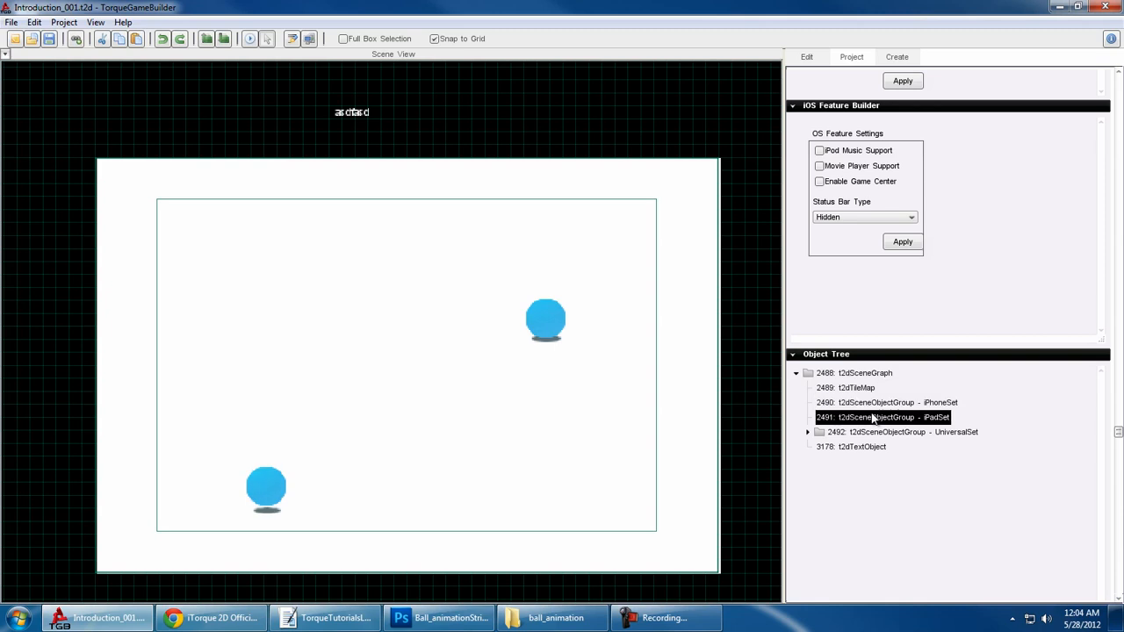
- Expand the UniversalSet group in the object tree and select its animated sprite, both static sprites and the text object one by one
{"action": "left_click", "coordinate": [807, 432]}
{"action": "scroll", "coordinate": [913, 431], "scroll_direction": "down", "scroll_amount": 1}
{"action": "left_click", "coordinate": [914, 415]}
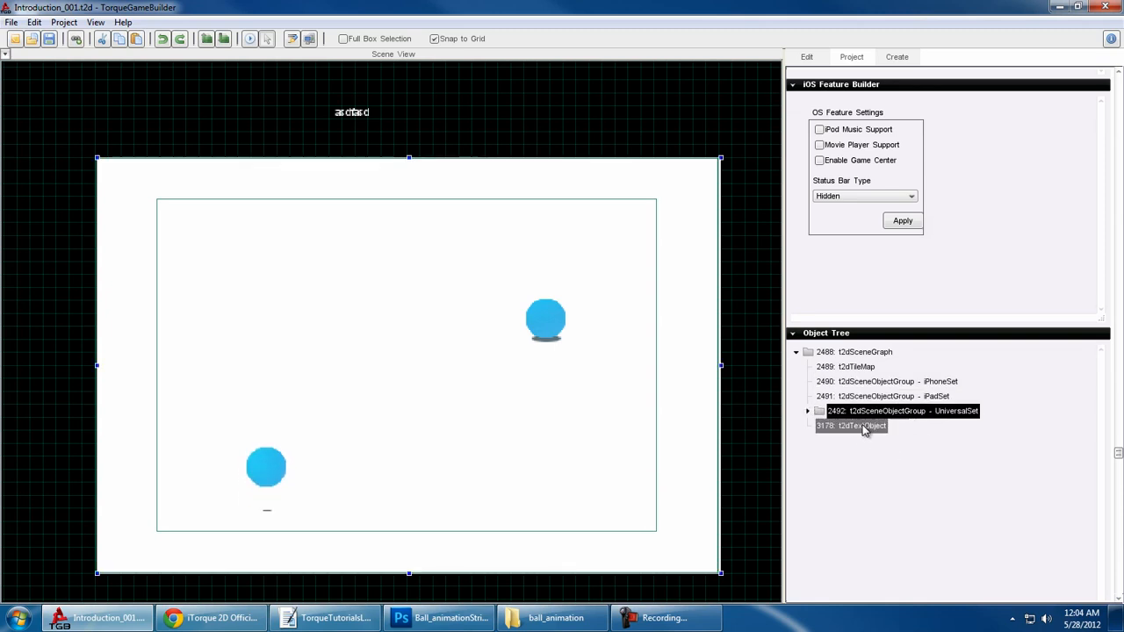
{"action": "left_click", "coordinate": [807, 411]}
{"action": "left_click", "coordinate": [870, 426]}
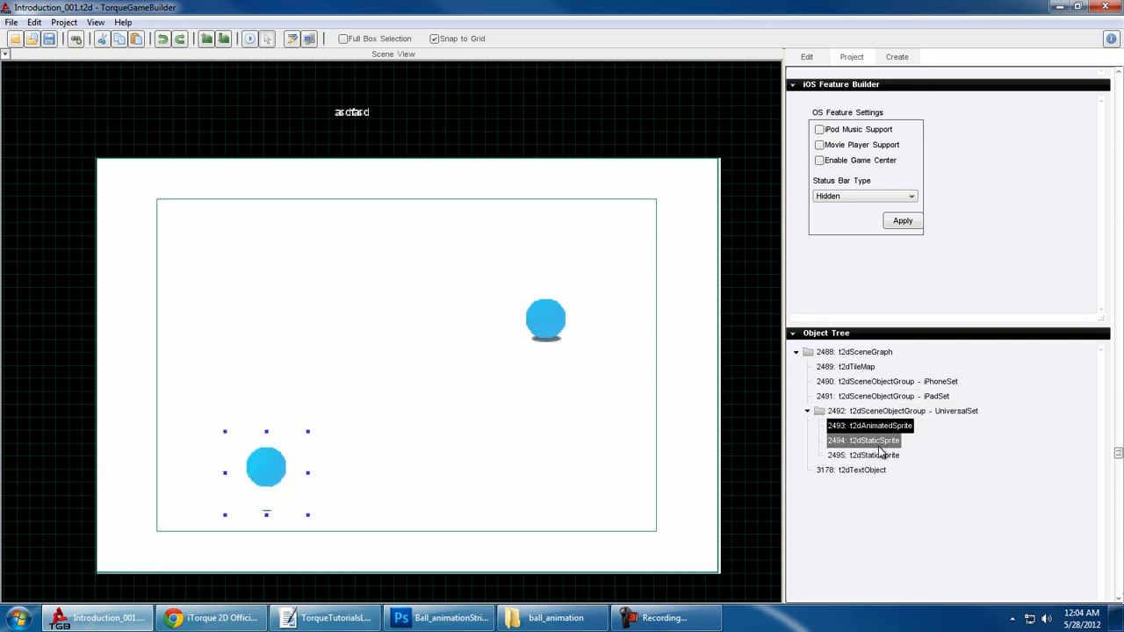
{"action": "left_click", "coordinate": [878, 442]}
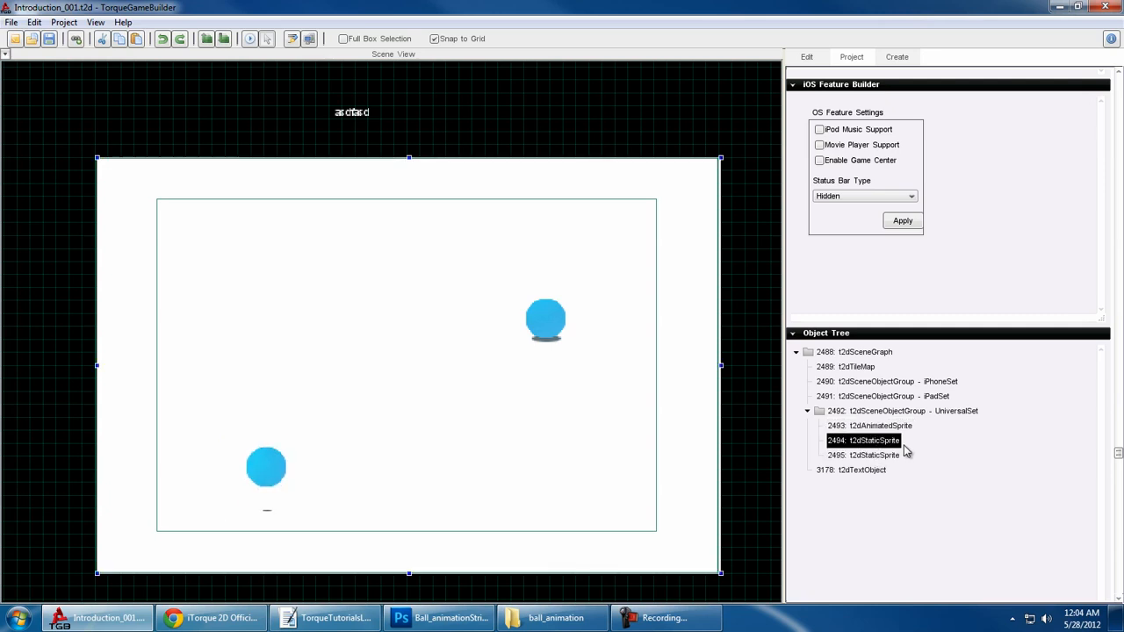
{"action": "left_click", "coordinate": [881, 456]}
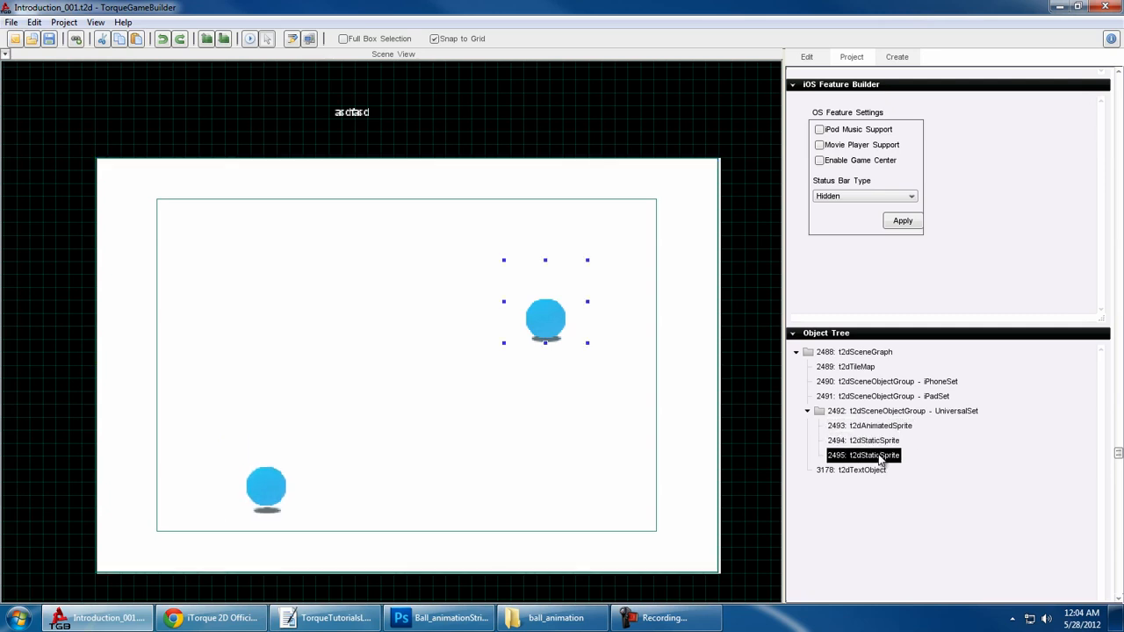
{"action": "left_click", "coordinate": [858, 472]}
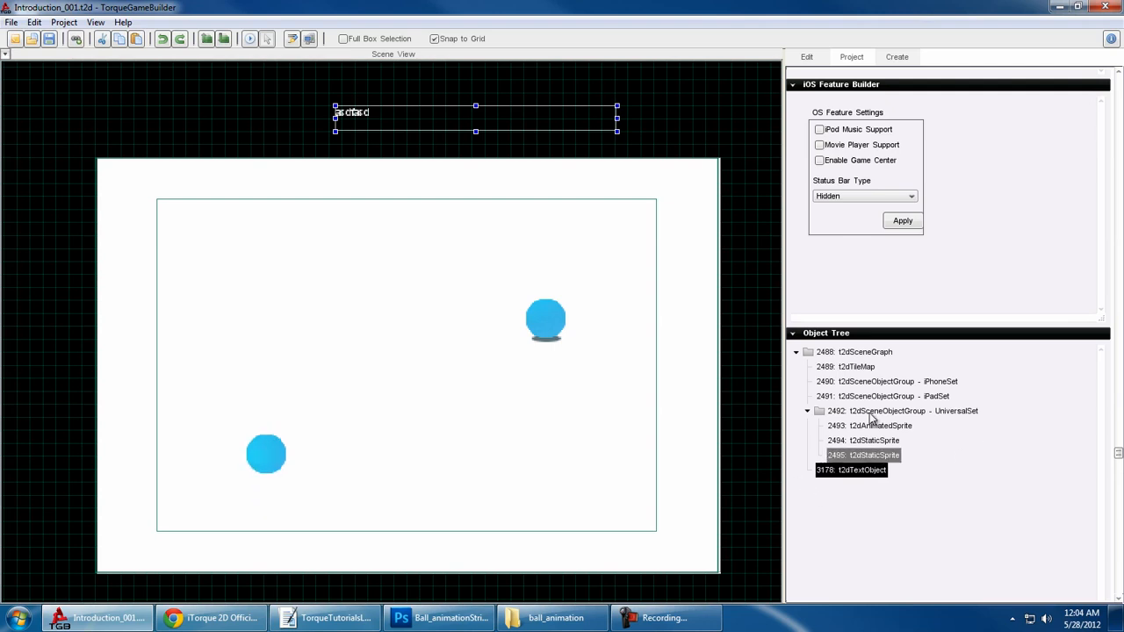
- Review the Undo History entries from Create Object to World Limit Change, and collapse the Undo History and Object Tree sections
{"action": "scroll", "coordinate": [861, 364], "scroll_direction": "down", "scroll_amount": 3}
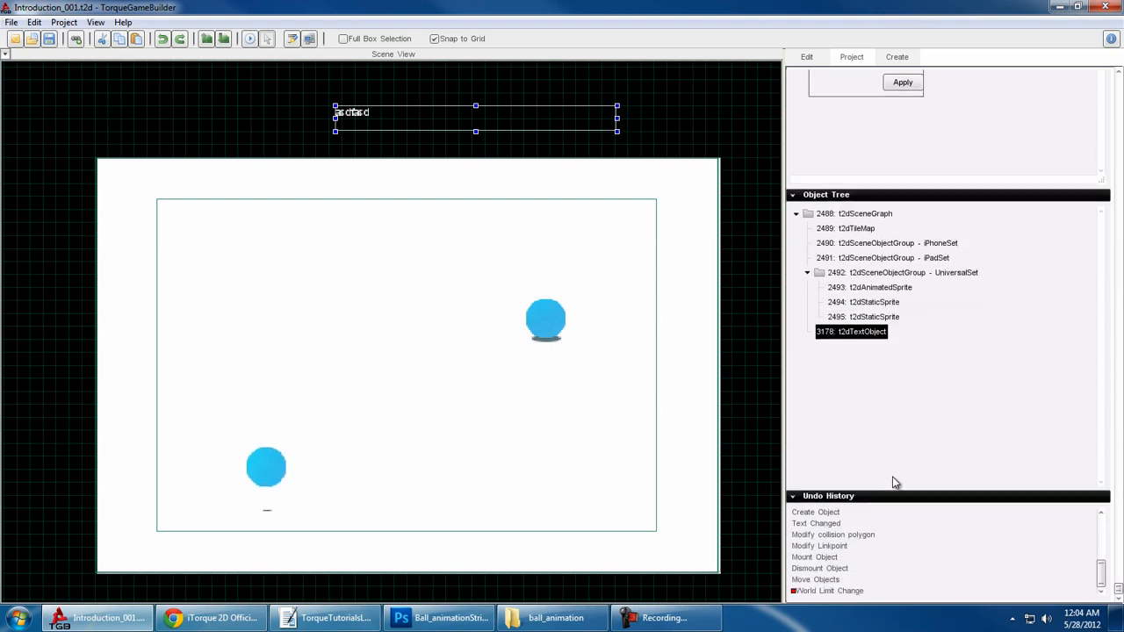
{"action": "left_click", "coordinate": [819, 569]}
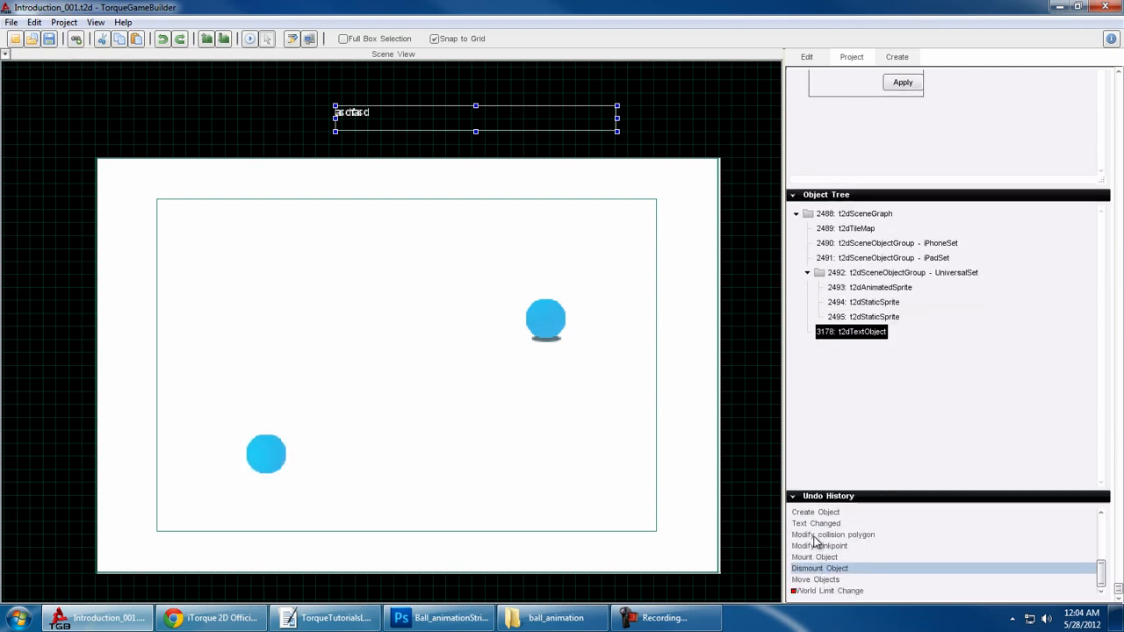
{"action": "left_click", "coordinate": [815, 535]}
{"action": "left_click", "coordinate": [808, 513]}
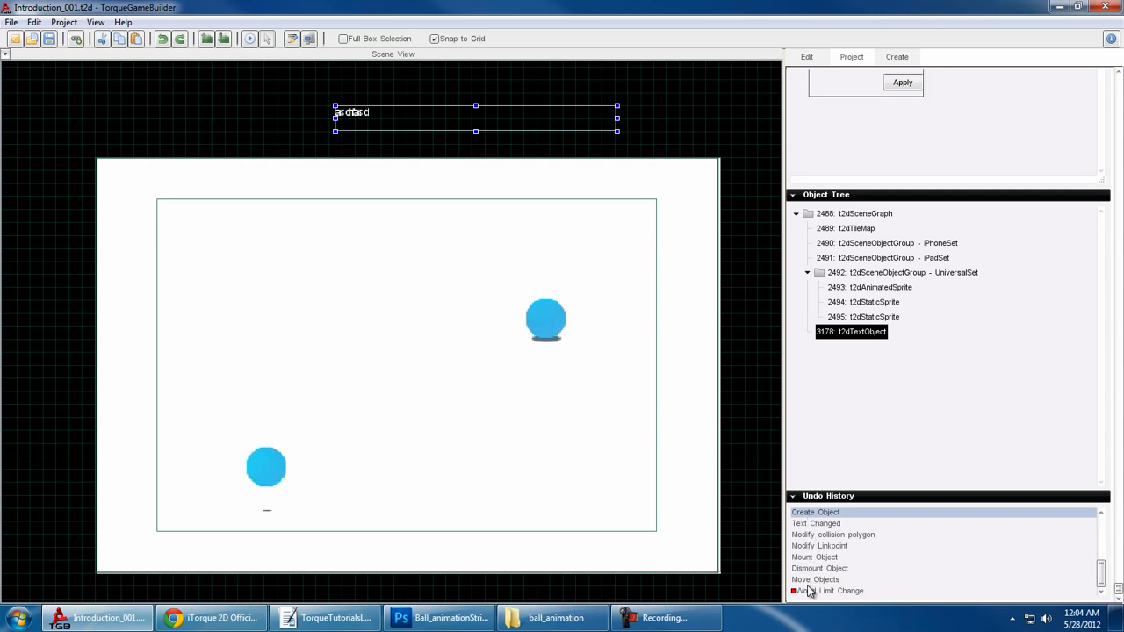
{"action": "left_click", "coordinate": [816, 497]}
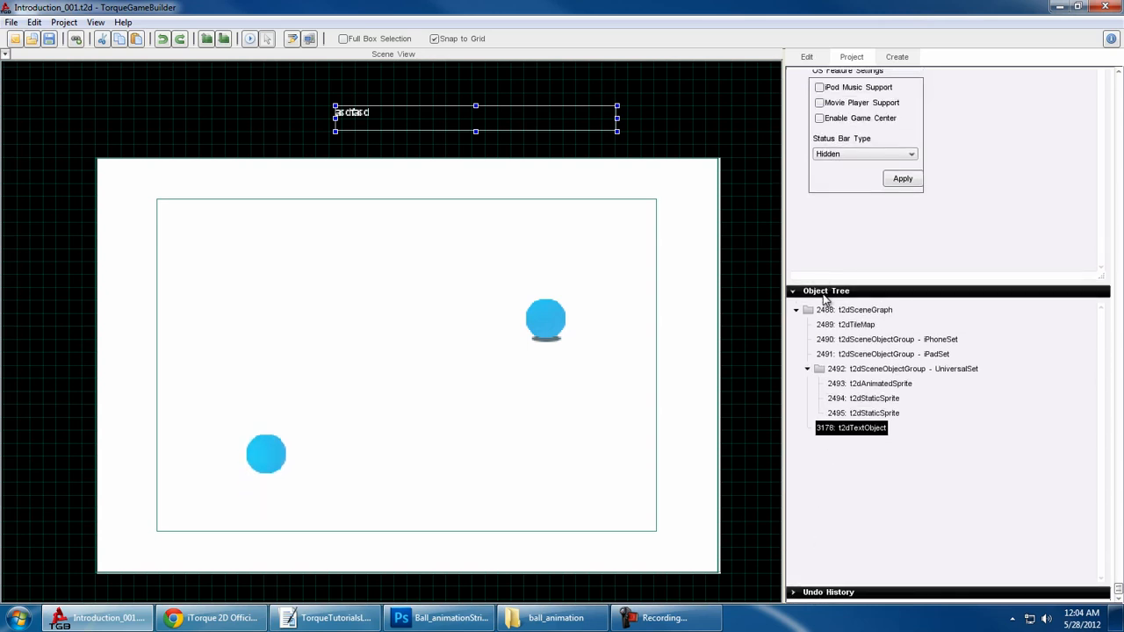
{"action": "left_click", "coordinate": [824, 291]}
- Compare the editable properties of the text object, the static ball, the animated ball and the scene camera
{"action": "left_click", "coordinate": [814, 56]}
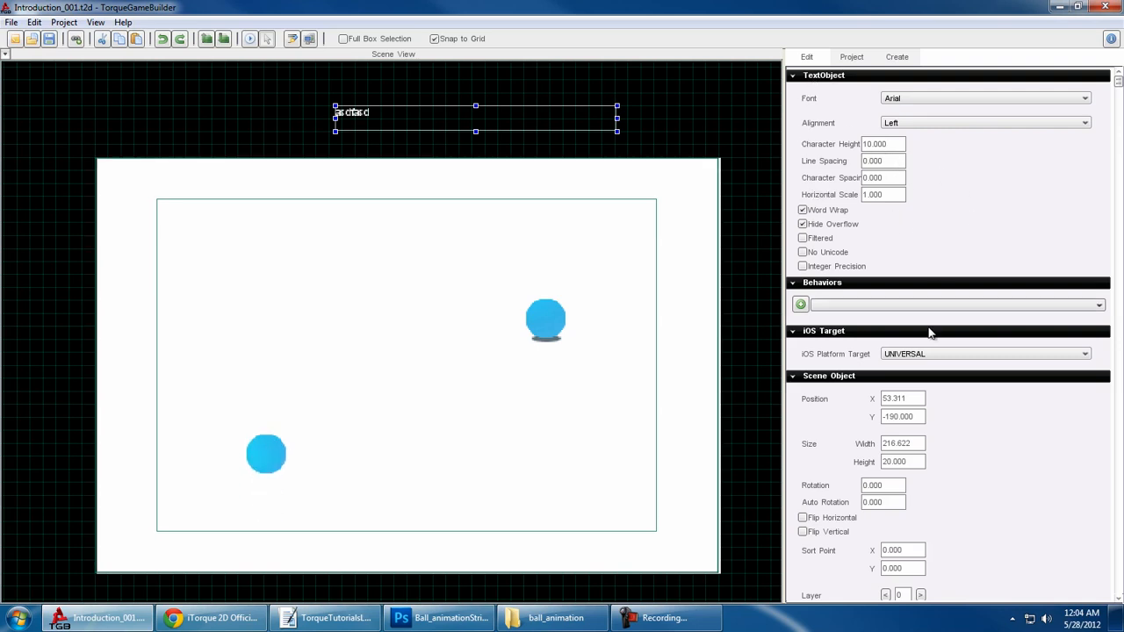
{"action": "left_click", "coordinate": [568, 334]}
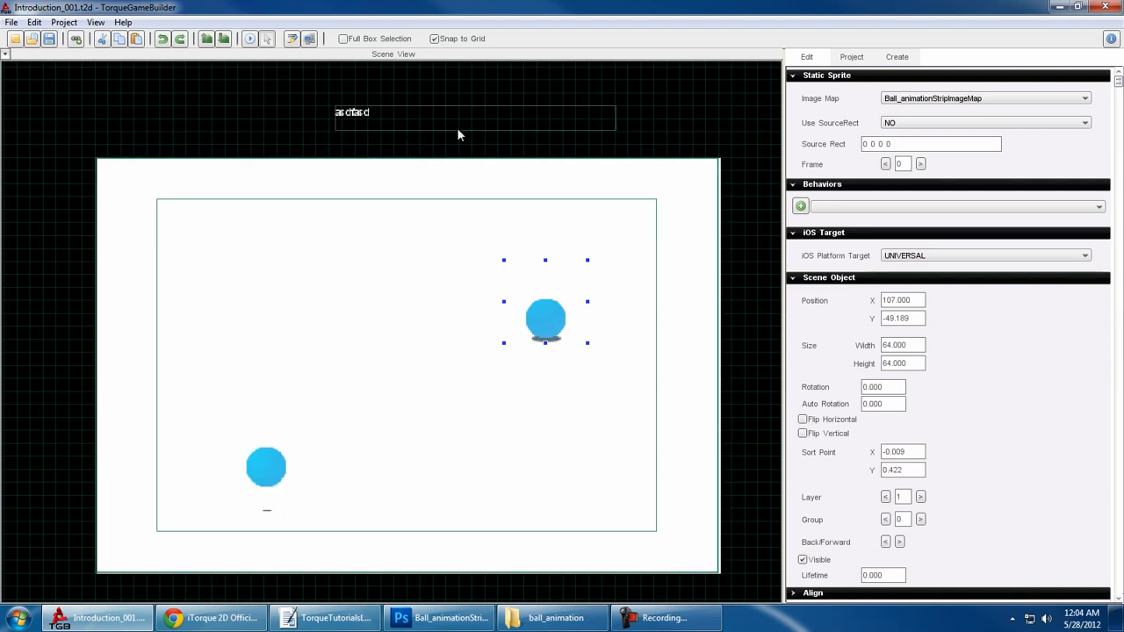
{"action": "left_click", "coordinate": [352, 117]}
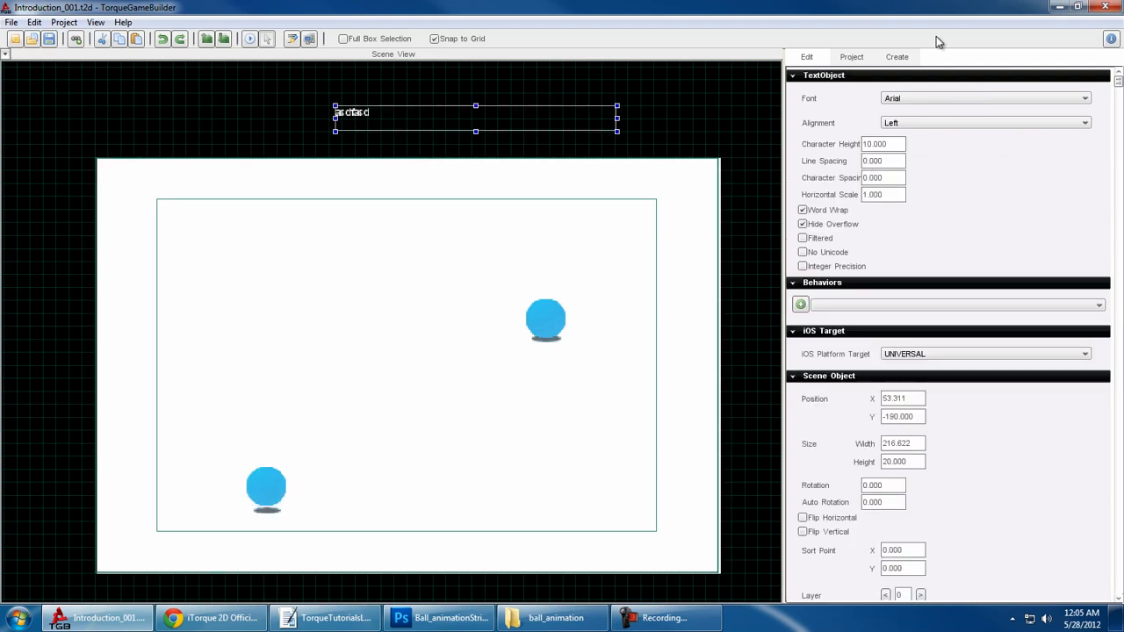
{"action": "left_click", "coordinate": [256, 481]}
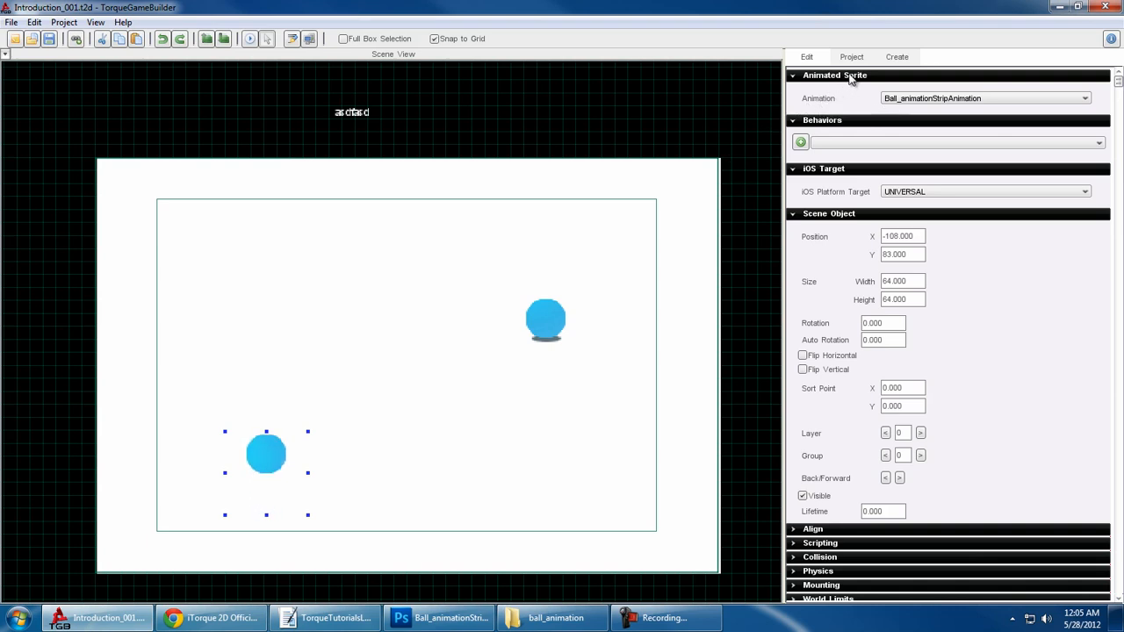
{"action": "left_click", "coordinate": [627, 253]}
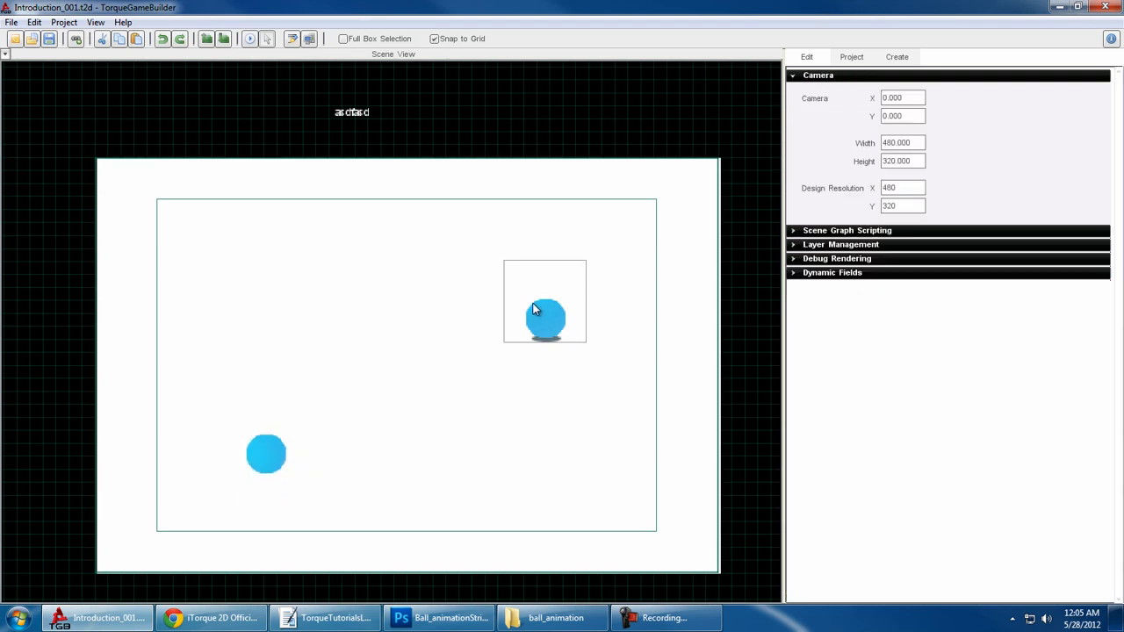
{"action": "left_click", "coordinate": [540, 329]}
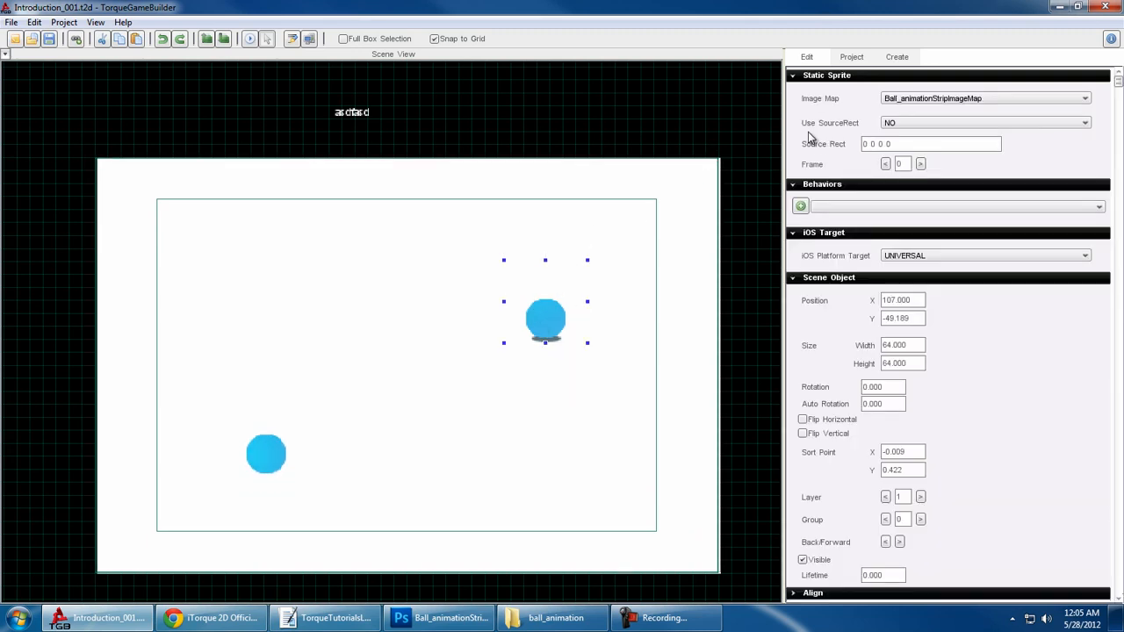
- Deselect all objects and expand the scene's Scene Graph Scripting and Debug Rendering properties
{"action": "left_click", "coordinate": [718, 127]}
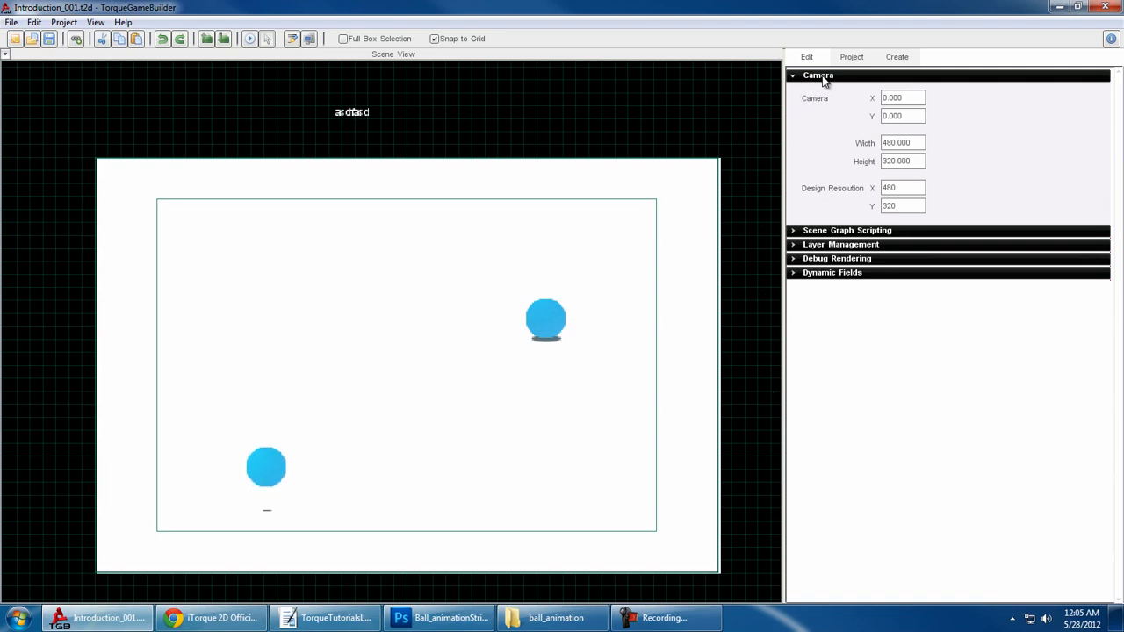
{"action": "left_click", "coordinate": [851, 232]}
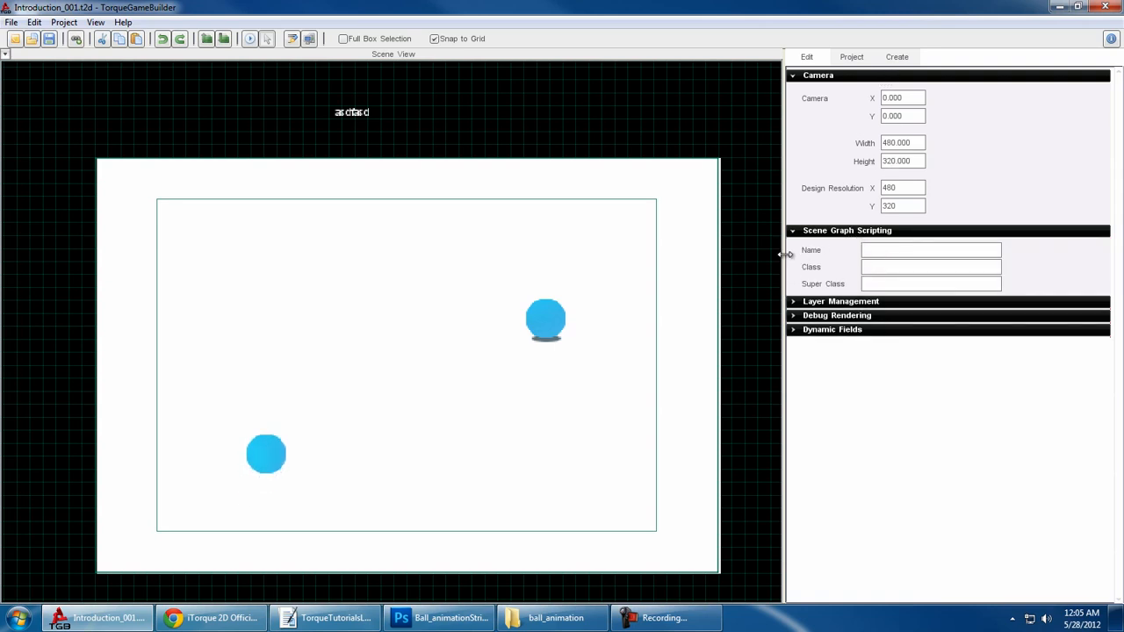
{"action": "left_click", "coordinate": [844, 318]}
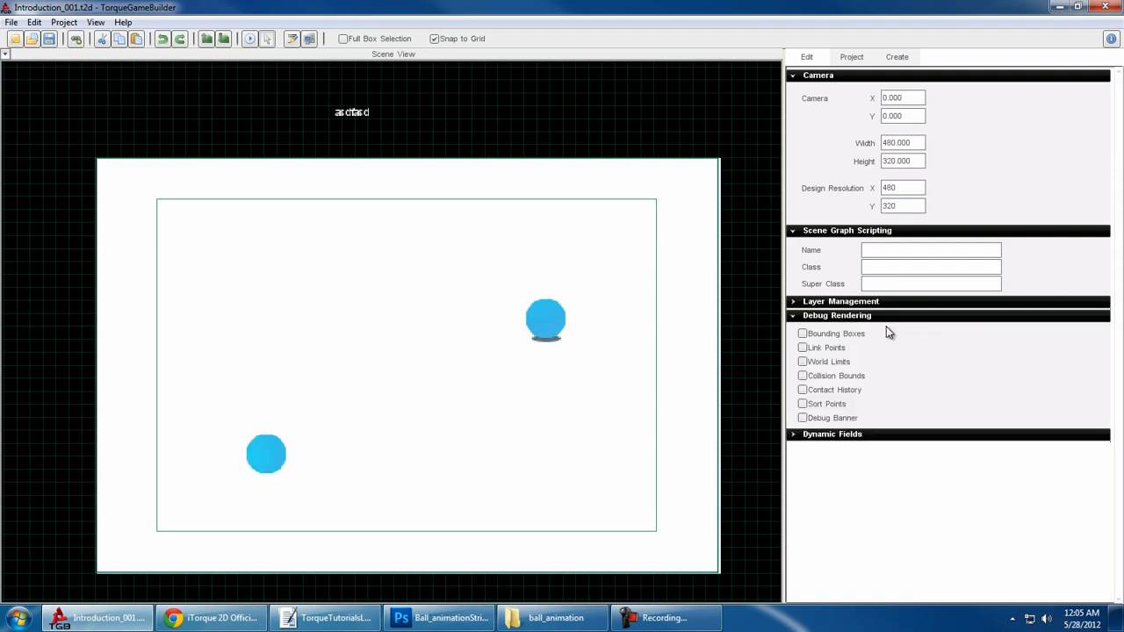
- Try the Bounding Boxes and Link Points debug rendering options on and off for the whole scene
{"action": "left_click", "coordinate": [802, 334]}
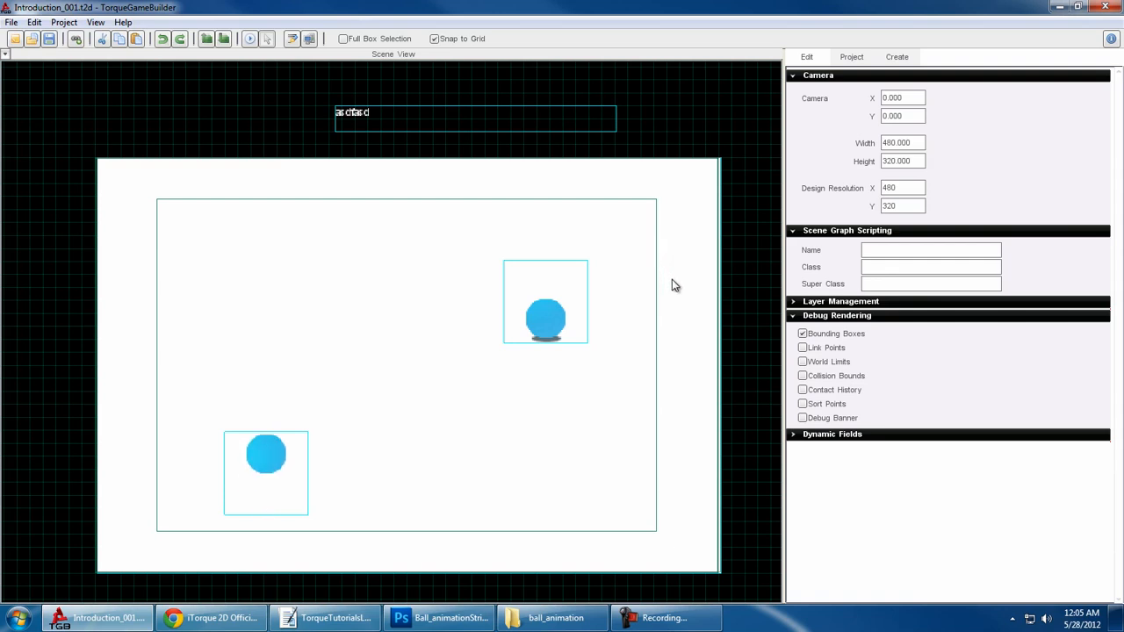
{"action": "left_click", "coordinate": [813, 349]}
{"action": "left_click", "coordinate": [802, 333]}
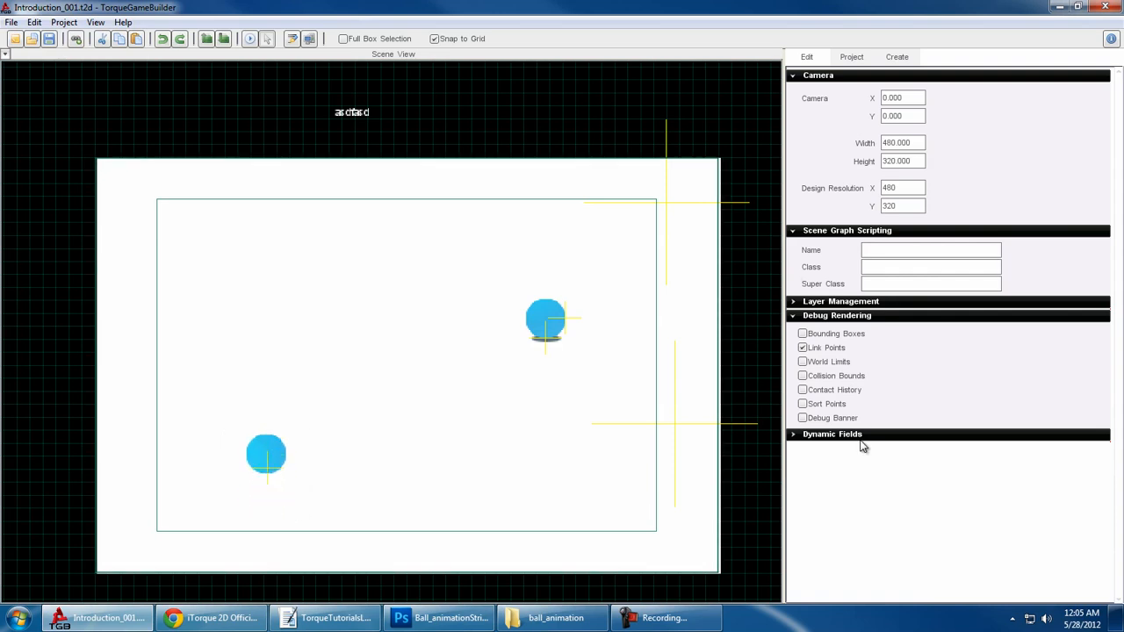
{"action": "left_click", "coordinate": [812, 350]}
- Try the World Limits debug rendering option on and off, checking the scene and the static ball in between
{"action": "left_click", "coordinate": [812, 364]}
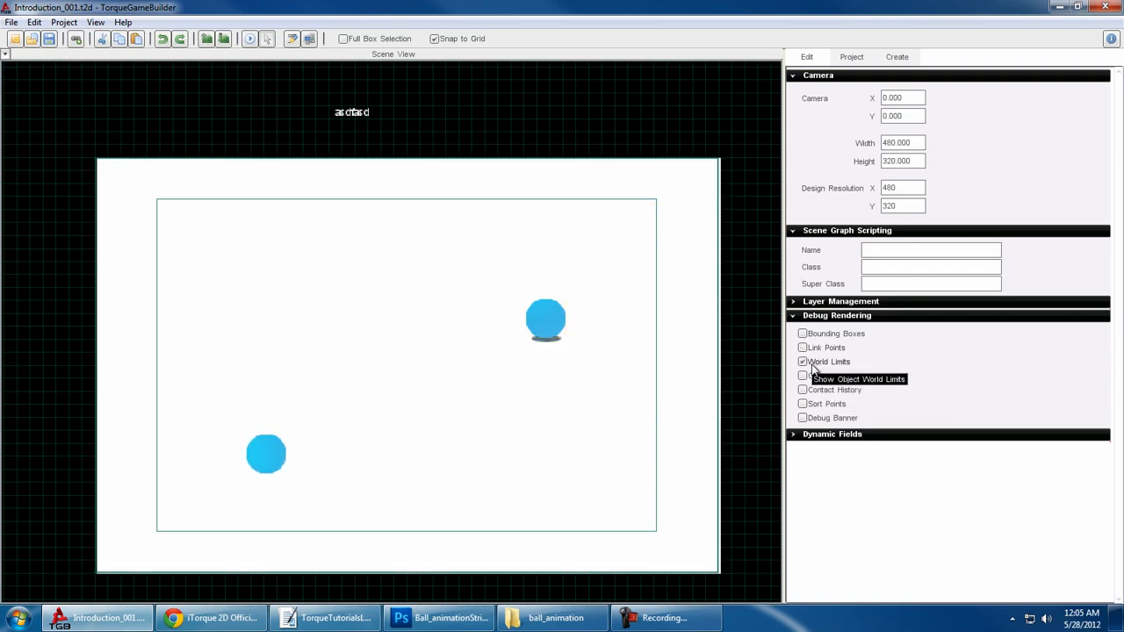
{"action": "scroll", "coordinate": [319, 354], "scroll_direction": "down", "scroll_amount": 3}
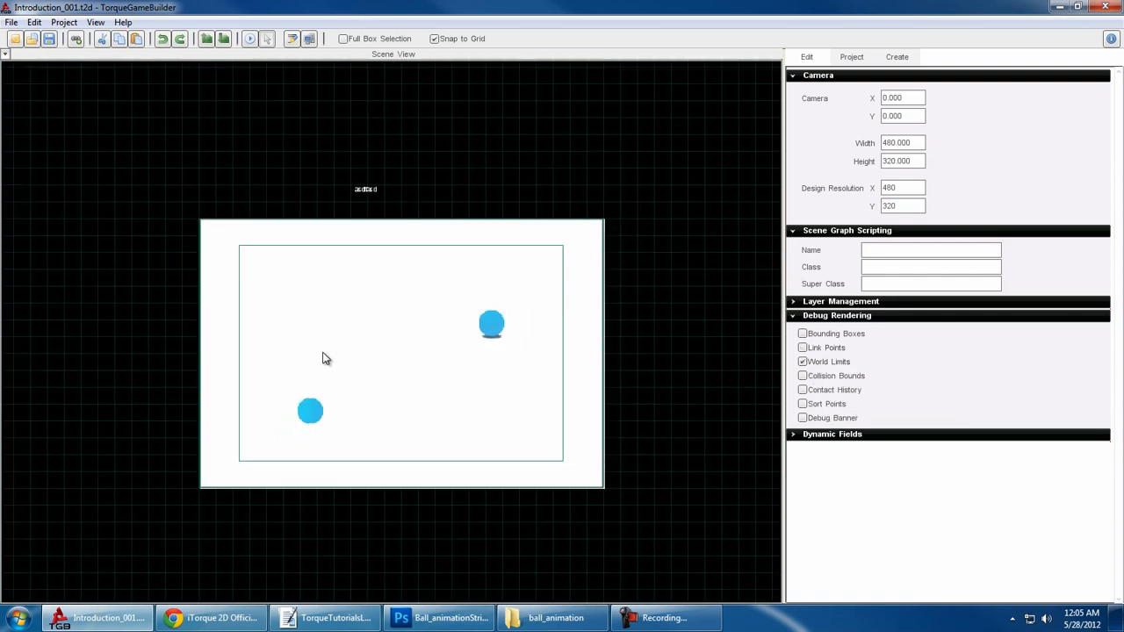
{"action": "scroll", "coordinate": [323, 359], "scroll_direction": "up", "scroll_amount": 2}
{"action": "left_click", "coordinate": [522, 325]}
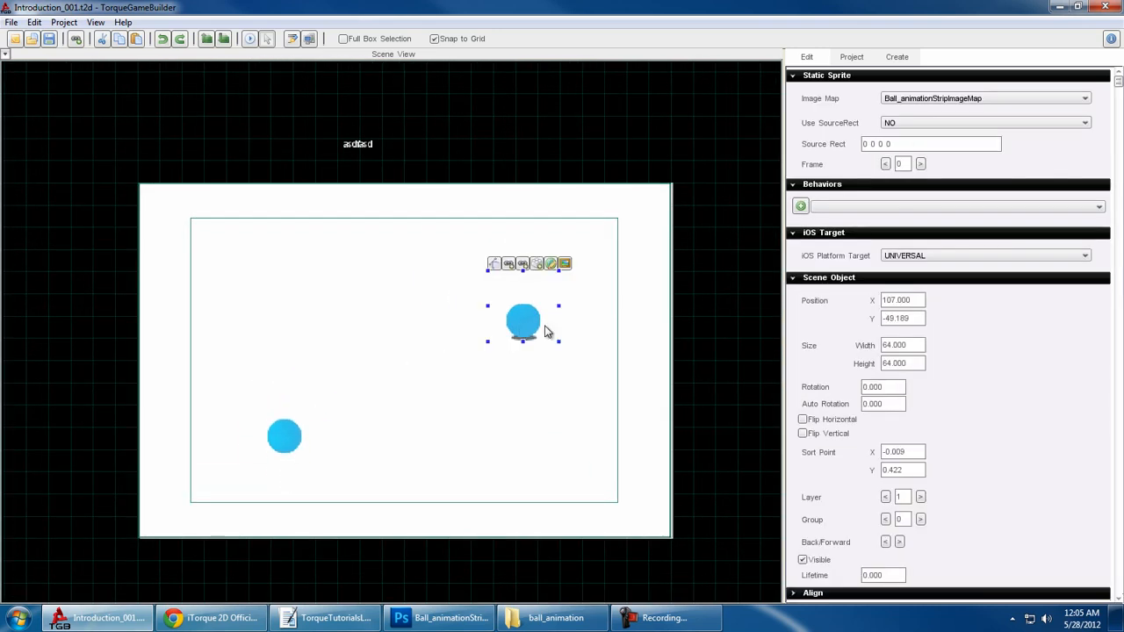
{"action": "left_click", "coordinate": [729, 282]}
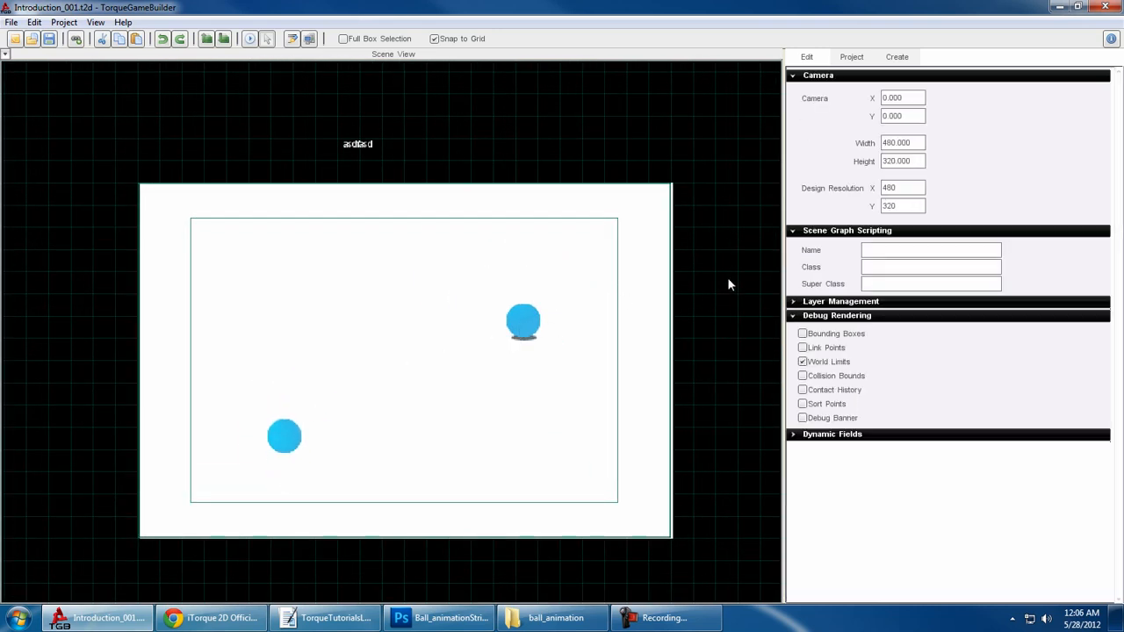
{"action": "left_click", "coordinate": [841, 361]}
- Enable the Collision Bounds debug rendering option and review the static ball's collision polygon, saving it as it is
{"action": "left_click", "coordinate": [837, 376]}
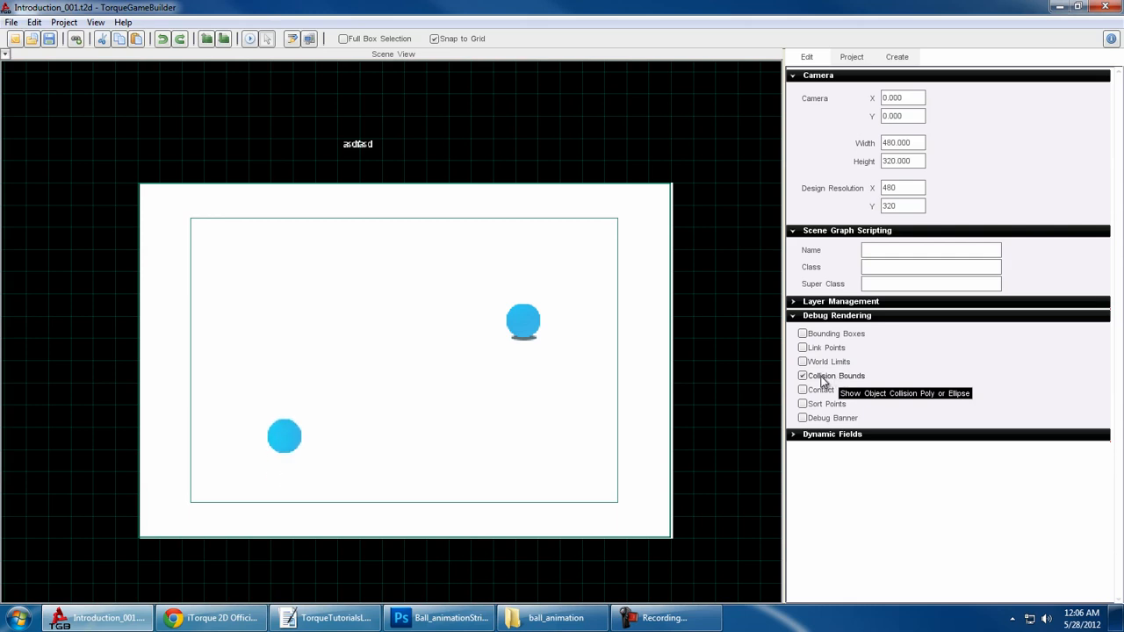
{"action": "left_click", "coordinate": [522, 327]}
{"action": "left_click", "coordinate": [495, 264]}
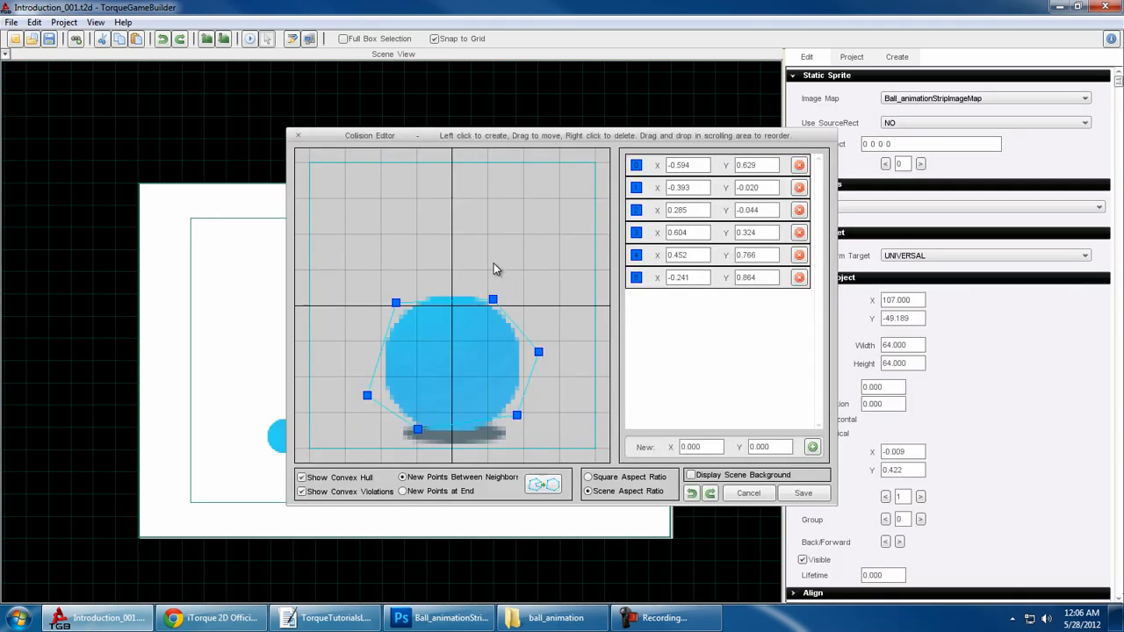
{"action": "left_click", "coordinate": [795, 492]}
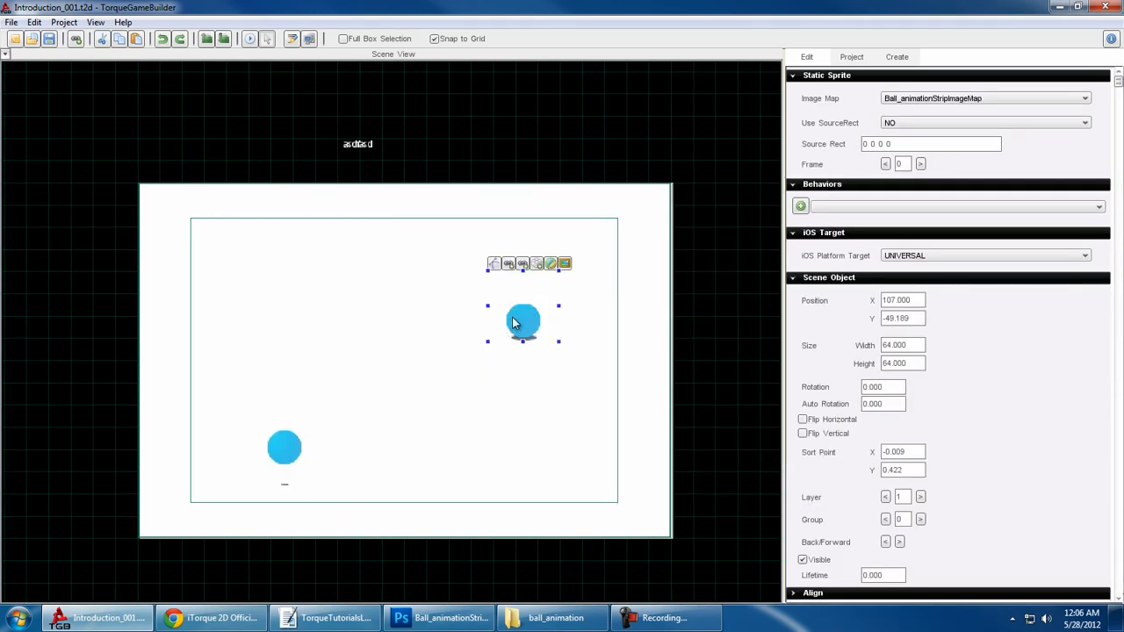
- Move the static ball to about X 35, Y -43 and check the animated ball before deselecting everything
{"action": "left_click_drag", "start_coordinate": [515, 322], "coordinate": [436, 330]}
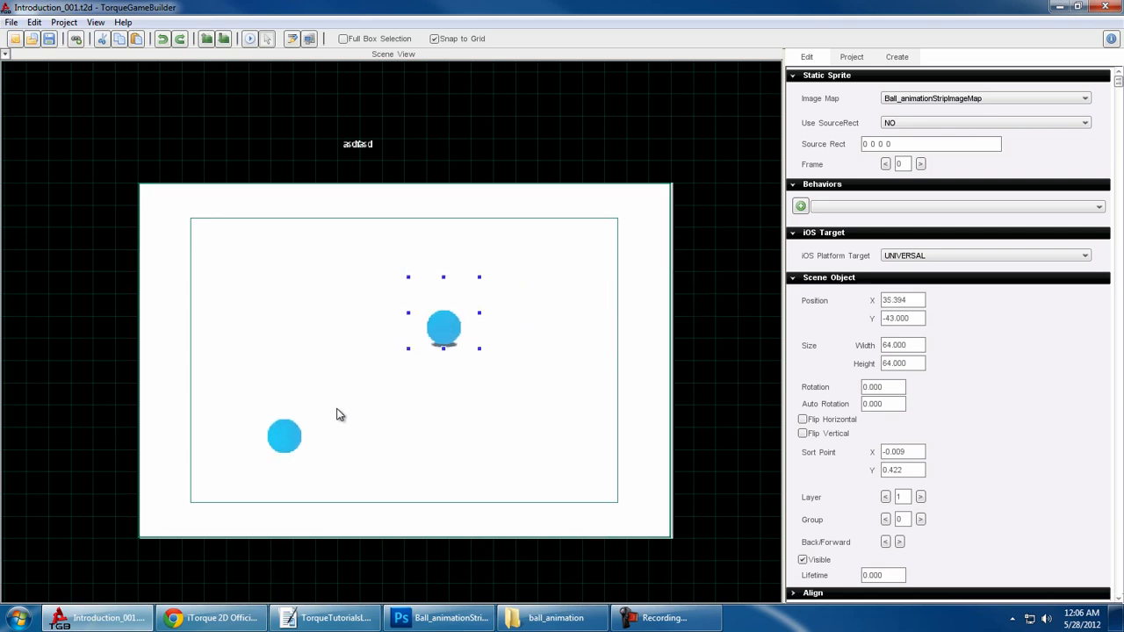
{"action": "left_click", "coordinate": [284, 461]}
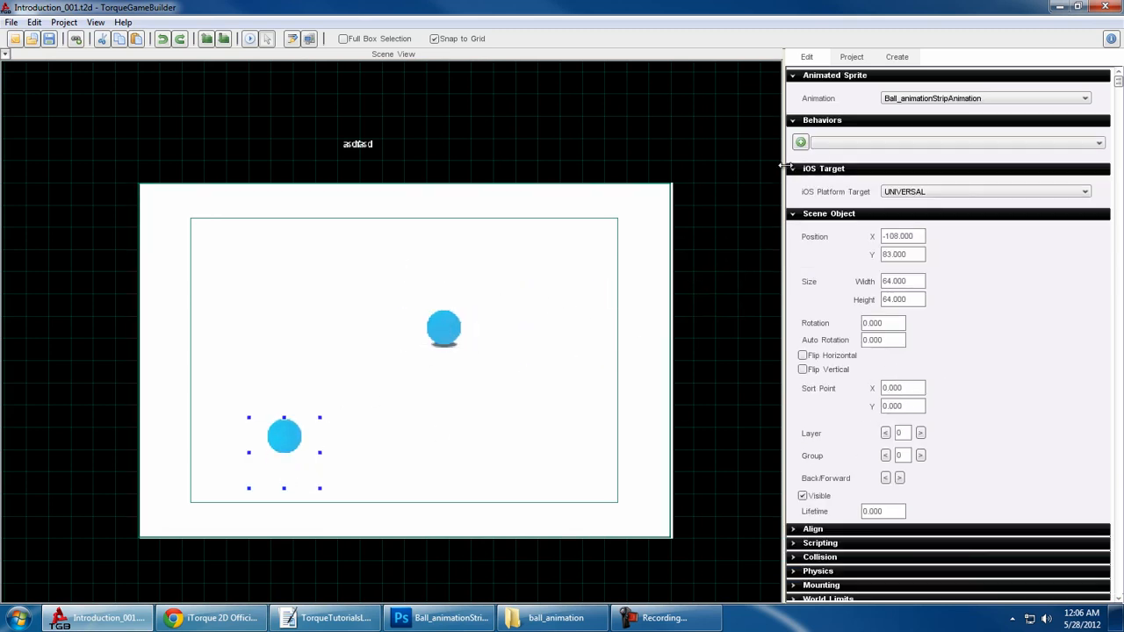
{"action": "left_click", "coordinate": [729, 204]}
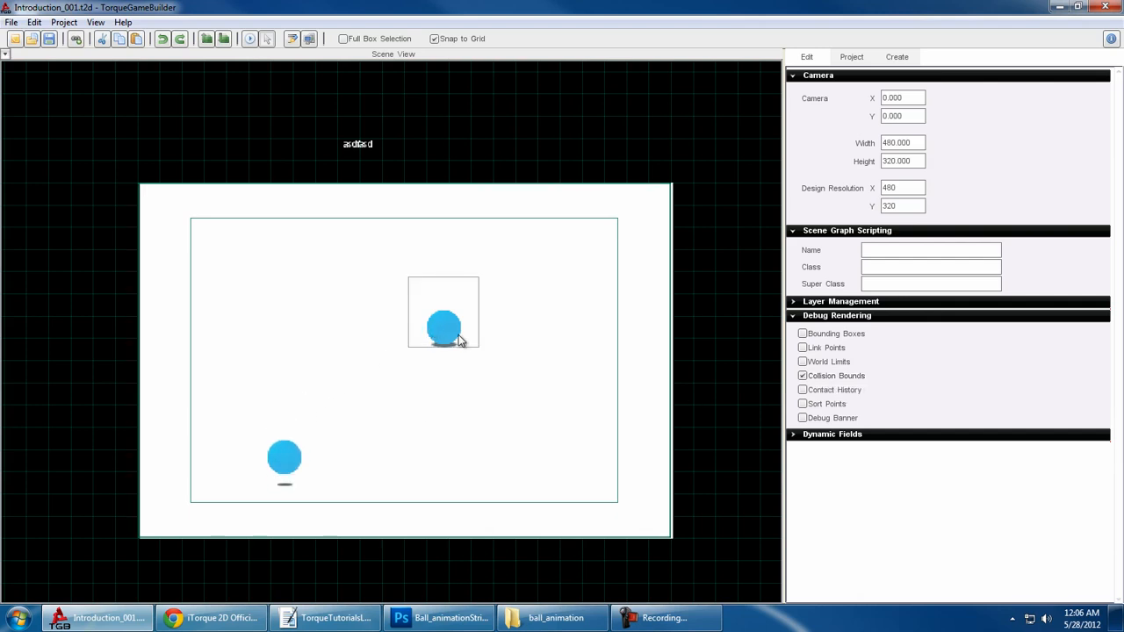
- Reshape the animated ball's collision polygon into an irregular five-point outline narrower than its bounding square, and save it
{"action": "left_click", "coordinate": [281, 469]}
{"action": "left_click", "coordinate": [260, 413]}
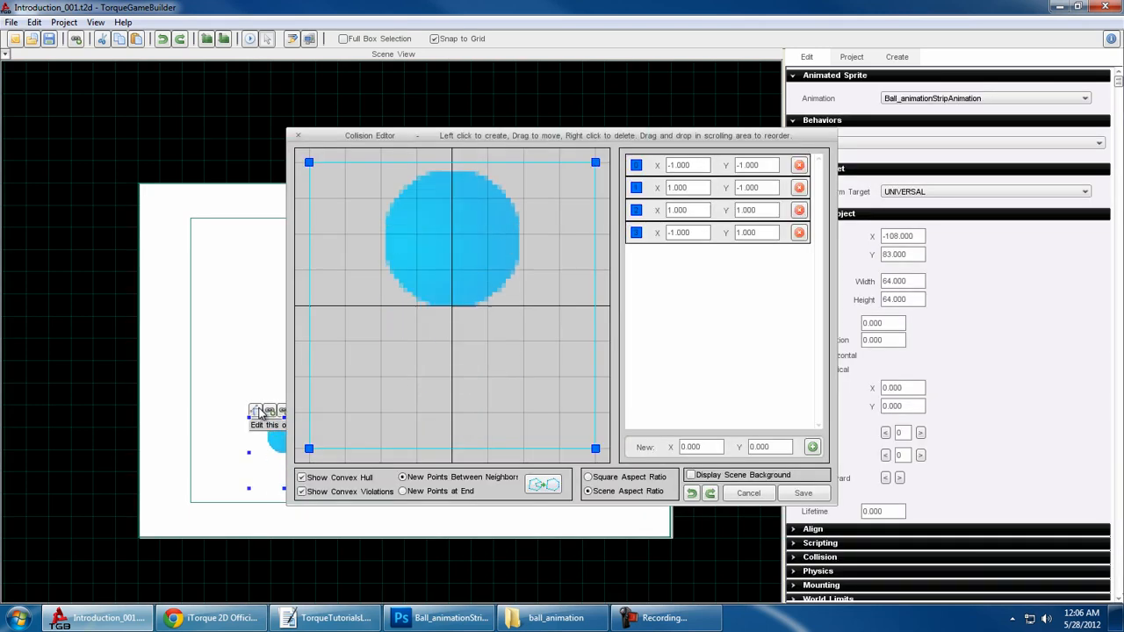
{"action": "left_click_drag", "start_coordinate": [319, 184], "coordinate": [393, 262]}
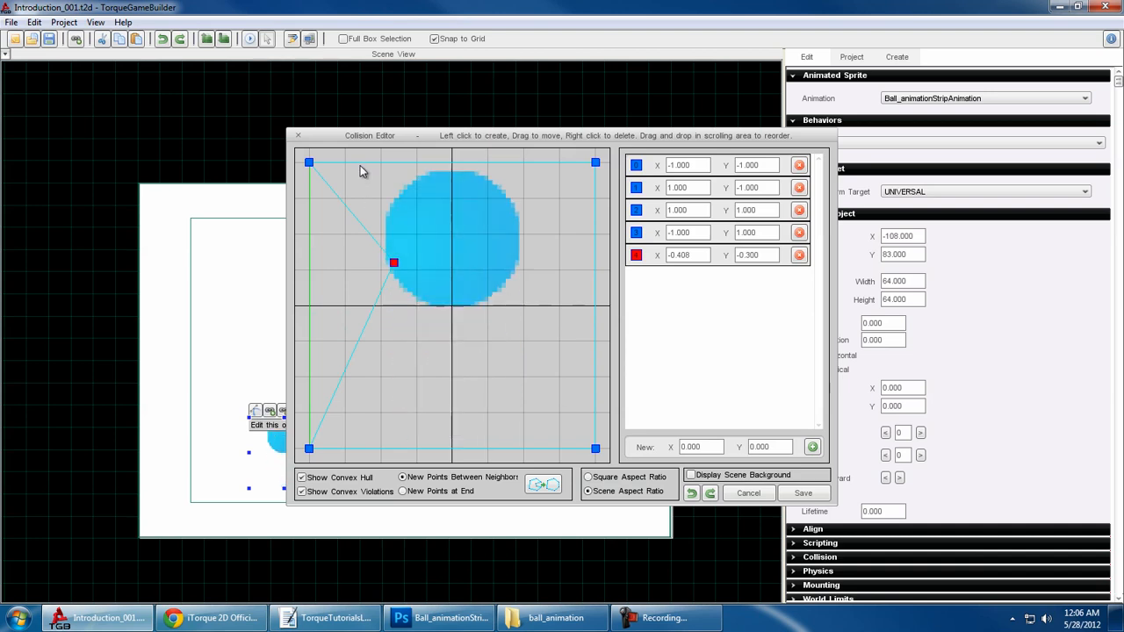
{"action": "left_click_drag", "start_coordinate": [362, 166], "coordinate": [460, 236]}
{"action": "right_click", "coordinate": [310, 163]}
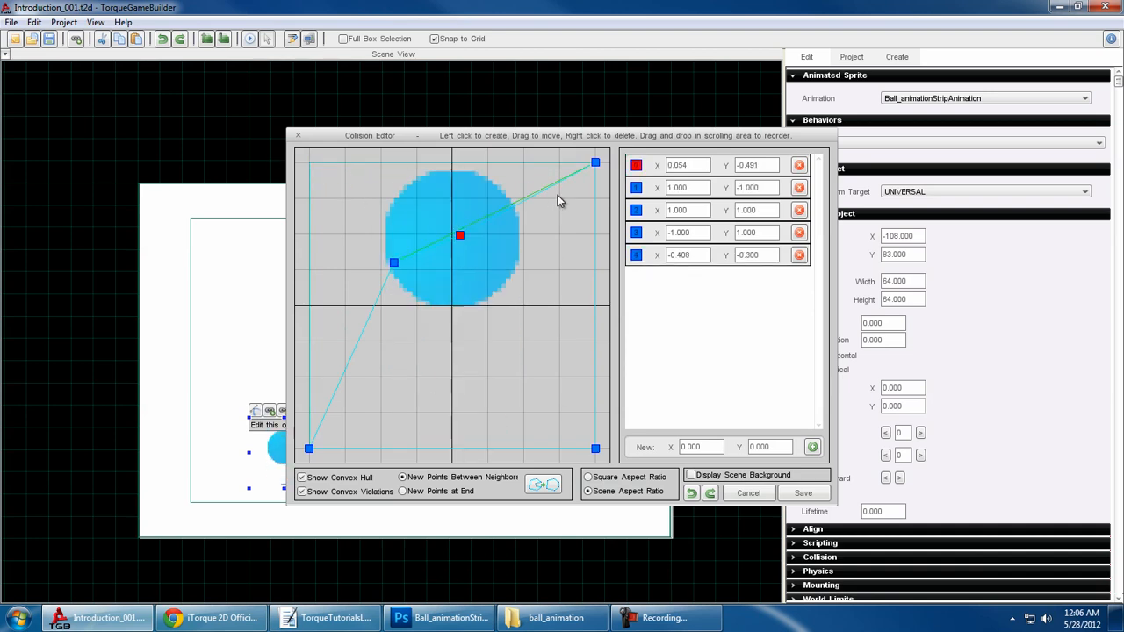
{"action": "left_click_drag", "start_coordinate": [595, 164], "coordinate": [549, 313]}
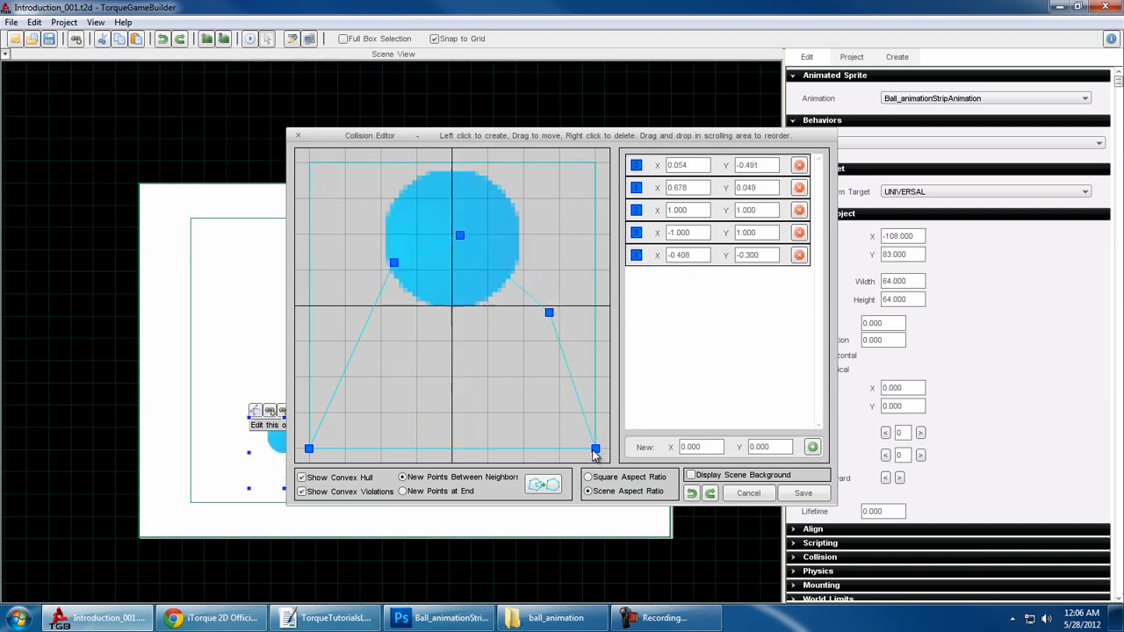
{"action": "left_click_drag", "start_coordinate": [595, 451], "coordinate": [515, 437]}
{"action": "left_click_drag", "start_coordinate": [309, 449], "coordinate": [370, 415]}
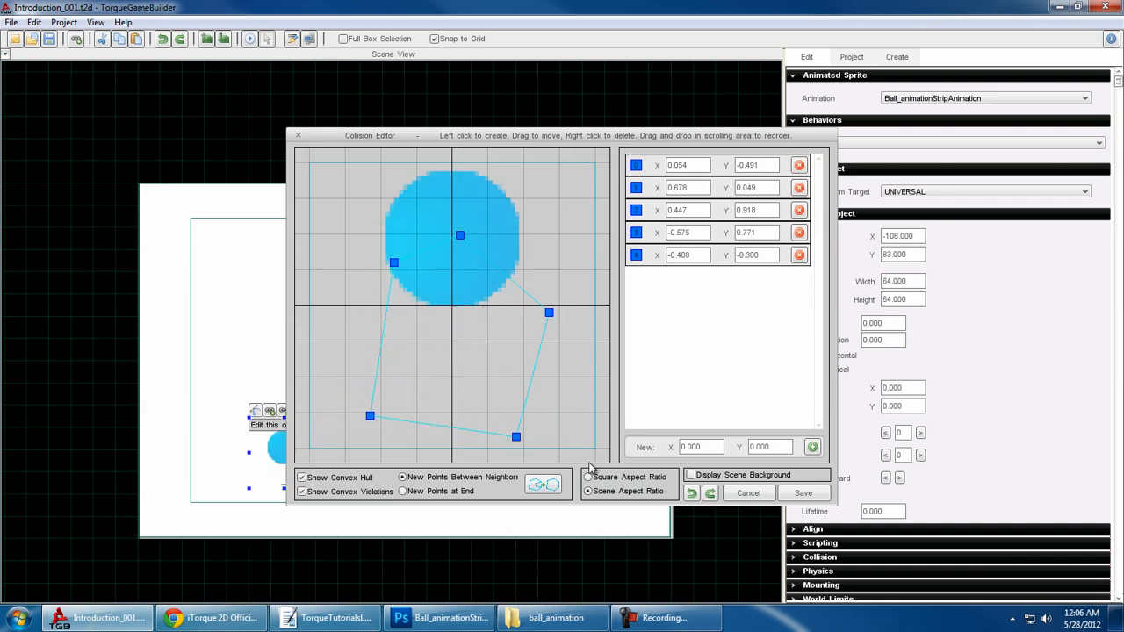
{"action": "left_click", "coordinate": [803, 492]}
- Delete the white background sprite from the scene, check the static ball's outline, and deselect everything
{"action": "left_click", "coordinate": [646, 481]}
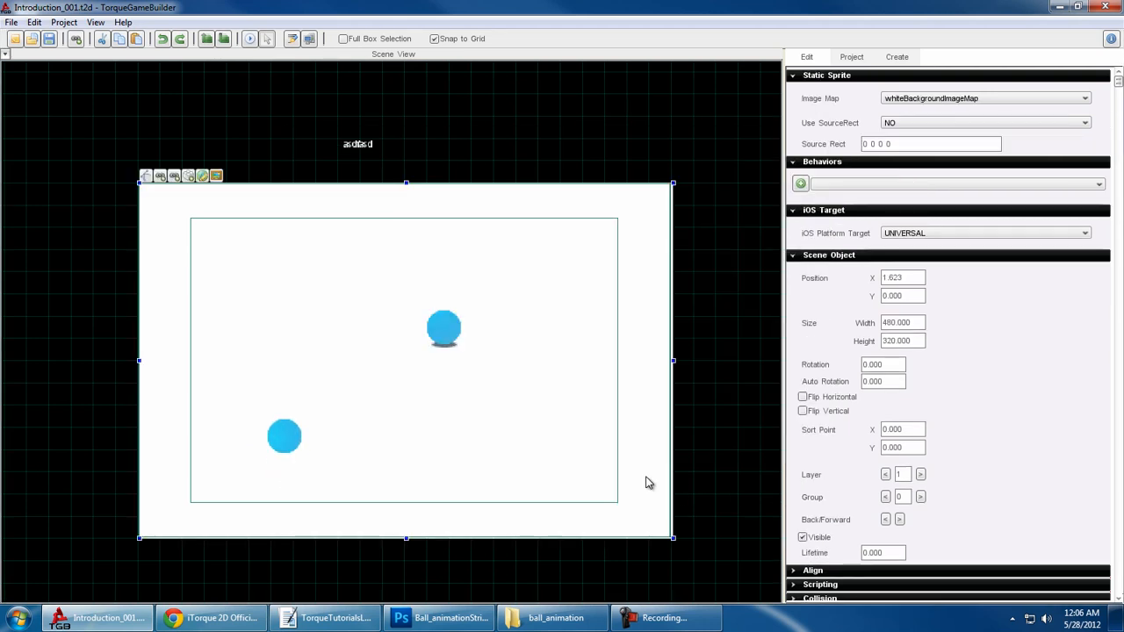
{"action": "key", "text": "Delete"}
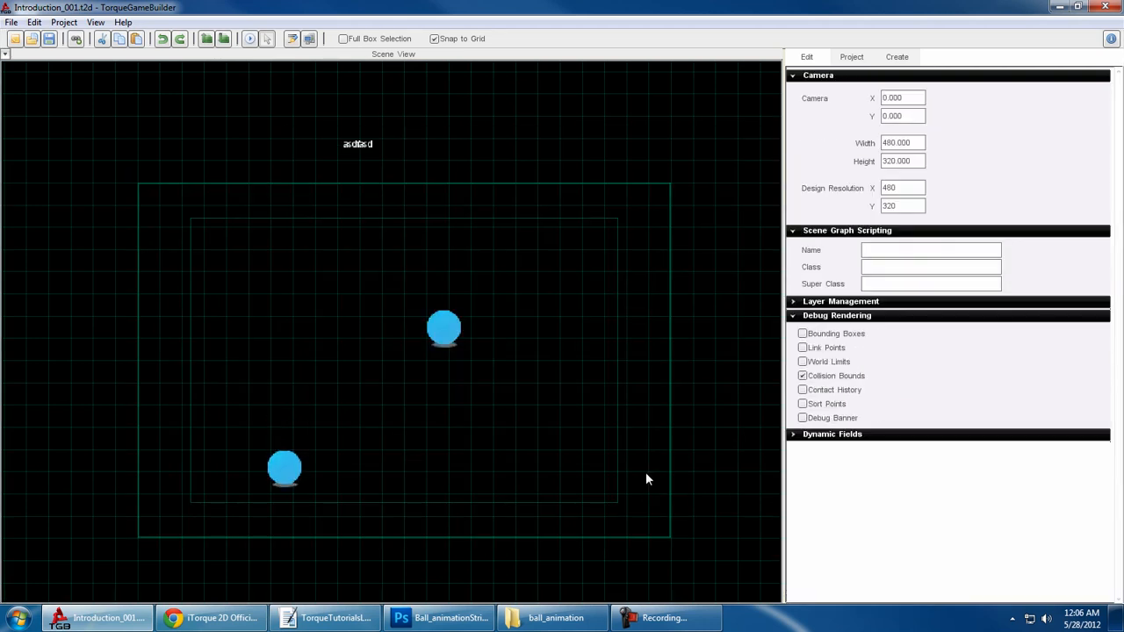
{"action": "left_click", "coordinate": [426, 295]}
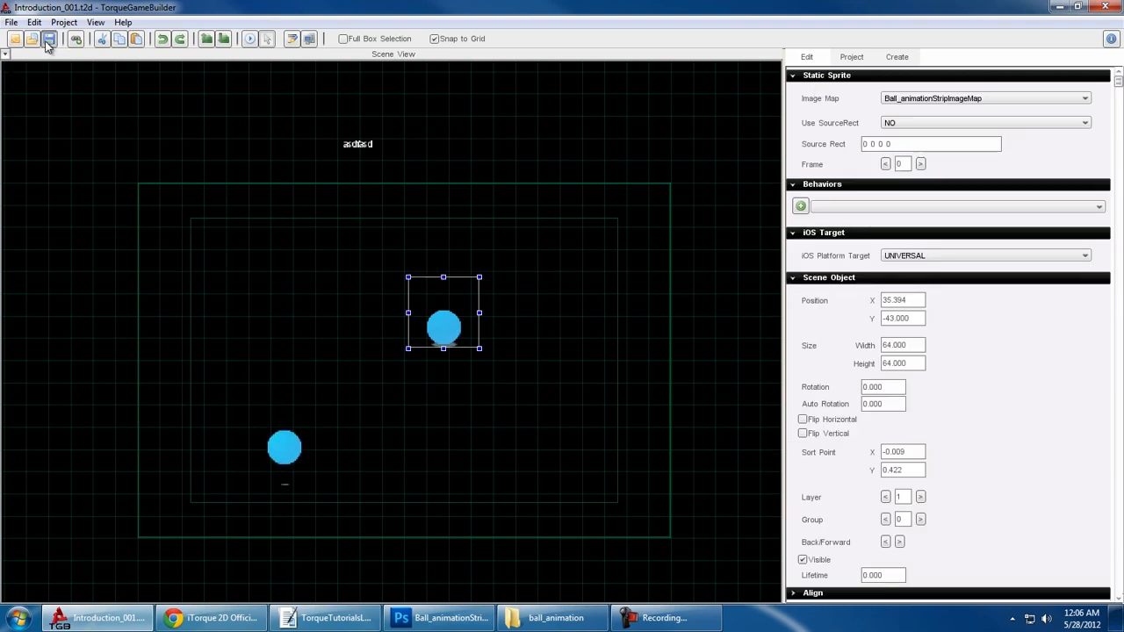
{"action": "left_click", "coordinate": [673, 132]}
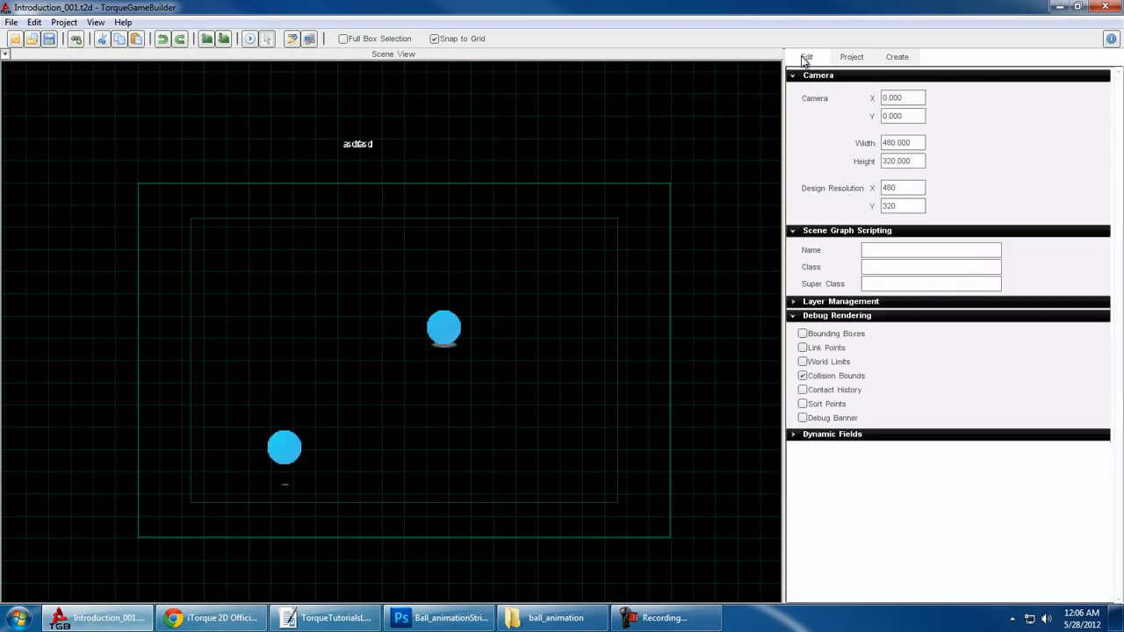
- Switch debug rendering from Collision Bounds to Contact History and review the static ball's collision polygon
{"action": "left_click", "coordinate": [839, 376]}
{"action": "left_click", "coordinate": [821, 389]}
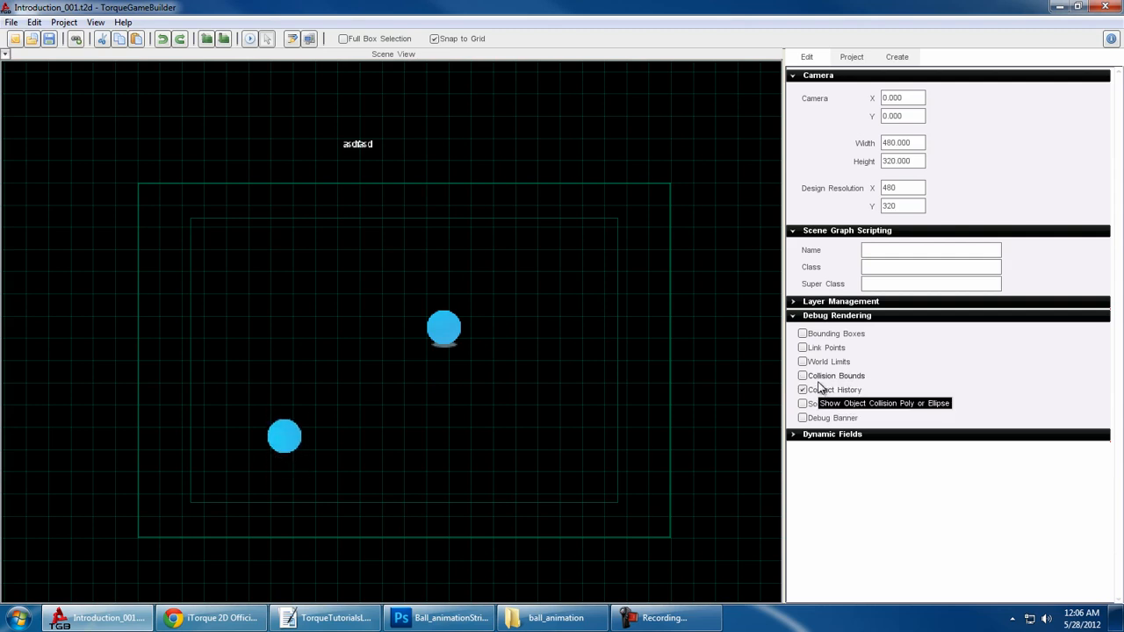
{"action": "left_click", "coordinate": [450, 331]}
{"action": "left_click", "coordinate": [421, 268]}
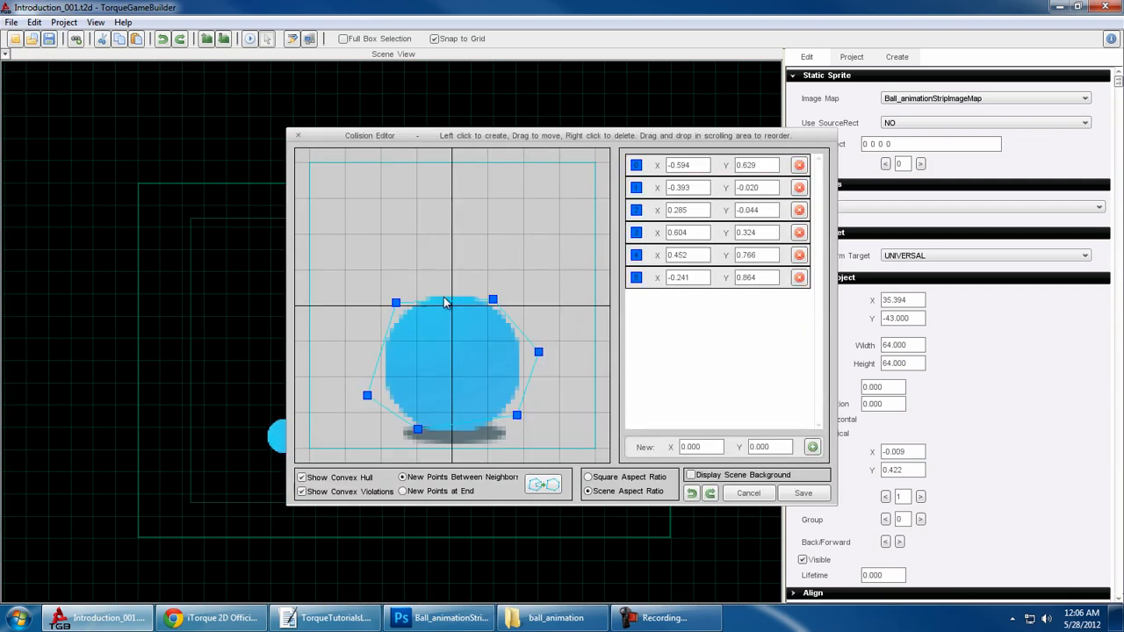
{"action": "left_click", "coordinate": [801, 494]}
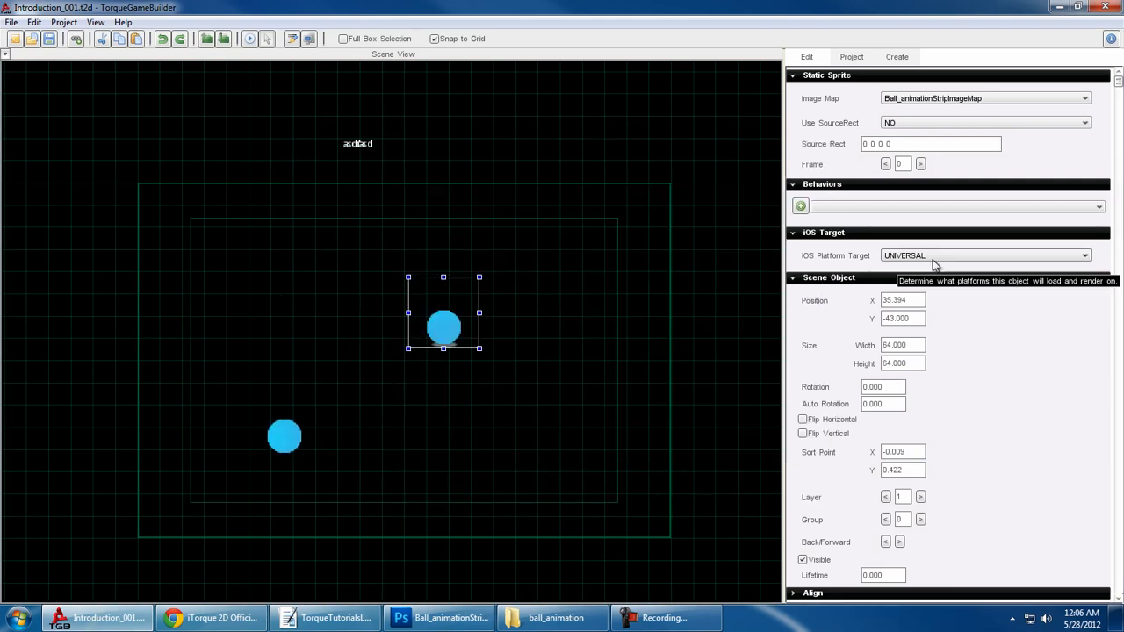
{"action": "left_click", "coordinate": [703, 246]}
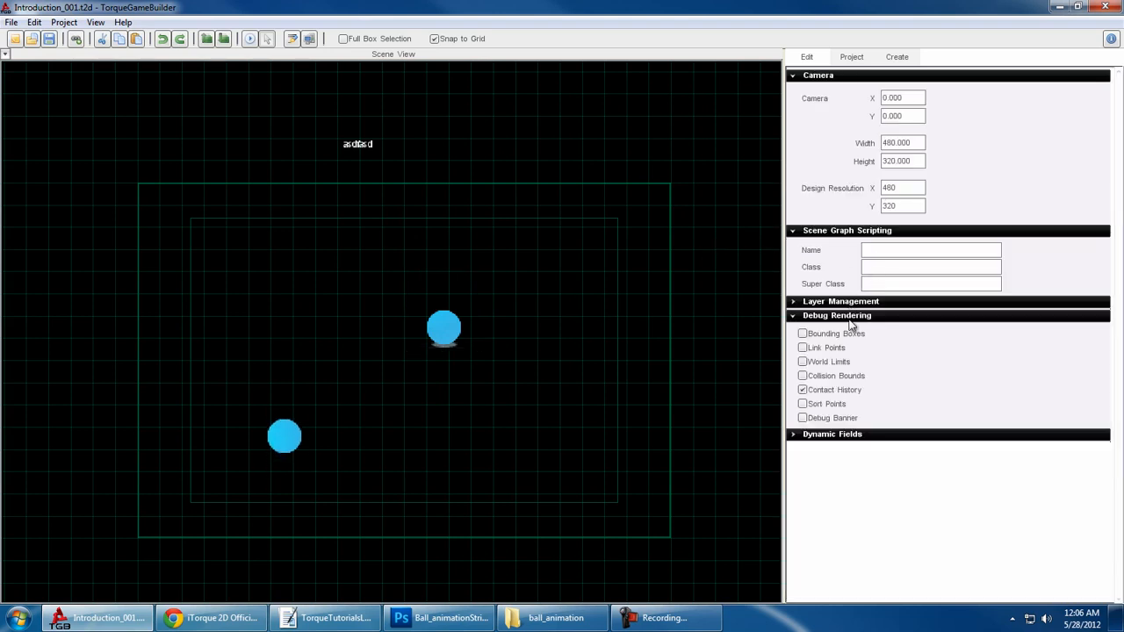
- Try the Sort Points and Debug Banner debug rendering options on and off, also disabling Contact History
{"action": "left_click", "coordinate": [826, 404]}
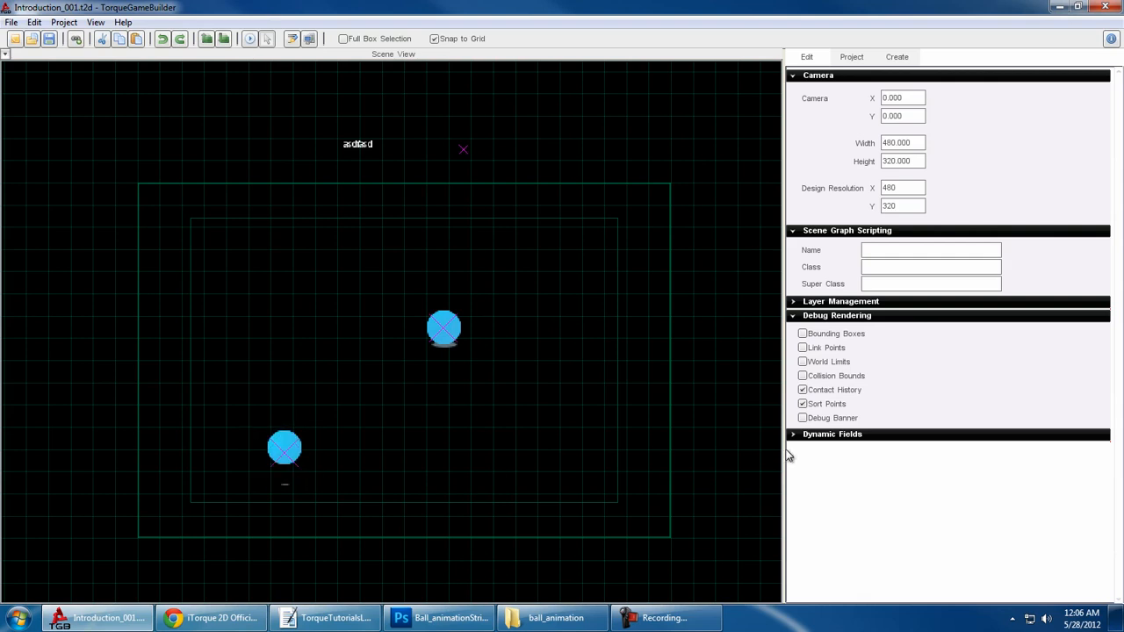
{"action": "left_click", "coordinate": [803, 390]}
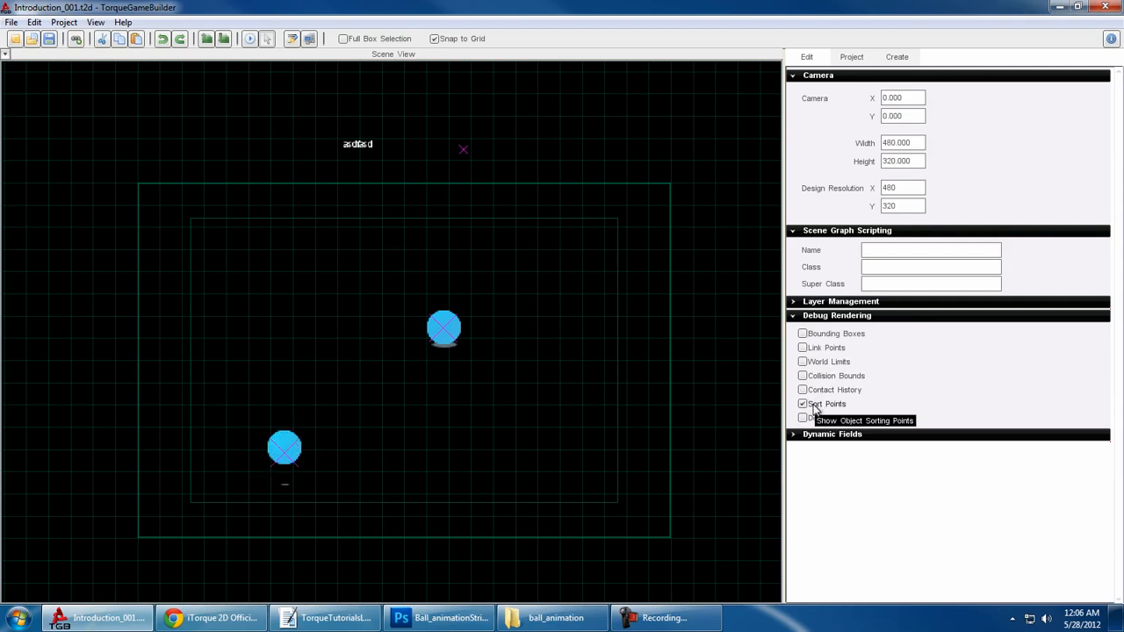
{"action": "left_click", "coordinate": [814, 406]}
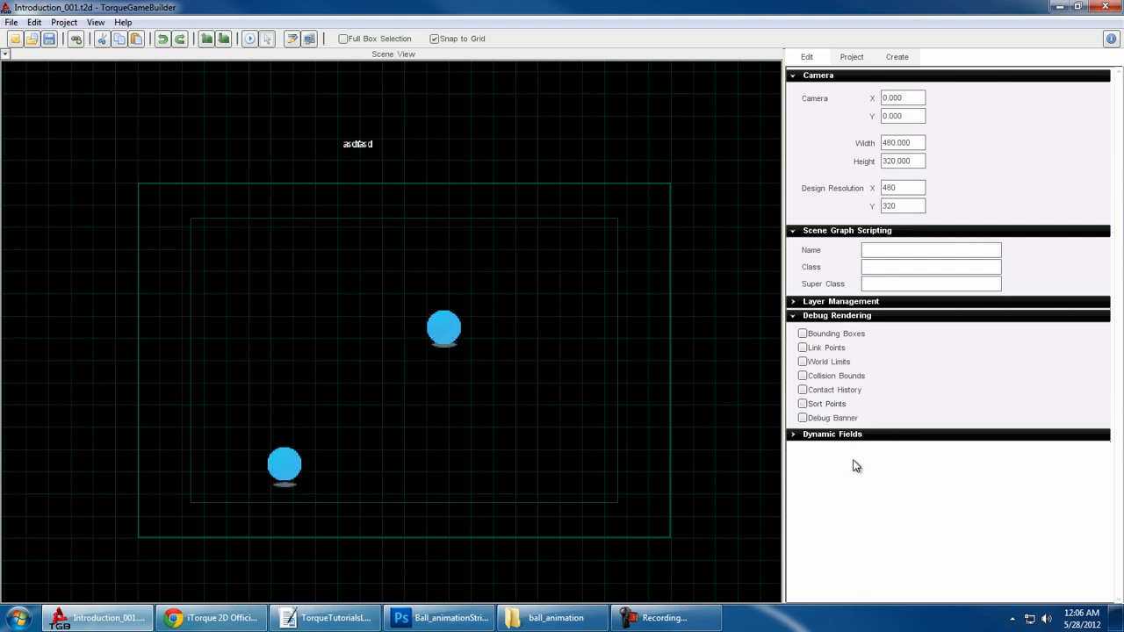
{"action": "left_click", "coordinate": [833, 419]}
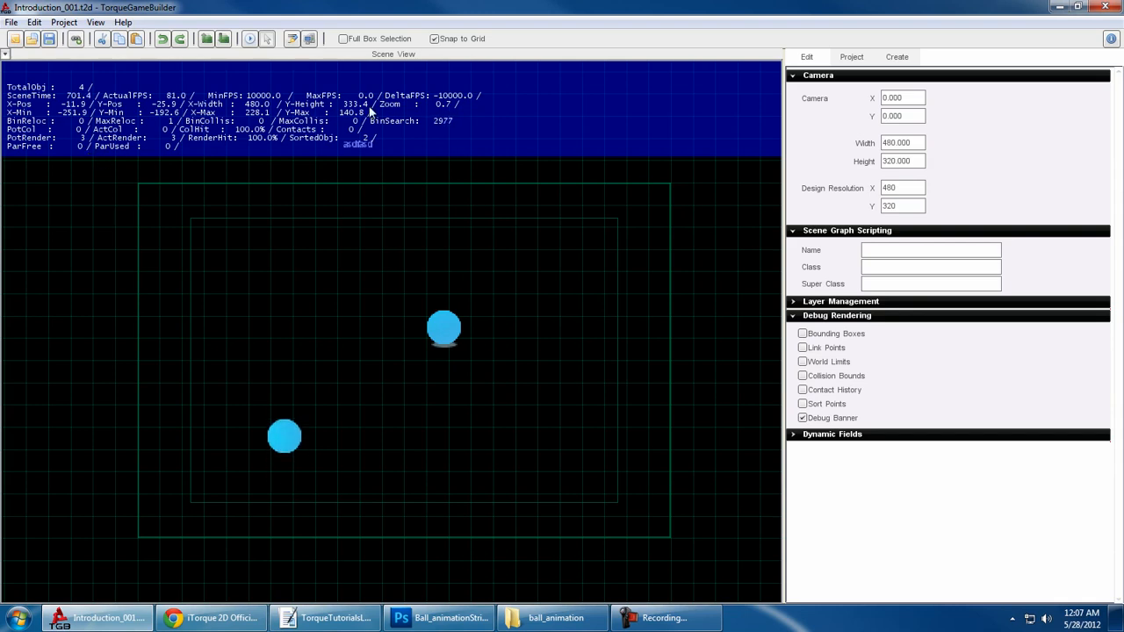
{"action": "left_click", "coordinate": [841, 419]}
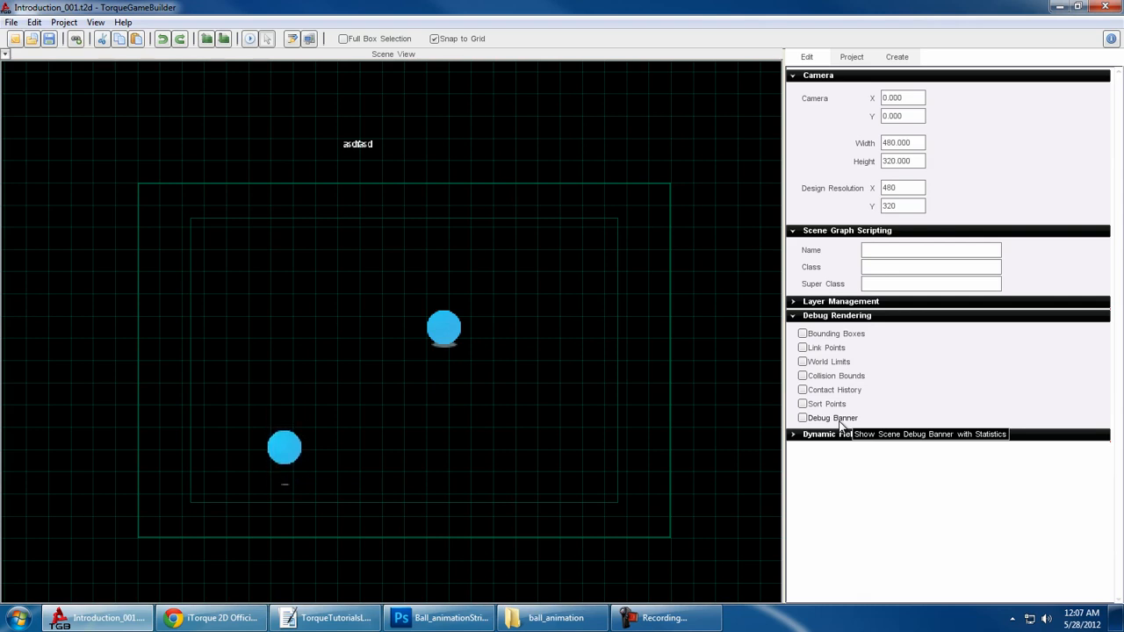
- Inspect the scene's Dynamic Fields, collapse the debug sections, and show the Static Sprites in the creation library
{"action": "left_click", "coordinate": [835, 435]}
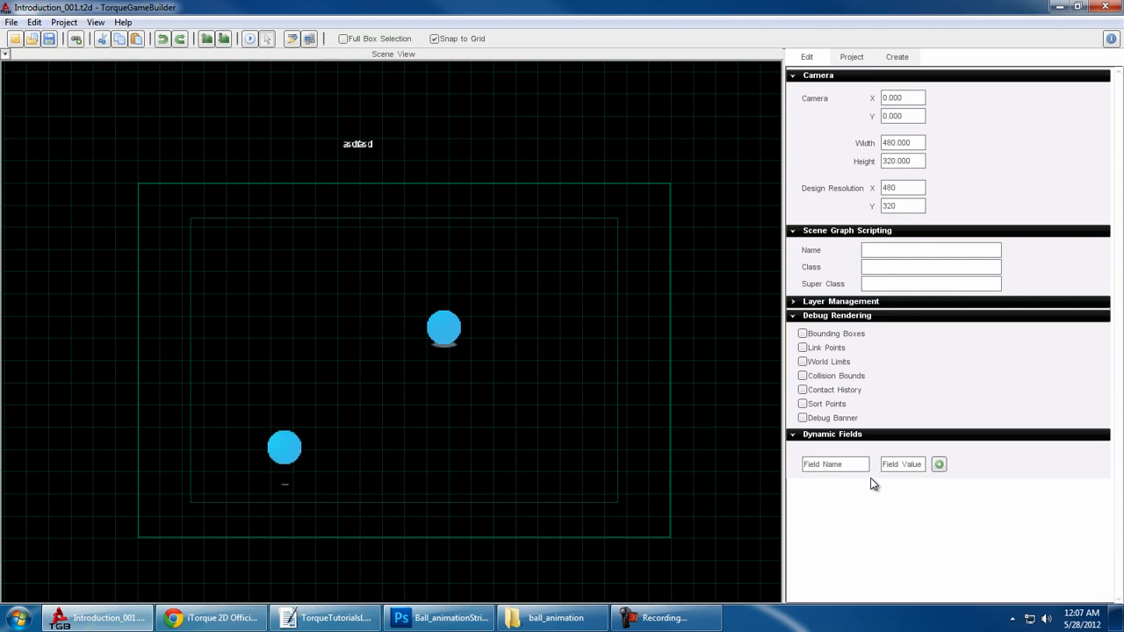
{"action": "left_click", "coordinate": [853, 437]}
{"action": "left_click", "coordinate": [808, 318]}
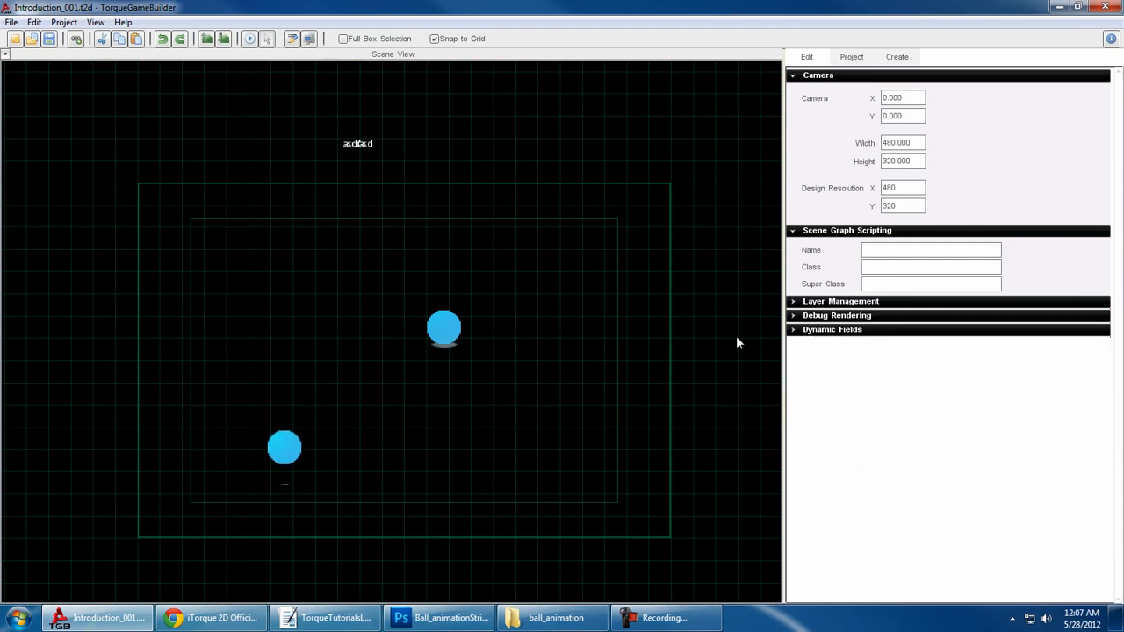
{"action": "left_click", "coordinate": [897, 57]}
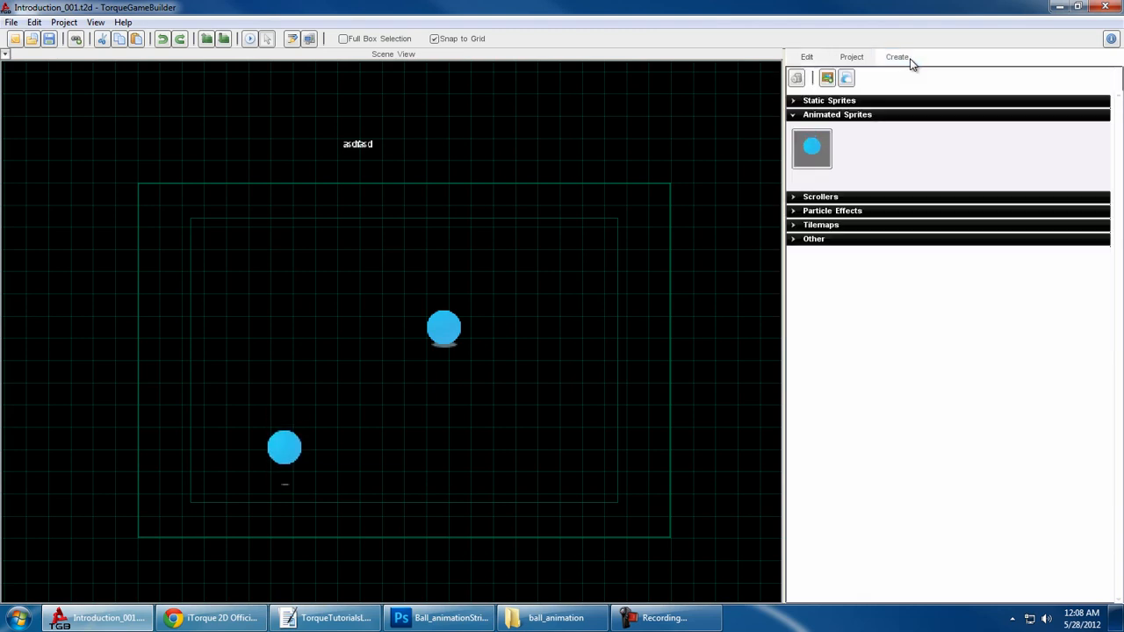
{"action": "left_click", "coordinate": [867, 102]}
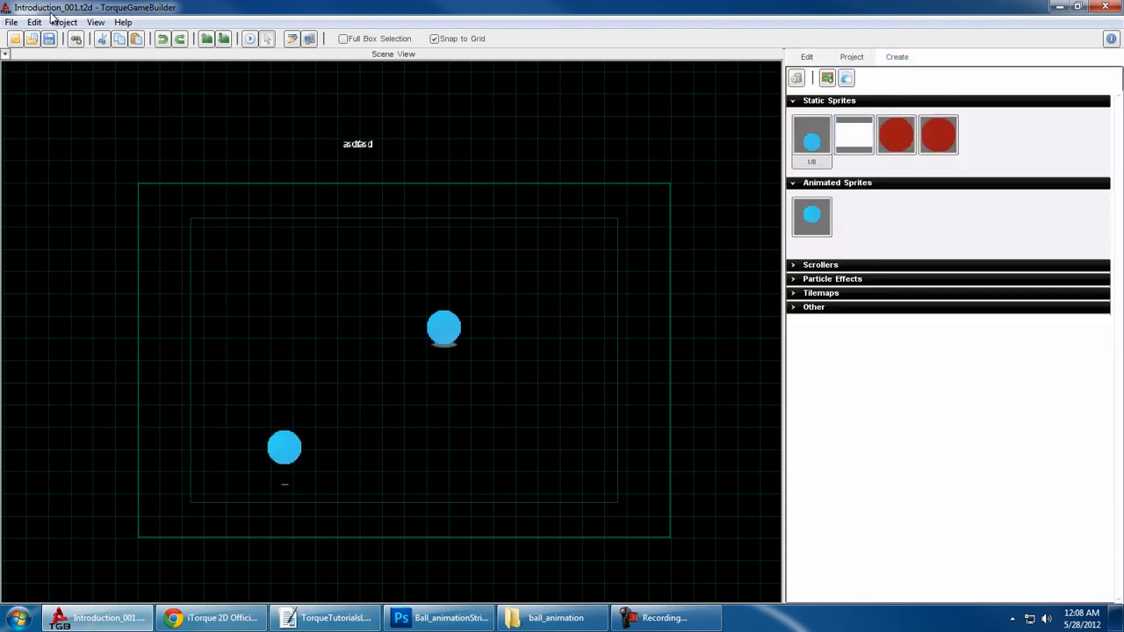
- Create a new project named torqueTutorial from the iPhone (iPhone / iPod Touch app) template and maximize the editor window
{"action": "left_click", "coordinate": [11, 22]}
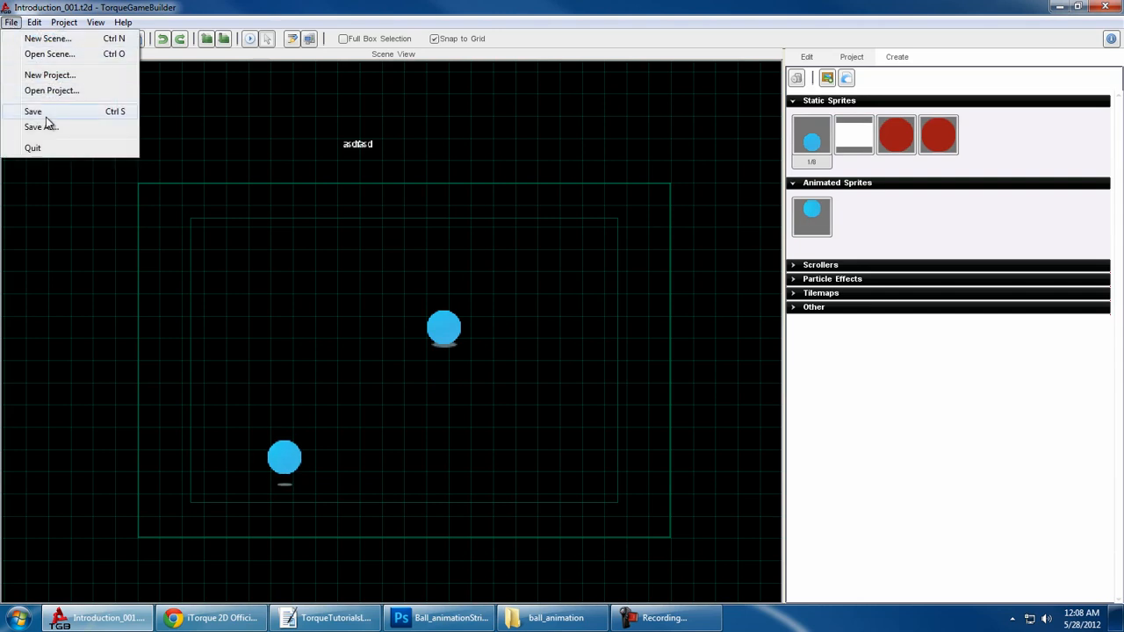
{"action": "left_click", "coordinate": [51, 75]}
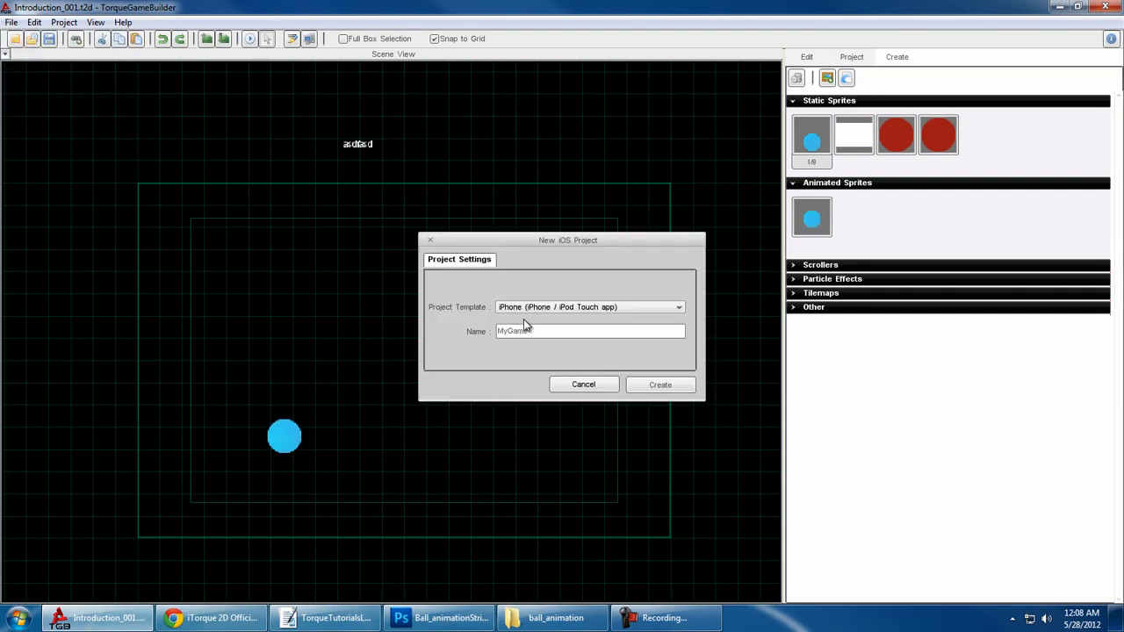
{"action": "type", "text": "torqueTutorial"}
{"action": "left_click", "coordinate": [661, 386]}
{"action": "left_click", "coordinate": [624, 358]}
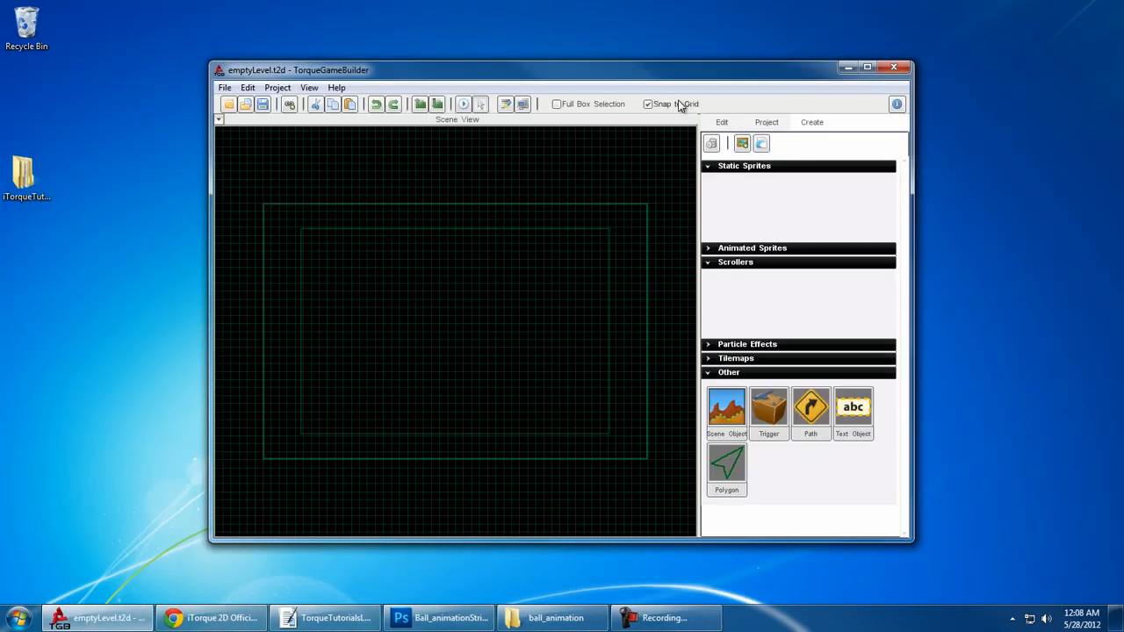
{"action": "double_click", "coordinate": [689, 80]}
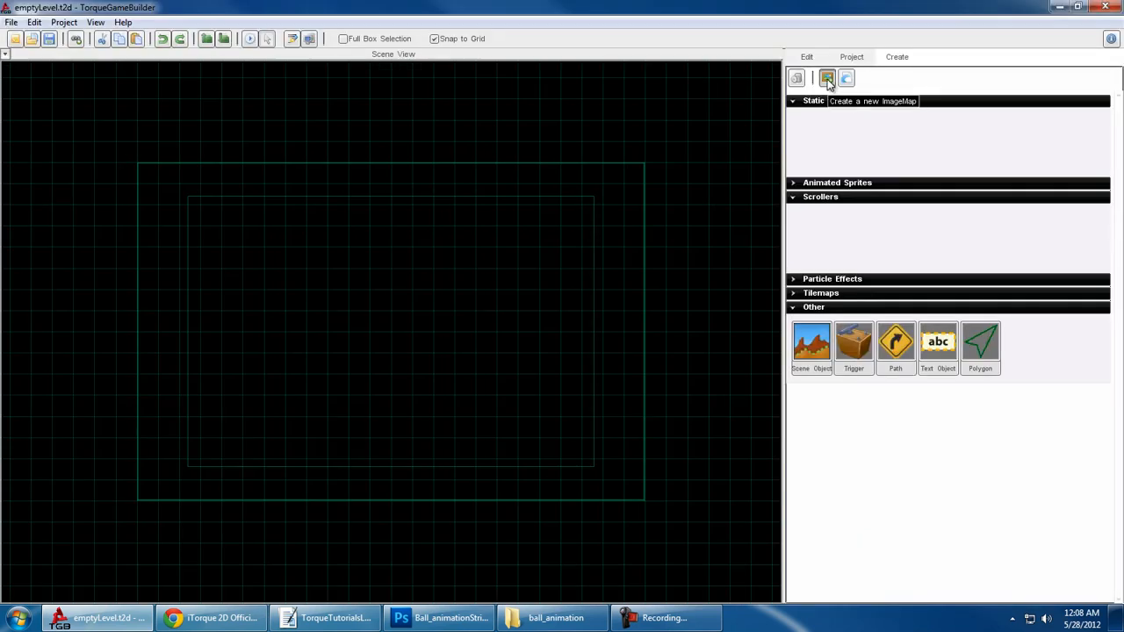
- Create a new image map in the empty project from 72Ball.png in the ball_animation folder
{"action": "left_click", "coordinate": [63, 22]}
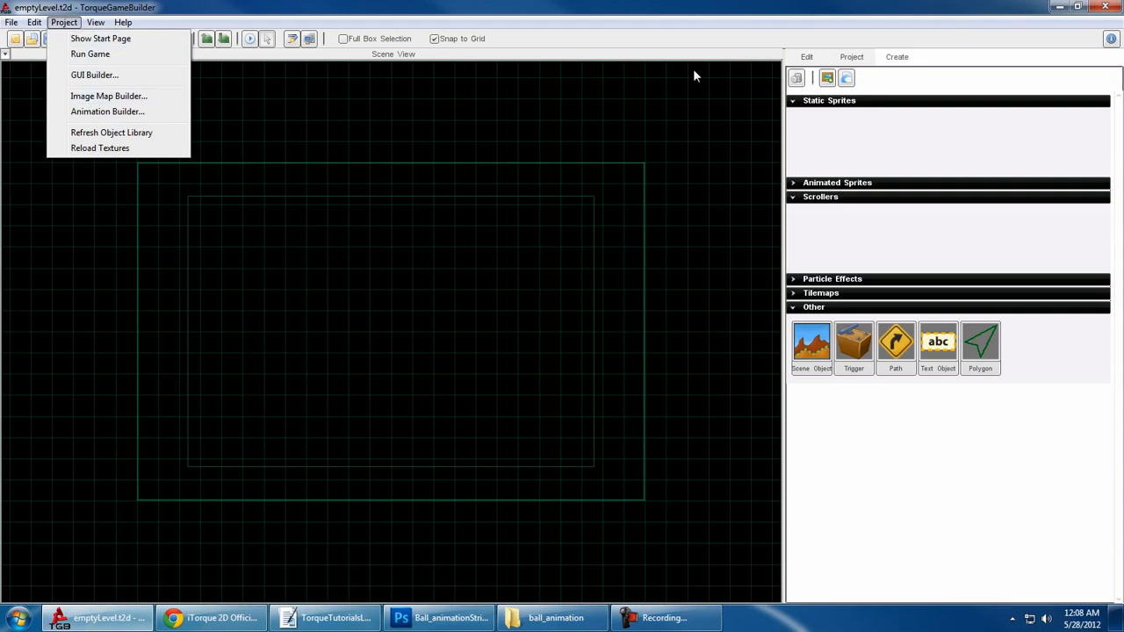
{"action": "left_click", "coordinate": [820, 80]}
{"action": "left_click", "coordinate": [826, 80]}
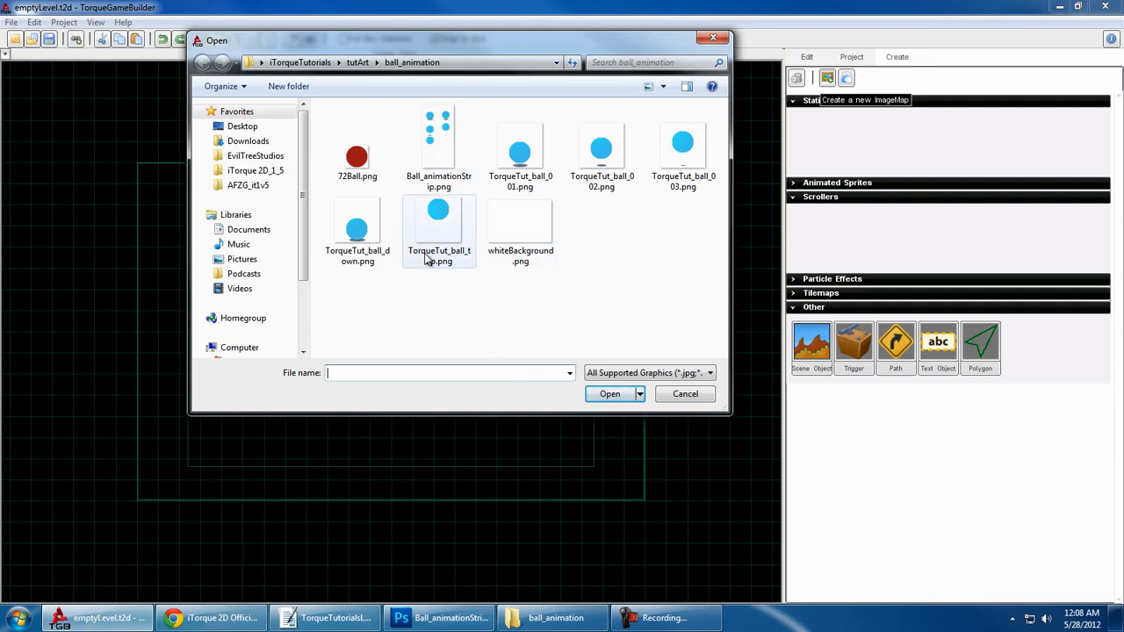
{"action": "double_click", "coordinate": [358, 163]}
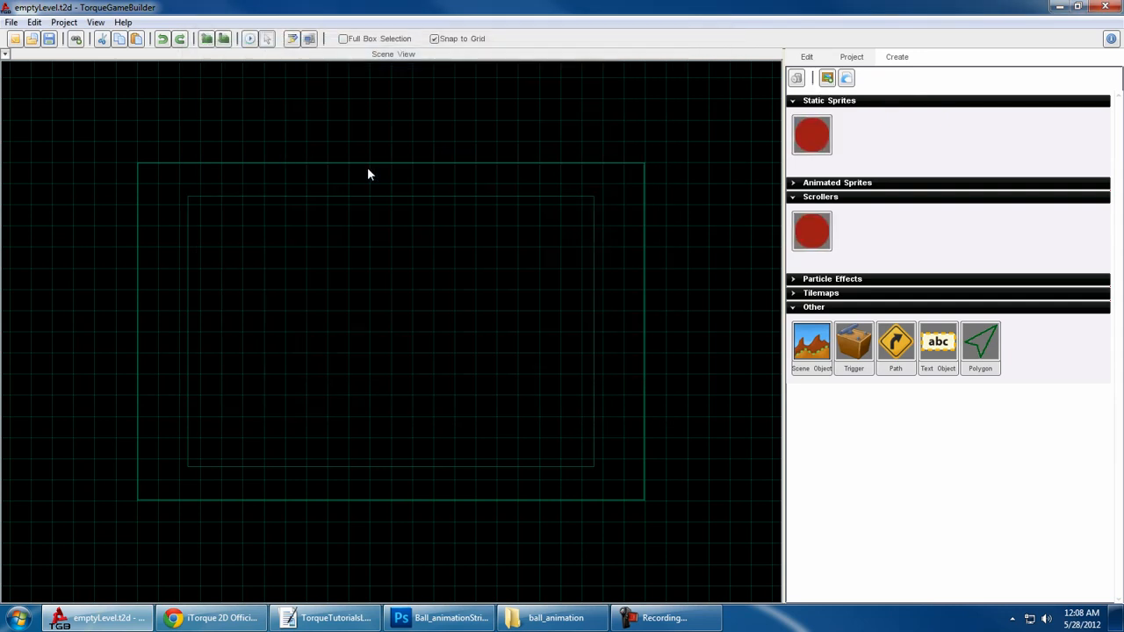
- Try the CELL and KEY image modes on the red ball's image map and return it to FULL
{"action": "double_click", "coordinate": [816, 140]}
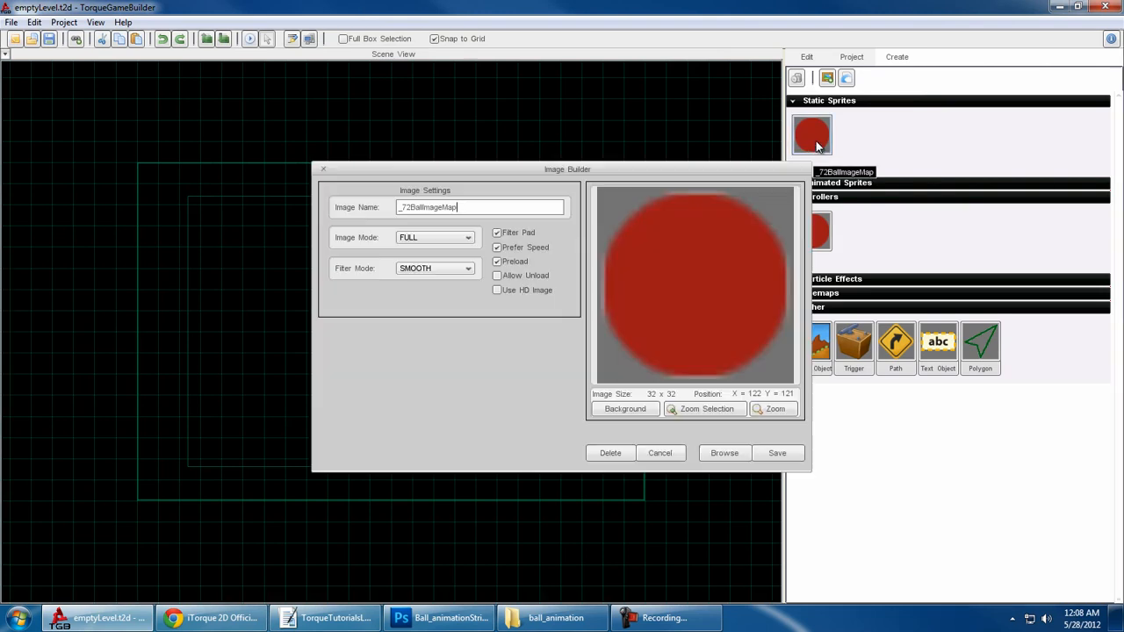
{"action": "left_click", "coordinate": [455, 241]}
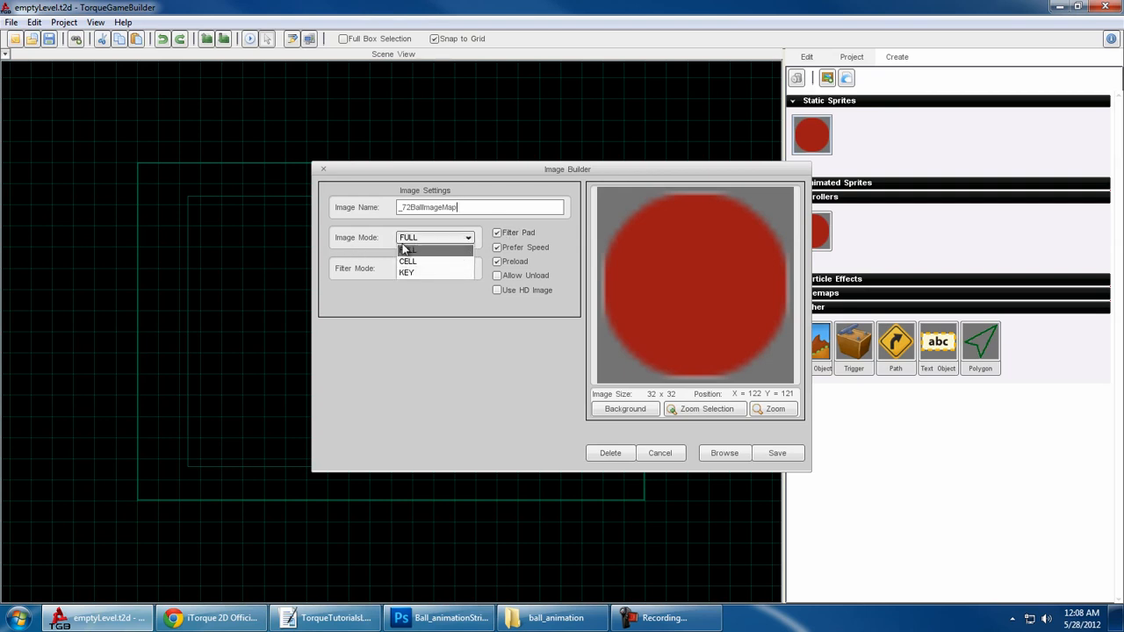
{"action": "left_click", "coordinate": [420, 262]}
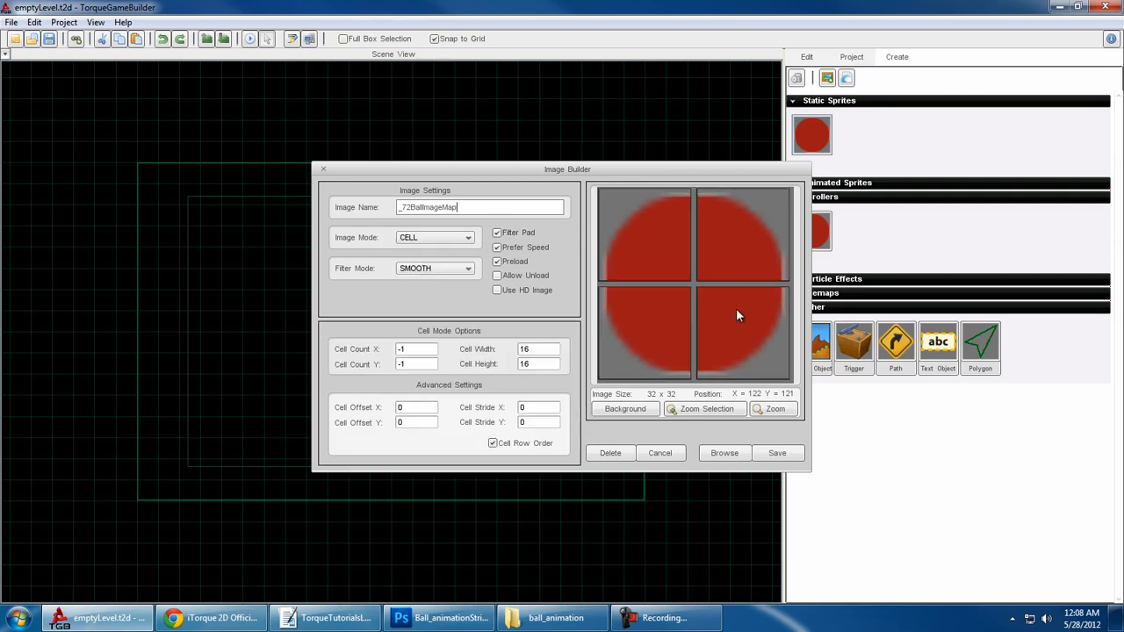
{"action": "left_click", "coordinate": [436, 241]}
{"action": "left_click", "coordinate": [418, 273]}
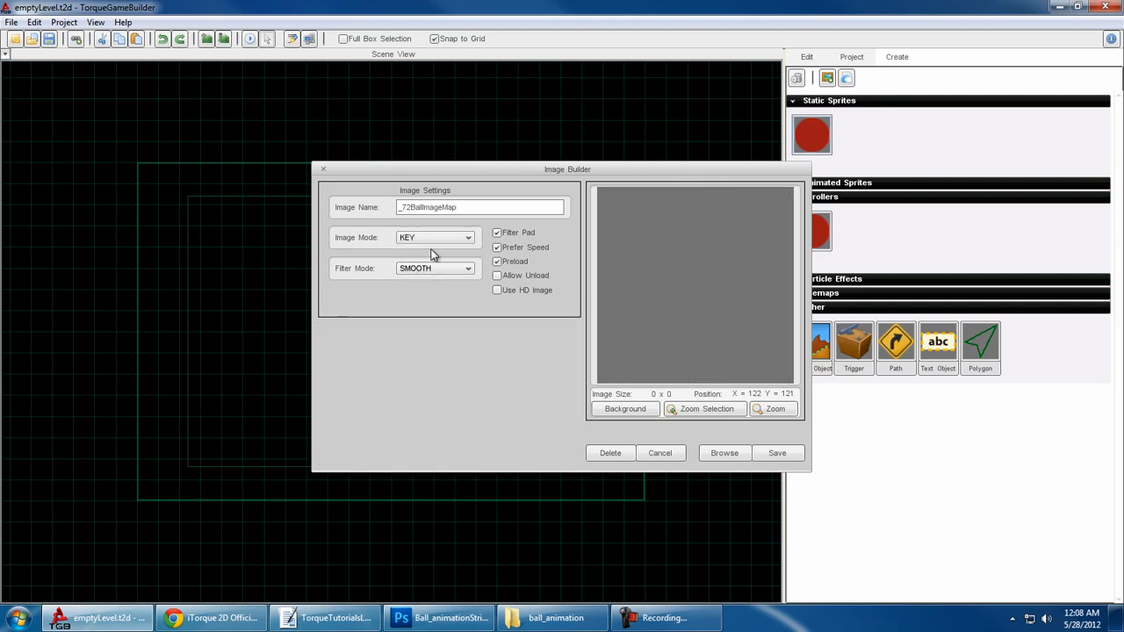
{"action": "left_click", "coordinate": [436, 239]}
{"action": "left_click", "coordinate": [432, 252]}
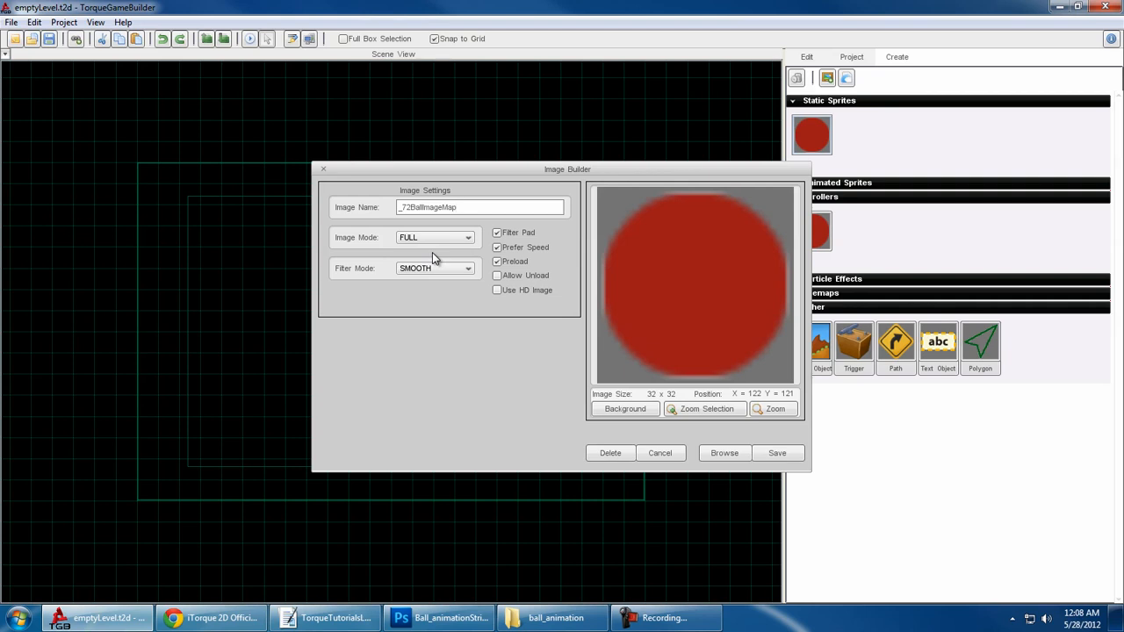
- Set the red ball image map's filter mode to NONE, turn off Filter Pad, and save it
{"action": "left_click", "coordinate": [446, 266]}
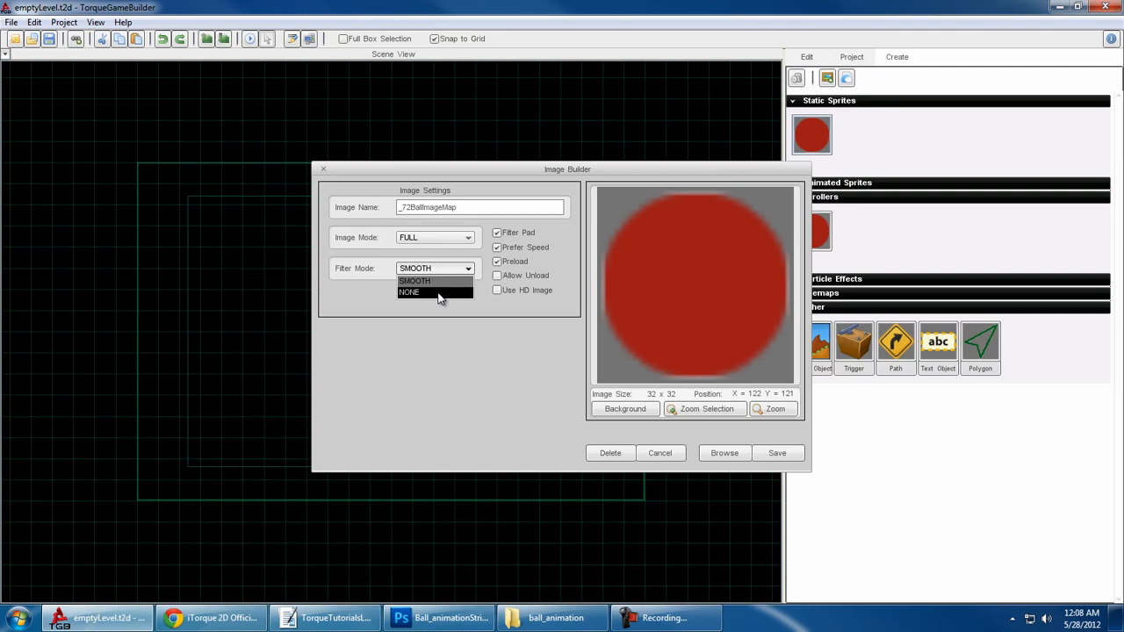
{"action": "left_click", "coordinate": [439, 295]}
{"action": "left_click", "coordinate": [498, 233]}
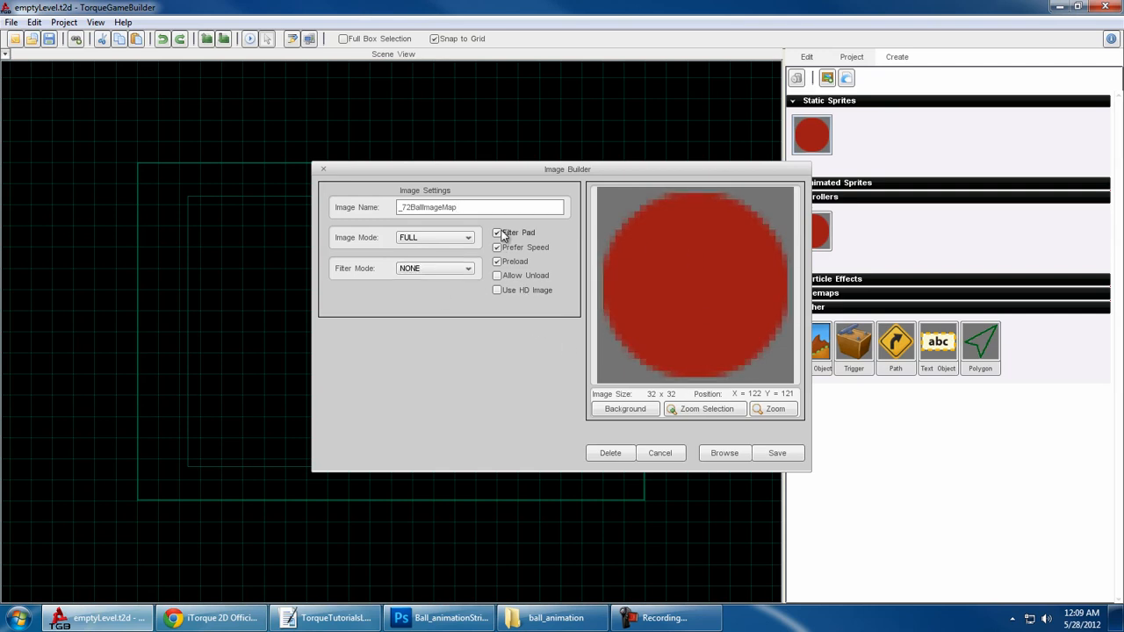
{"action": "left_click", "coordinate": [778, 453]}
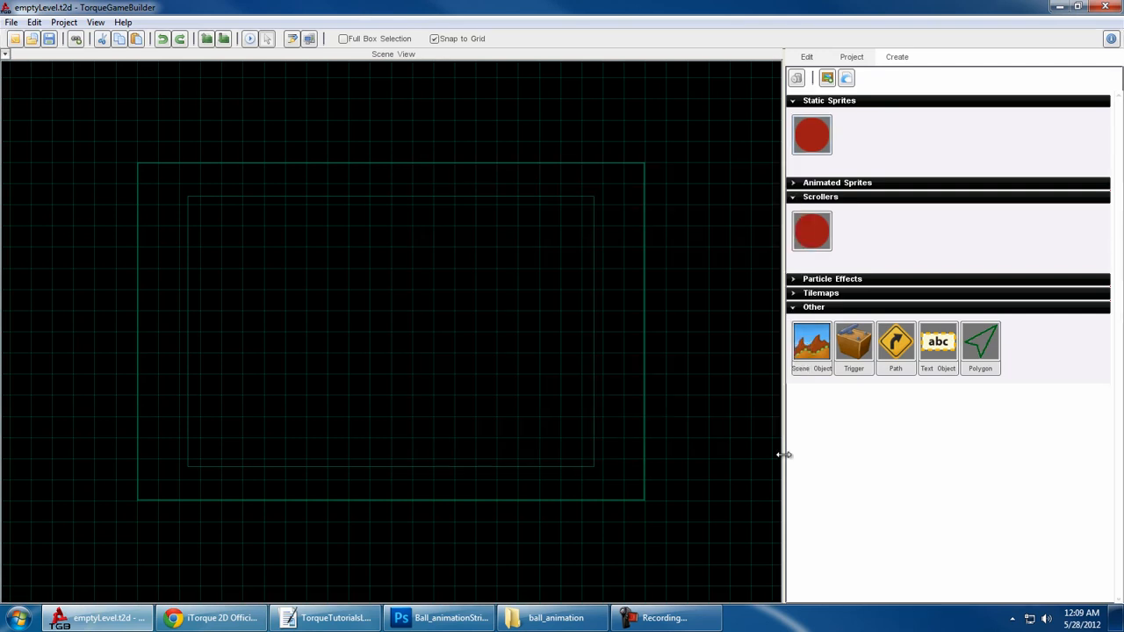
- Create a new image map from Ball_animationStrip.png and open its image settings
{"action": "left_click", "coordinate": [826, 78]}
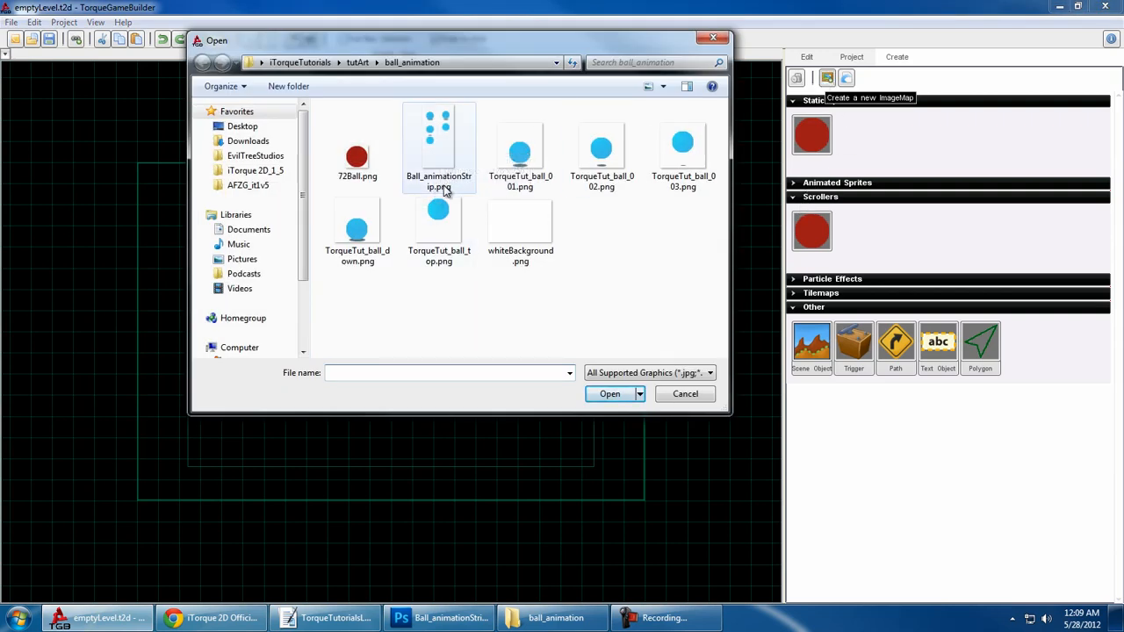
{"action": "double_click", "coordinate": [435, 149]}
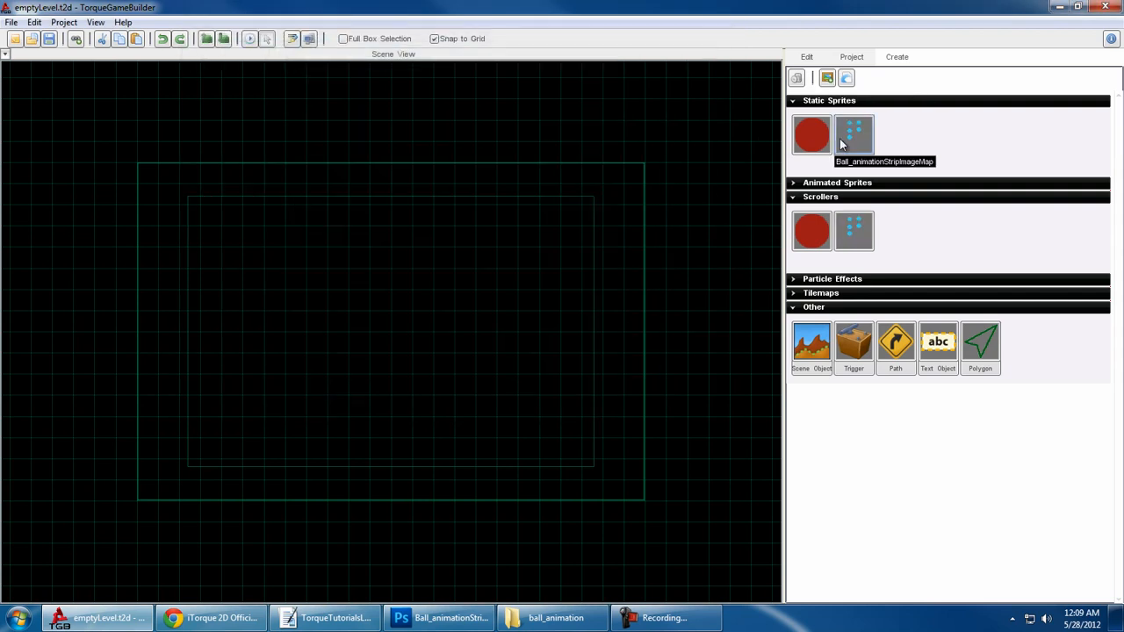
{"action": "double_click", "coordinate": [859, 139]}
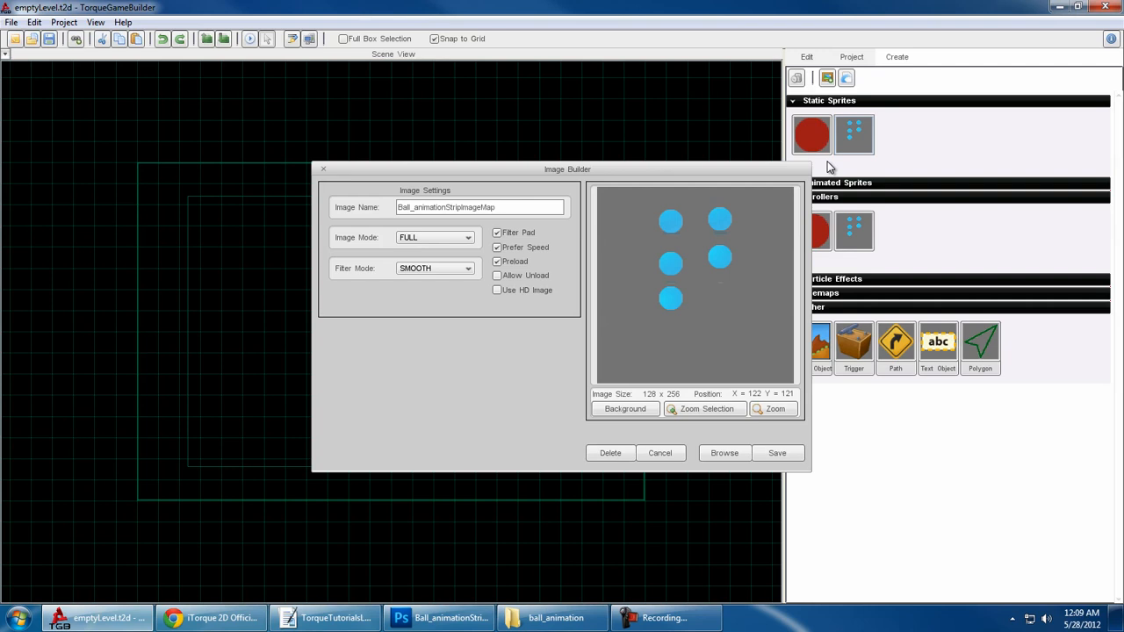
- Configure the ball strip image map with CELL mode, filter mode NONE, Filter Pad off and a cell height of 64, and save it
{"action": "left_click", "coordinate": [459, 238]}
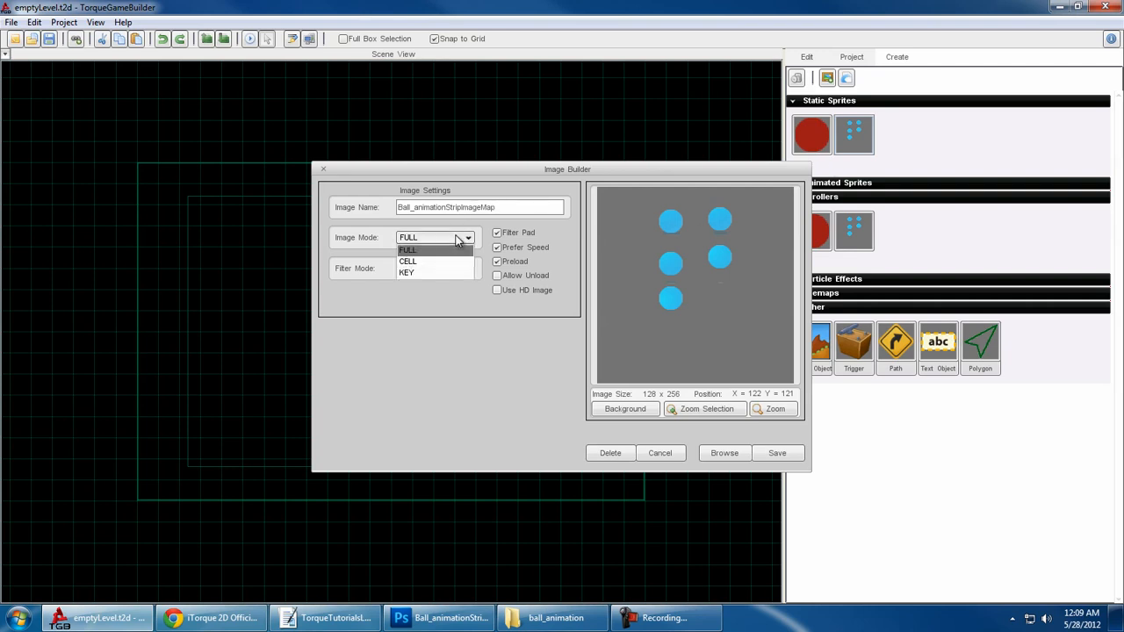
{"action": "left_click", "coordinate": [437, 263]}
{"action": "left_click", "coordinate": [463, 268]}
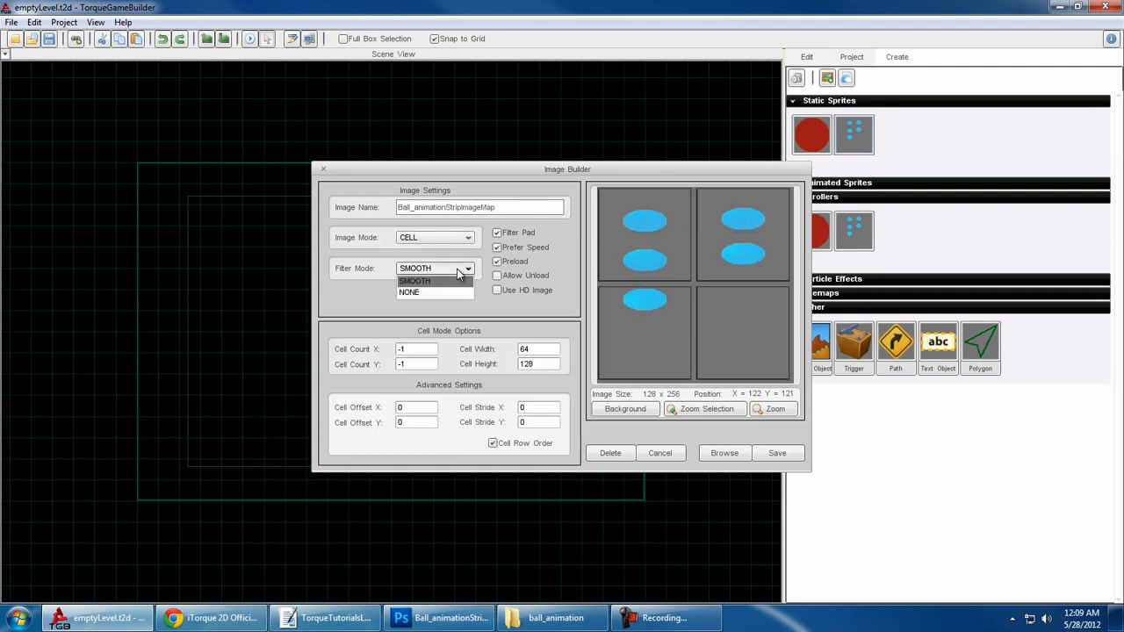
{"action": "left_click", "coordinate": [431, 293]}
{"action": "left_click", "coordinate": [497, 233]}
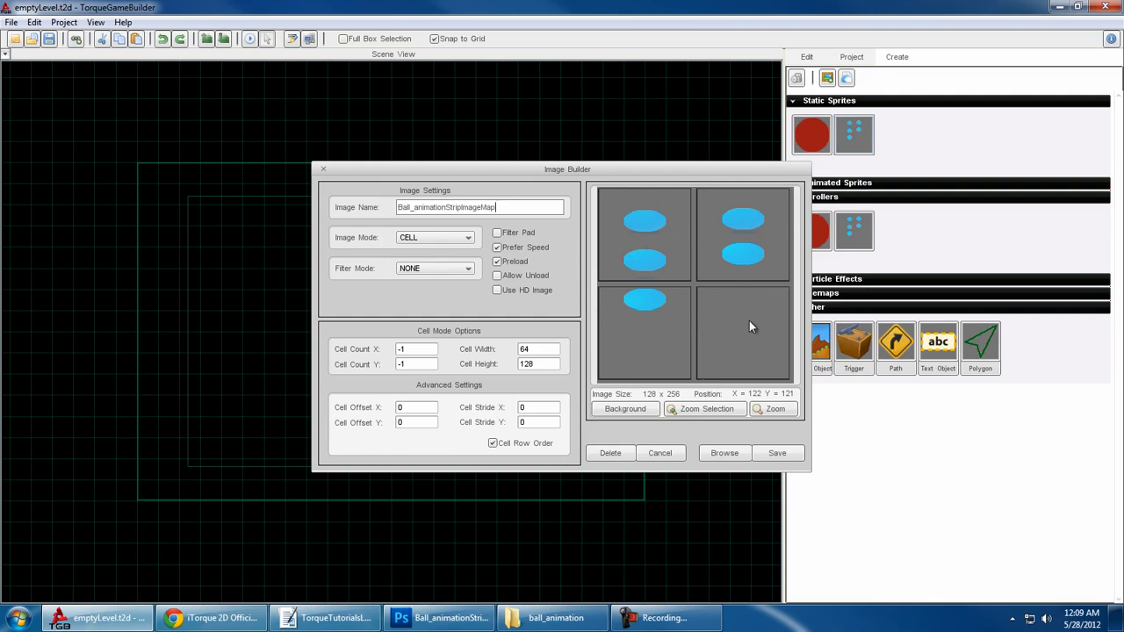
{"action": "left_click_drag", "start_coordinate": [549, 367], "coordinate": [475, 367]}
{"action": "type", "text": "64"}
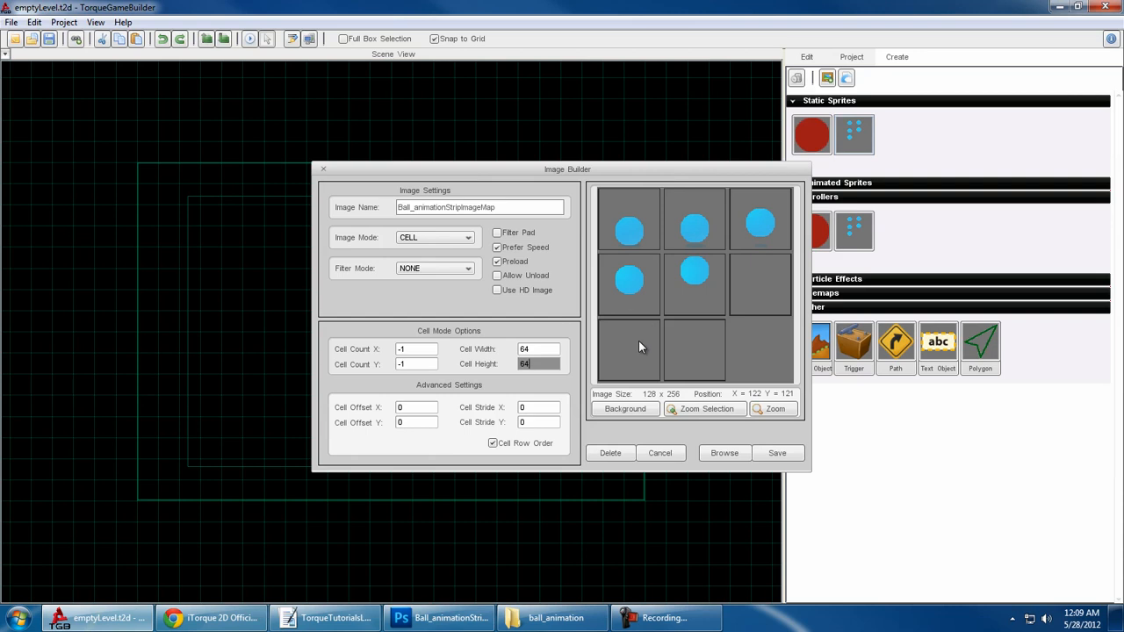
{"action": "left_click", "coordinate": [788, 455]}
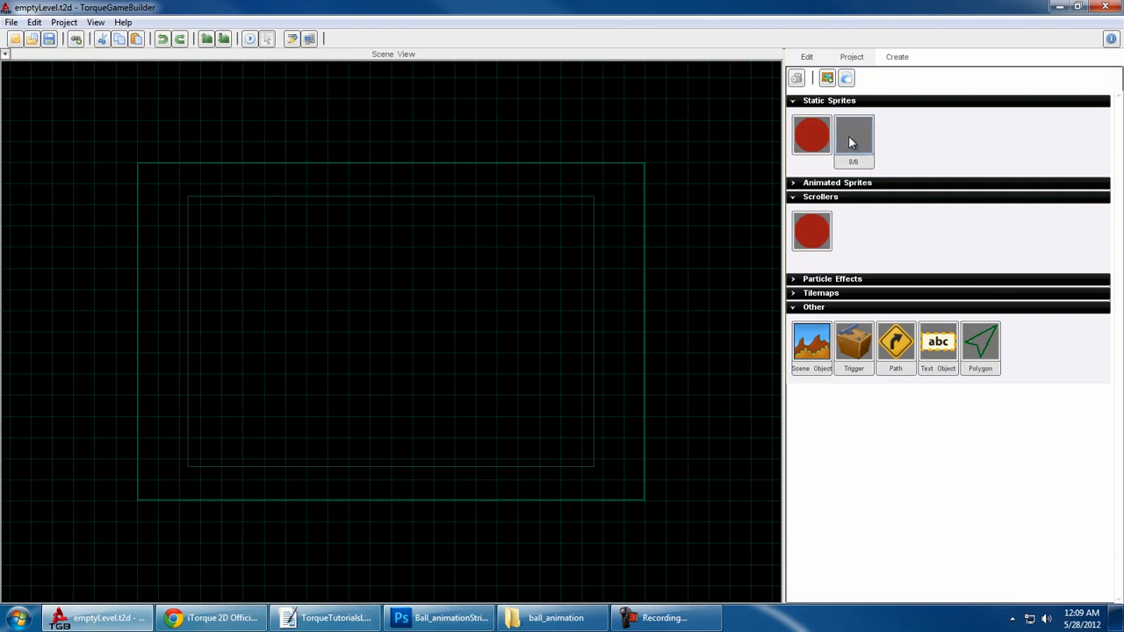
- Show the Animated Sprites section and start a new animation in the Animation Builder from Ball_animationStripImageMap
{"action": "left_click", "coordinate": [816, 183]}
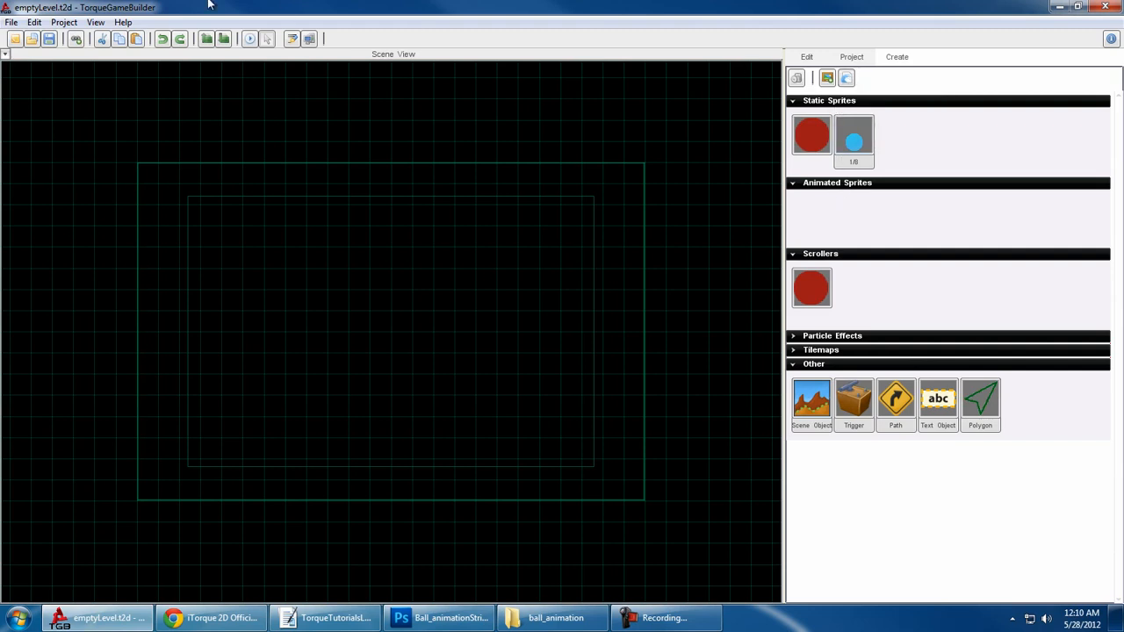
{"action": "left_click", "coordinate": [63, 21]}
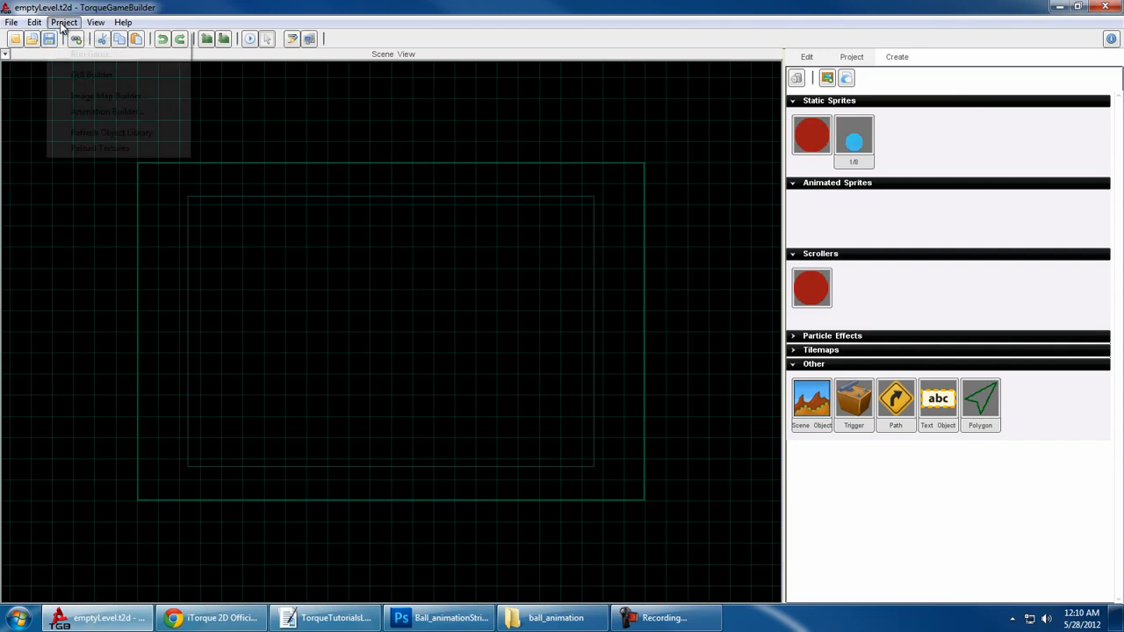
{"action": "left_click", "coordinate": [121, 112]}
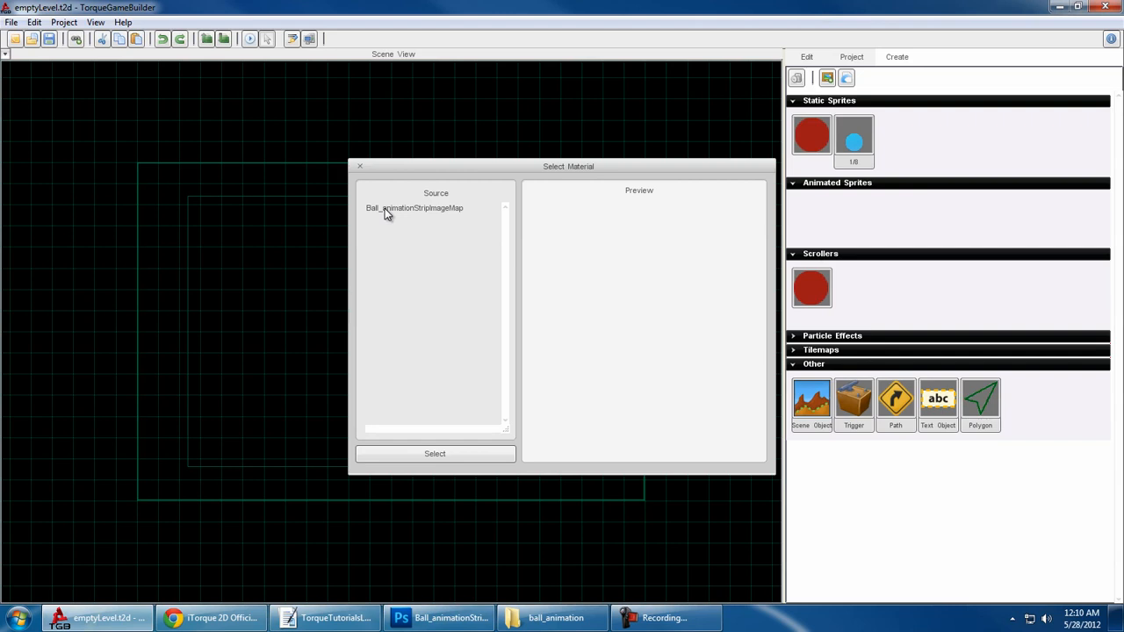
{"action": "left_click", "coordinate": [439, 209]}
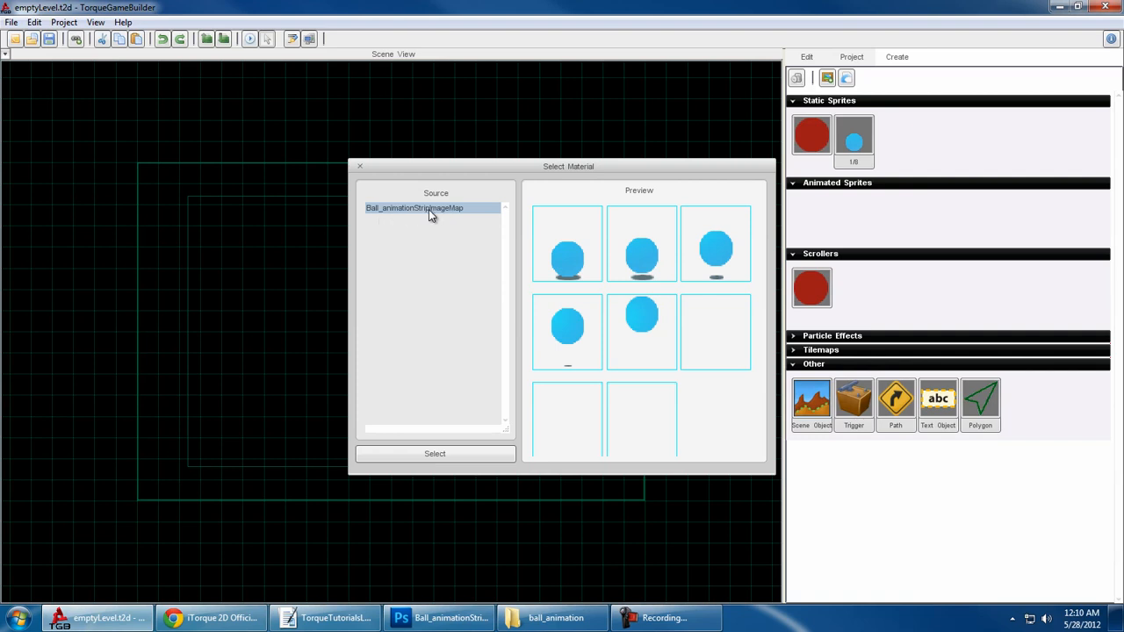
{"action": "double_click", "coordinate": [431, 209]}
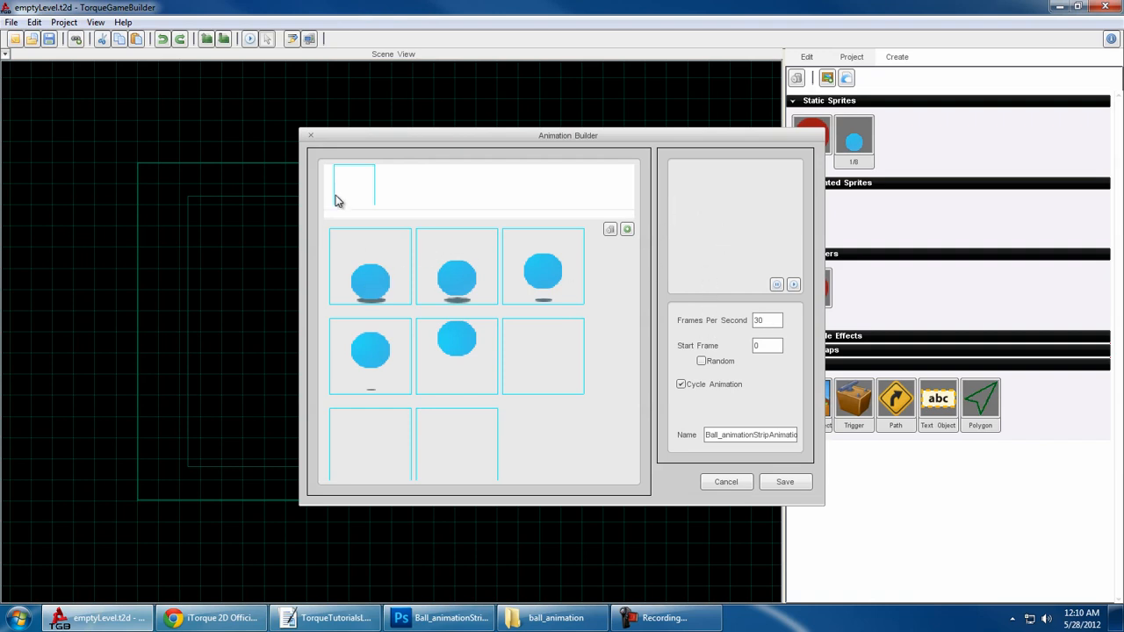
- Build the bounce sequence by adding the five ball frames in order, followed by the fourth, third, second and first frames again
{"action": "left_click_drag", "start_coordinate": [369, 274], "coordinate": [354, 195]}
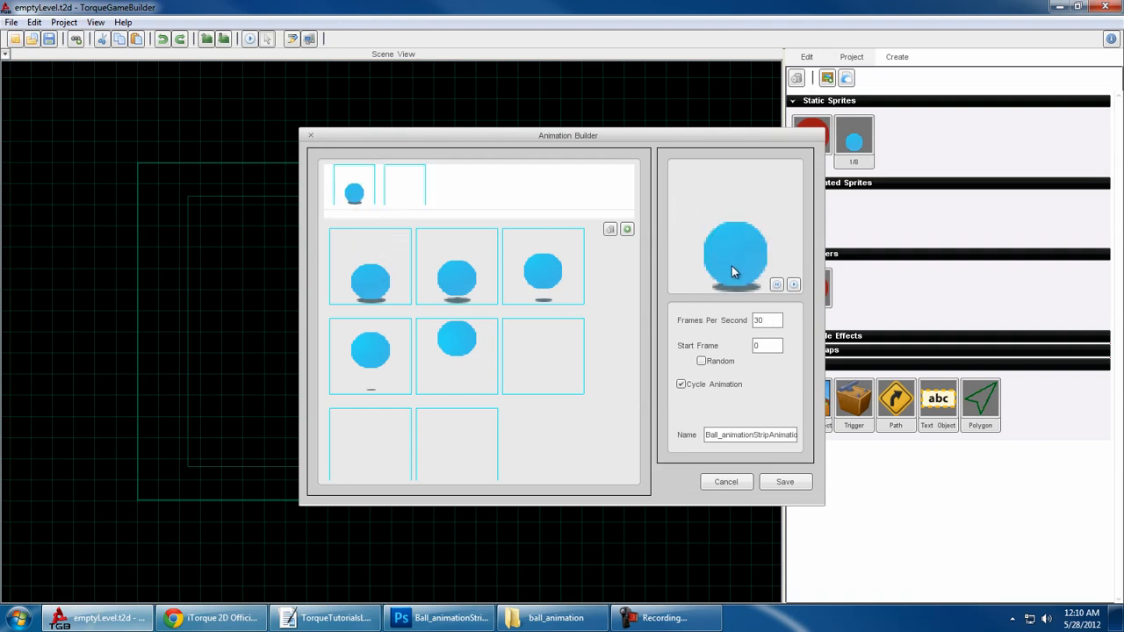
{"action": "left_click_drag", "start_coordinate": [462, 278], "coordinate": [405, 195]}
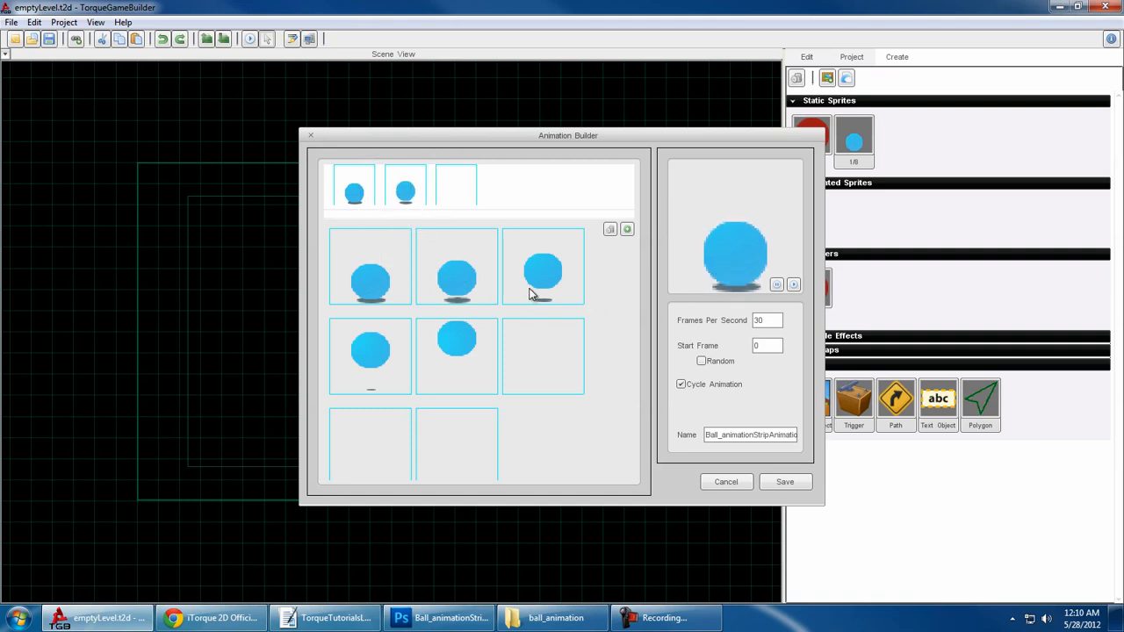
{"action": "left_click_drag", "start_coordinate": [536, 276], "coordinate": [442, 202]}
{"action": "left_click_drag", "start_coordinate": [369, 351], "coordinate": [507, 186]}
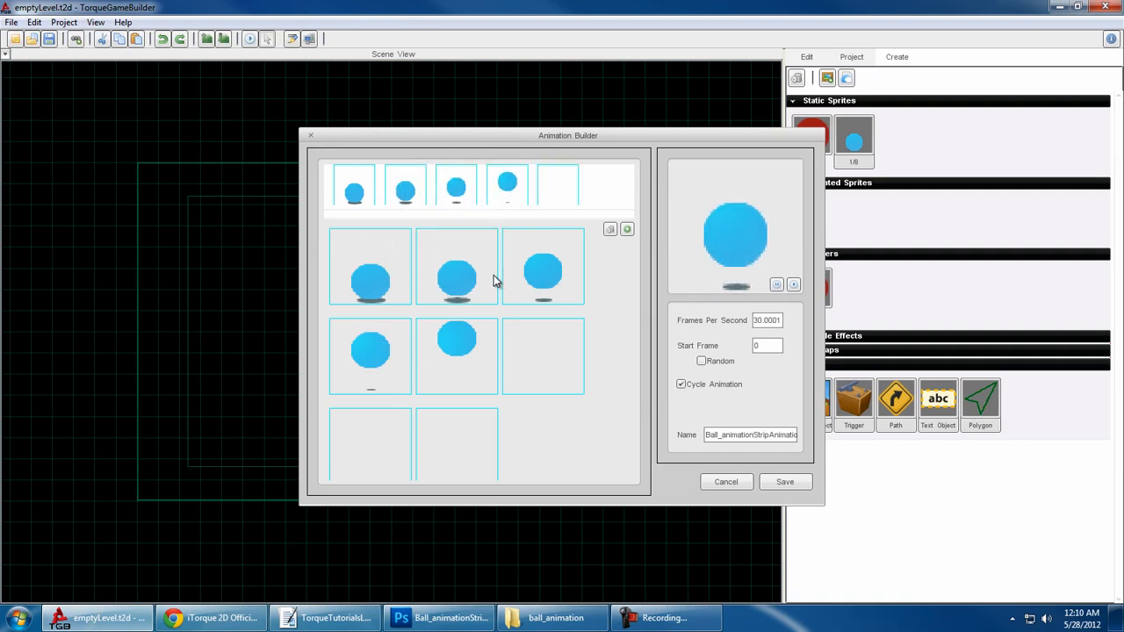
{"action": "left_click_drag", "start_coordinate": [473, 347], "coordinate": [550, 186]}
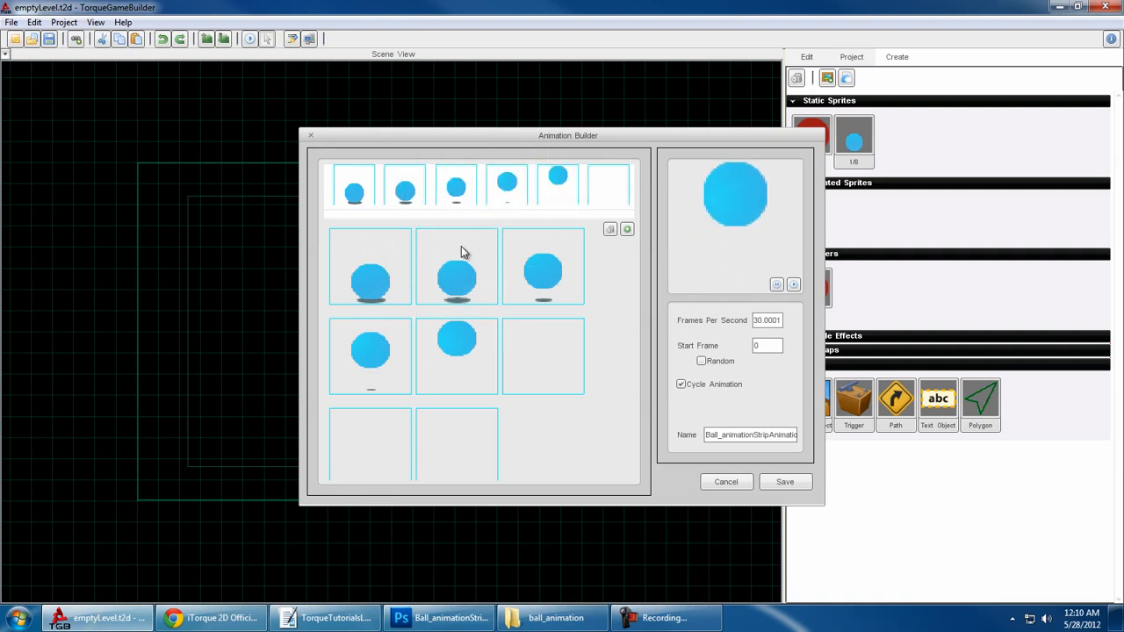
{"action": "left_click_drag", "start_coordinate": [617, 202], "coordinate": [606, 204]}
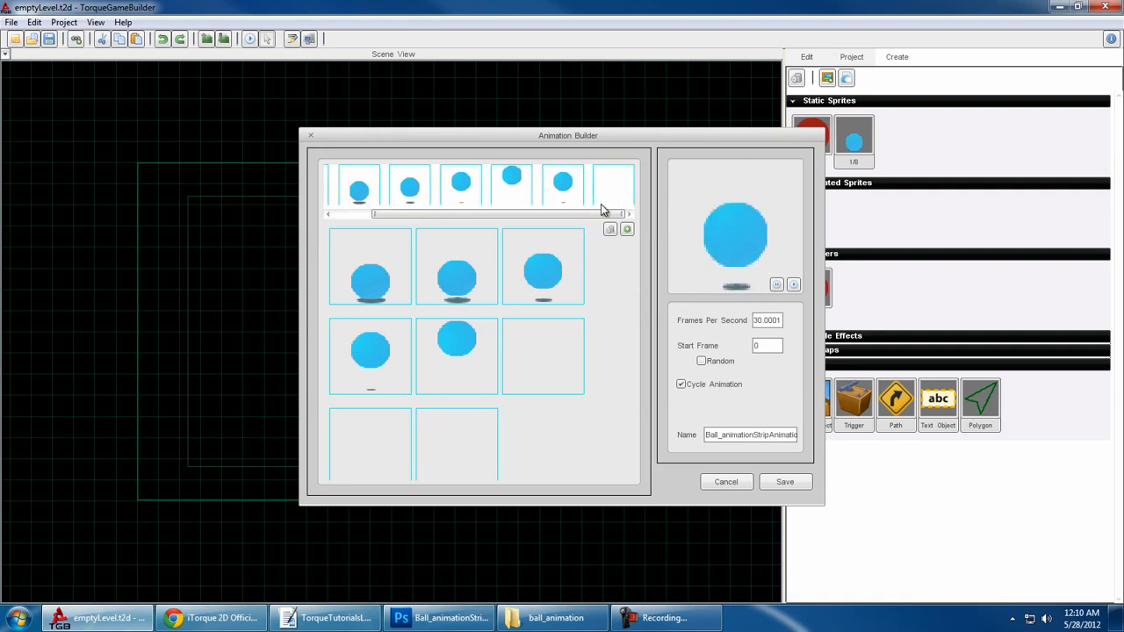
{"action": "left_click_drag", "start_coordinate": [545, 262], "coordinate": [615, 181]}
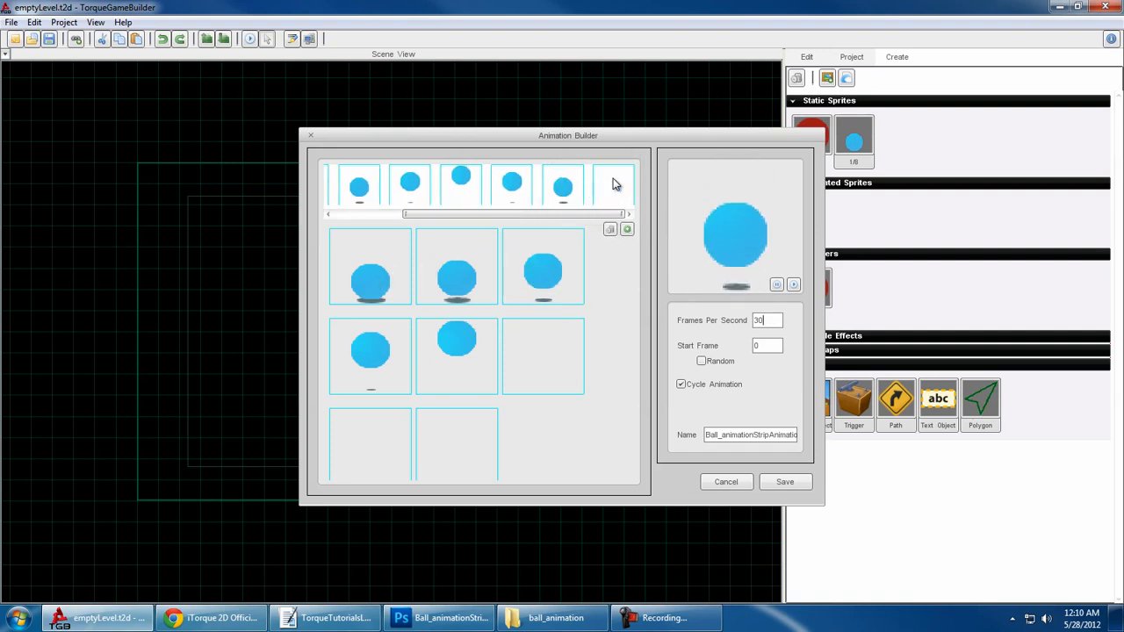
{"action": "left_click_drag", "start_coordinate": [484, 265], "coordinate": [609, 201]}
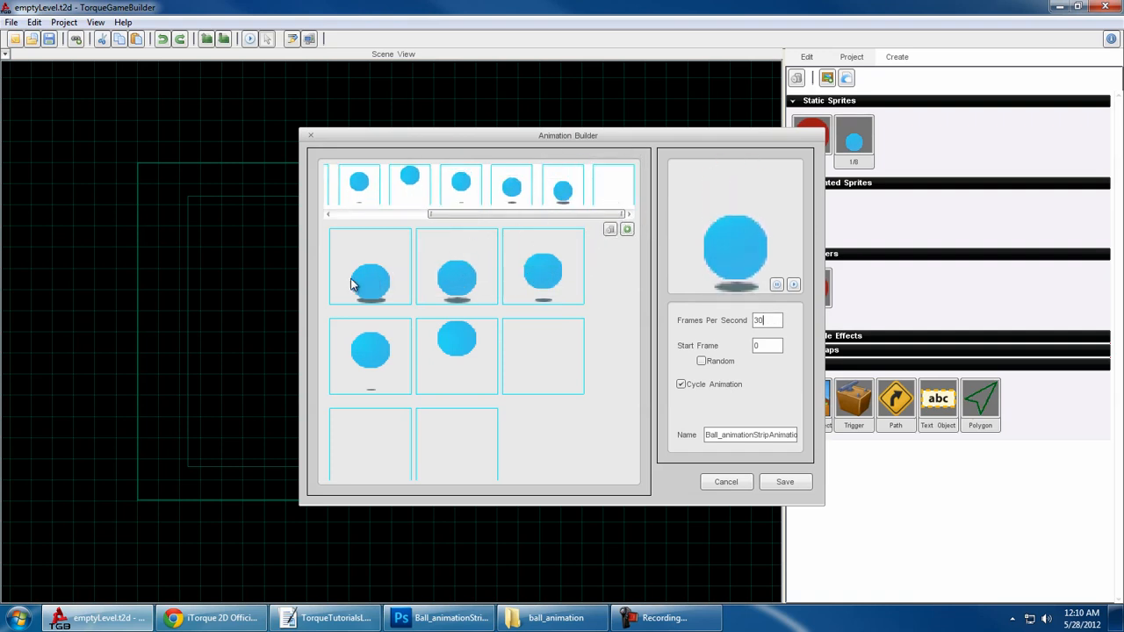
{"action": "left_click_drag", "start_coordinate": [351, 284], "coordinate": [610, 219]}
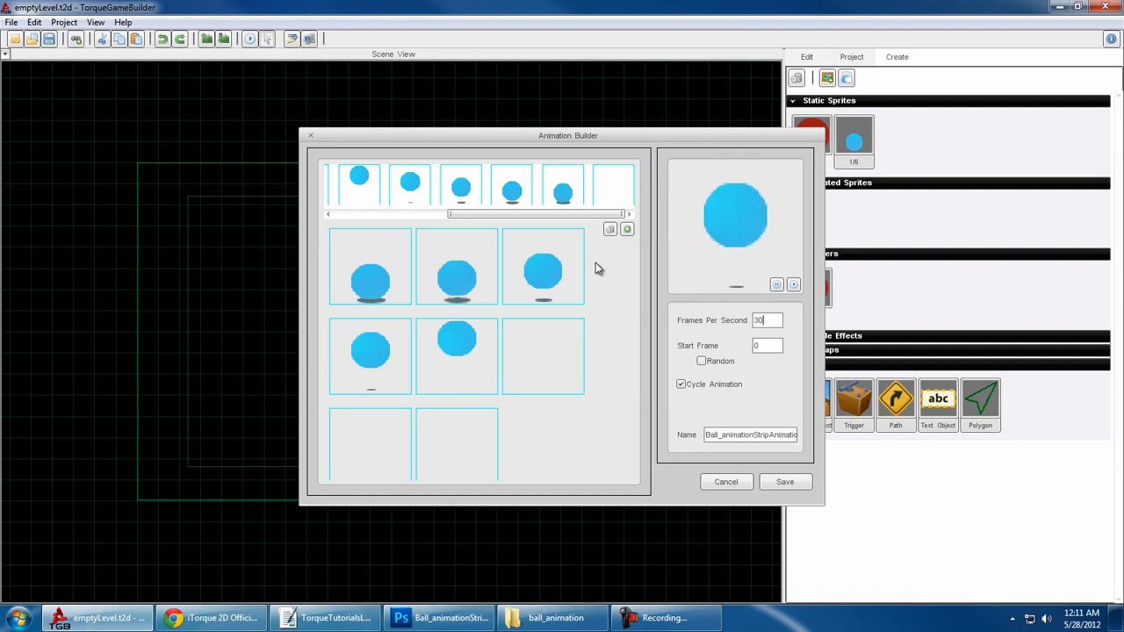
- Try a playback rate of 6 frames per second, set it to 25, and save the ball animation
{"action": "double_click", "coordinate": [766, 321]}
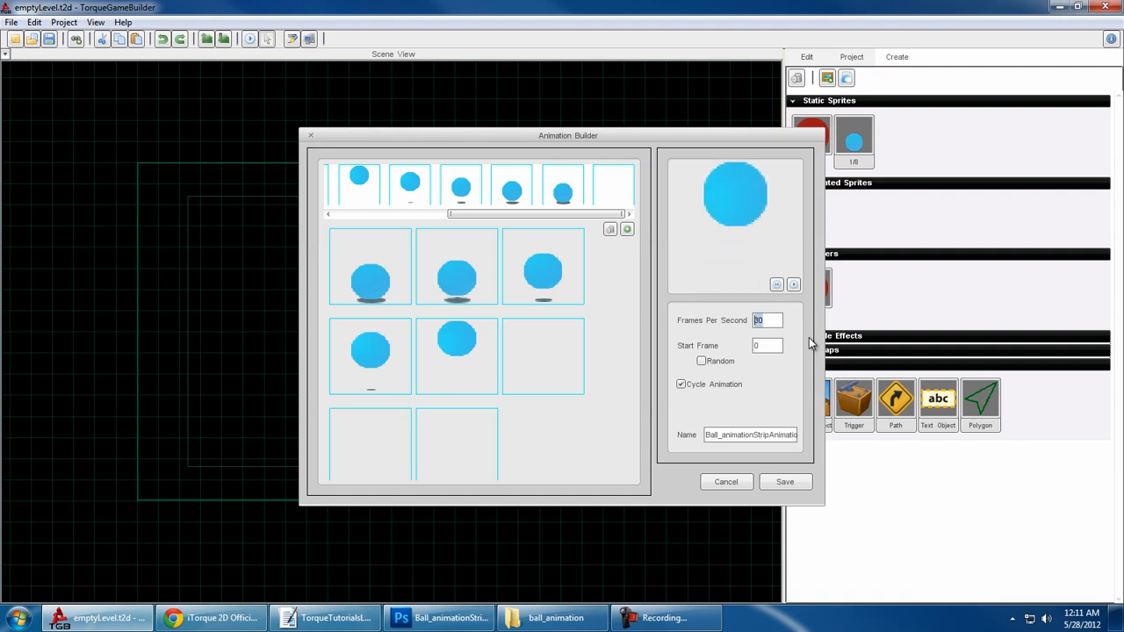
{"action": "type", "text": "6"}
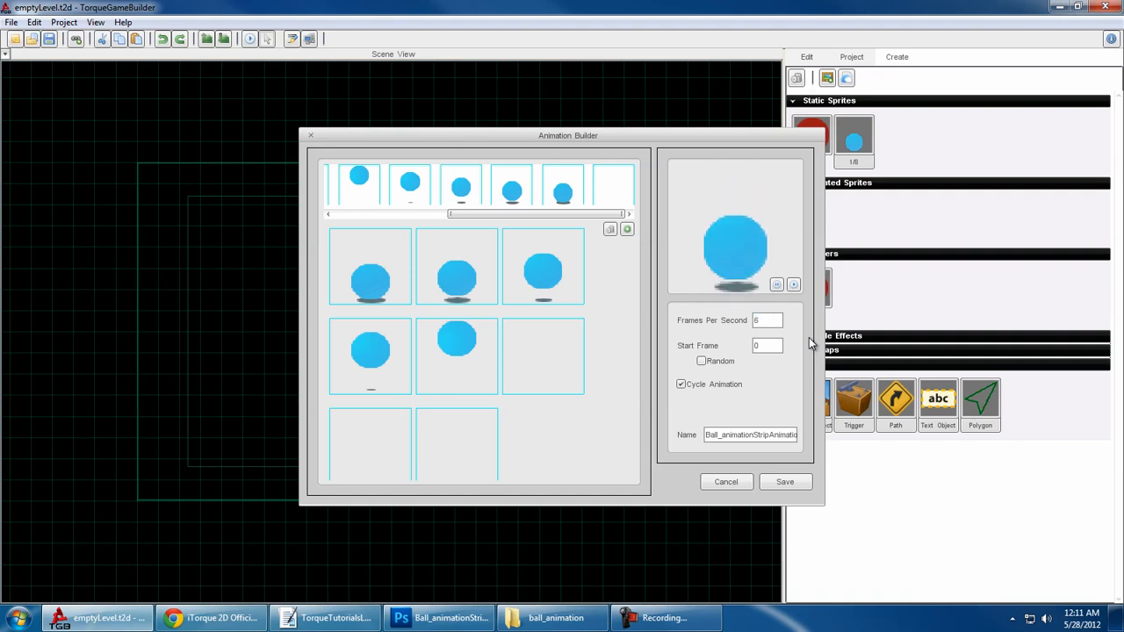
{"action": "left_click_drag", "start_coordinate": [771, 322], "coordinate": [709, 330]}
{"action": "type", "text": "25"}
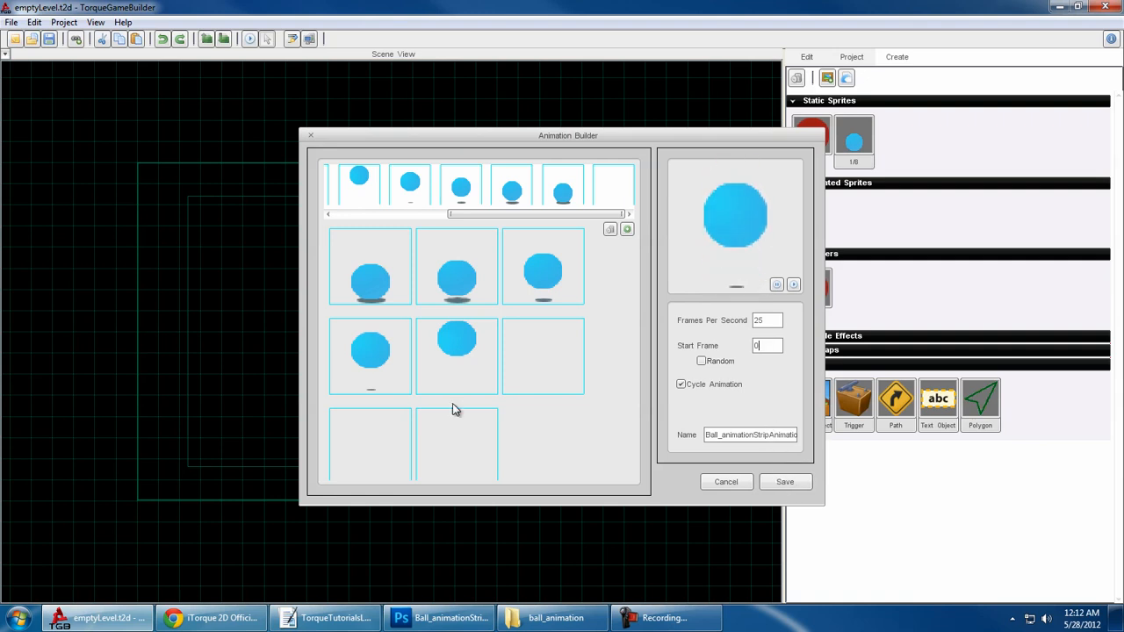
{"action": "left_click", "coordinate": [786, 482]}
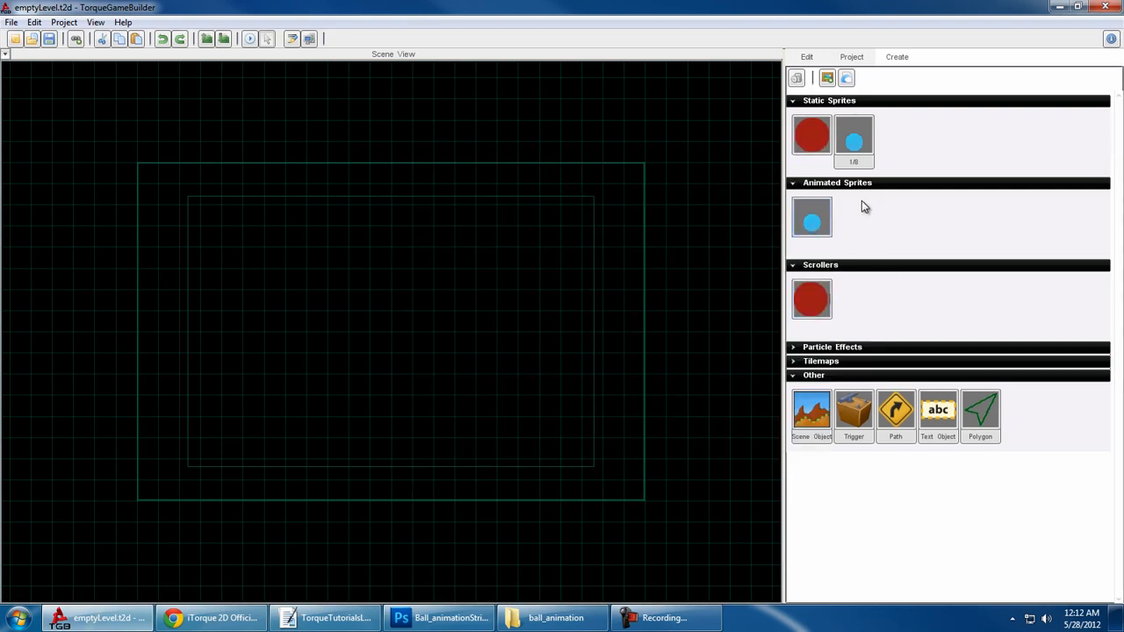
- Place the animated ball sprite near the middle of the scene and save the scene as ballTutorial.t2d
{"action": "left_click_drag", "start_coordinate": [806, 226], "coordinate": [431, 360]}
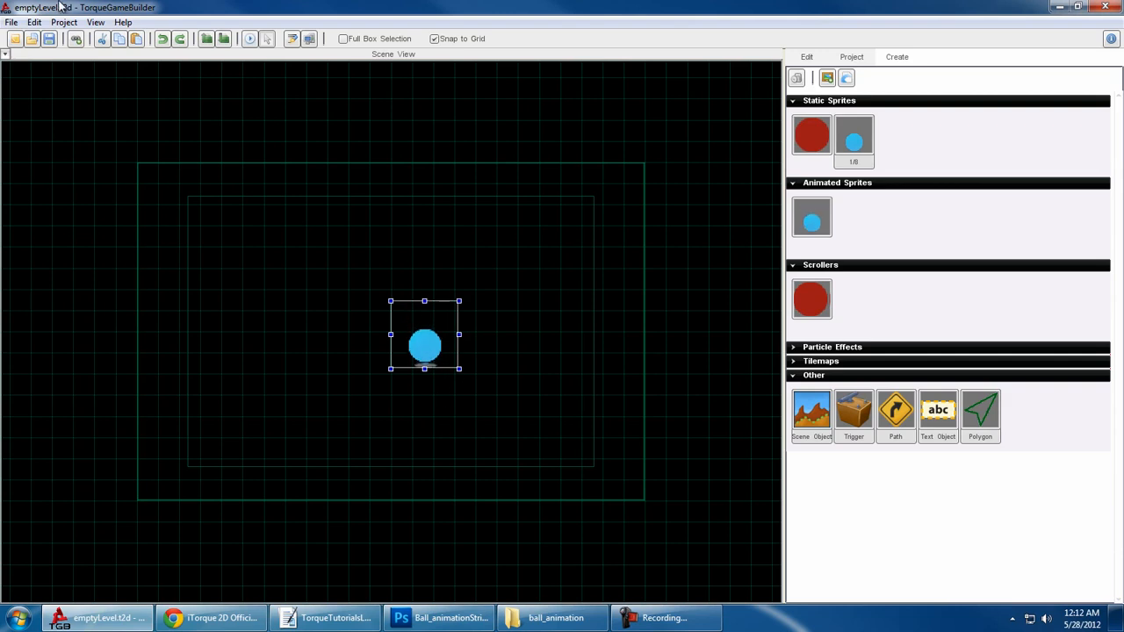
{"action": "left_click", "coordinate": [10, 22]}
{"action": "left_click", "coordinate": [58, 126]}
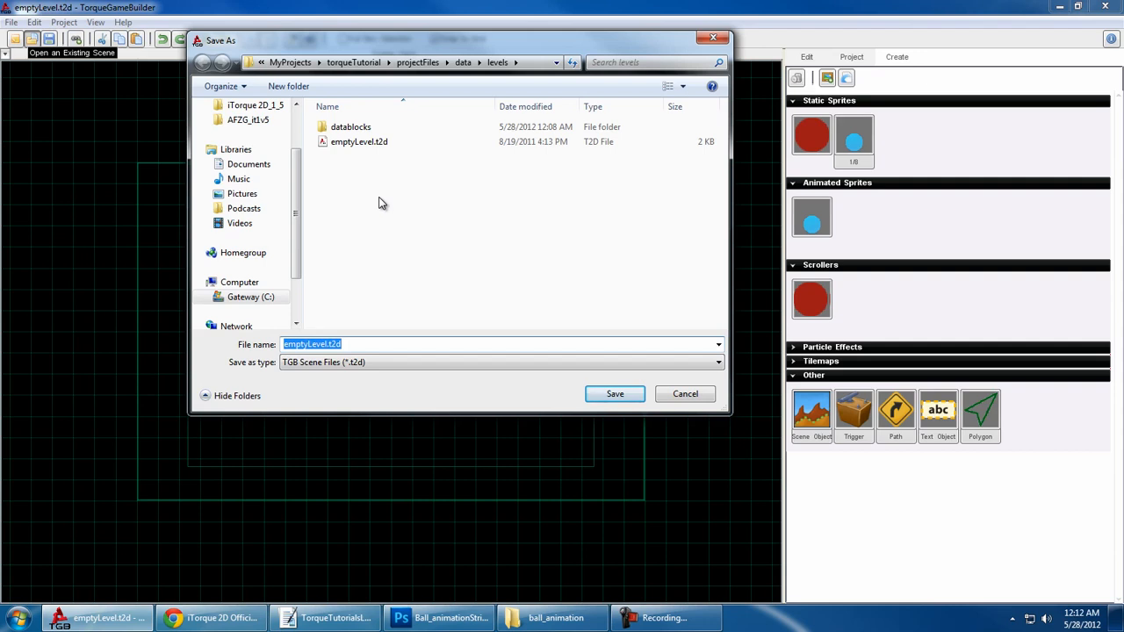
{"action": "type", "text": "ballTutorial"}
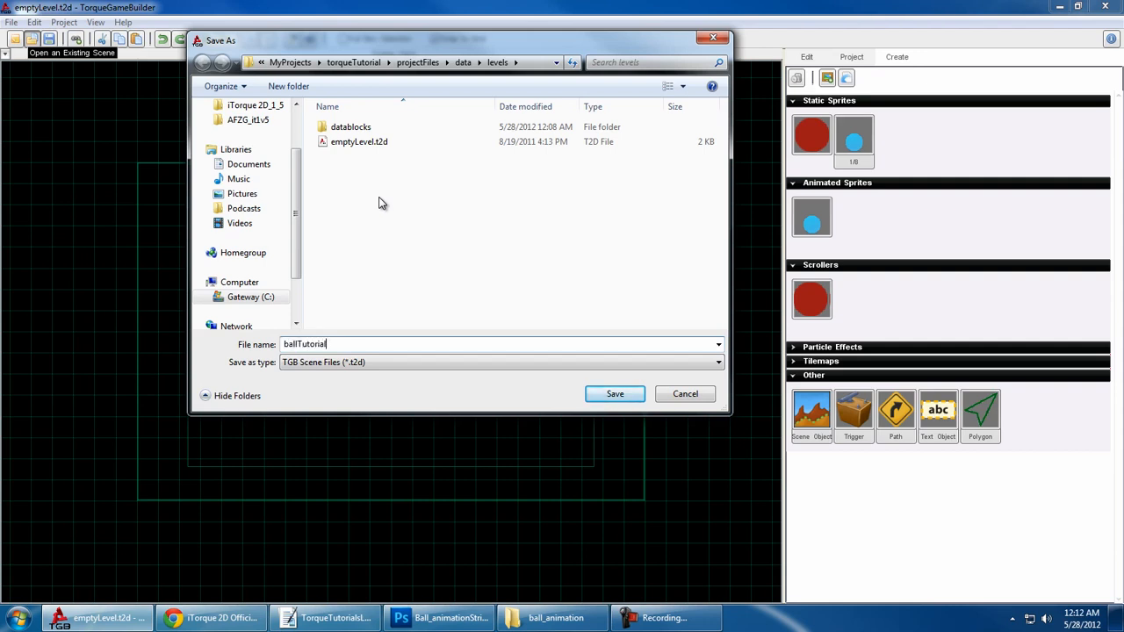
{"action": "key", "text": "Return"}
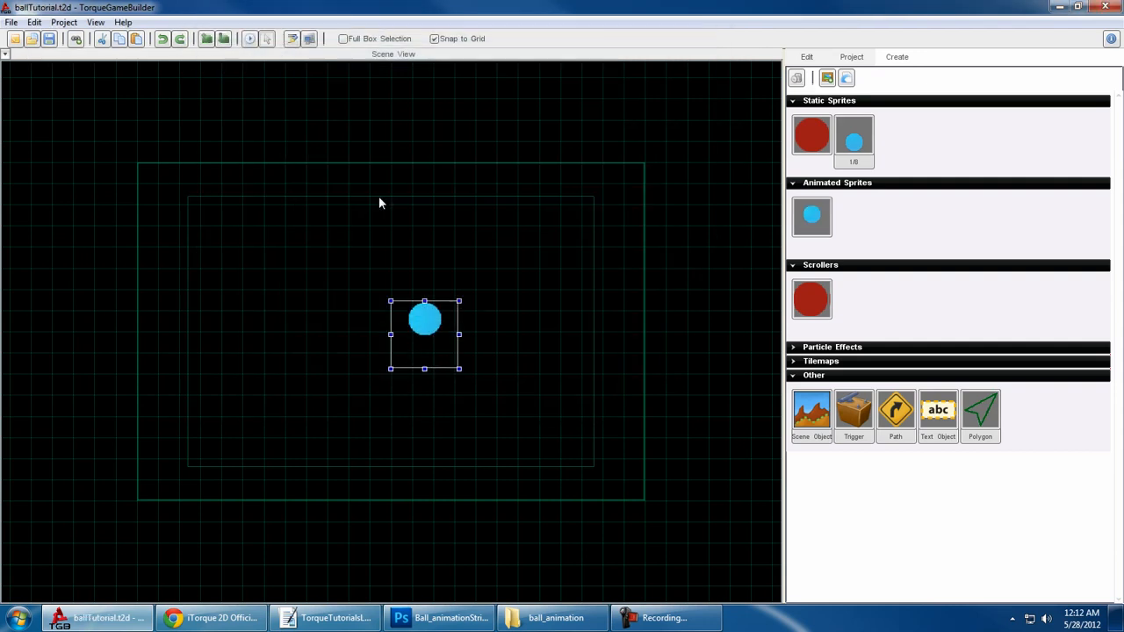
- Add the ball animation strip's image map and animation datablocks to the ballTutorial level datablocks and apply the change
{"action": "left_click", "coordinate": [76, 39]}
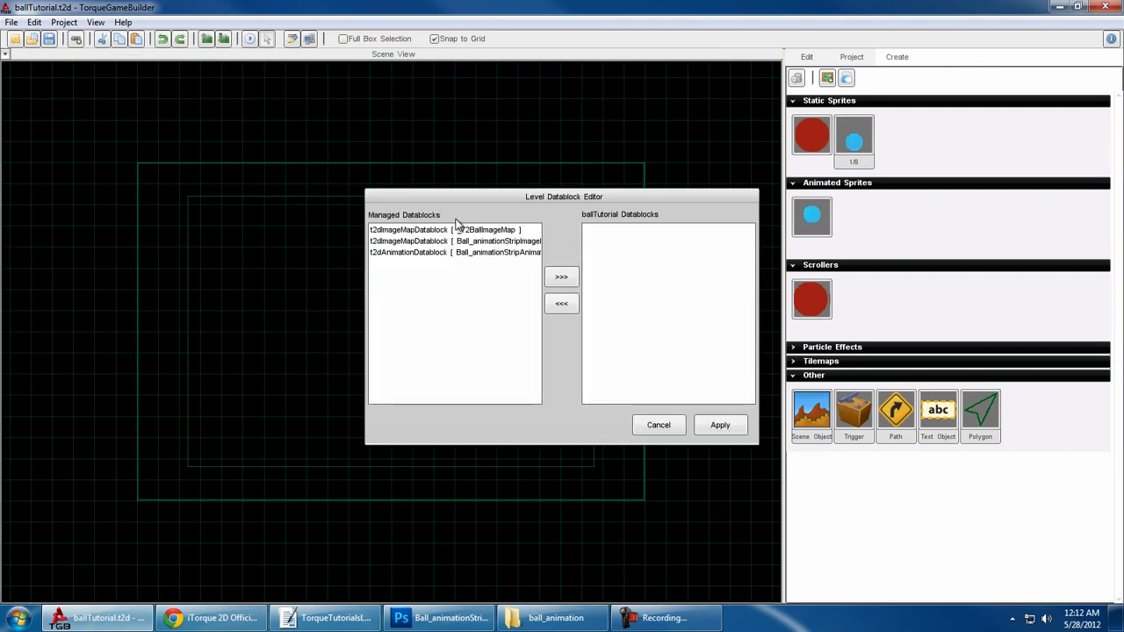
{"action": "left_click_drag", "start_coordinate": [508, 198], "coordinate": [628, 141]}
{"action": "left_click", "coordinate": [623, 183]}
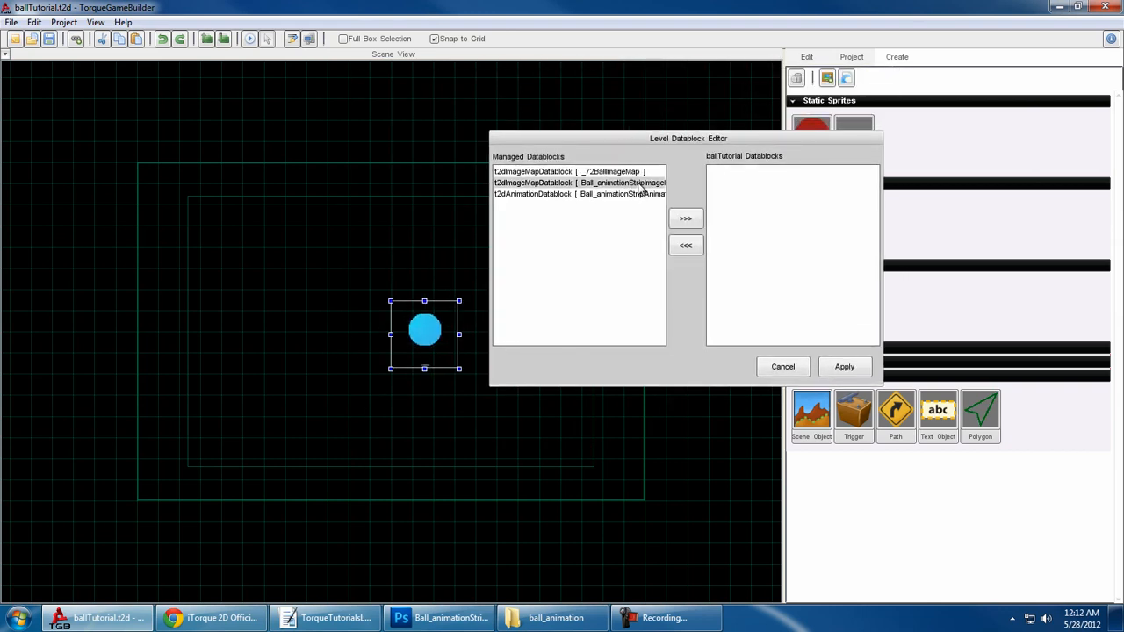
{"action": "left_click", "coordinate": [686, 219]}
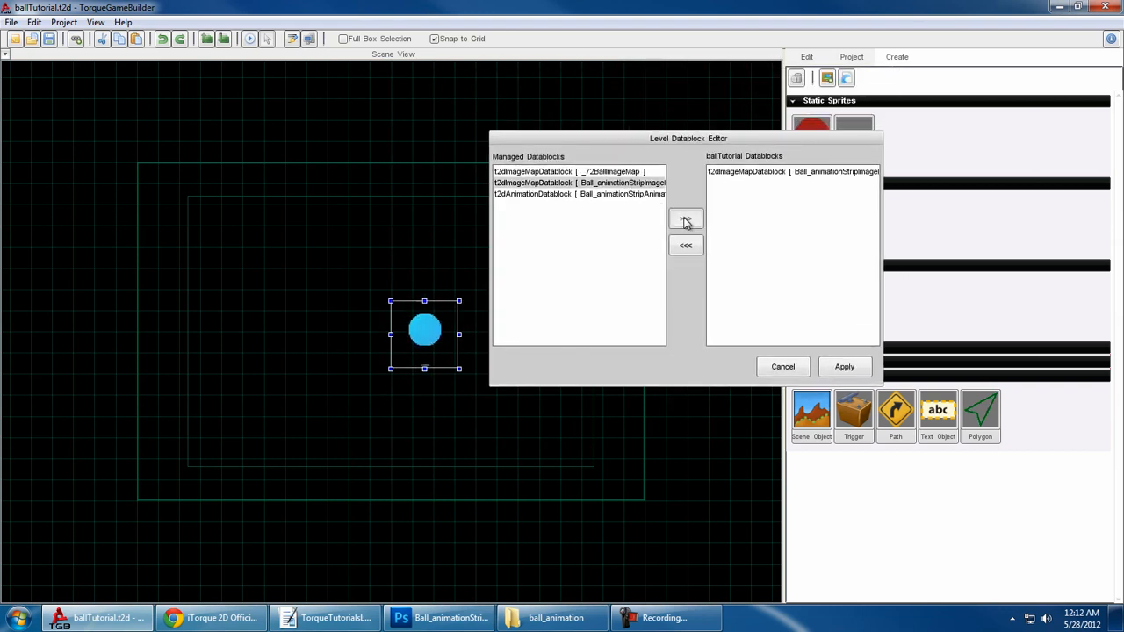
{"action": "left_click", "coordinate": [622, 193]}
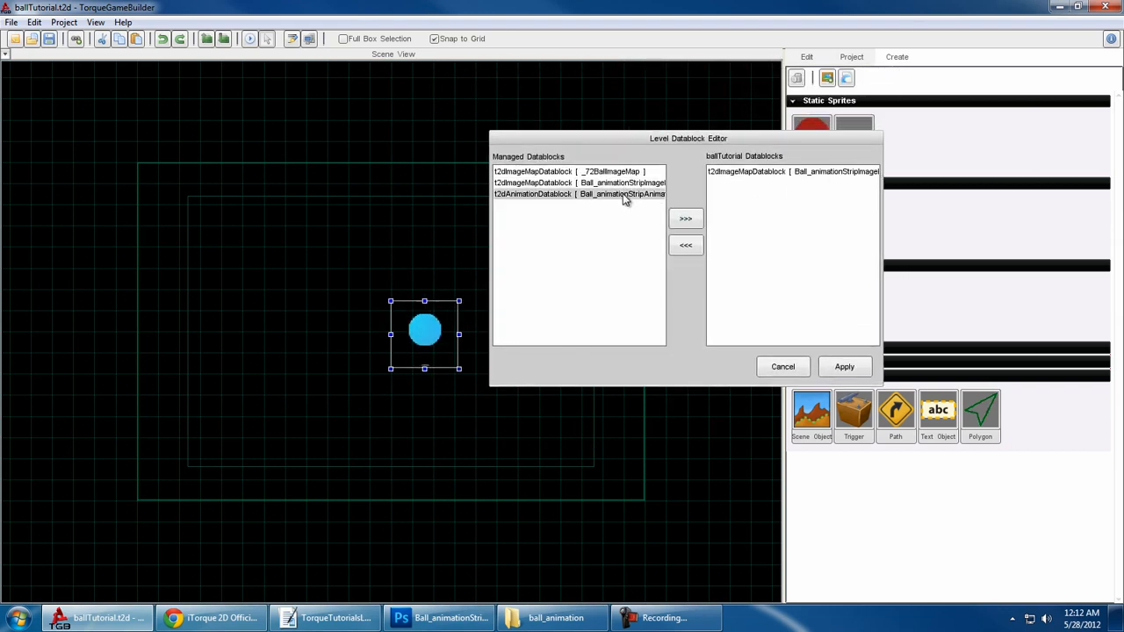
{"action": "left_click", "coordinate": [685, 222]}
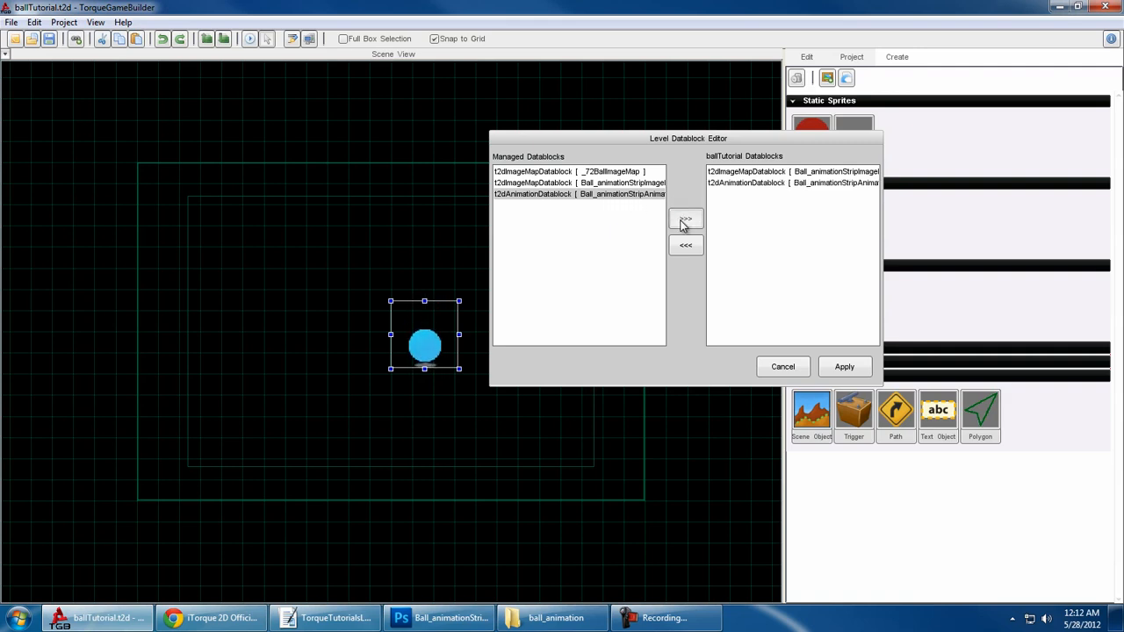
{"action": "left_click", "coordinate": [727, 174]}
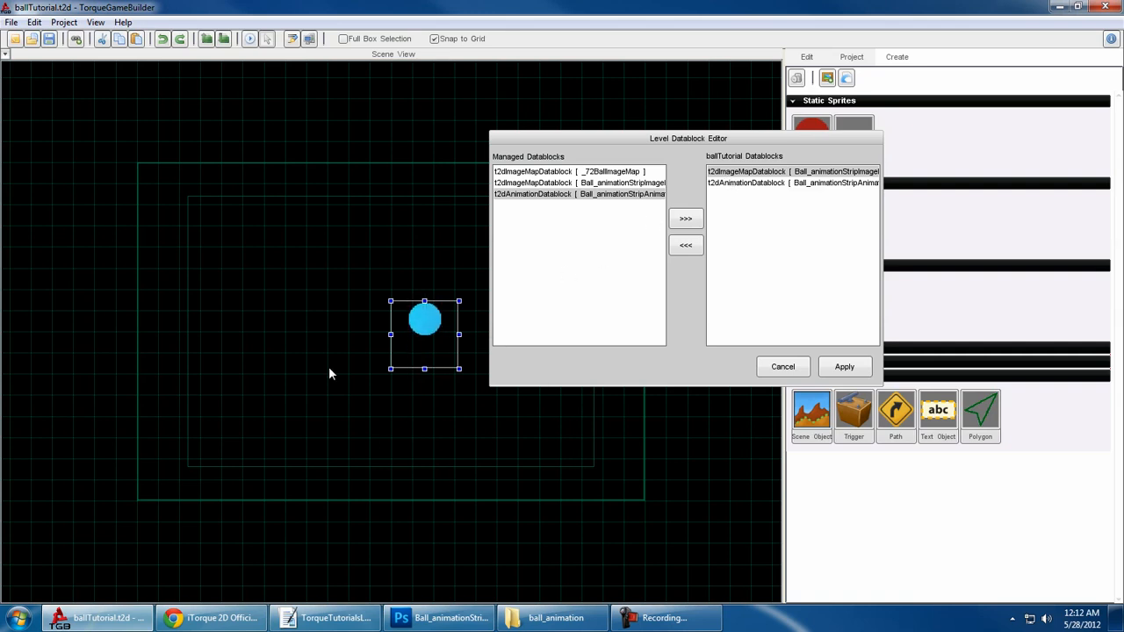
{"action": "left_click", "coordinate": [854, 365]}
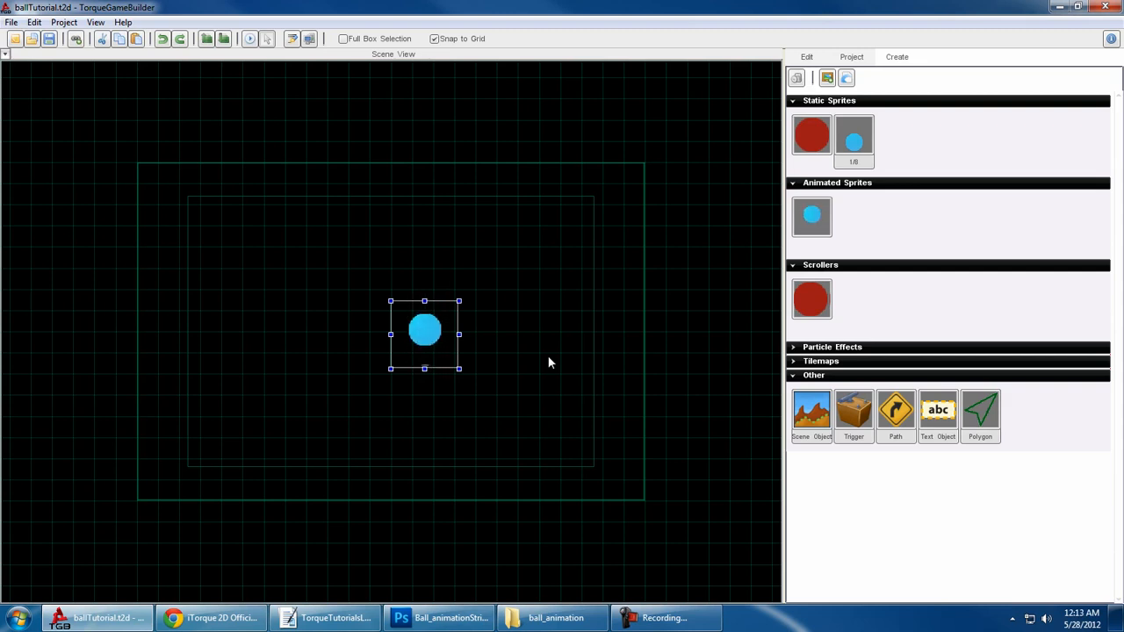
- Test-play the scene on the iPhone platform and close the game window
{"action": "left_click", "coordinate": [250, 40]}
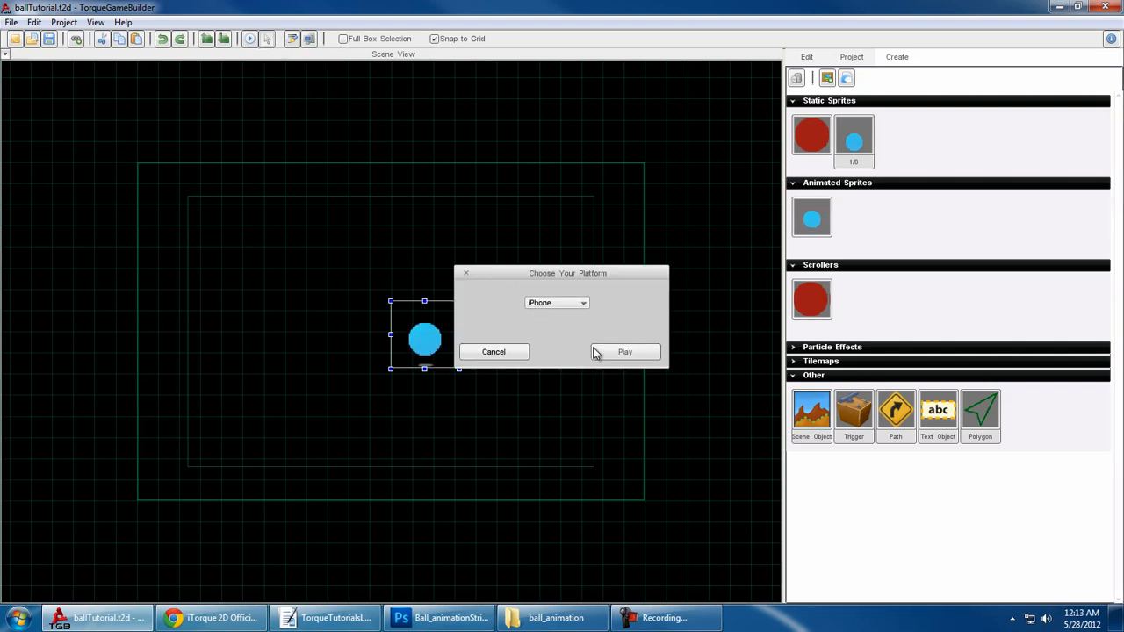
{"action": "left_click", "coordinate": [624, 352]}
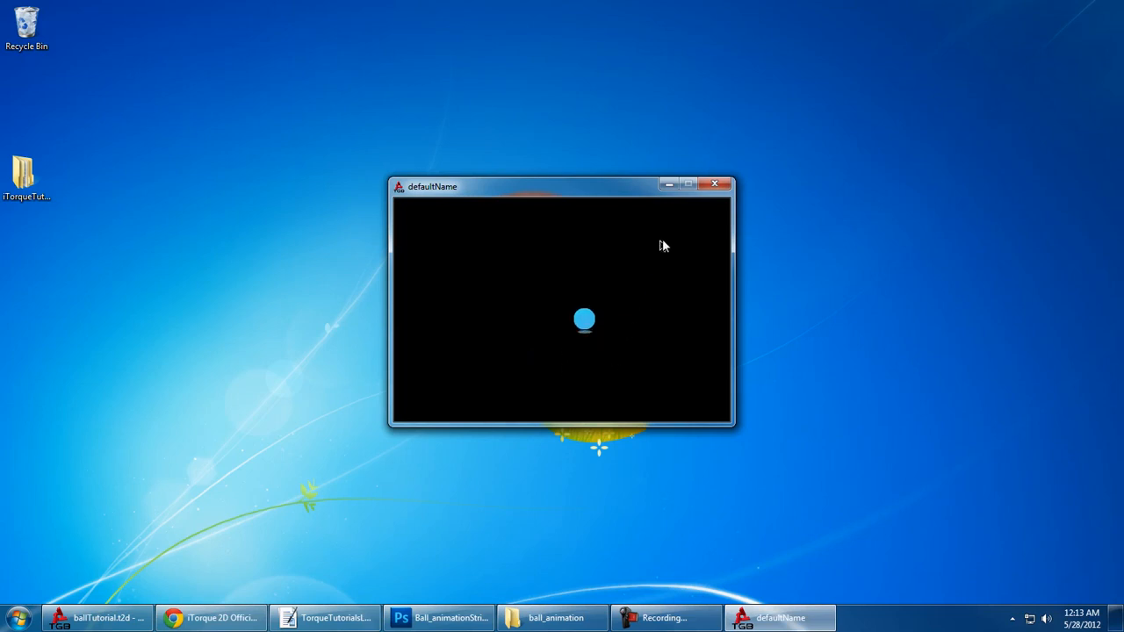
{"action": "left_click", "coordinate": [711, 183]}
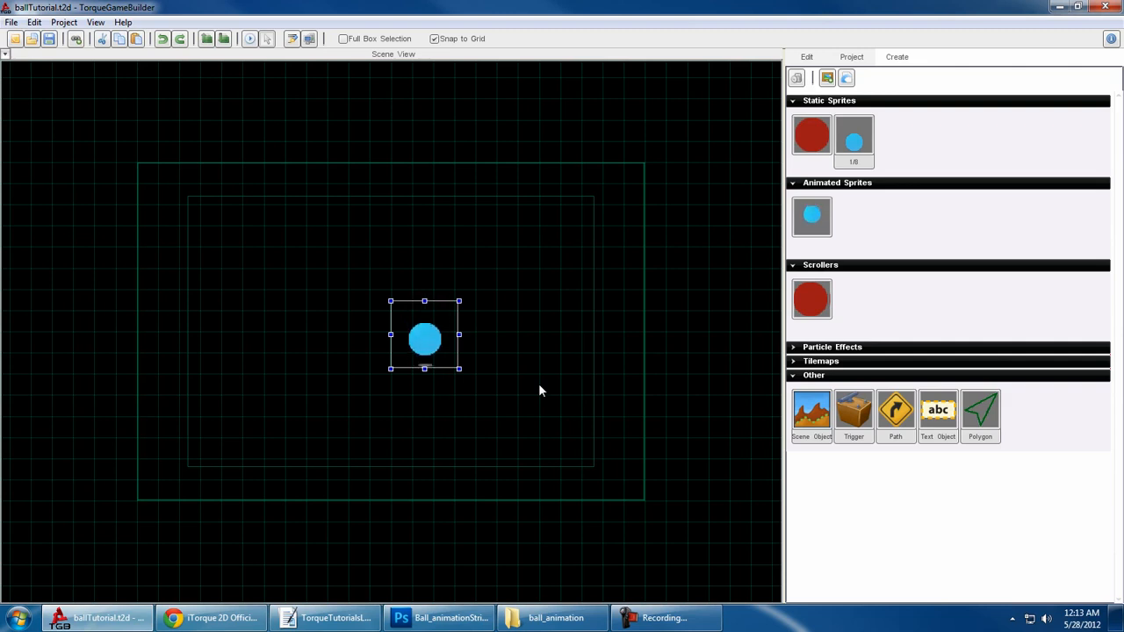
- Switch to Photoshop, view the ball animation strip, check the image size and resolution of TorqueTut_ball.psd, and return to Torque Game Builder
{"action": "left_click", "coordinate": [448, 618]}
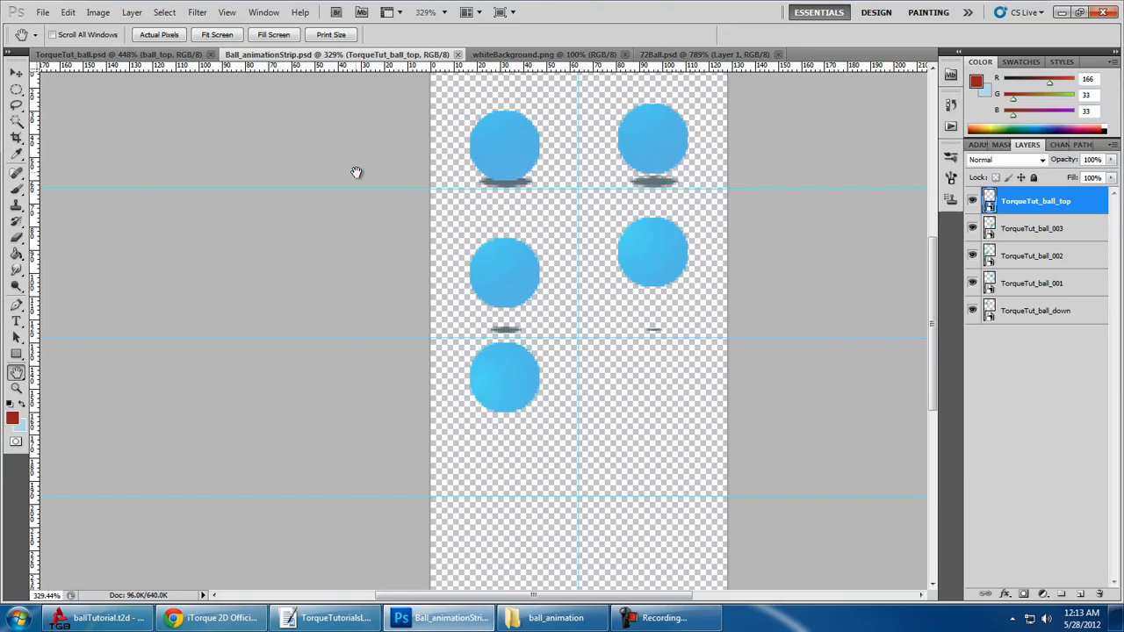
{"action": "left_click_drag", "start_coordinate": [448, 197], "coordinate": [414, 269]}
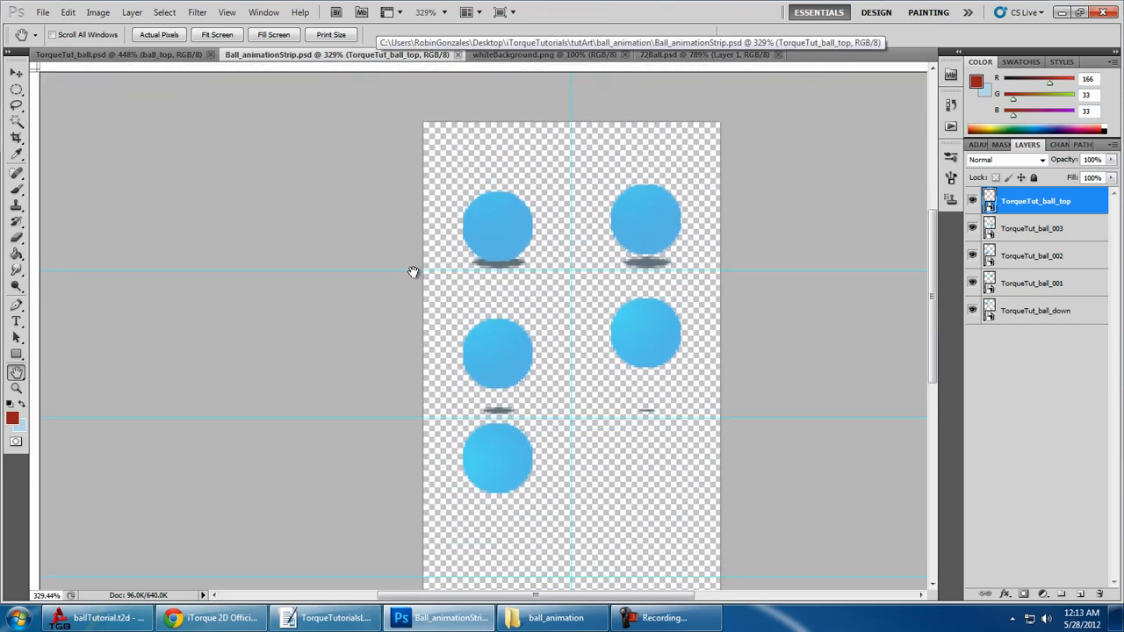
{"action": "left_click", "coordinate": [99, 55]}
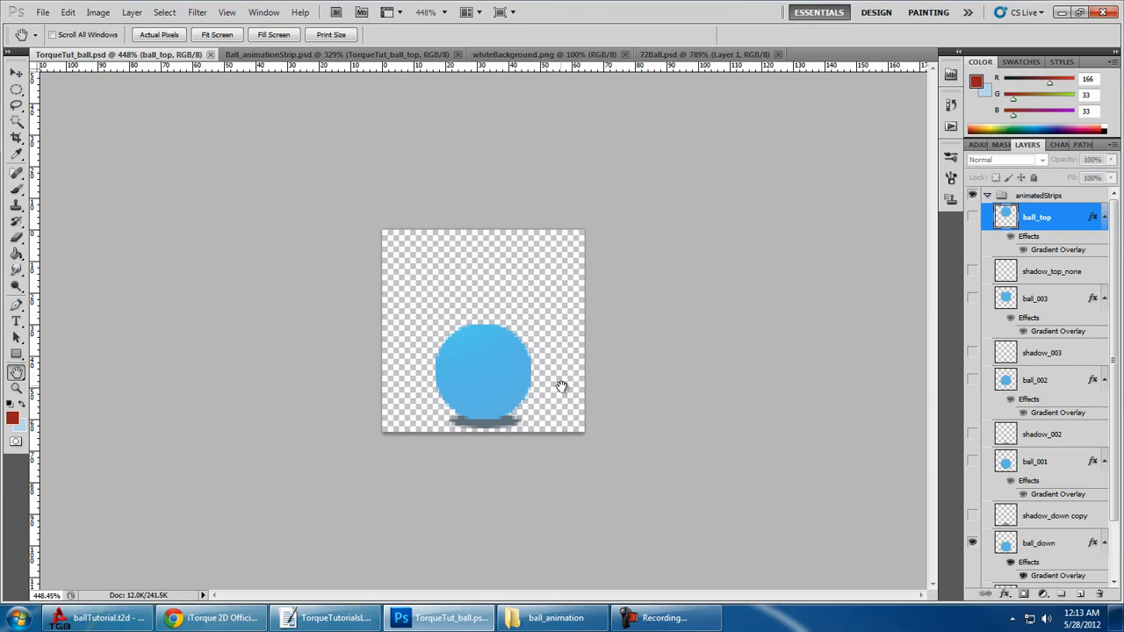
{"action": "left_click", "coordinate": [132, 12]}
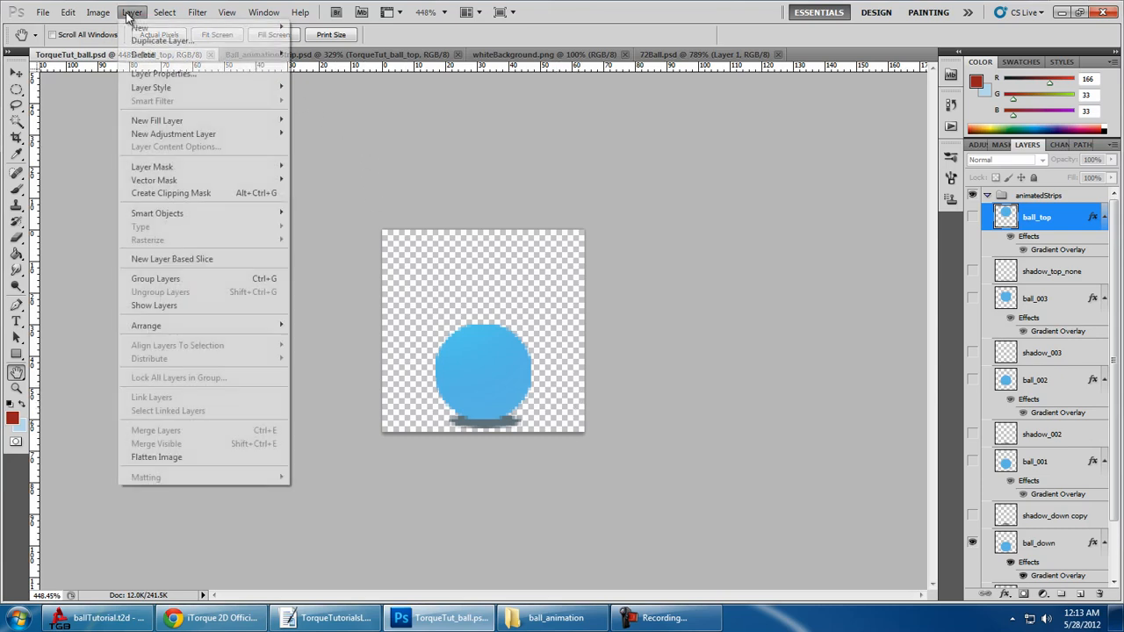
{"action": "mouse_move", "coordinate": [98, 12]}
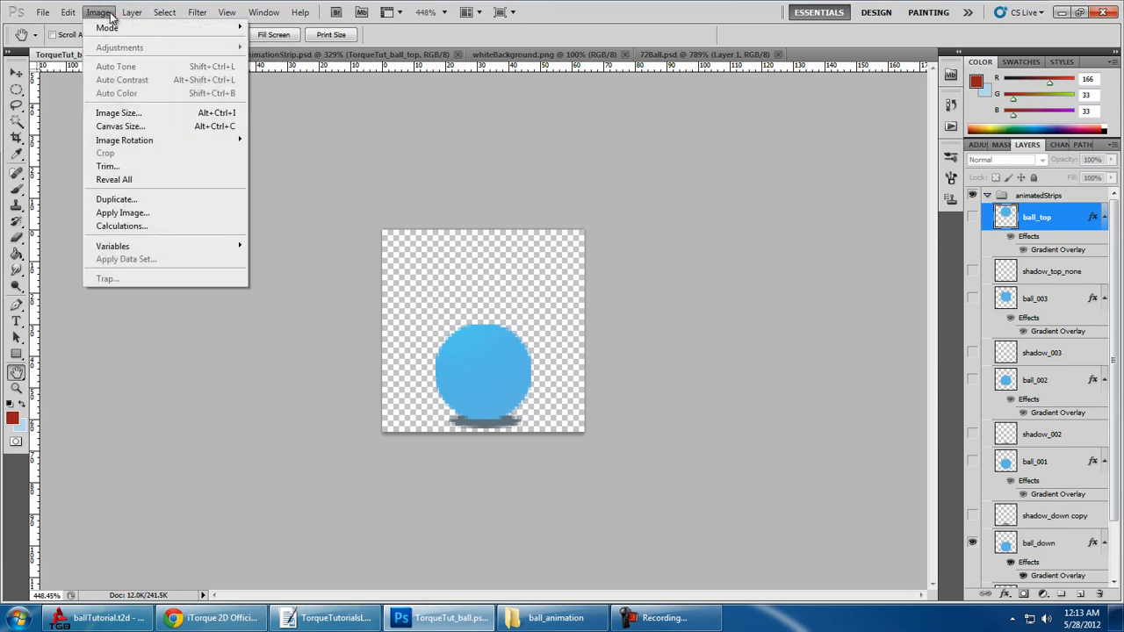
{"action": "left_click", "coordinate": [127, 115]}
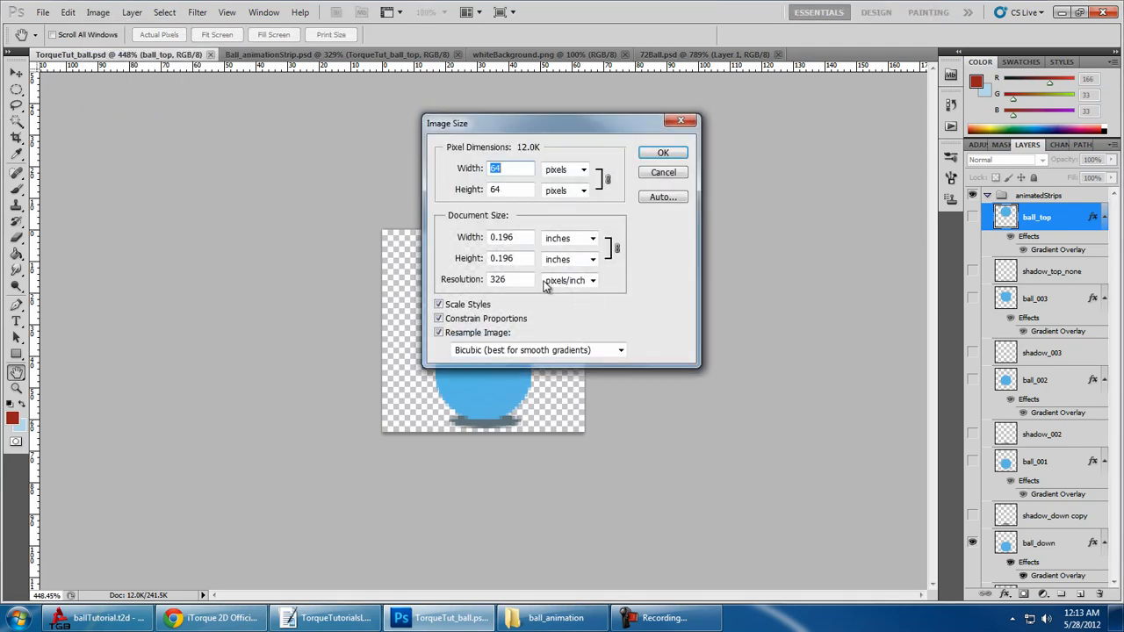
{"action": "double_click", "coordinate": [523, 281]}
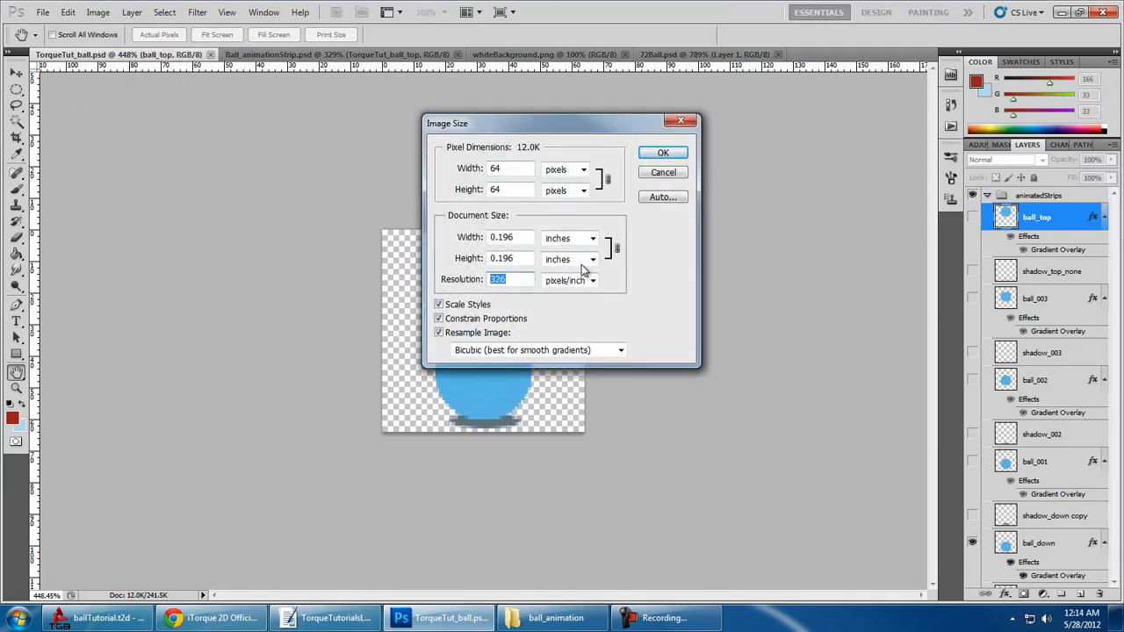
{"action": "left_click", "coordinate": [664, 152]}
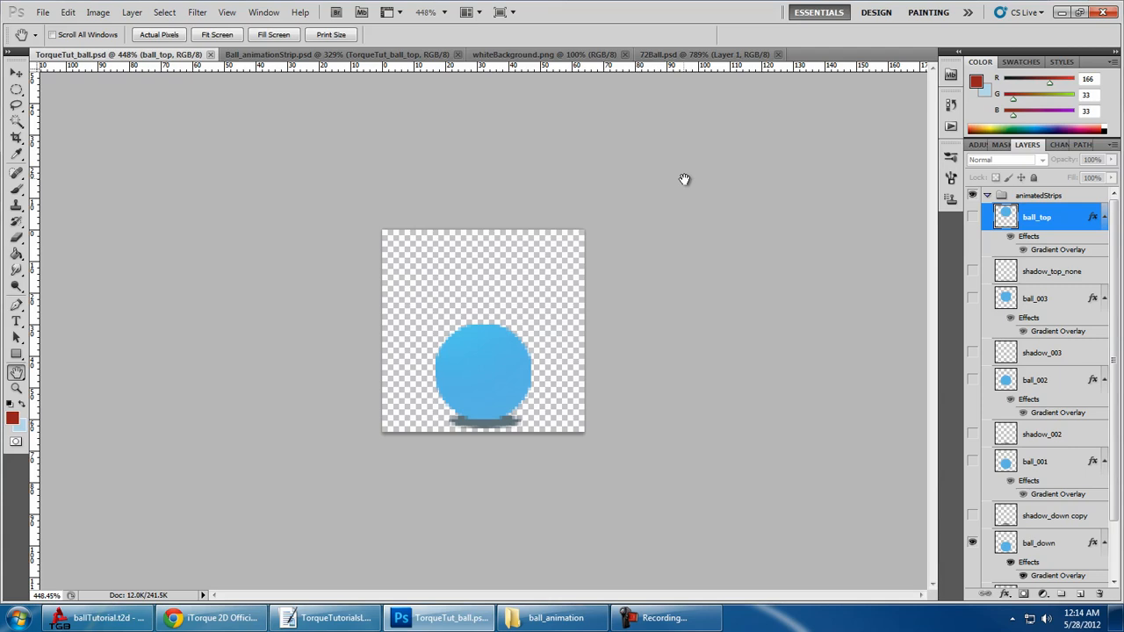
{"action": "left_click", "coordinate": [1062, 12]}
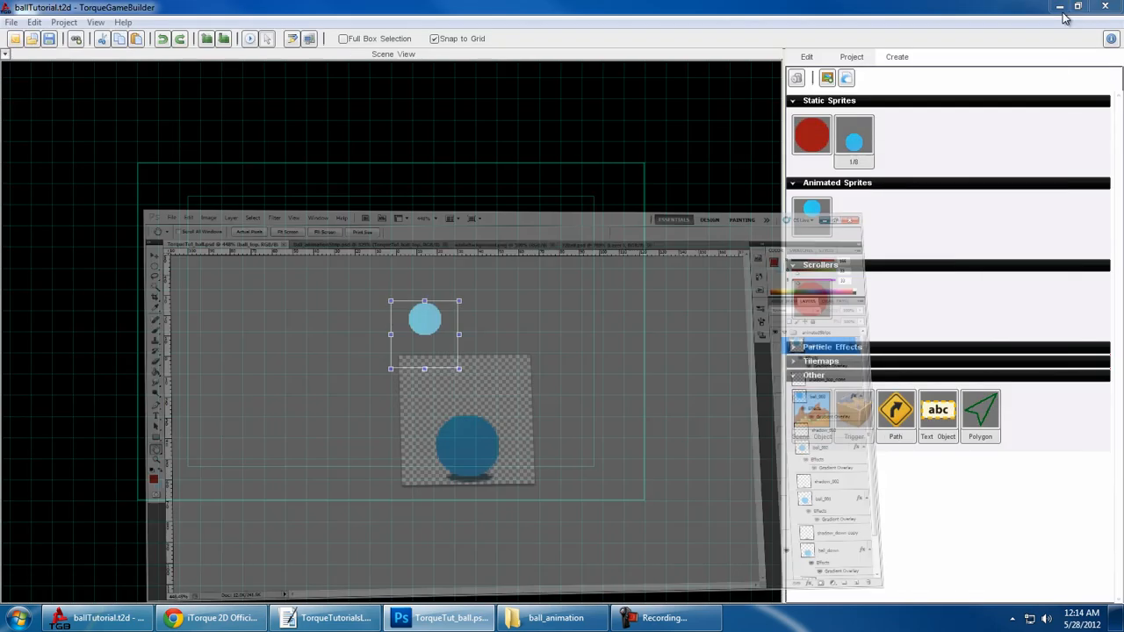
- Review and save the _72BallImageMap settings unchanged, then place the red ball static sprite just beside the animated ball
{"action": "double_click", "coordinate": [810, 143]}
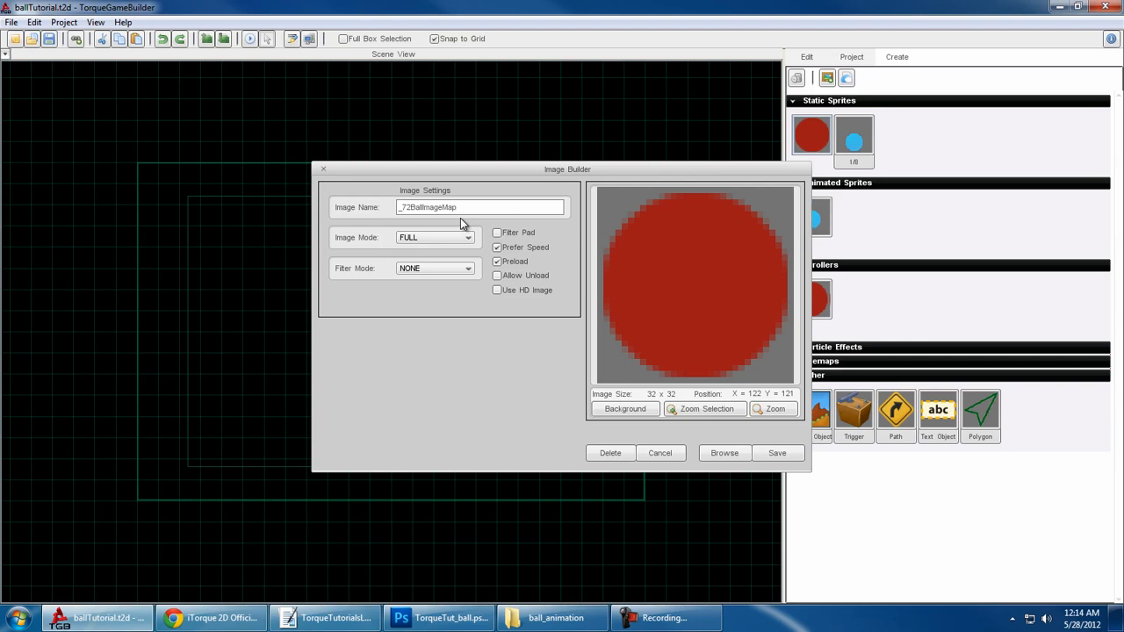
{"action": "left_click", "coordinate": [780, 454]}
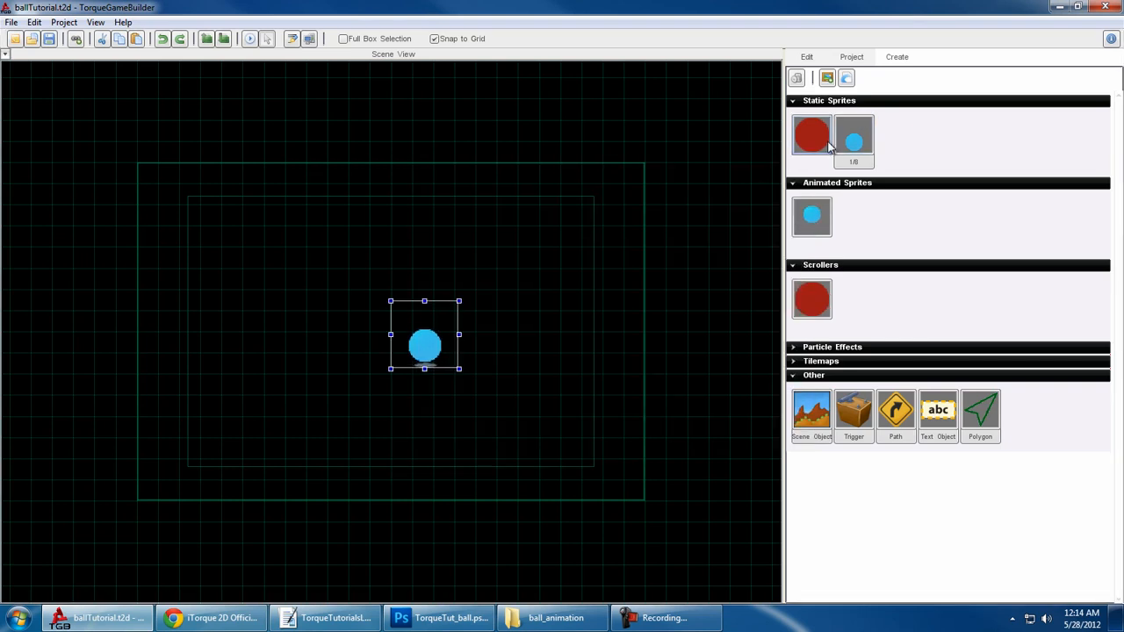
{"action": "left_click_drag", "start_coordinate": [828, 145], "coordinate": [509, 353]}
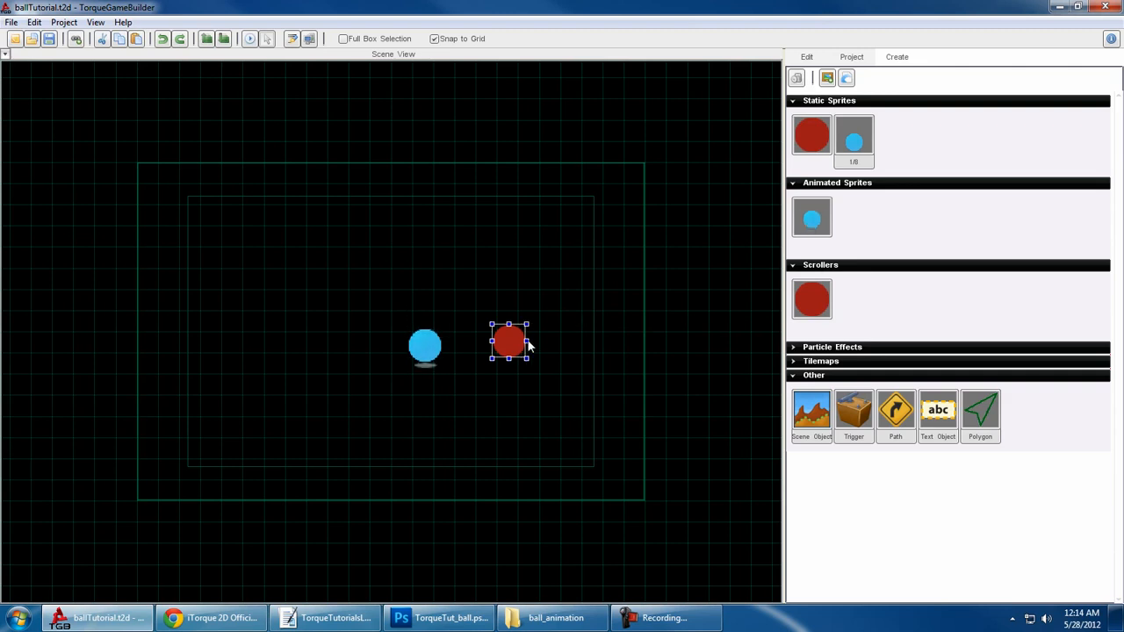
{"action": "mouse_move", "coordinate": [508, 355]}
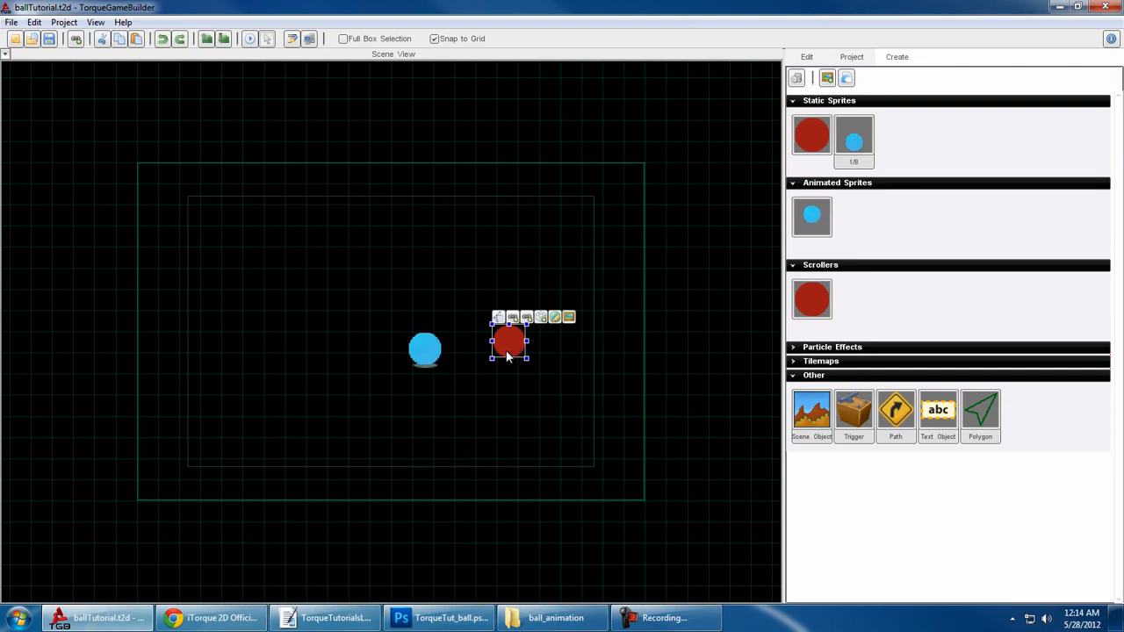
{"action": "left_click_drag", "start_coordinate": [503, 349], "coordinate": [472, 348]}
- Place the blue ball strip's static sprite in the scene just above the red ball, between it and the animated ball
{"action": "scroll", "coordinate": [535, 361], "scroll_direction": "up", "scroll_amount": 3}
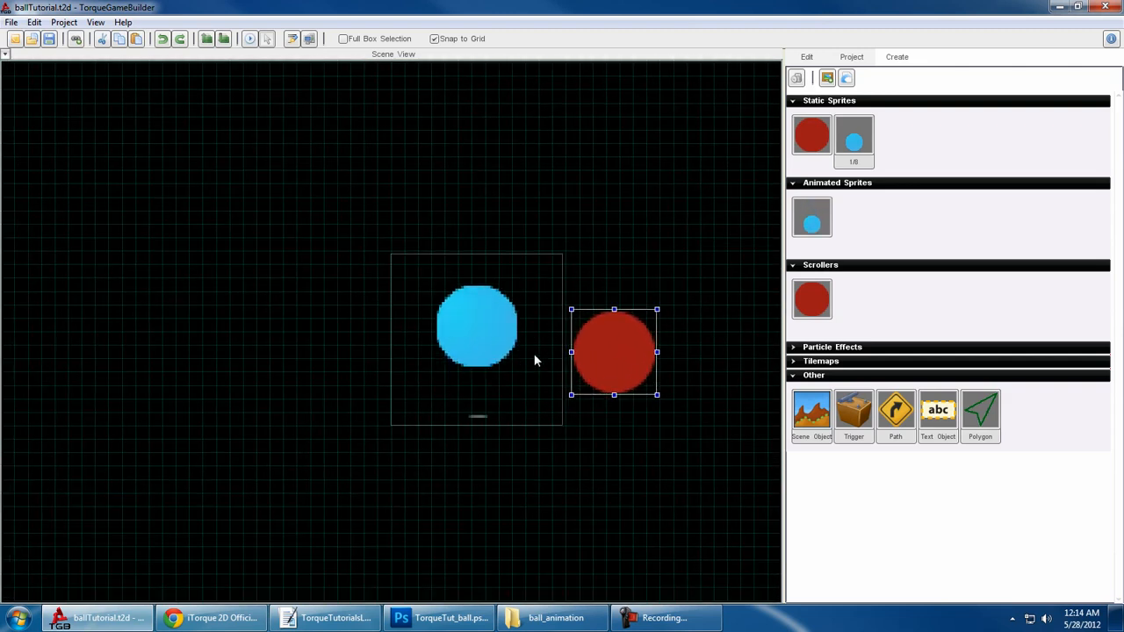
{"action": "scroll", "coordinate": [535, 360], "scroll_direction": "up", "scroll_amount": 2}
{"action": "left_click_drag", "start_coordinate": [854, 137], "coordinate": [708, 234]}
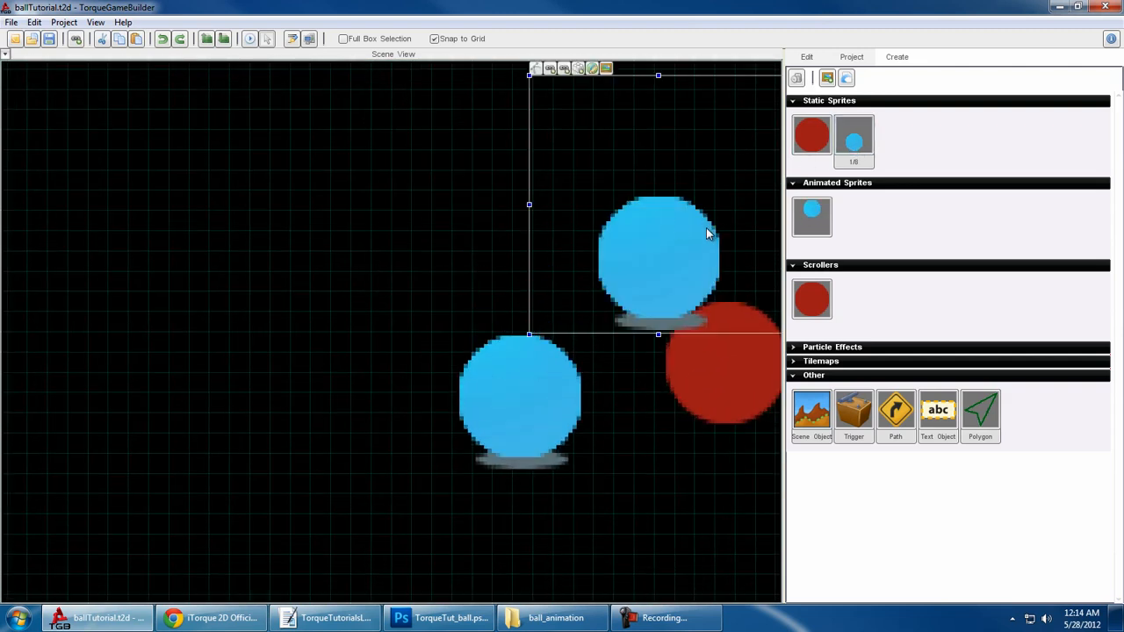
{"action": "scroll", "coordinate": [706, 230], "scroll_direction": "up", "scroll_amount": 1}
{"action": "middle_click_drag", "start_coordinate": [672, 209], "coordinate": [427, 251]}
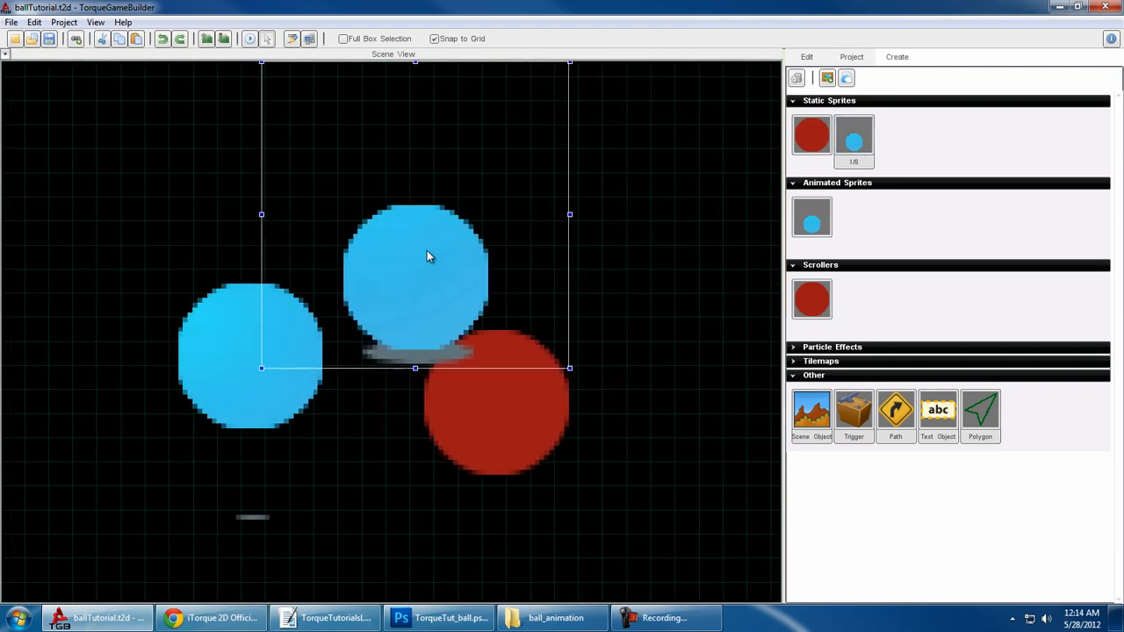
- Compare how the red ball, static blue ball and animated ball render in the scene at different magnifications
{"action": "scroll", "coordinate": [534, 283], "scroll_direction": "down", "scroll_amount": 3}
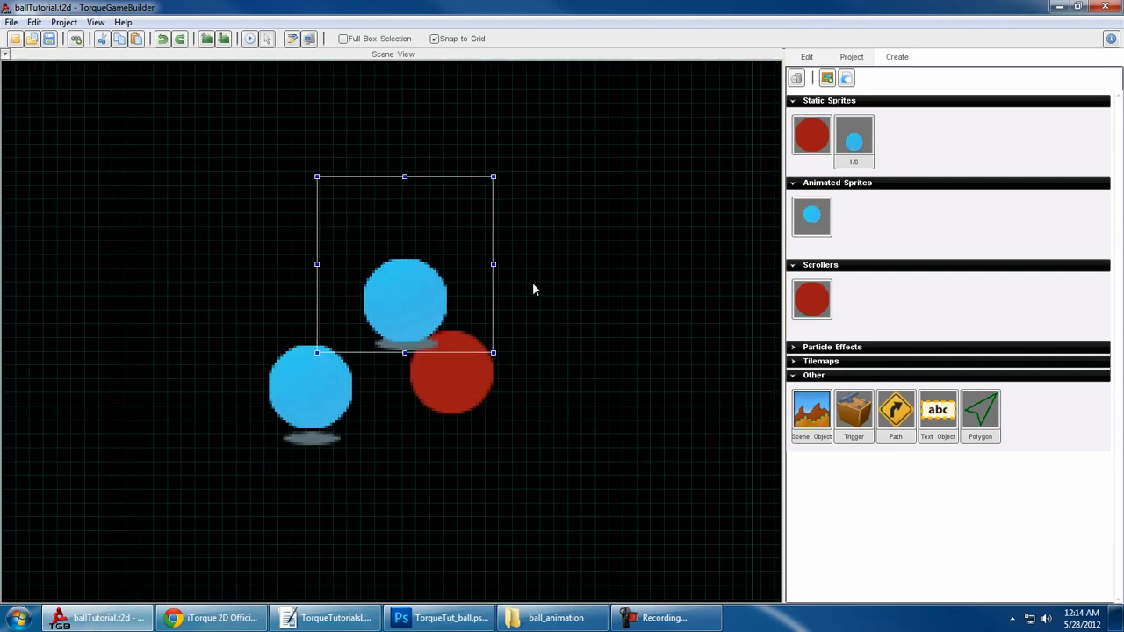
{"action": "scroll", "coordinate": [533, 289], "scroll_direction": "down", "scroll_amount": 1}
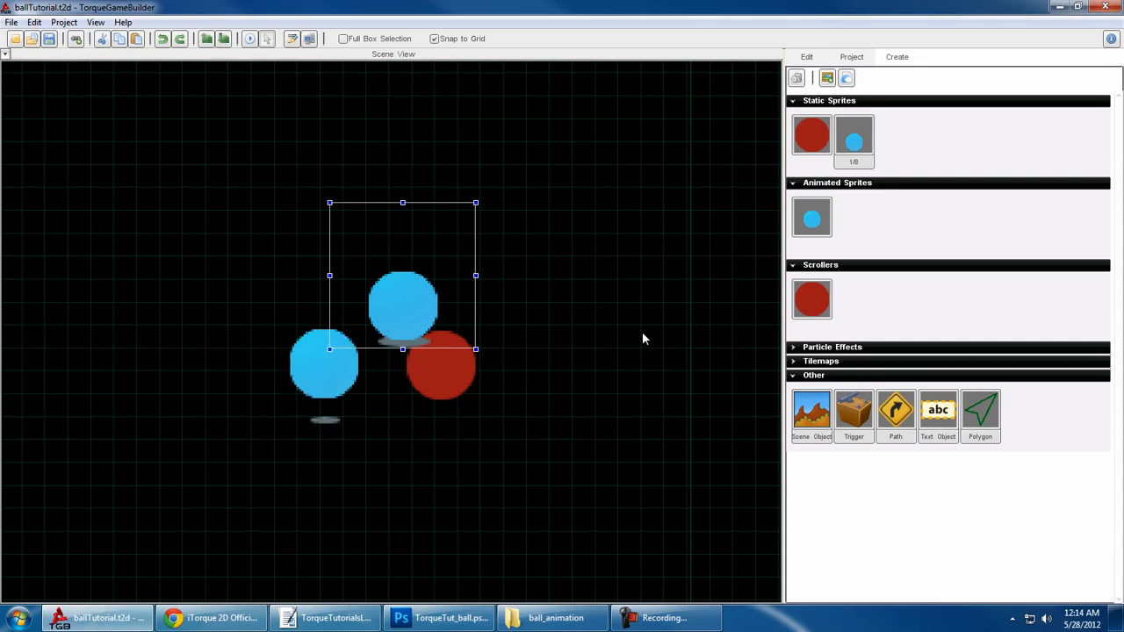
{"action": "middle_click_drag", "start_coordinate": [618, 305], "coordinate": [670, 437]}
{"action": "scroll", "coordinate": [660, 430], "scroll_direction": "down", "scroll_amount": 2}
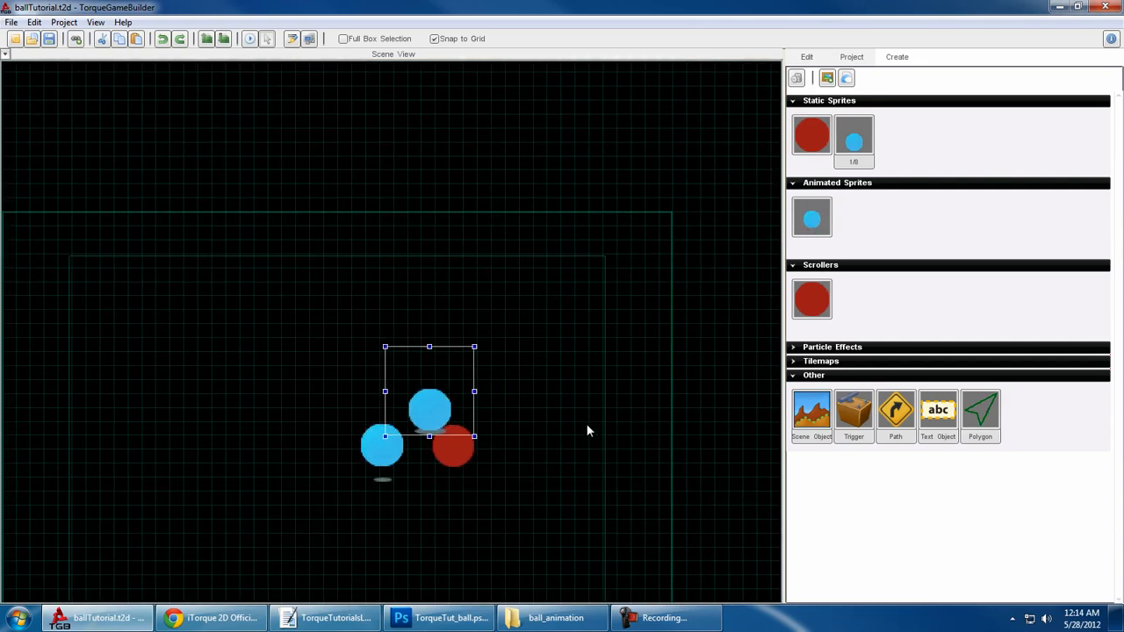
{"action": "scroll", "coordinate": [501, 429], "scroll_direction": "down", "scroll_amount": 3}
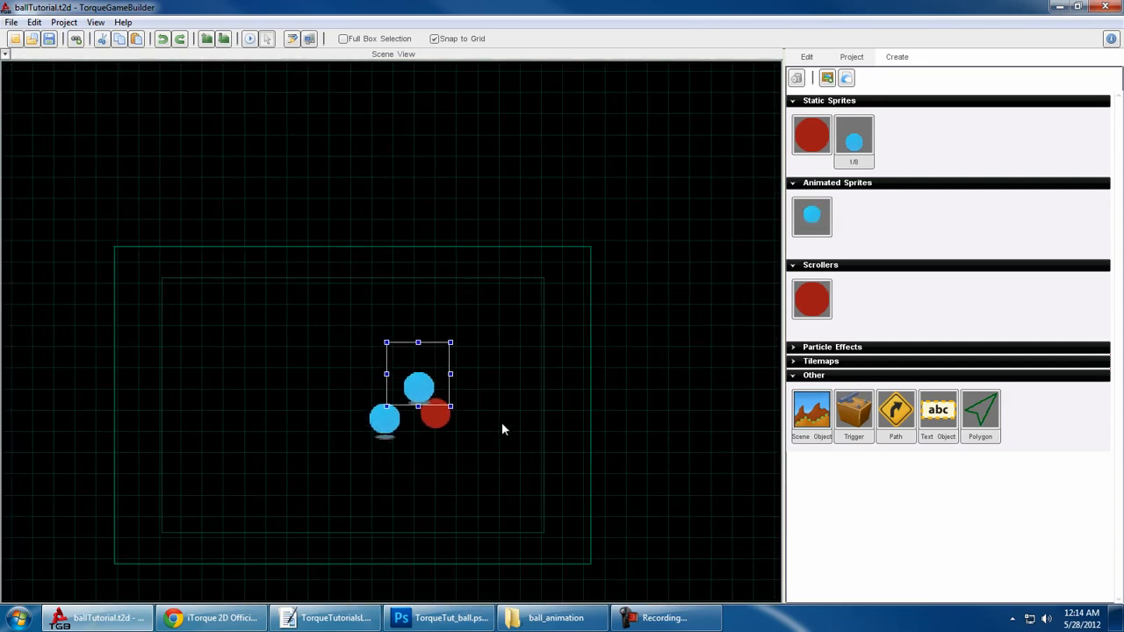
{"action": "scroll", "coordinate": [502, 427], "scroll_direction": "up", "scroll_amount": 1}
{"action": "middle_click_drag", "start_coordinate": [502, 427], "coordinate": [622, 401]}
{"action": "scroll", "coordinate": [605, 375], "scroll_direction": "up", "scroll_amount": 1}
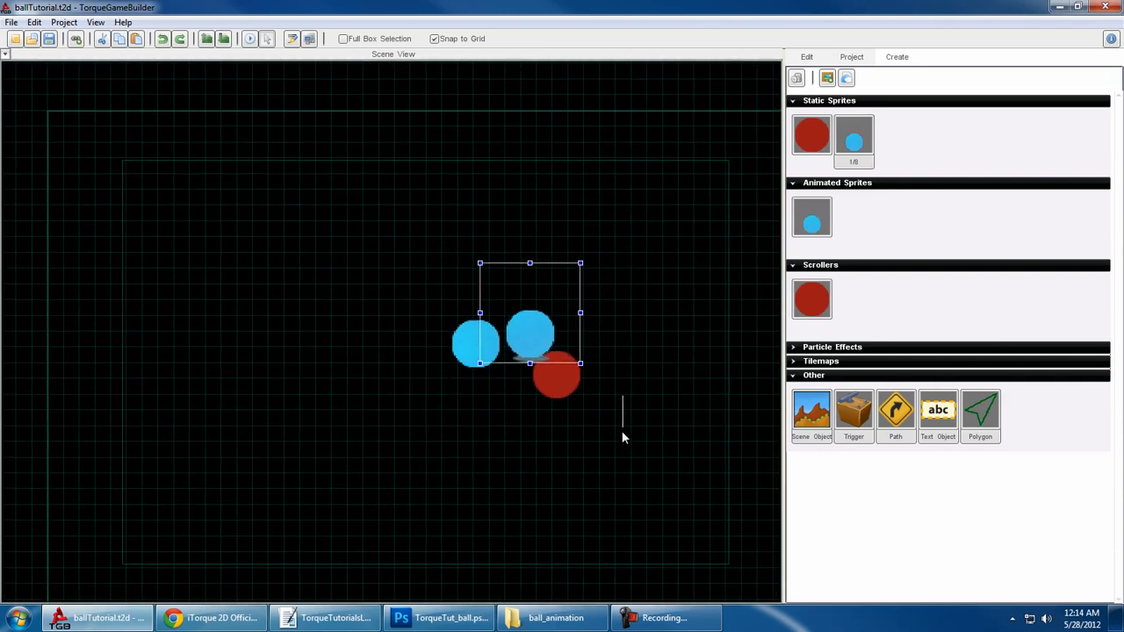
- Examine the three balls within the scene's camera frame and check the preset zoom levels available for the view
{"action": "scroll", "coordinate": [629, 425], "scroll_direction": "down", "scroll_amount": 1}
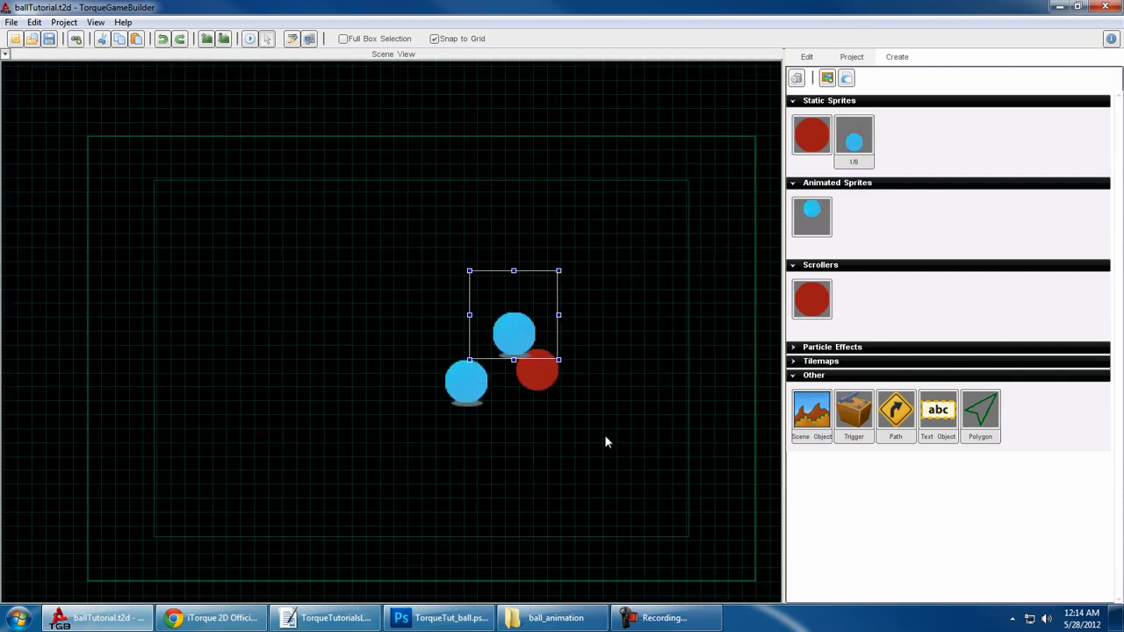
{"action": "mouse_move", "coordinate": [604, 436]}
{"action": "middle_mouse_down"}
{"action": "mouse_move", "coordinate": [623, 445]}
{"action": "mouse_move", "coordinate": [586, 446]}
{"action": "middle_mouse_up"}
{"action": "left_click_drag", "start_coordinate": [592, 448], "coordinate": [589, 457]}
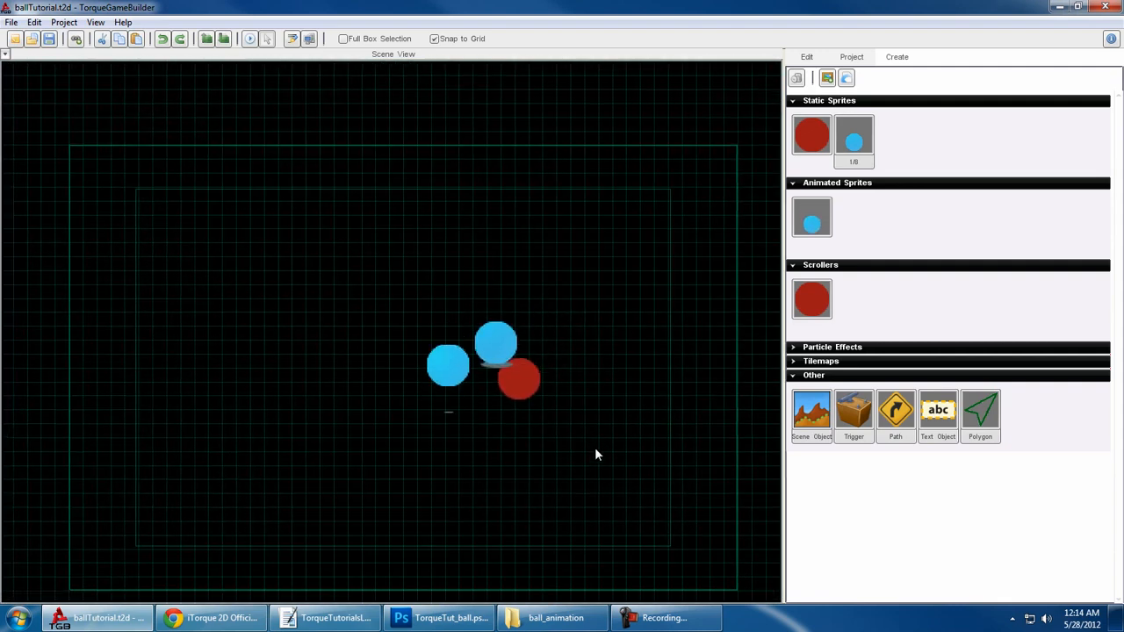
{"action": "middle_click_drag", "start_coordinate": [616, 435], "coordinate": [538, 368]}
{"action": "scroll", "coordinate": [590, 452], "scroll_direction": "down", "scroll_amount": 5}
{"action": "scroll", "coordinate": [589, 452], "scroll_direction": "up", "scroll_amount": 5}
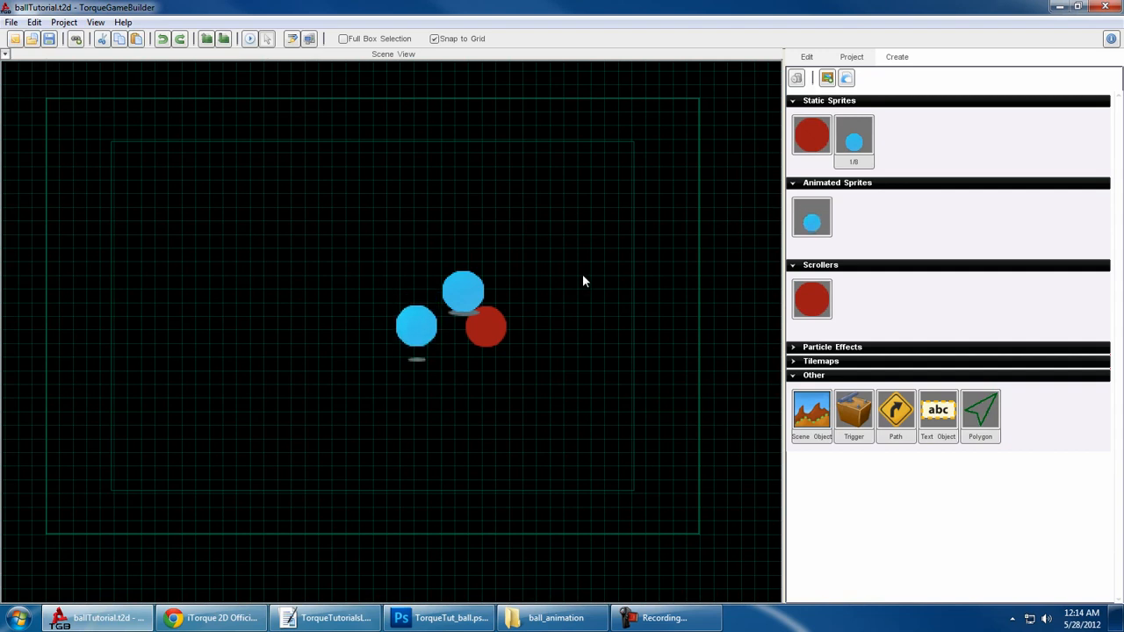
{"action": "middle_click_drag", "start_coordinate": [582, 281], "coordinate": [537, 343]}
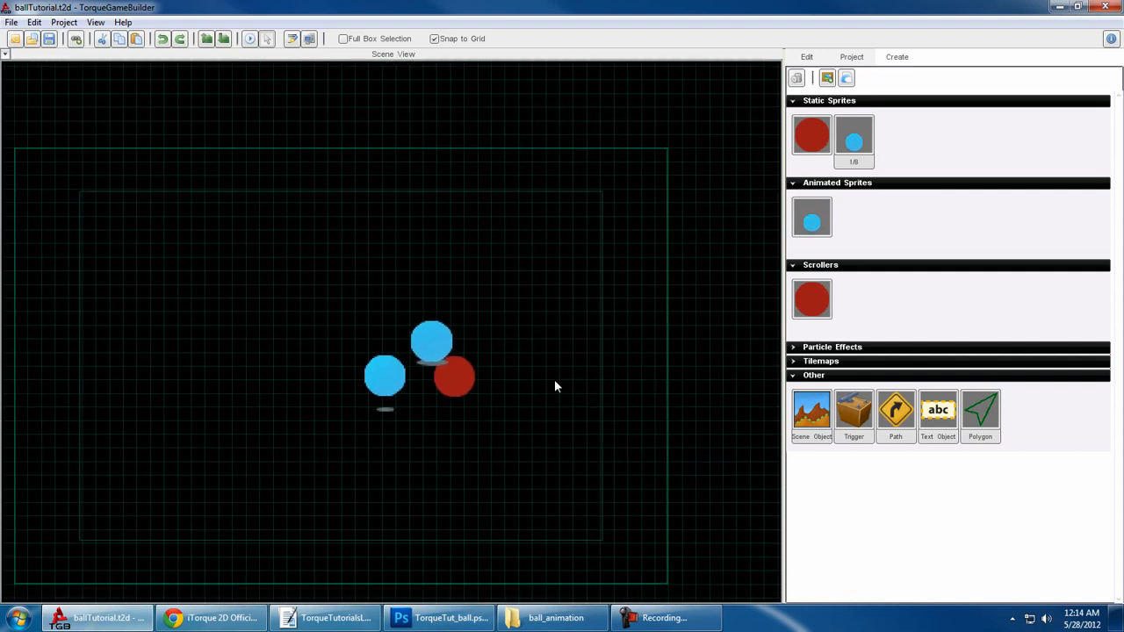
{"action": "left_click", "coordinate": [94, 21]}
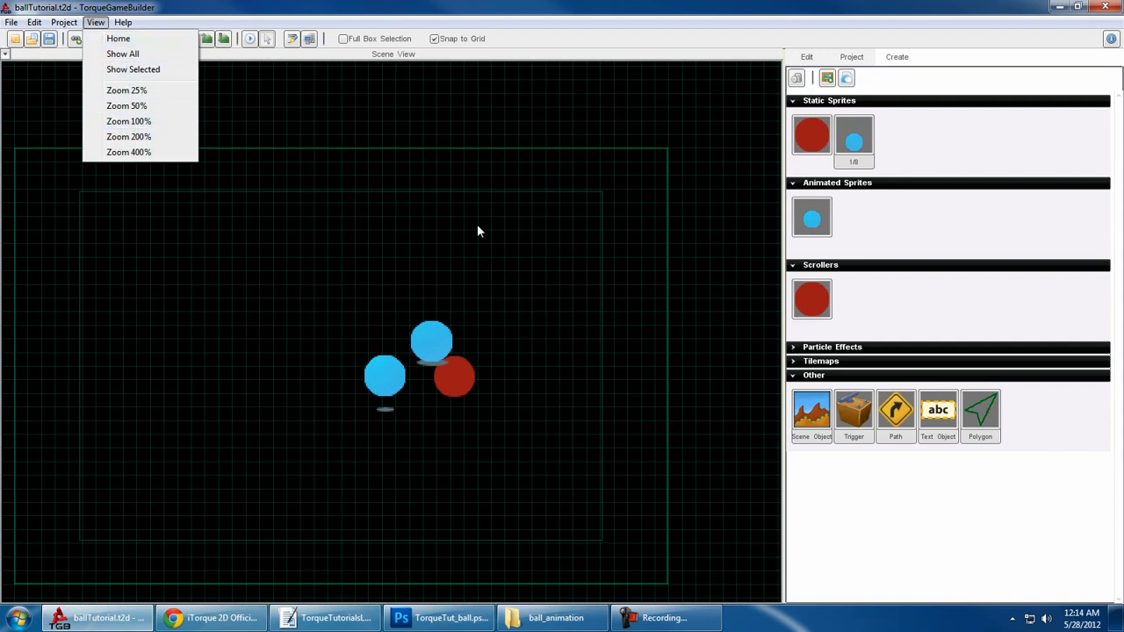
{"action": "left_click", "coordinate": [519, 328]}
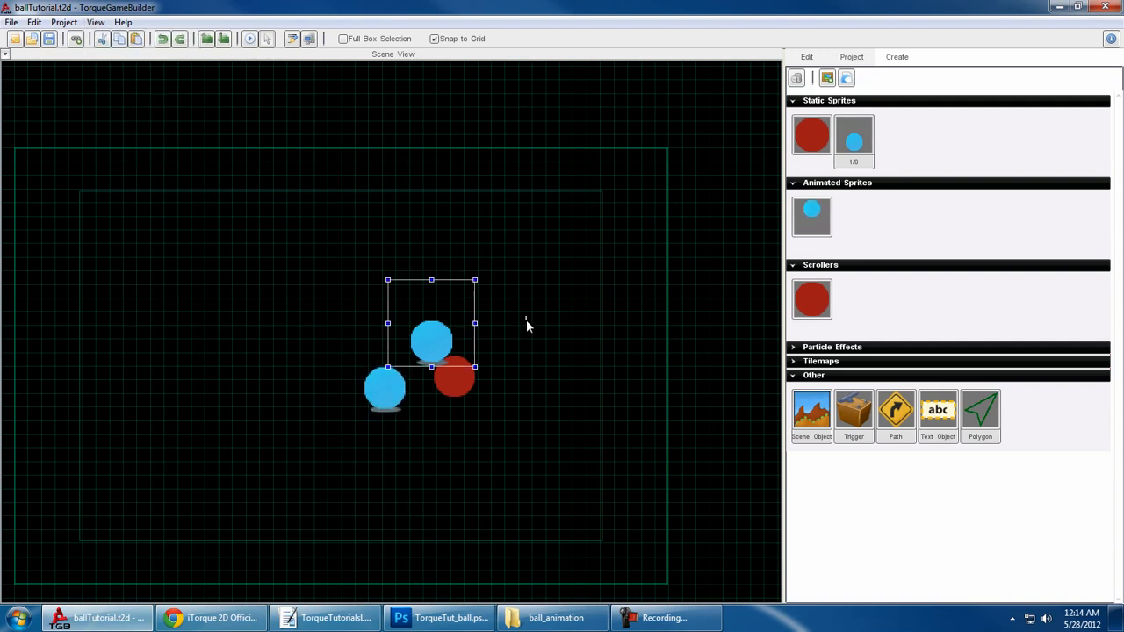
- Inspect the edge quality of the blue and red balls up close in the scene
{"action": "scroll", "coordinate": [526, 320], "scroll_direction": "up", "scroll_amount": 2}
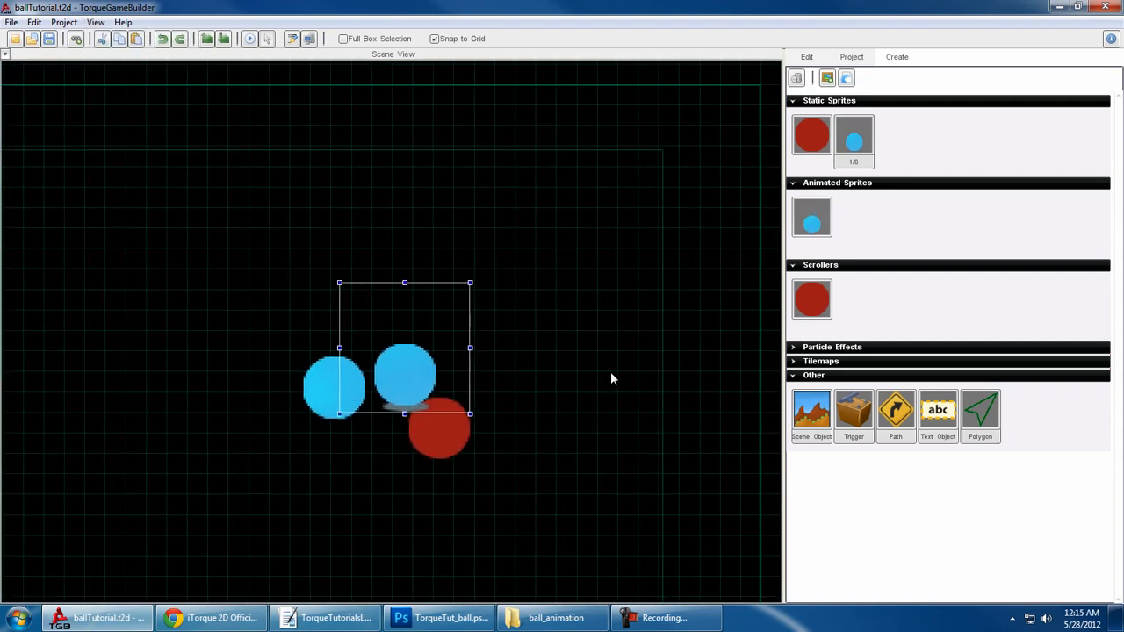
{"action": "left_click_drag", "start_coordinate": [598, 378], "coordinate": [579, 493]}
{"action": "mouse_move", "coordinate": [576, 410]}
{"action": "middle_mouse_down"}
{"action": "mouse_move", "coordinate": [614, 426]}
{"action": "mouse_move", "coordinate": [567, 392]}
{"action": "mouse_move", "coordinate": [577, 426]}
{"action": "middle_mouse_up"}
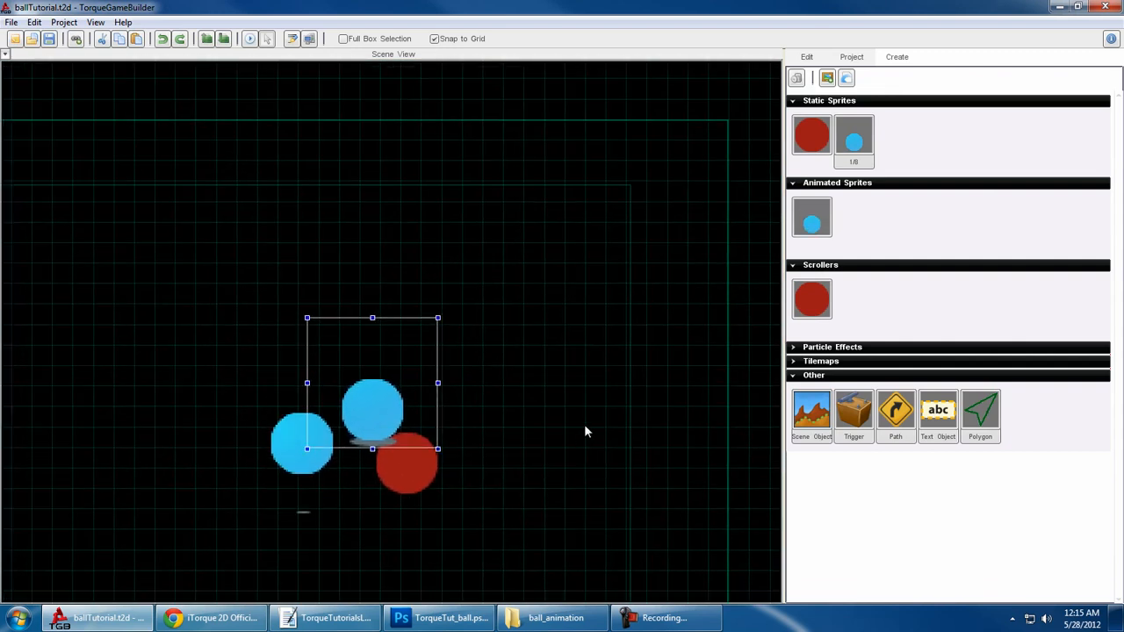
{"action": "left_click", "coordinate": [583, 434]}
{"action": "scroll", "coordinate": [574, 441], "scroll_direction": "up", "scroll_amount": 2}
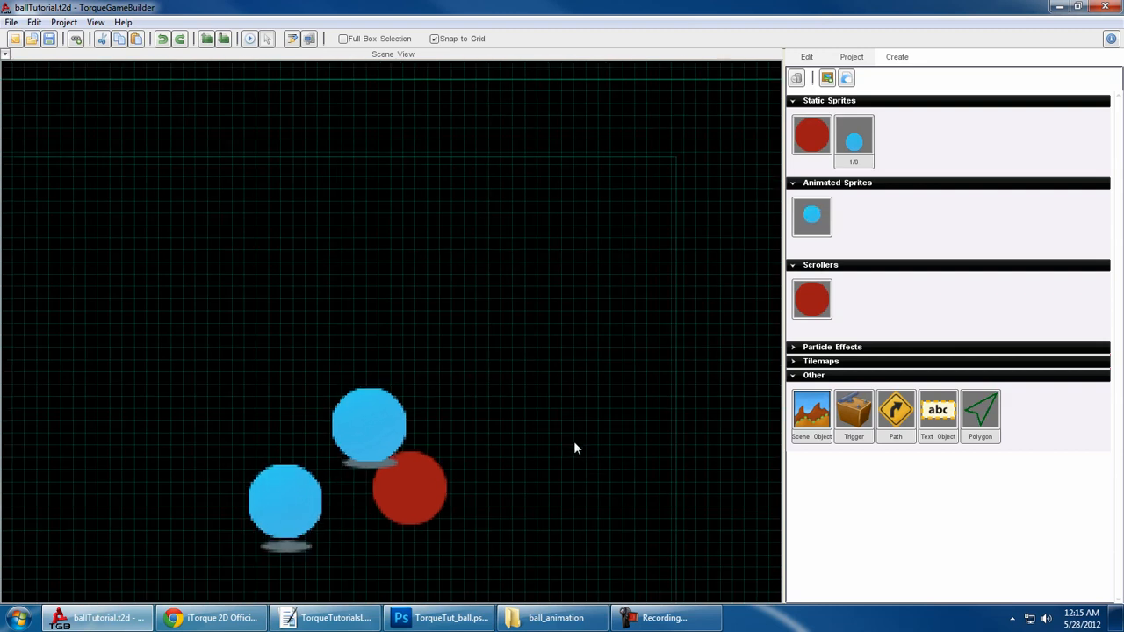
{"action": "scroll", "coordinate": [569, 441], "scroll_direction": "down", "scroll_amount": 3}
- Move the red ball up beside the static blue ball so their edges slightly overlap
{"action": "middle_click_drag", "start_coordinate": [446, 376], "coordinate": [503, 312]}
{"action": "scroll", "coordinate": [613, 349], "scroll_direction": "up", "scroll_amount": 3}
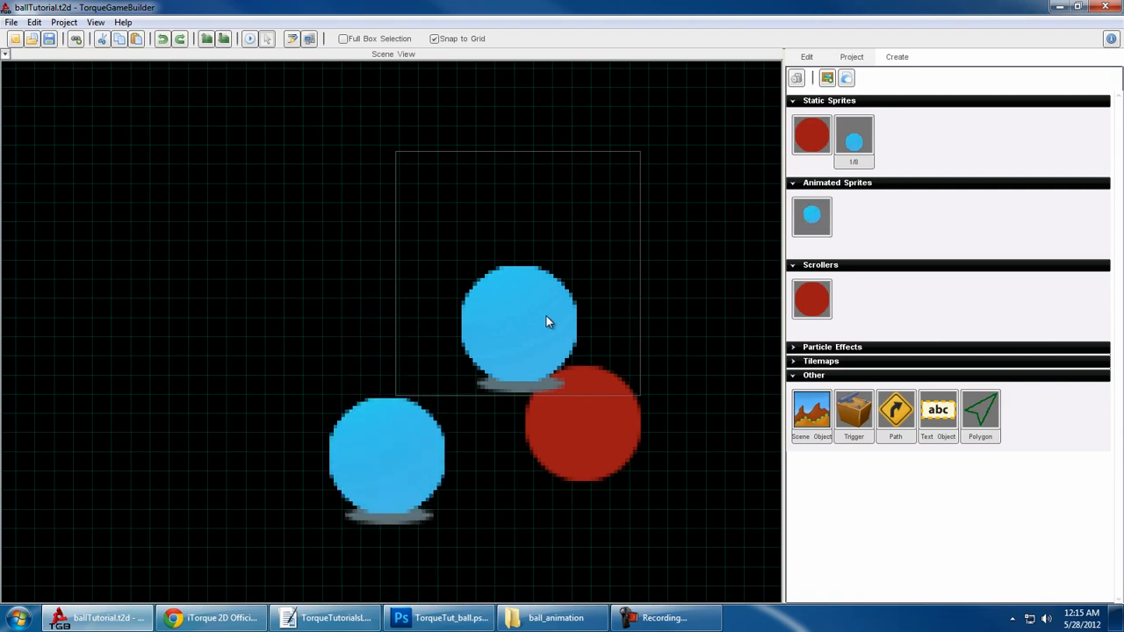
{"action": "left_click_drag", "start_coordinate": [622, 473], "coordinate": [641, 354]}
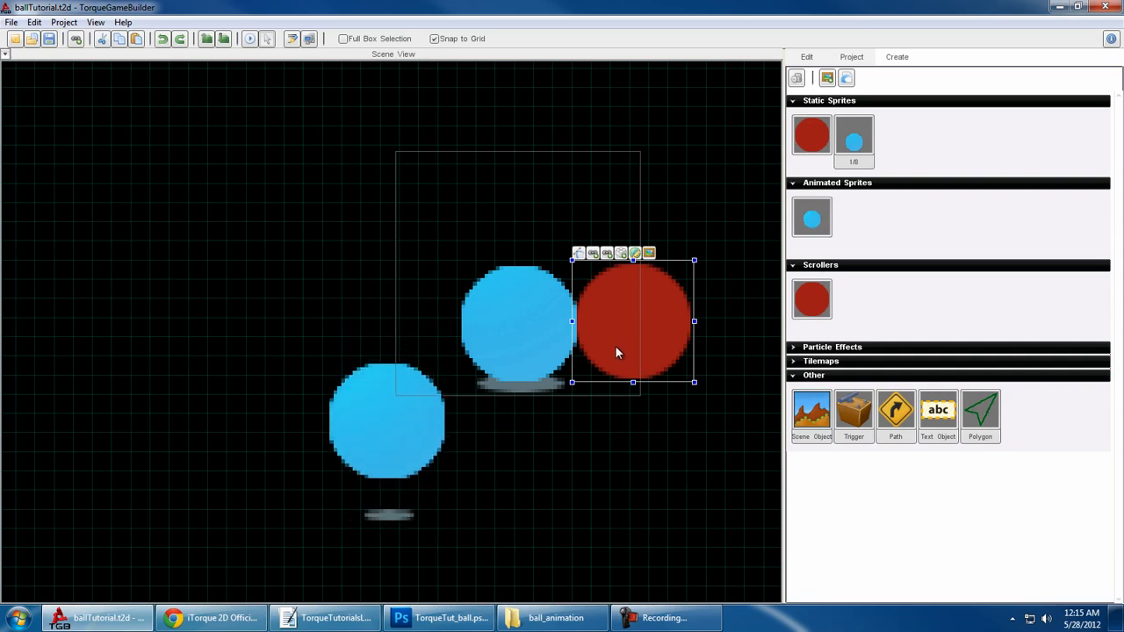
{"action": "left_click_drag", "start_coordinate": [615, 345], "coordinate": [651, 366]}
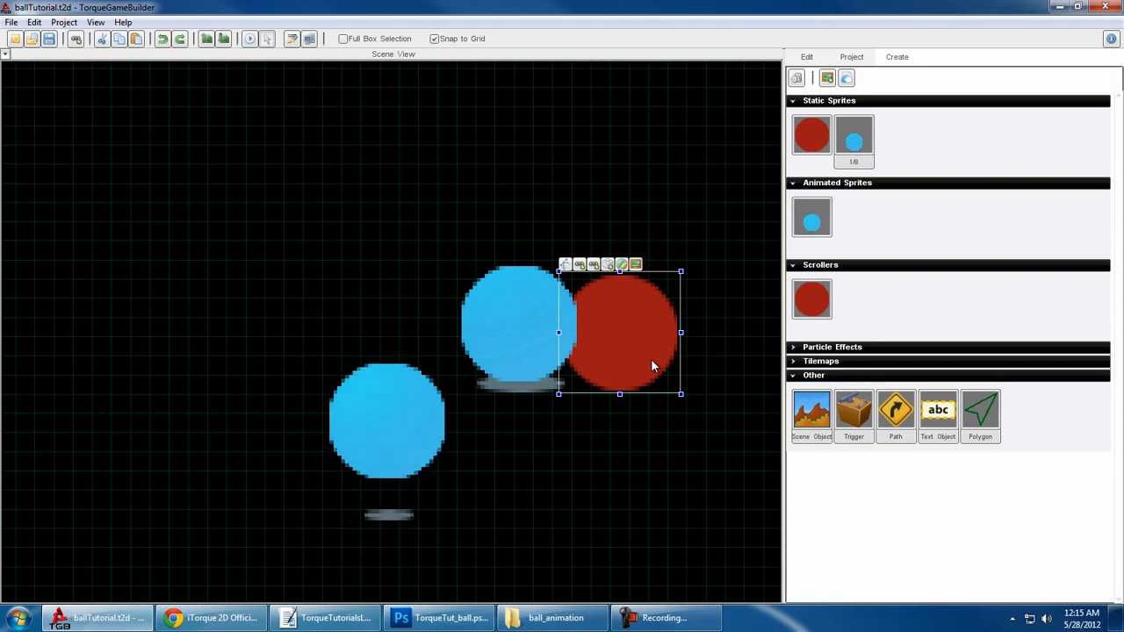
- Switch to Photoshop, view the frame layout of Ball_animationStrip.psd and the open whiteBackground.png, and return to Torque Game Builder
{"action": "left_click", "coordinate": [429, 620]}
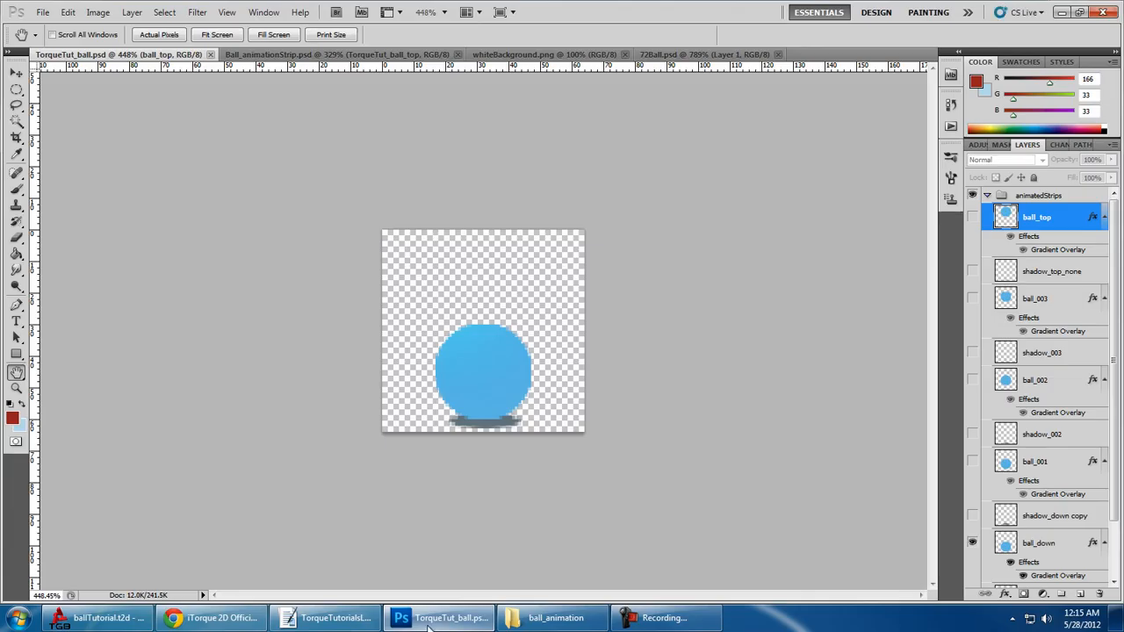
{"action": "left_click", "coordinate": [298, 56]}
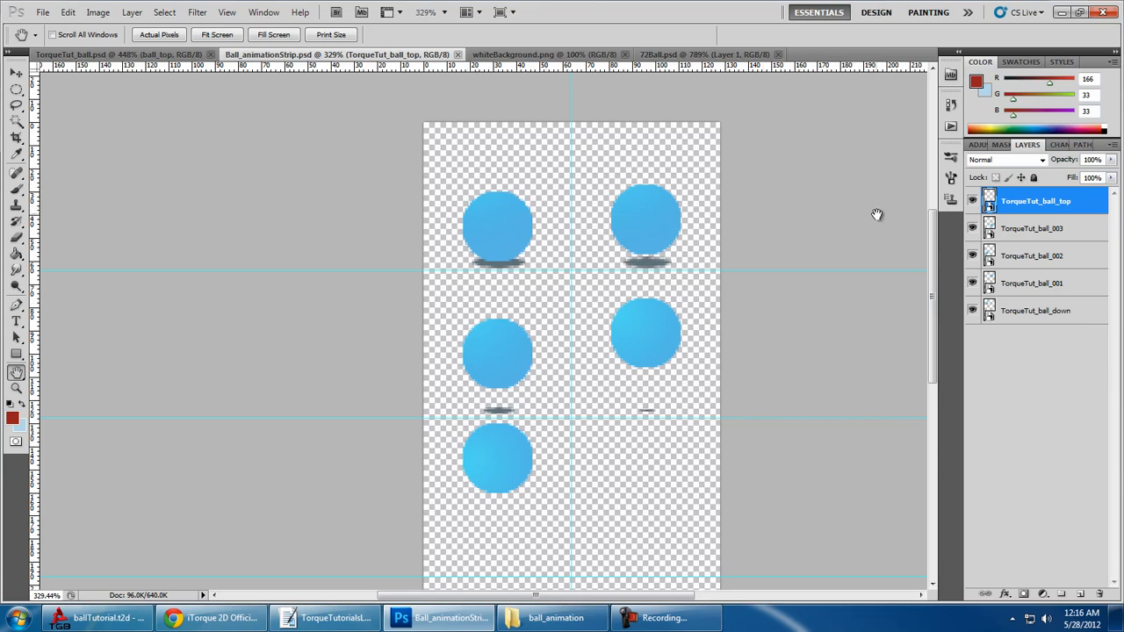
{"action": "left_click", "coordinate": [543, 55]}
{"action": "left_click", "coordinate": [387, 54]}
{"action": "left_click", "coordinate": [1066, 14]}
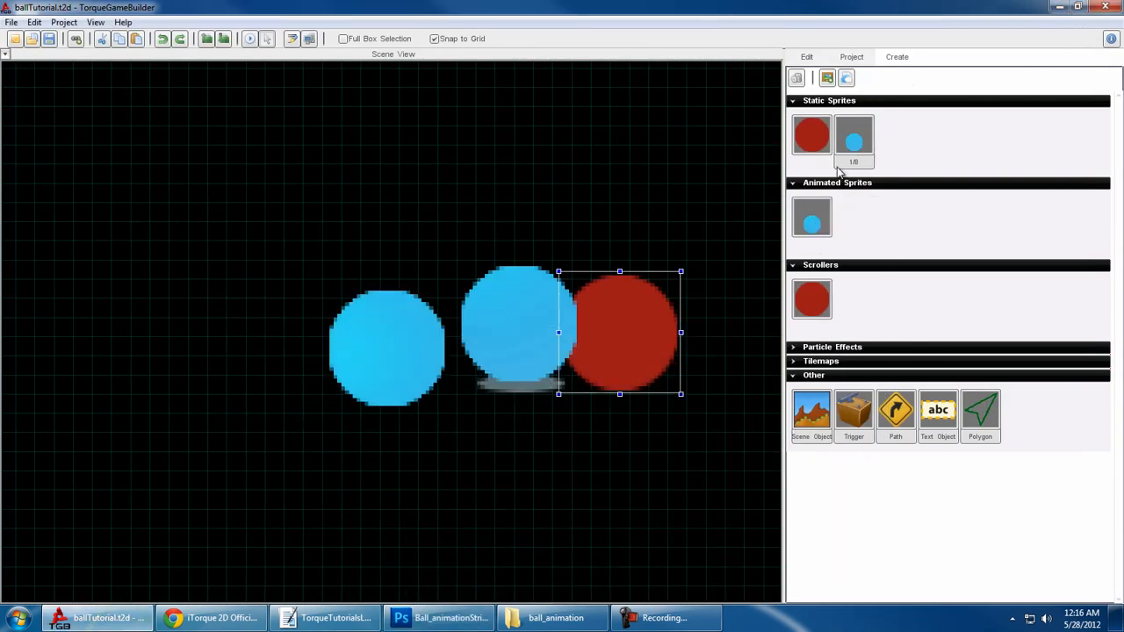
{"action": "left_click", "coordinate": [828, 79]}
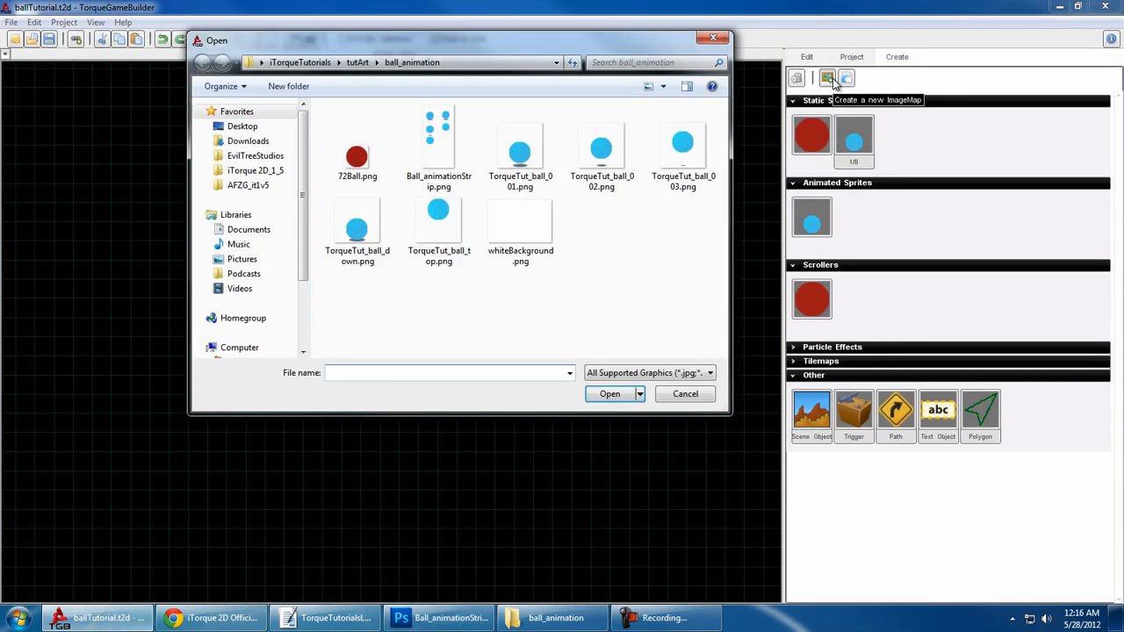
{"action": "left_click", "coordinate": [465, 175]}
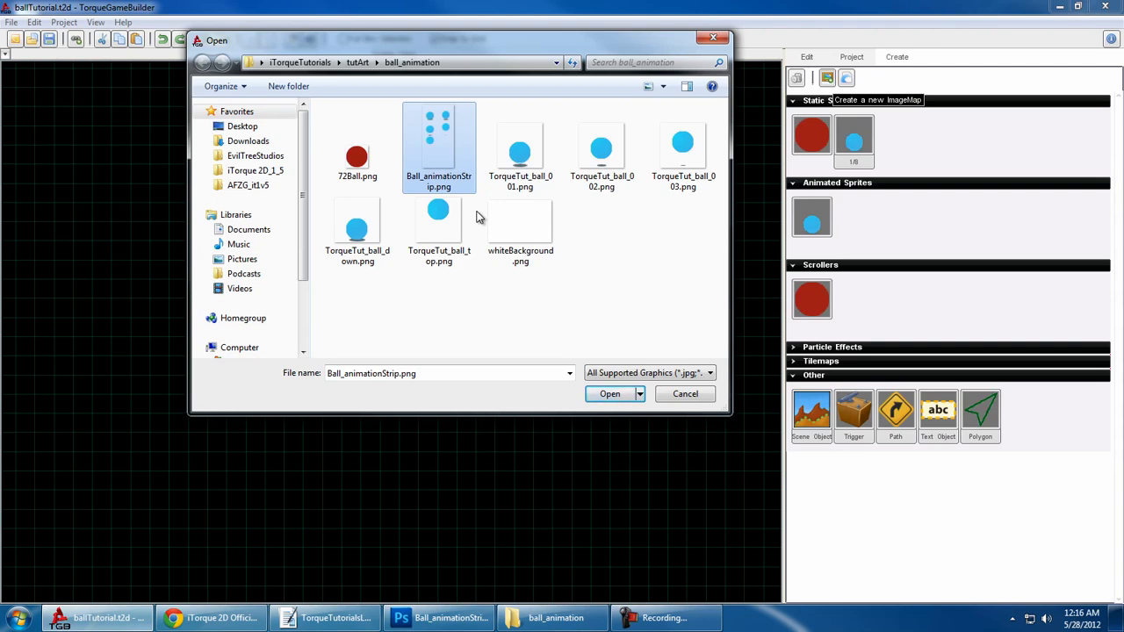
{"action": "left_click", "coordinate": [692, 393]}
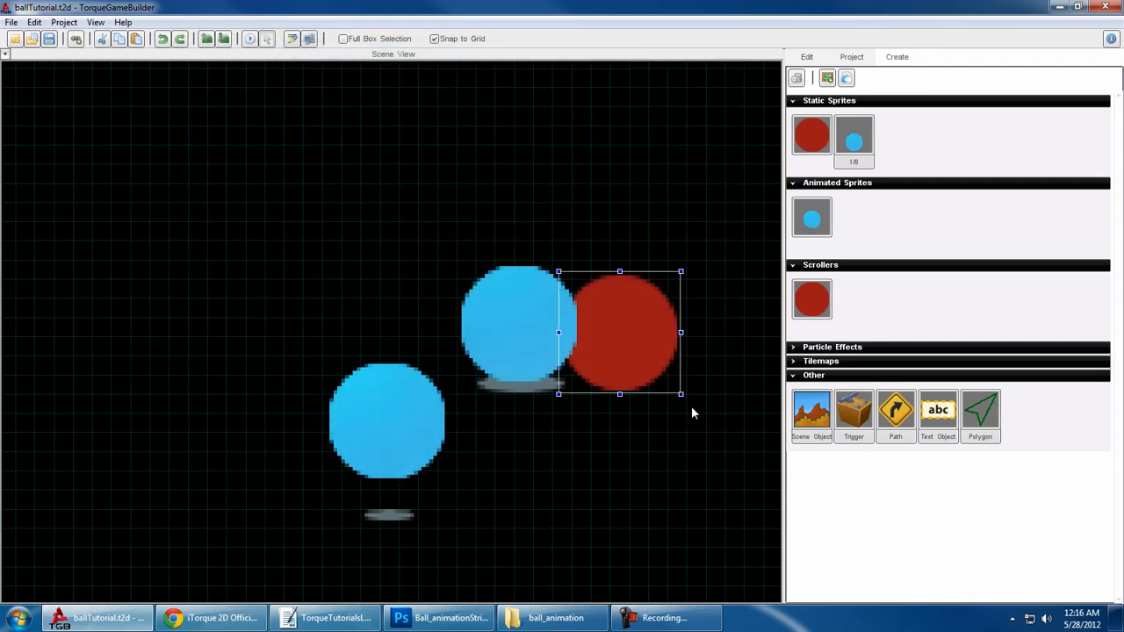
{"action": "scroll", "coordinate": [687, 411], "scroll_direction": "down", "scroll_amount": 4}
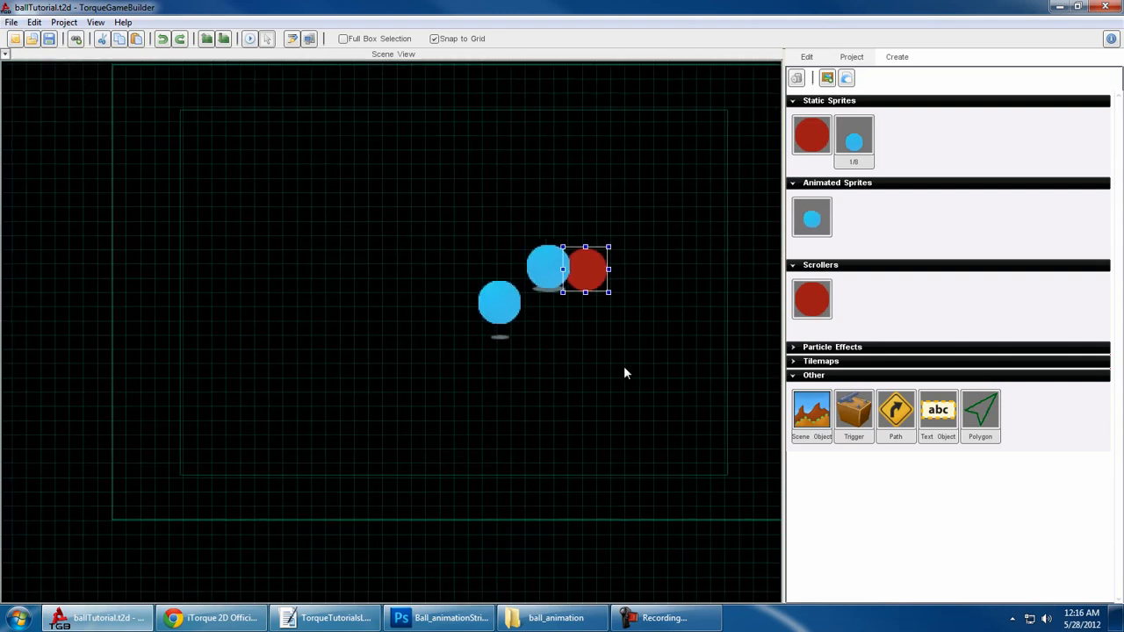
{"action": "right_click_drag", "start_coordinate": [616, 375], "coordinate": [565, 422]}
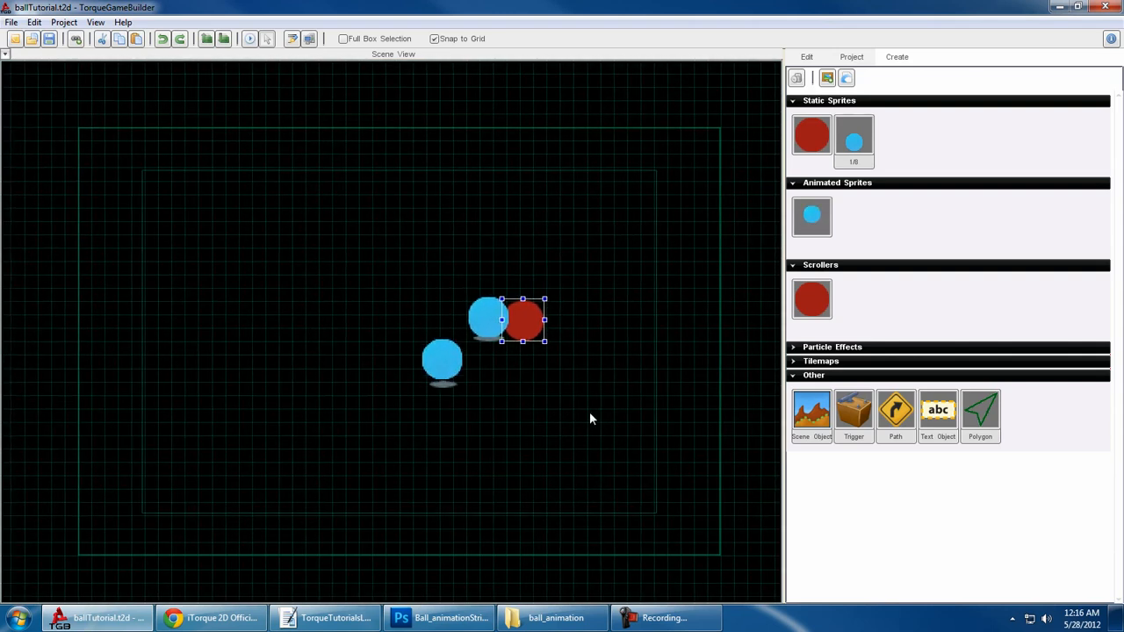